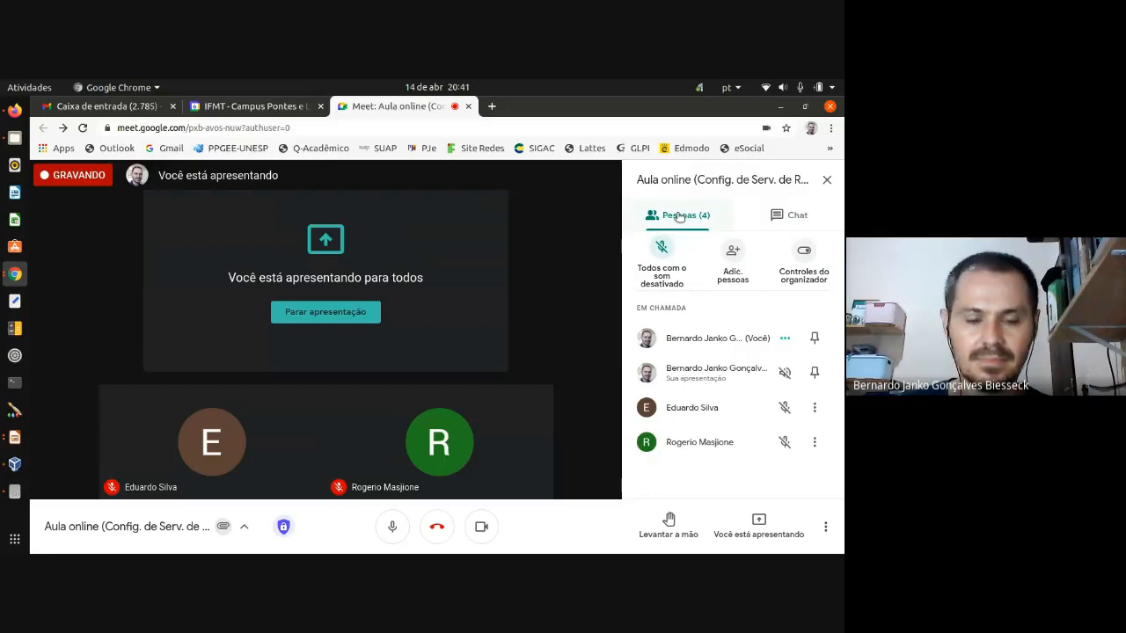
Step: Show the meeting chat and switch to the virtual machine test scenario slide in LibreOffice Impress, leaving the slideshow for the editing view
click(792, 215)
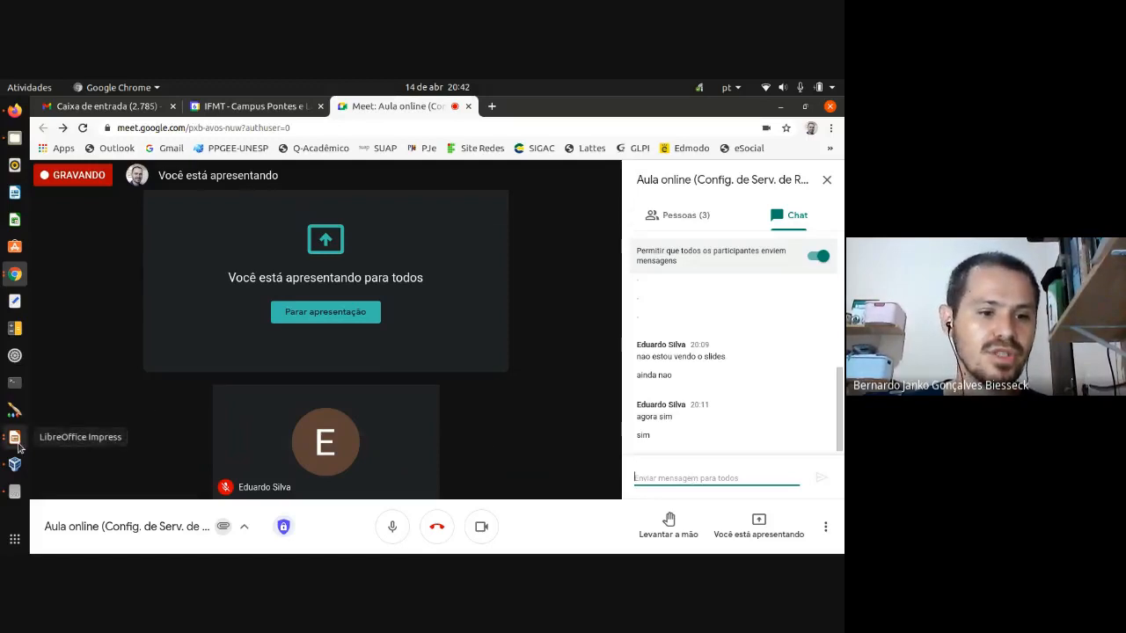
click(16, 440)
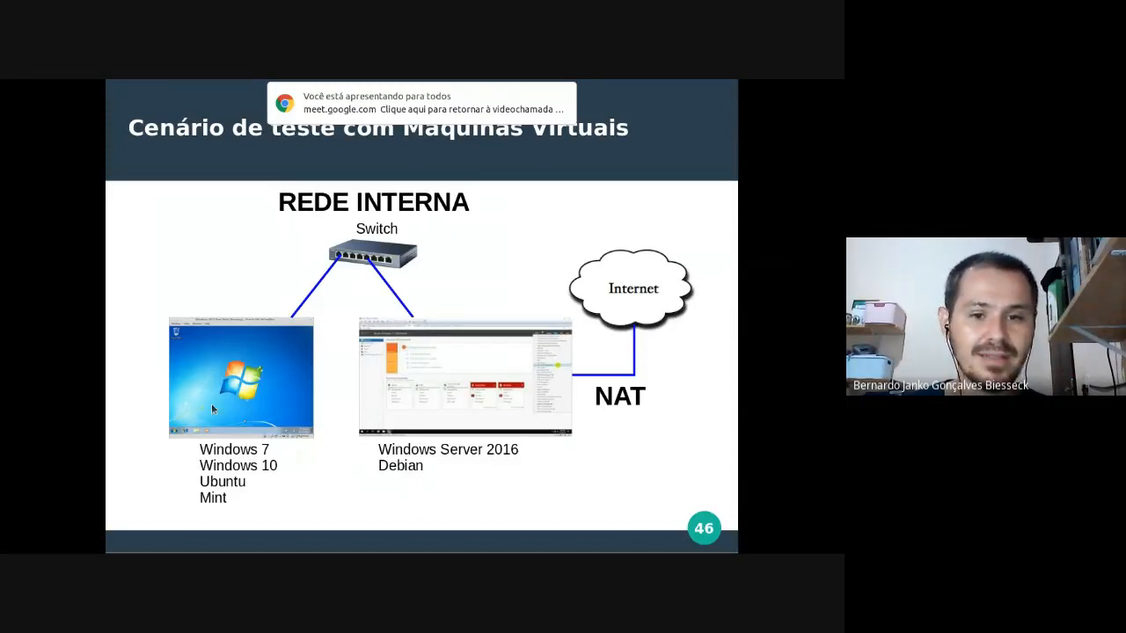
key(Escape)
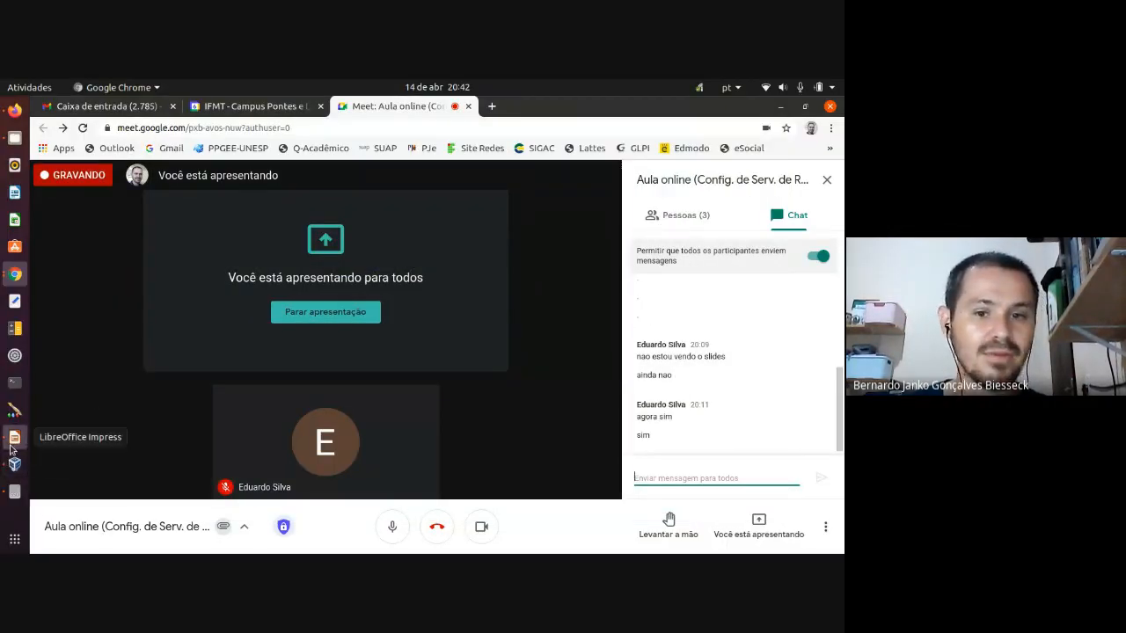
click(13, 445)
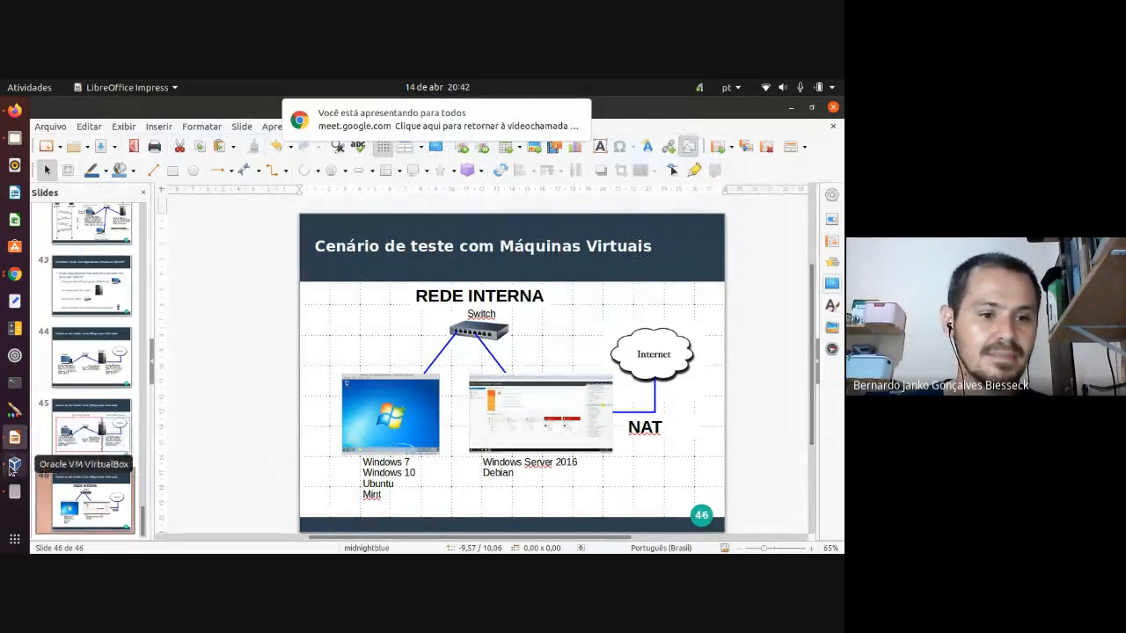
Step: Switch to Oracle VM VirtualBox and start the Windows10_Institucional virtual machine
click(14, 466)
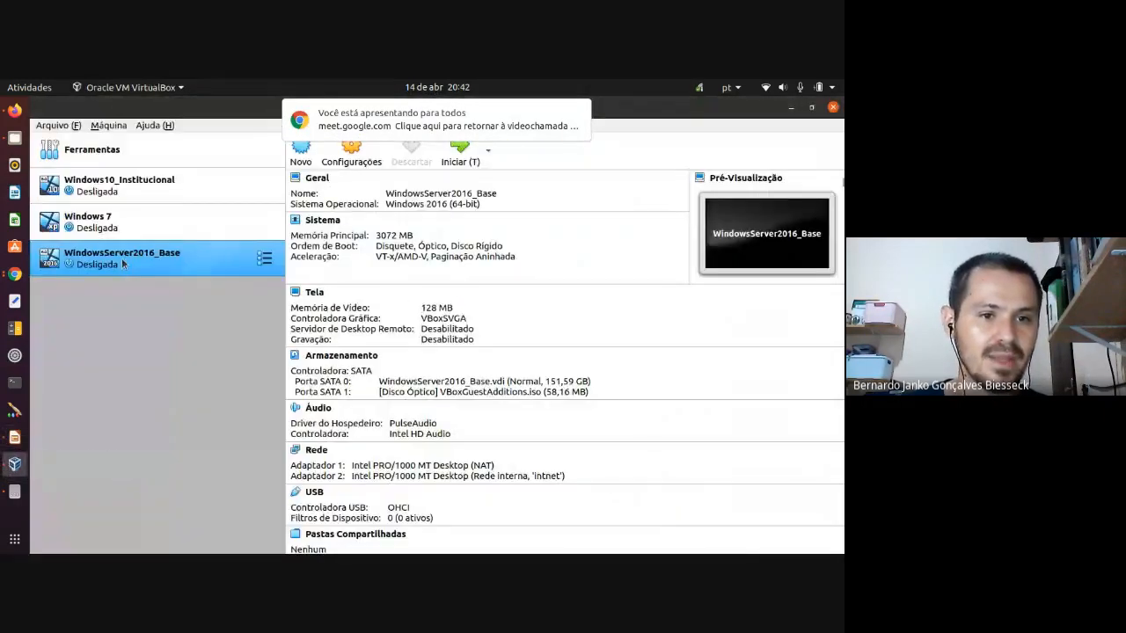
click(134, 199)
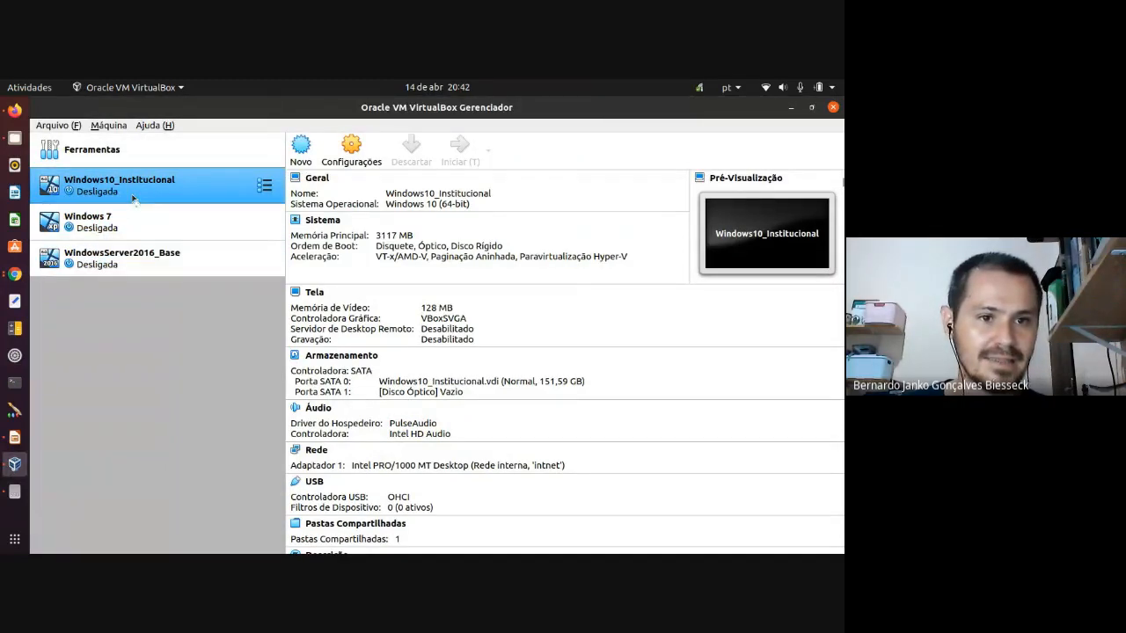
double_click(134, 199)
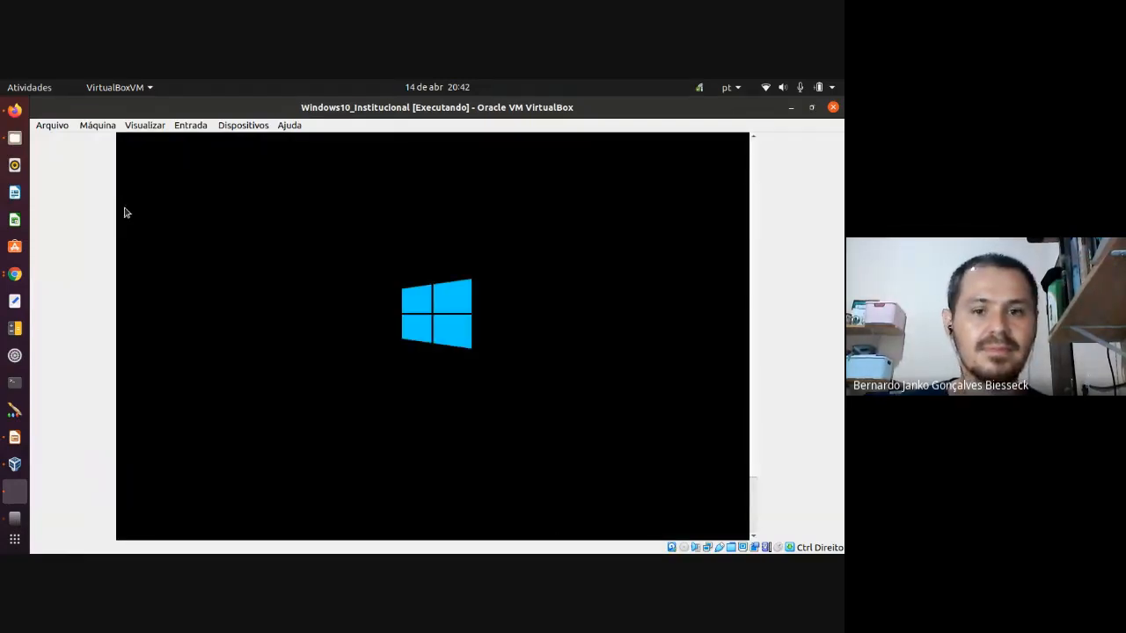
Step: Return to the VirtualBox manager and review the connection modes for Adaptador 1 in the Windows10_Institucional network settings
click(791, 107)
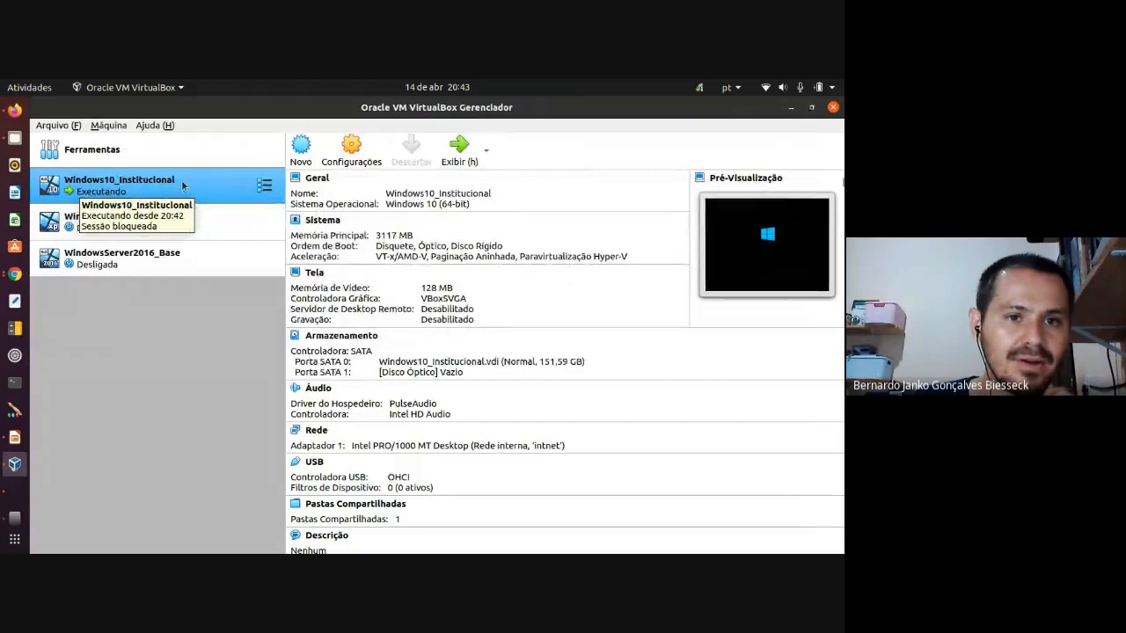
right_click(183, 185)
click(198, 191)
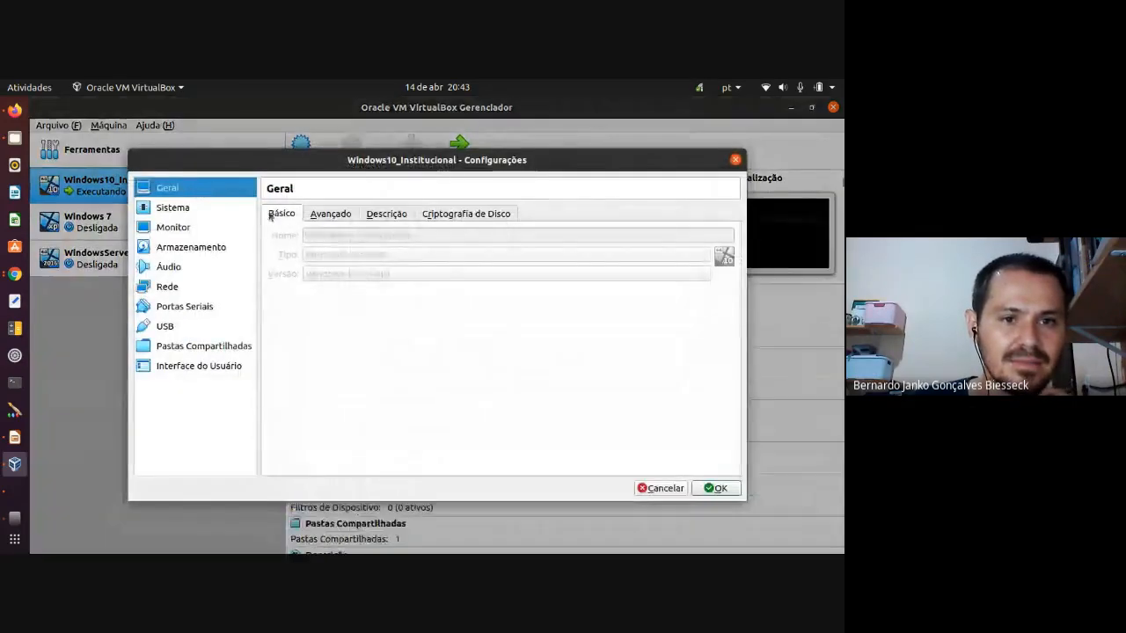
click(171, 292)
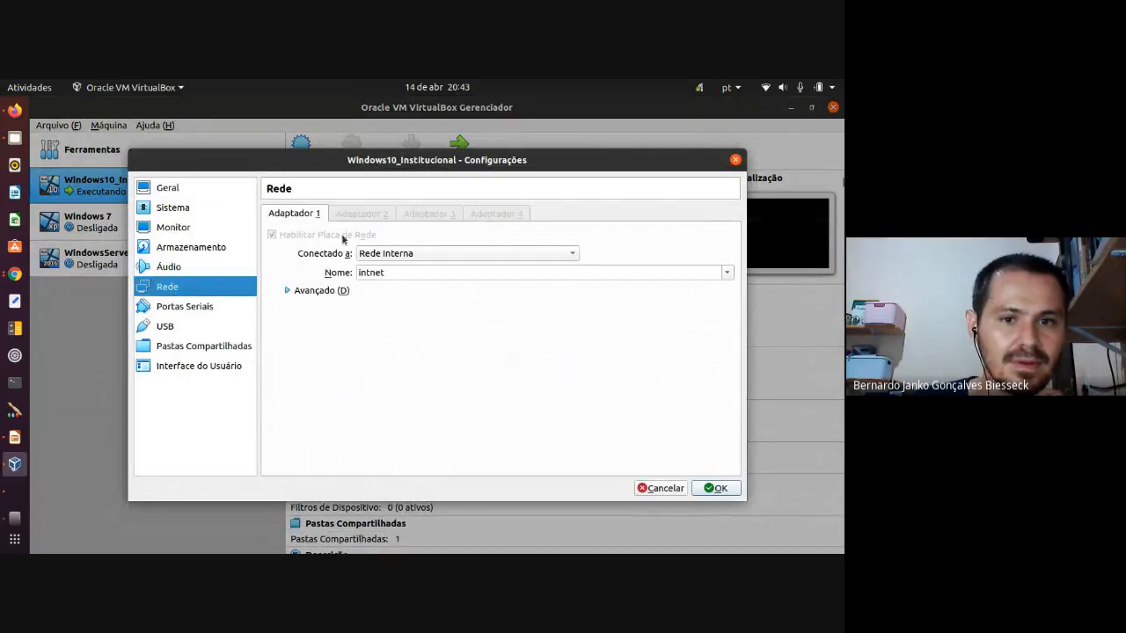
click(368, 252)
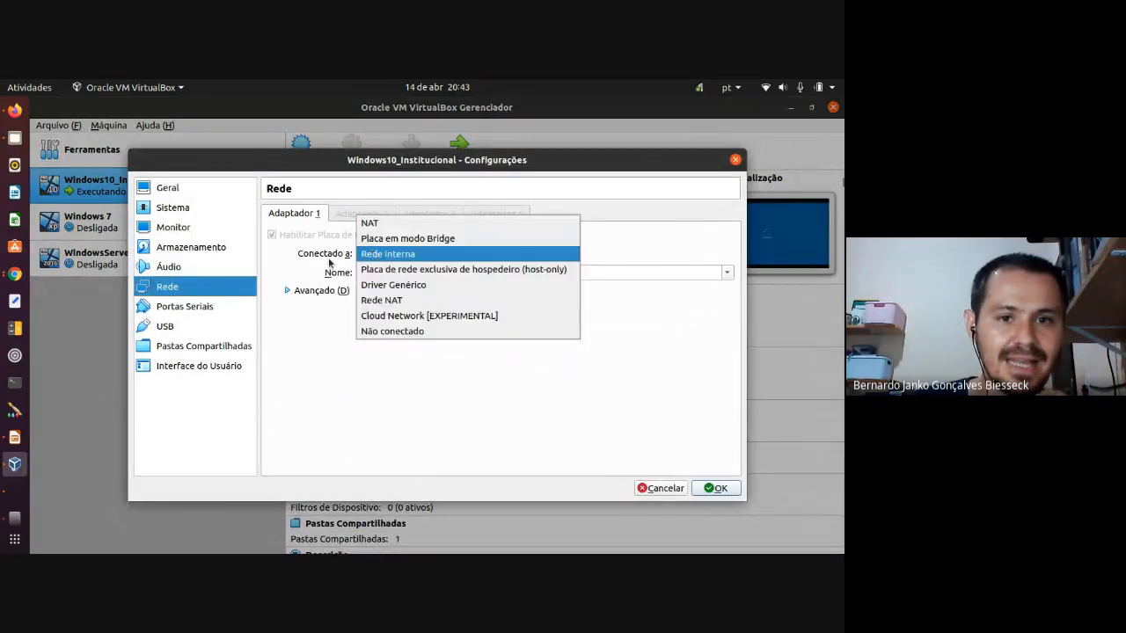
click(366, 257)
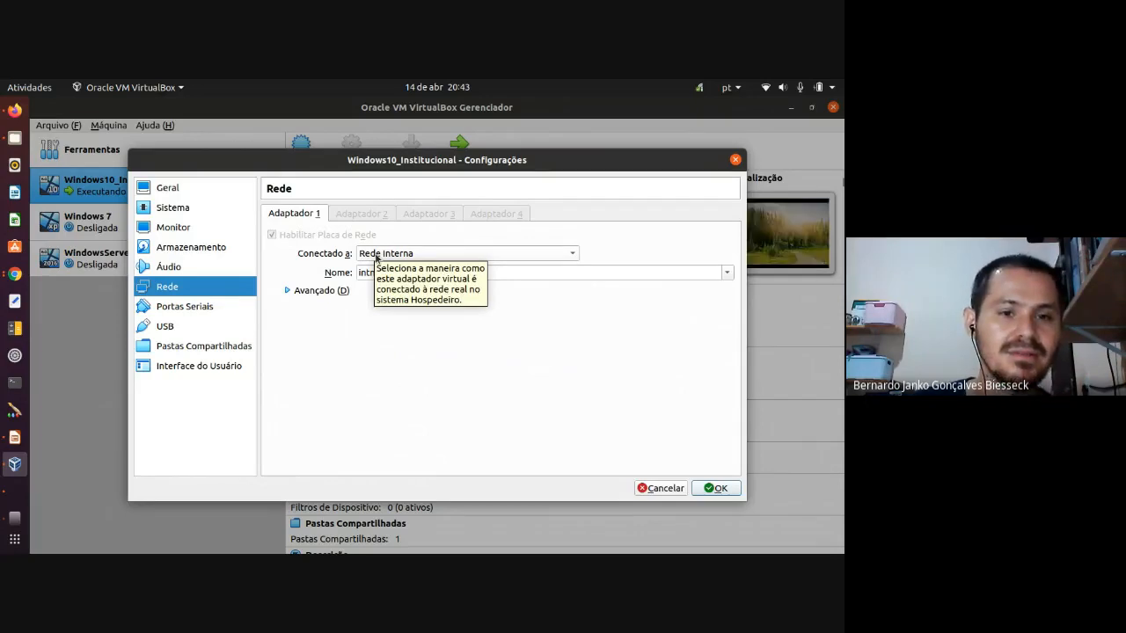
Step: Consult the test scenario slide in Impress, and accept Rede Interna as the connection mode of Adaptador 1 in VirtualBox
click(16, 438)
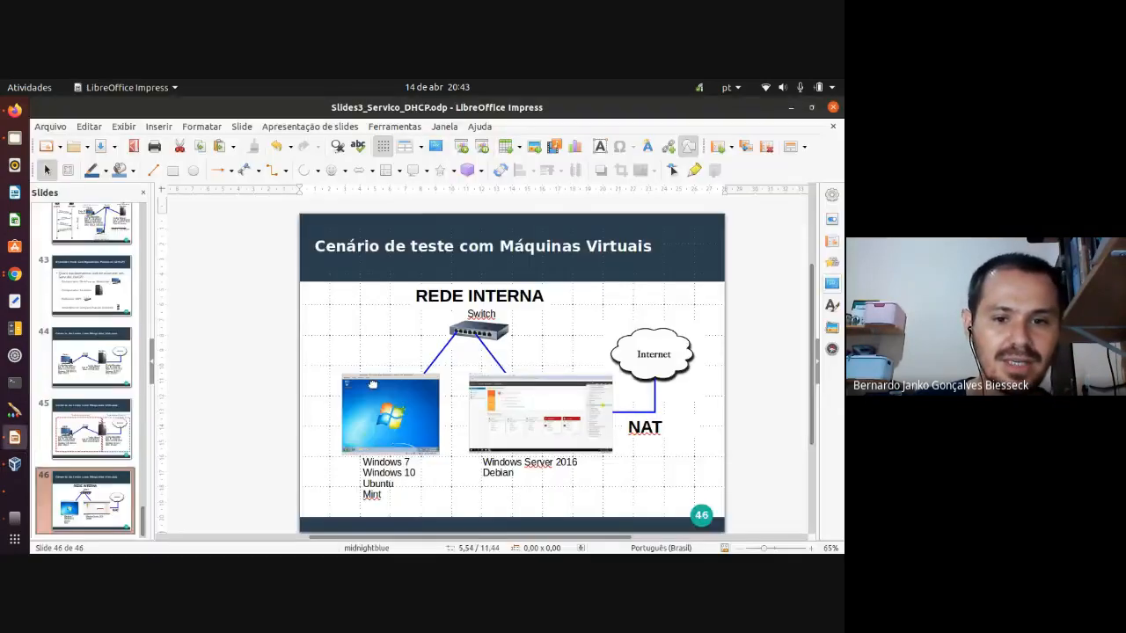
click(15, 464)
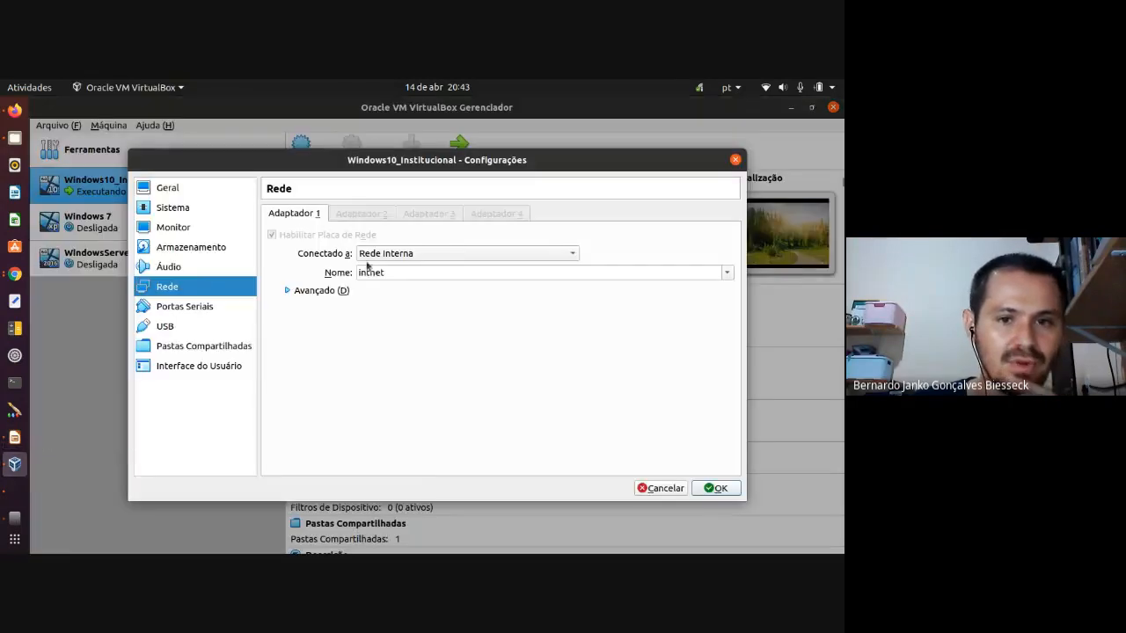
click(369, 255)
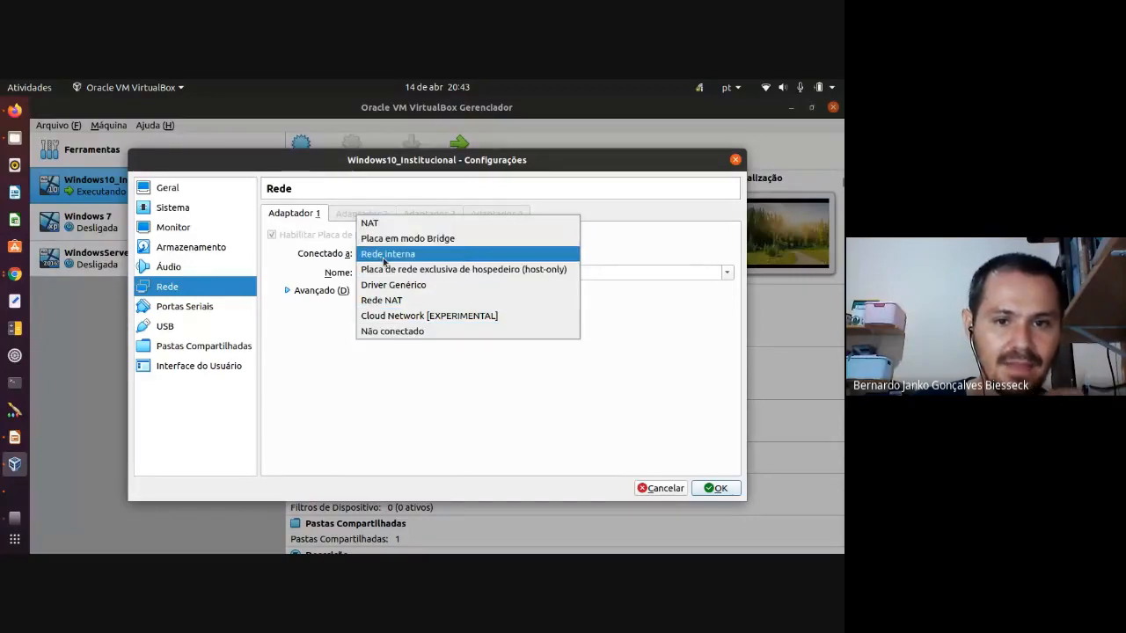
click(382, 255)
click(713, 490)
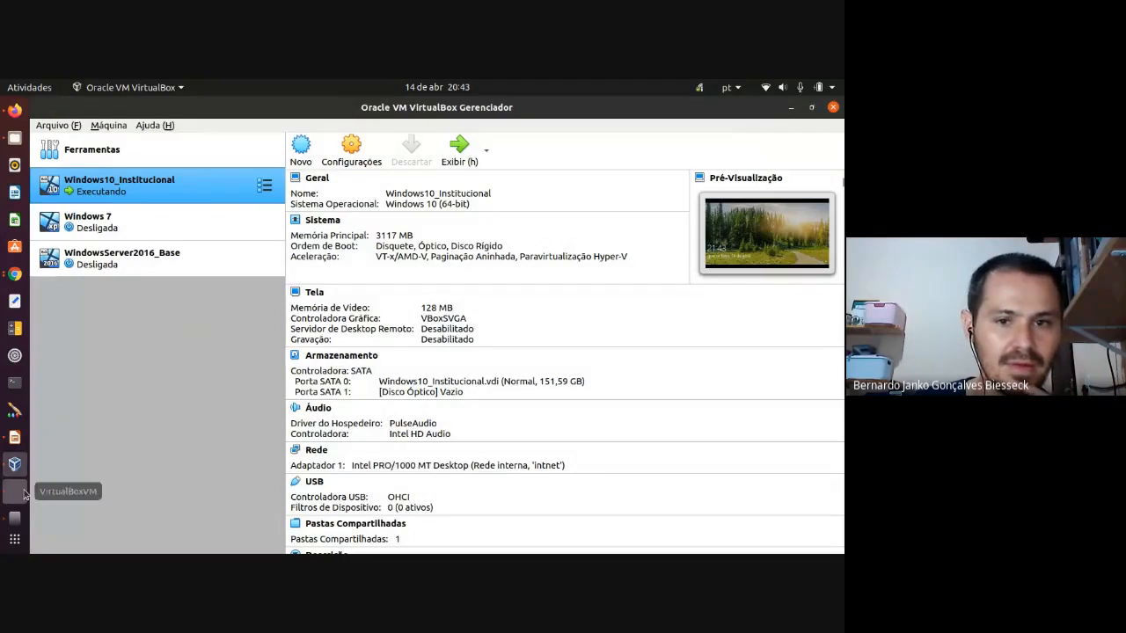
Step: Bring up the running Windows10_Institucional machine and sign in to Windows by entering the account password
click(18, 493)
click(281, 314)
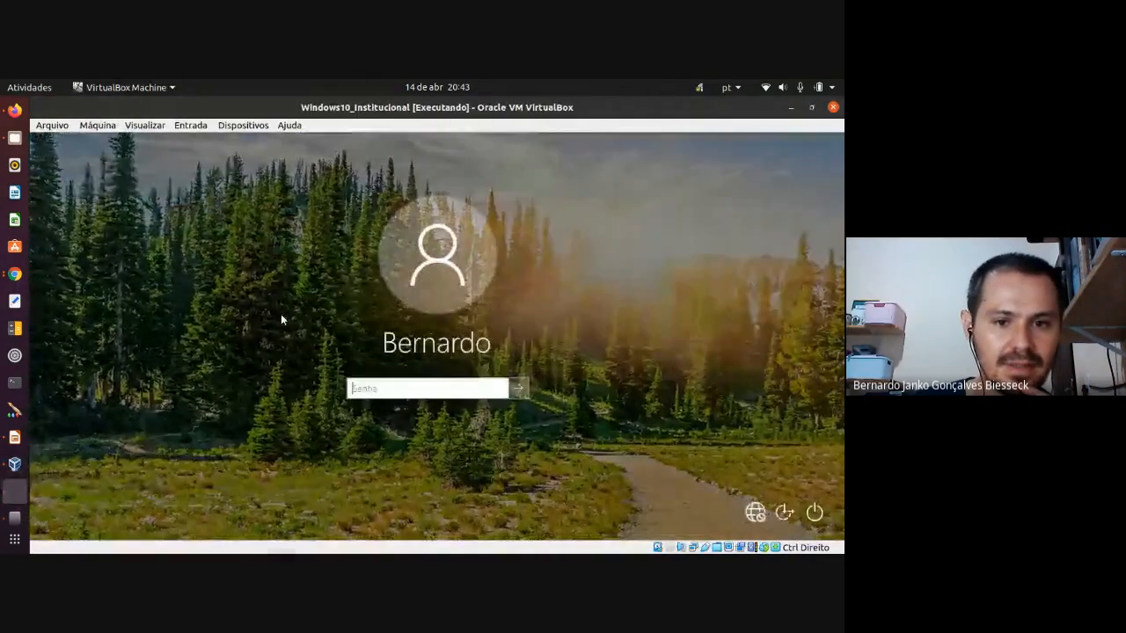
text(••••••)
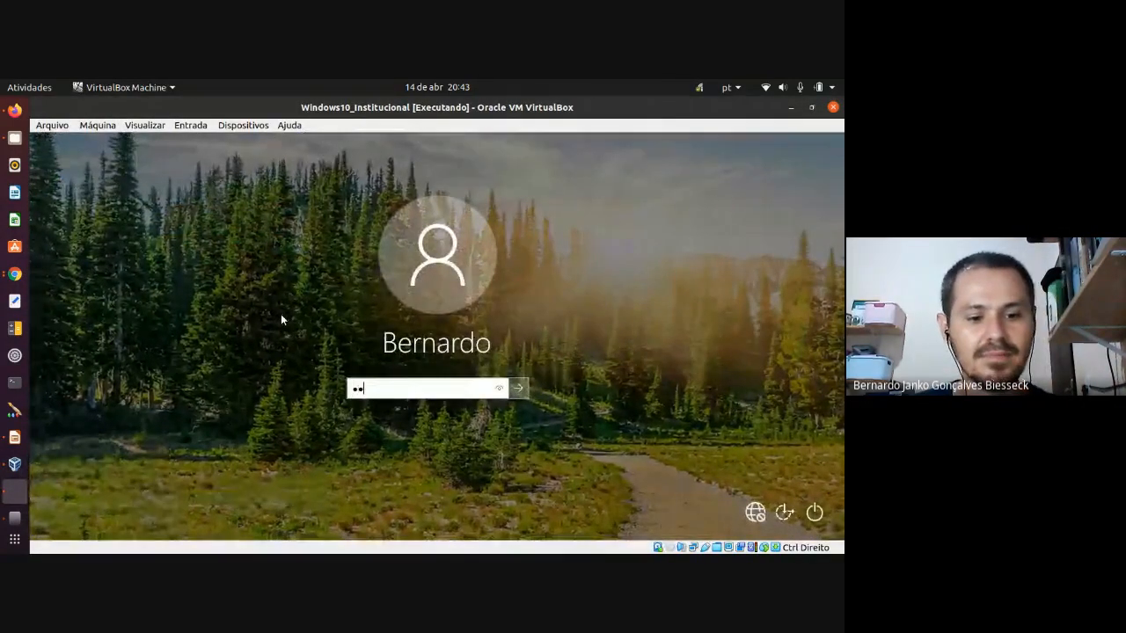
key(Return)
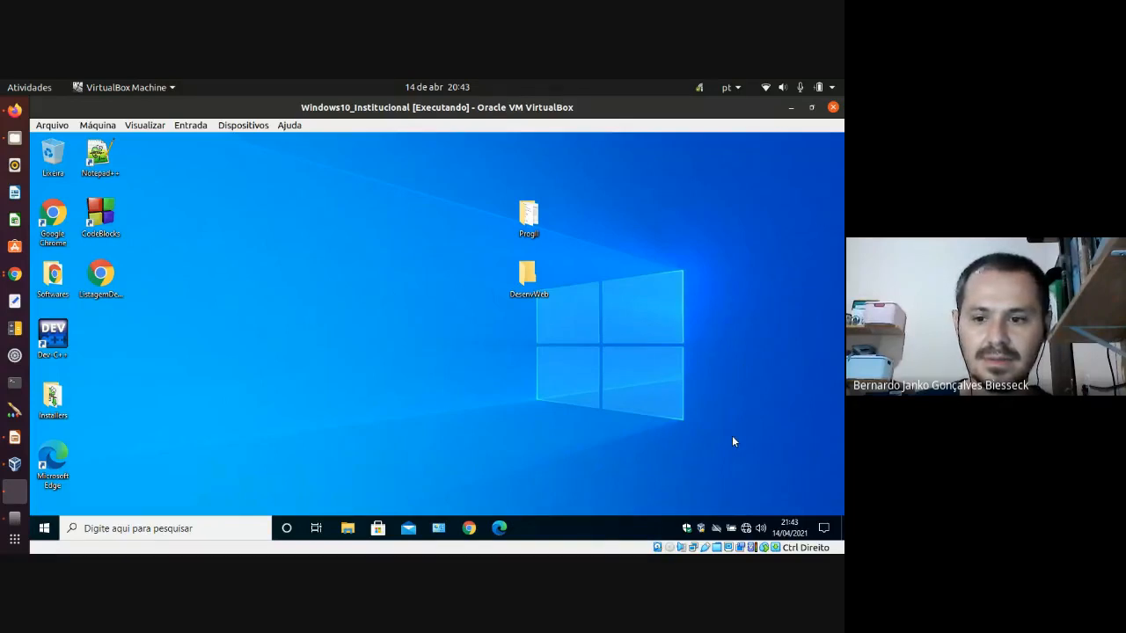
Step: Open the Rede e Internet settings in Windows 10 to check the network status
right_click(748, 532)
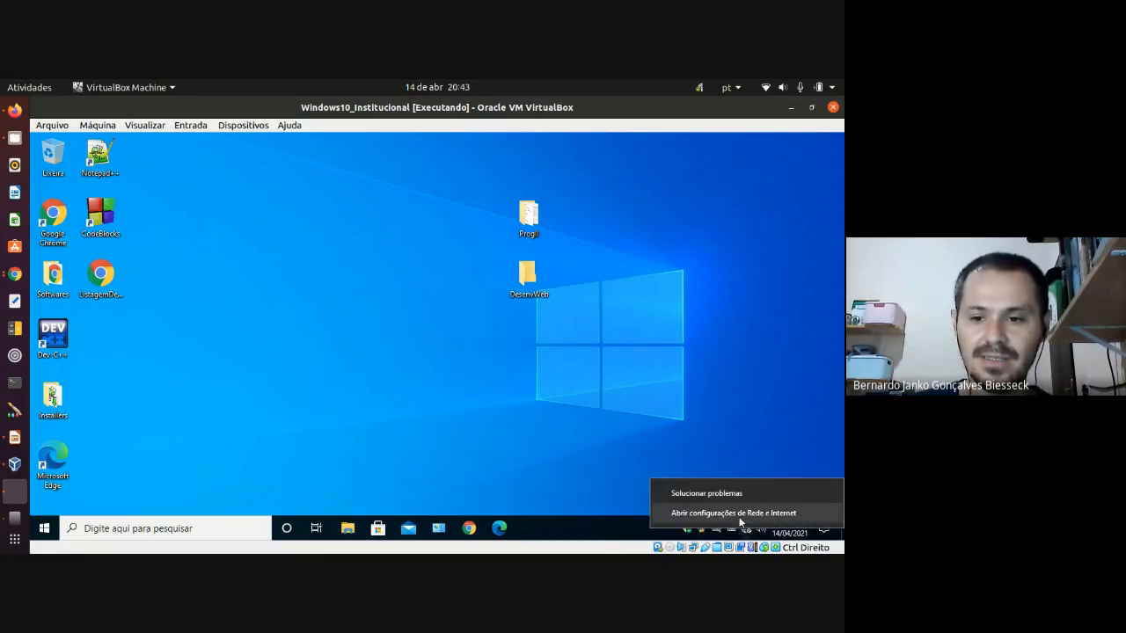
click(714, 468)
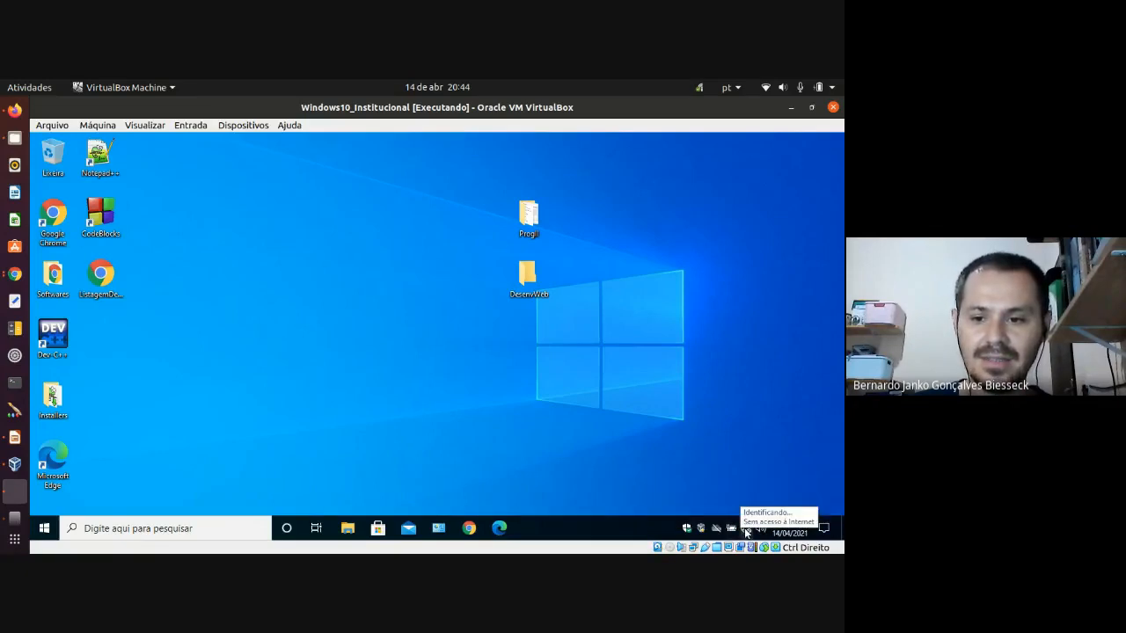
right_click(745, 532)
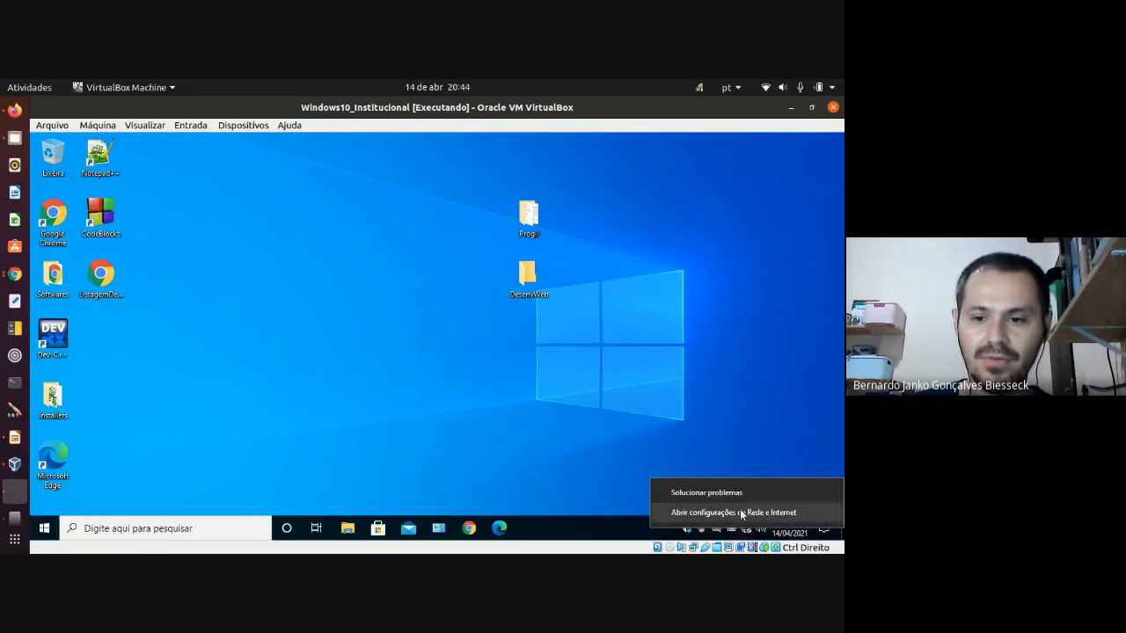
click(741, 513)
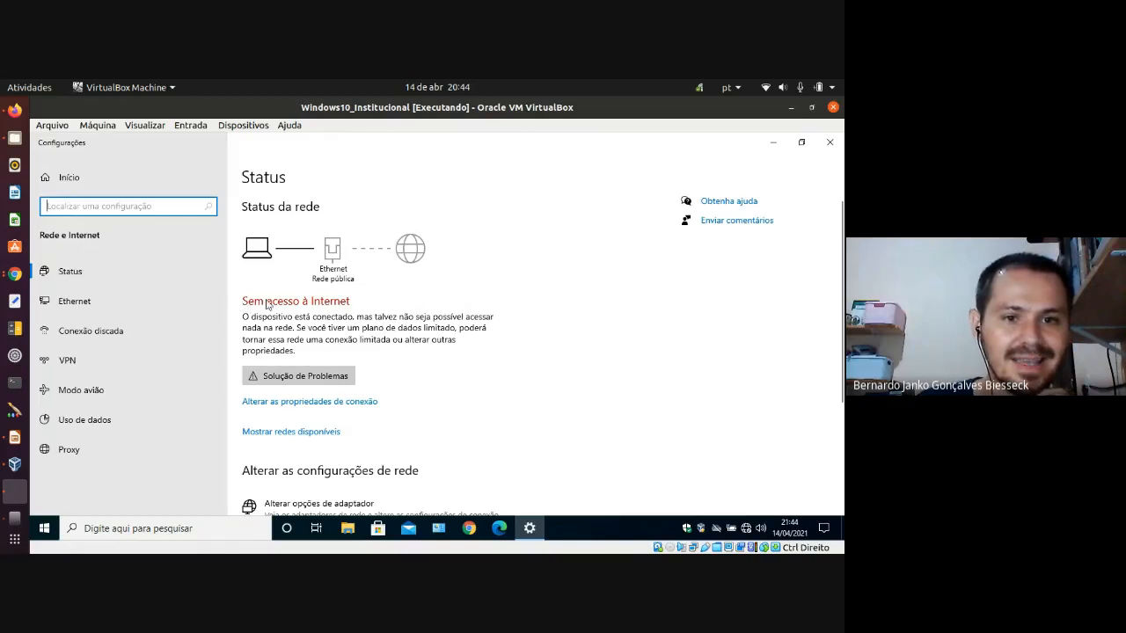
Step: Switch to Impress, delete the Windows Server, Internet and NAT elements with their connecting lines from slide 46, and undo the deletion
click(15, 437)
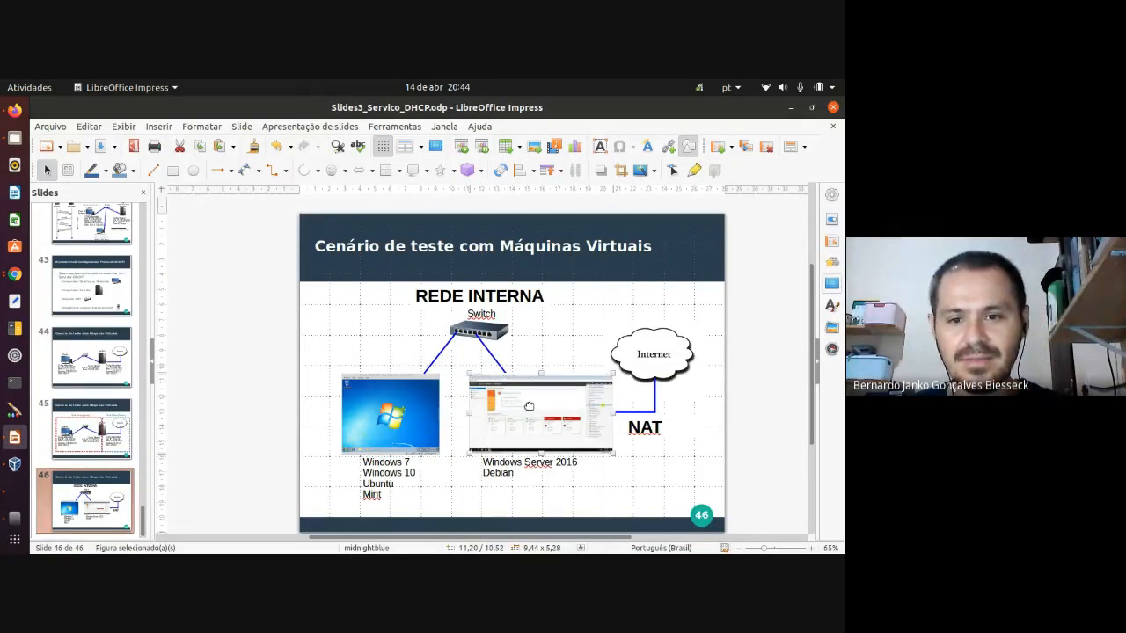
drag(745, 301, 473, 483)
key(Delete)
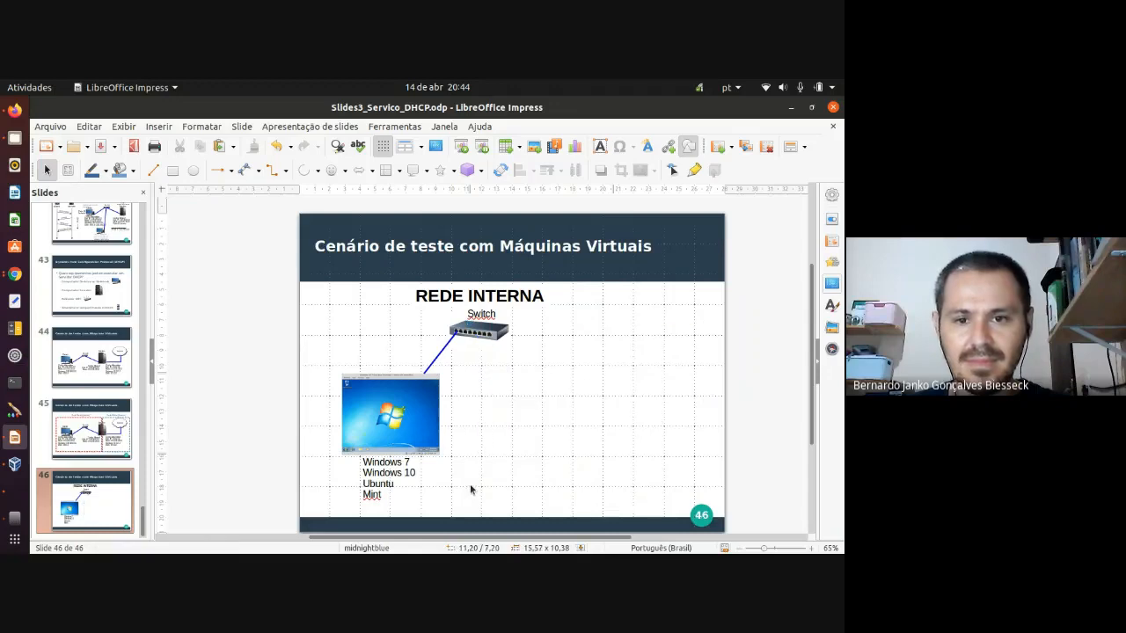
click(389, 425)
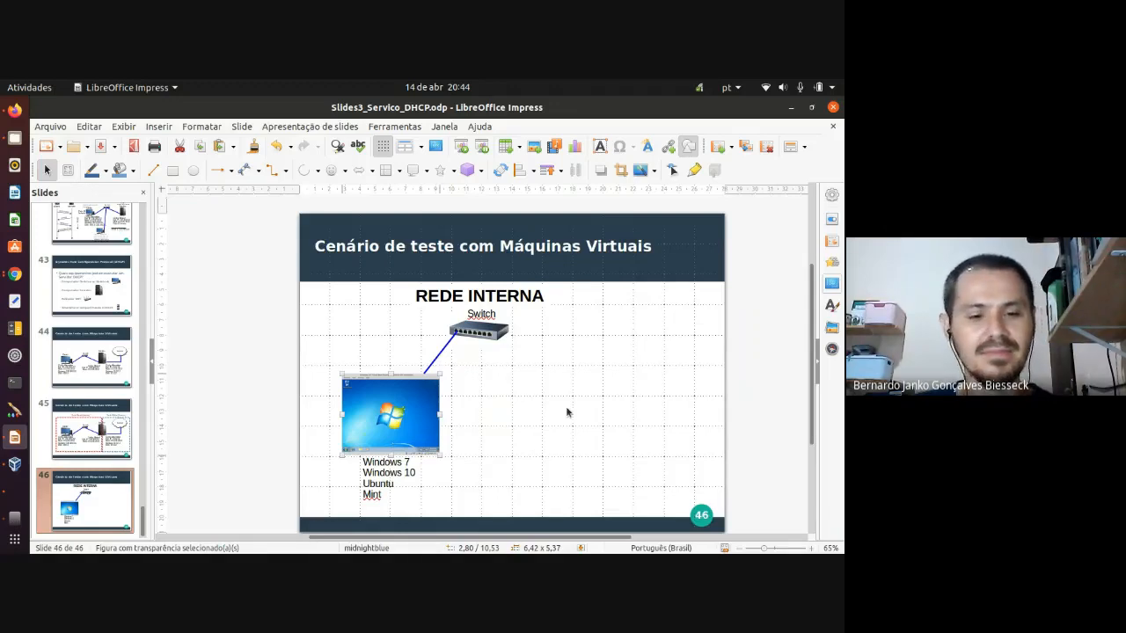
key(ctrl+z)
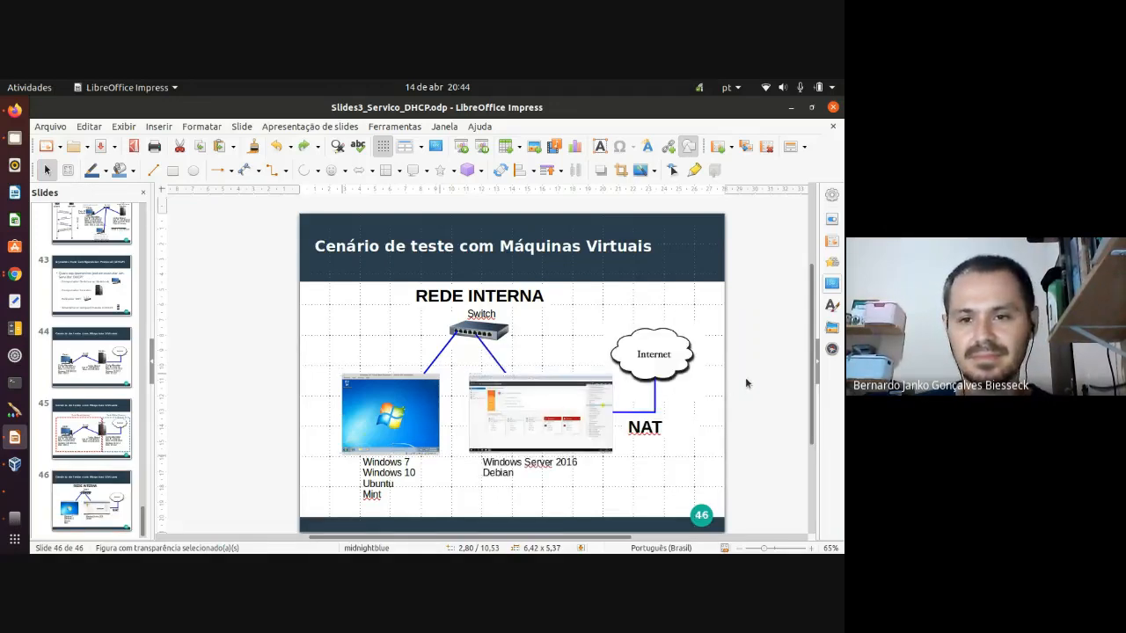
Step: Return to the Windows 10 virtual machine, check the connection properties page, and open the network adapter options
click(15, 491)
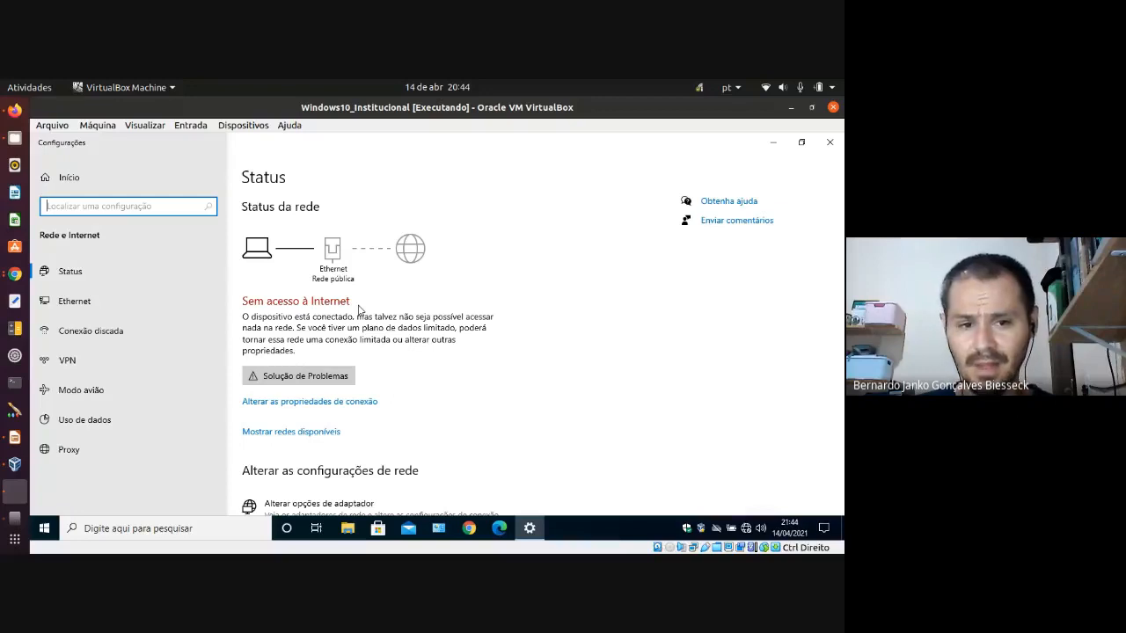
click(326, 403)
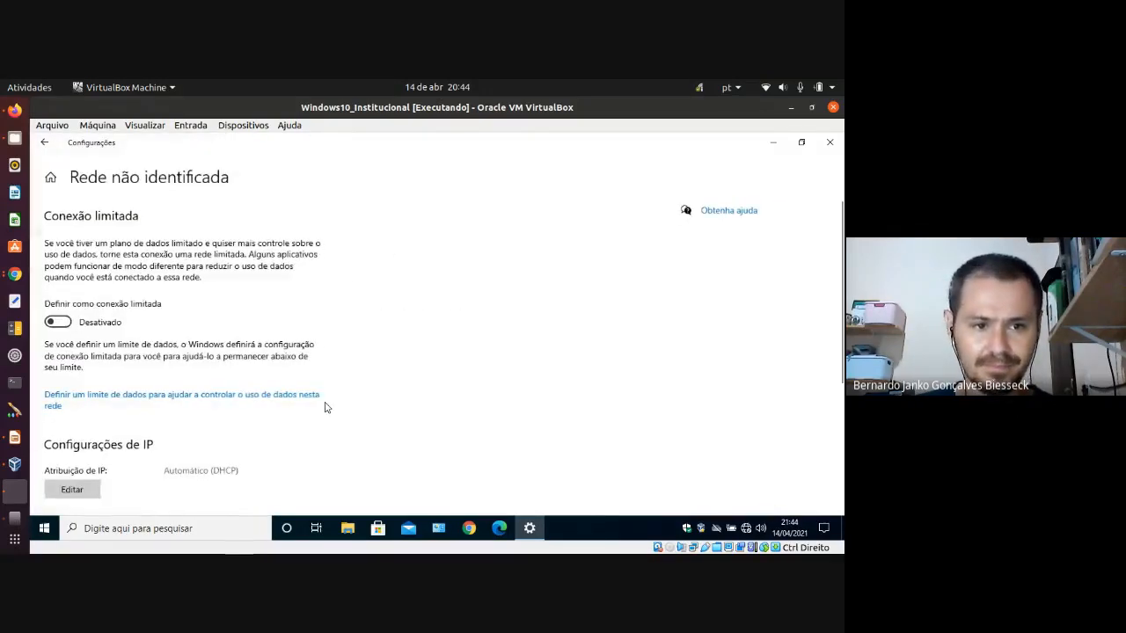
click(48, 144)
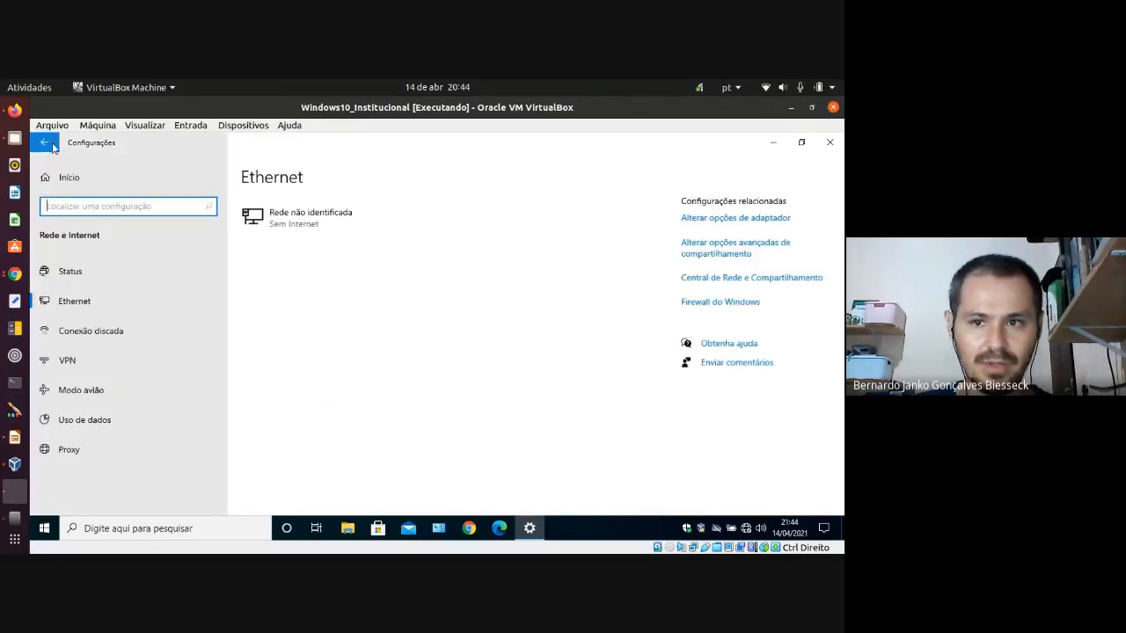
click(714, 220)
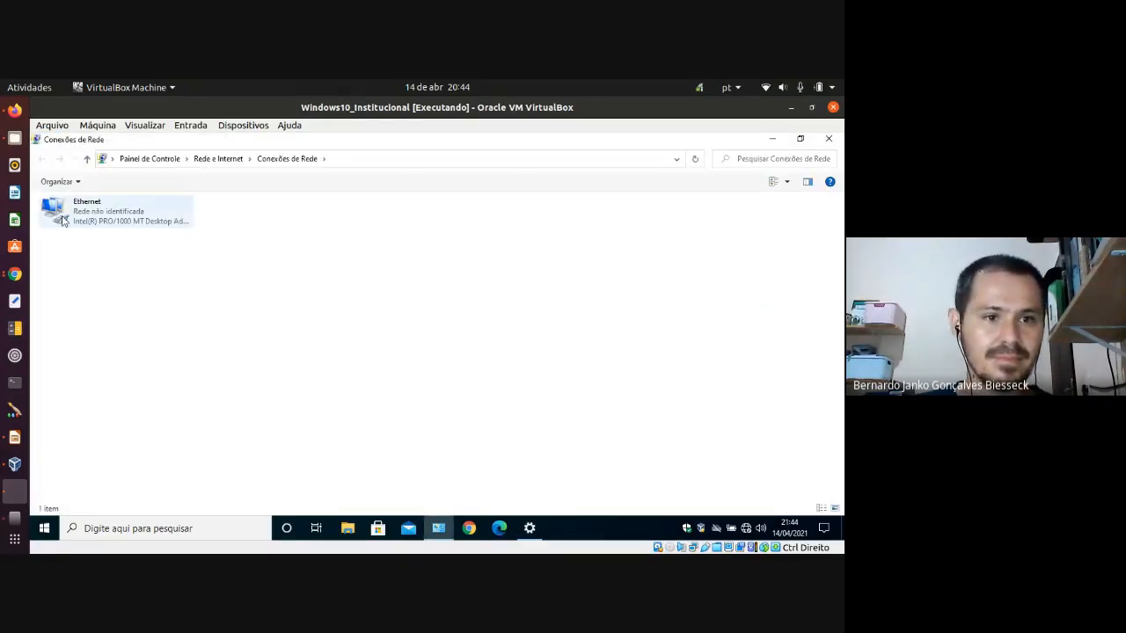
Step: Open the Ethernet adapter's connection details and highlight its IPv4 address entry
click(62, 220)
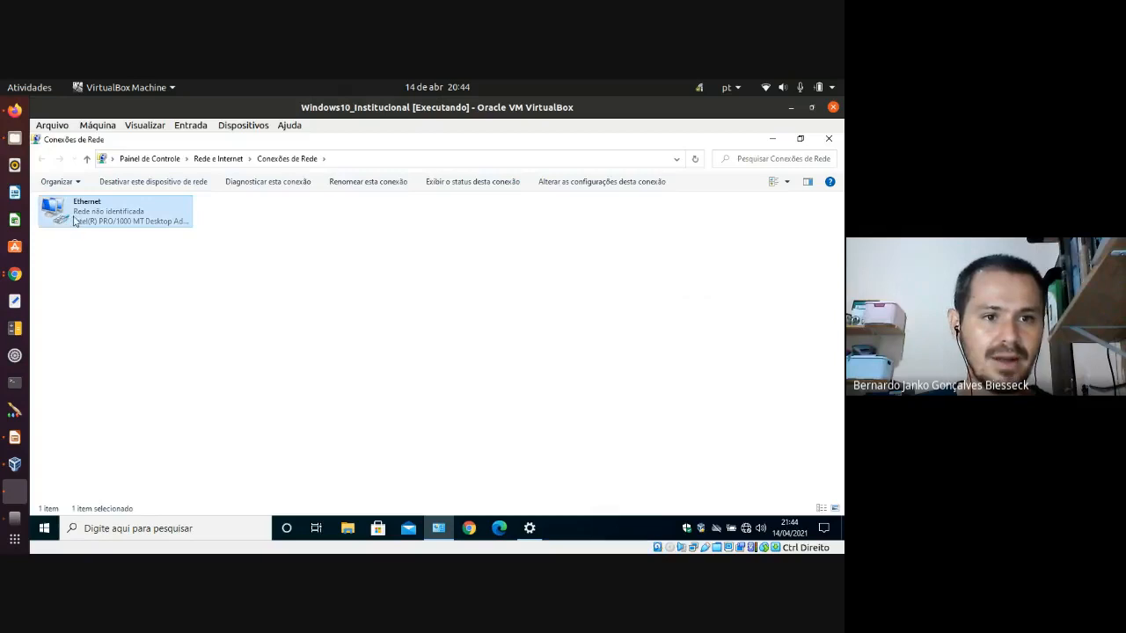
double_click(130, 216)
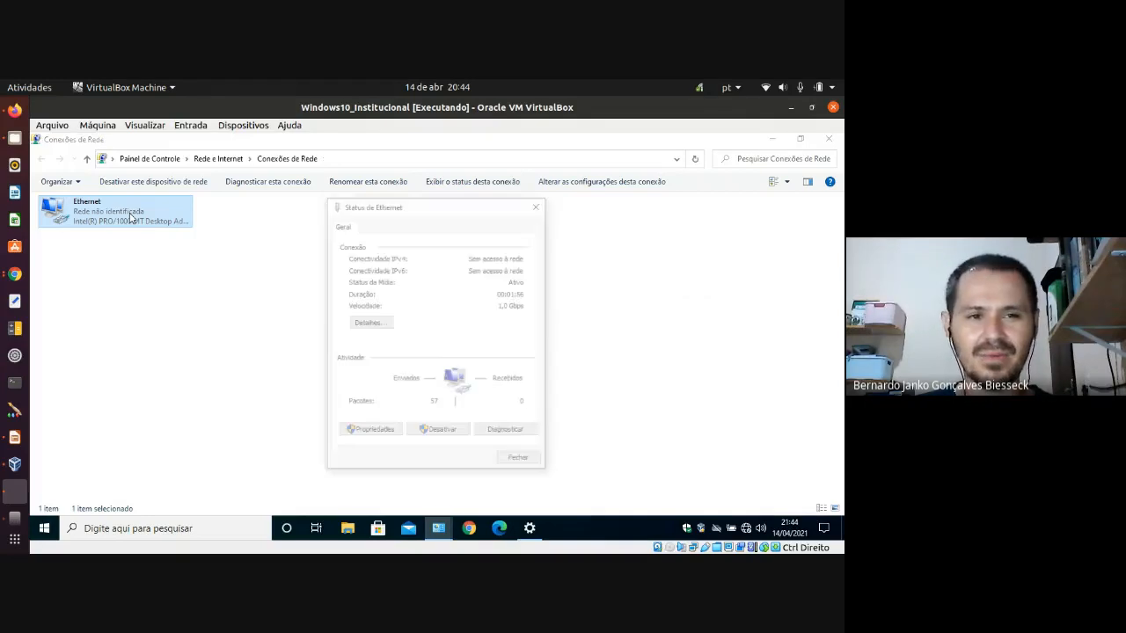
click(370, 322)
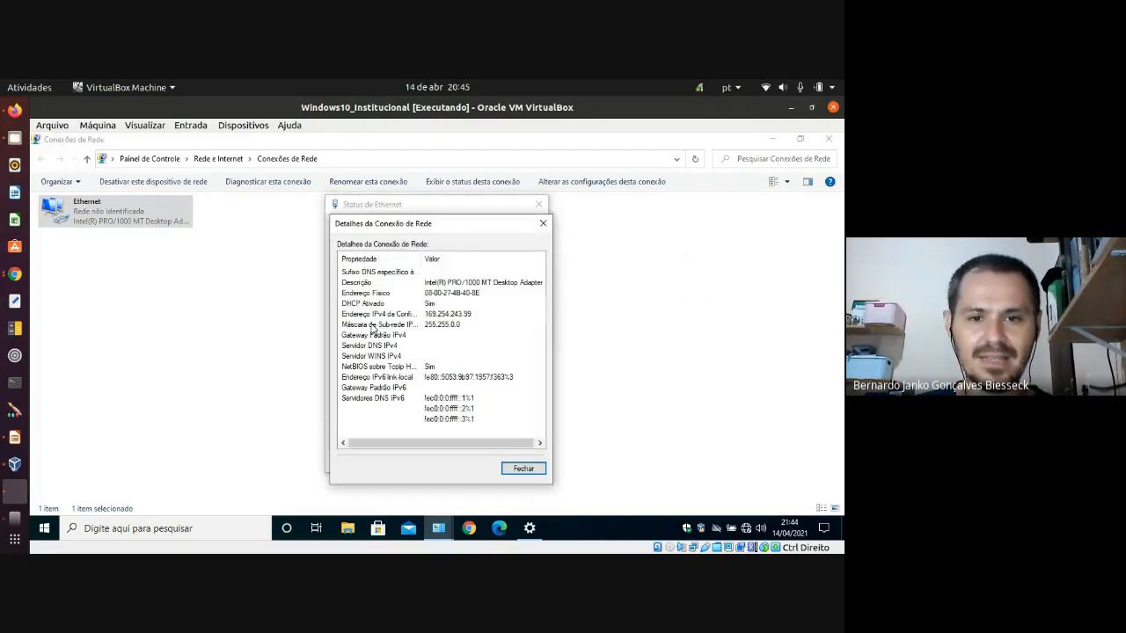
click(442, 318)
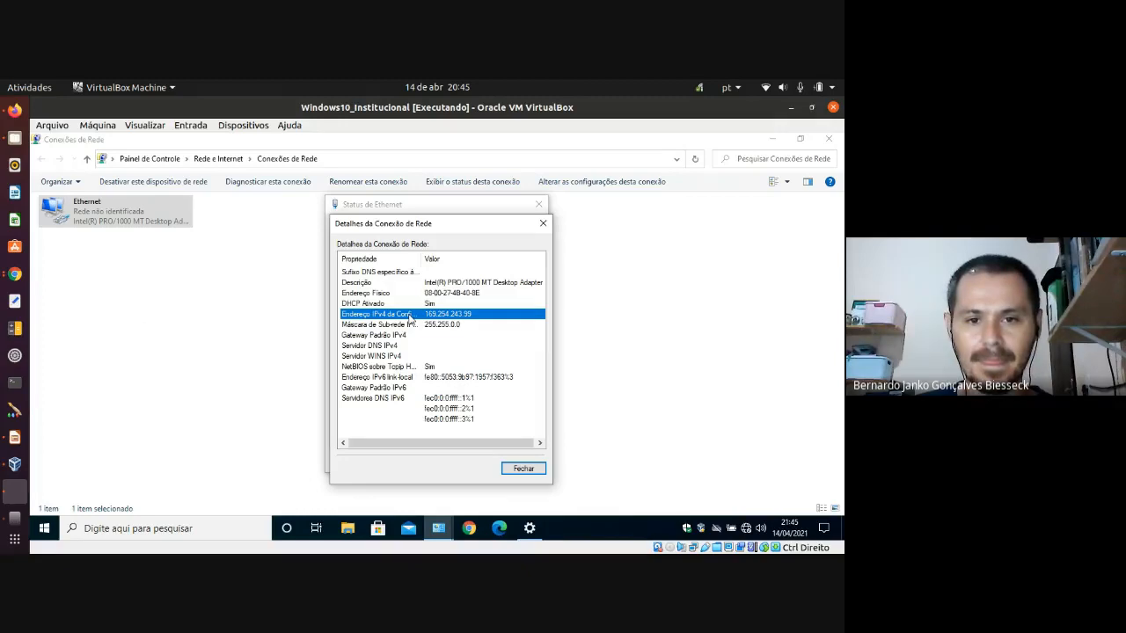
Step: Close the connection details and status, then reopen the Ethernet adapter's connection details to review its addressing and close them again
click(519, 469)
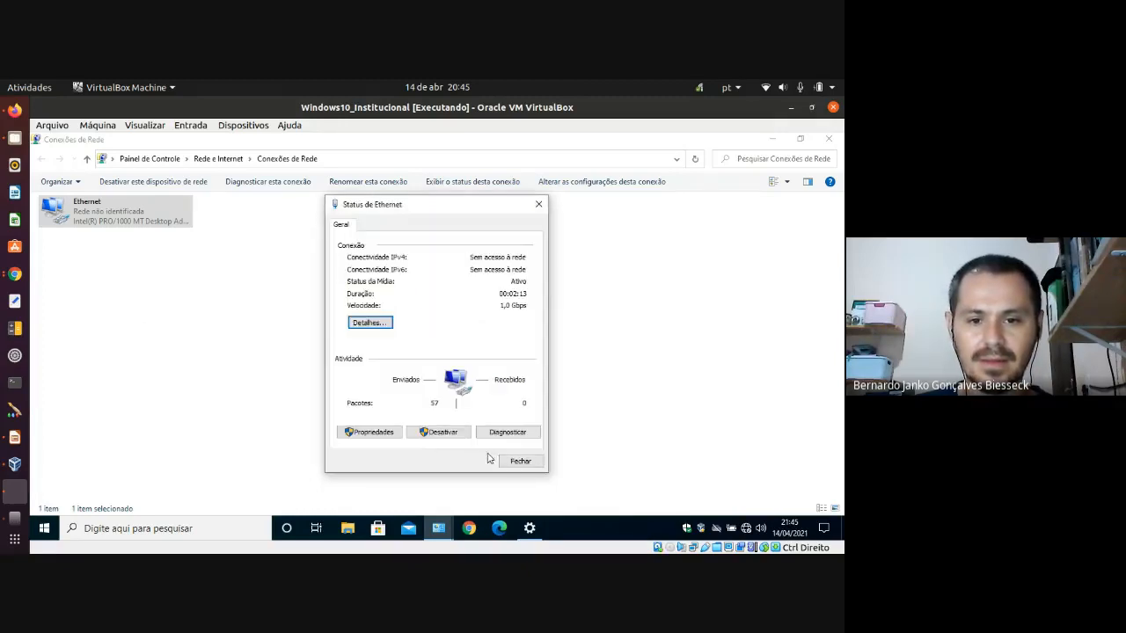
click(515, 461)
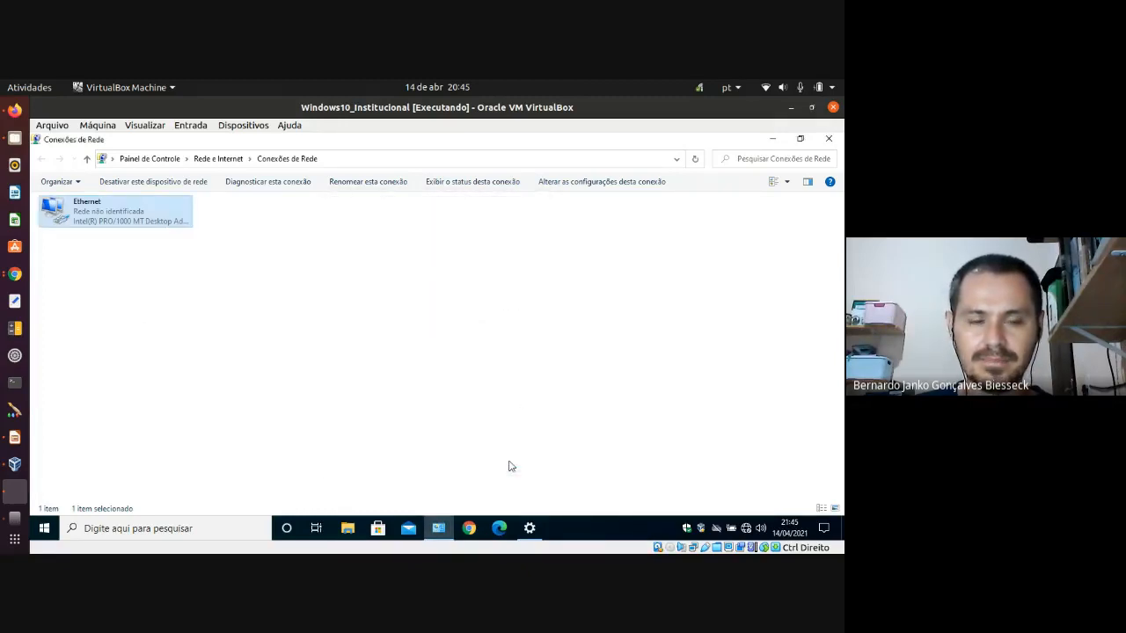
double_click(112, 222)
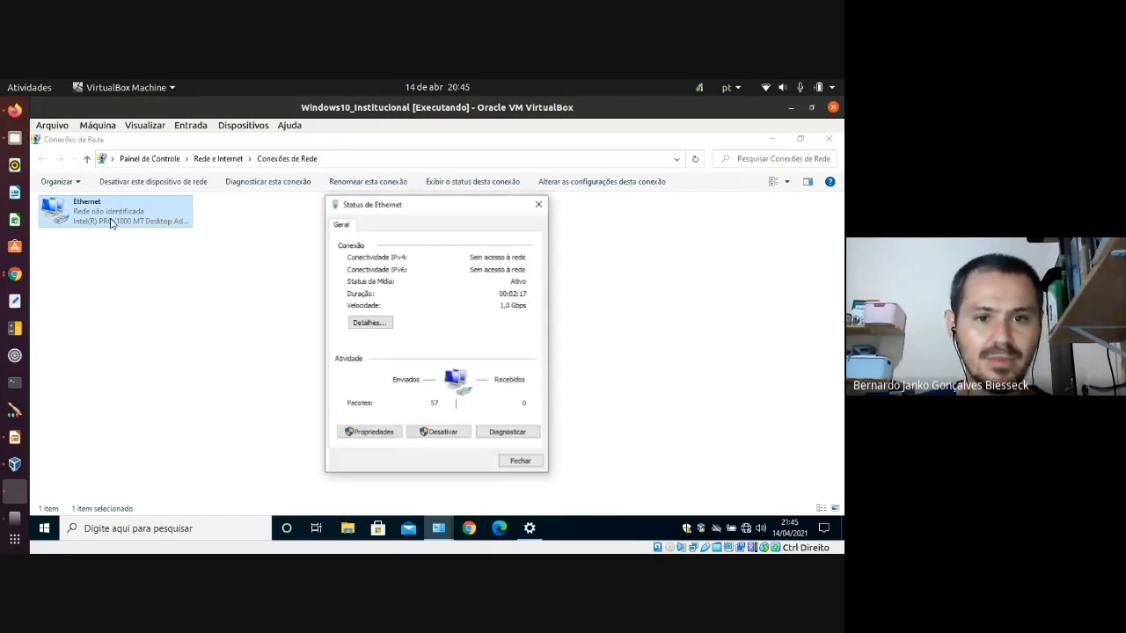
click(367, 323)
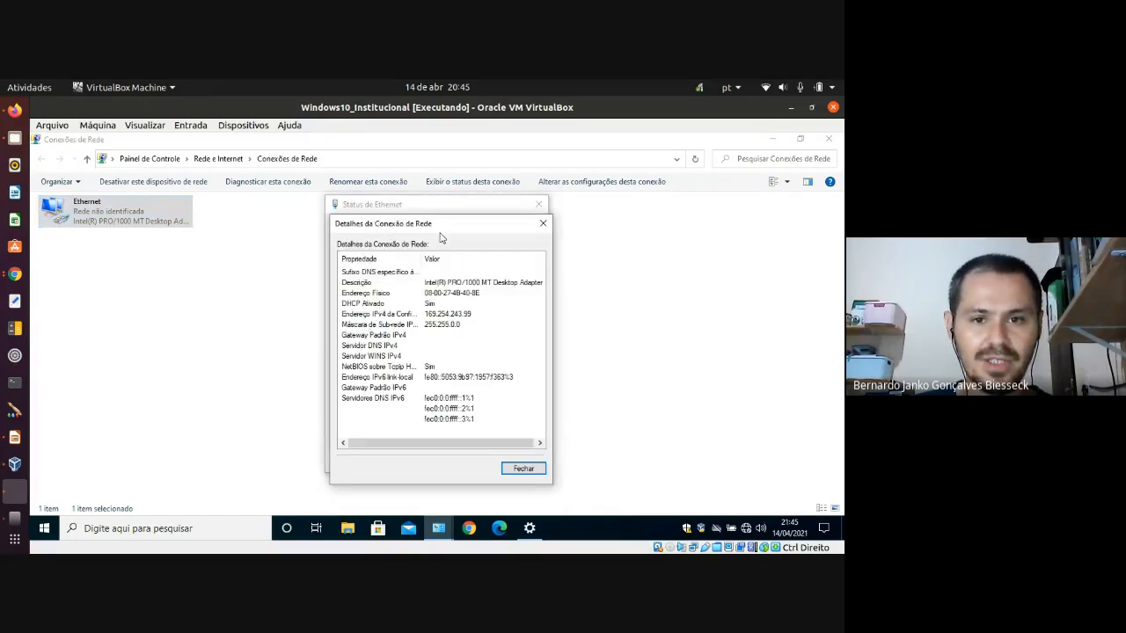
click(523, 468)
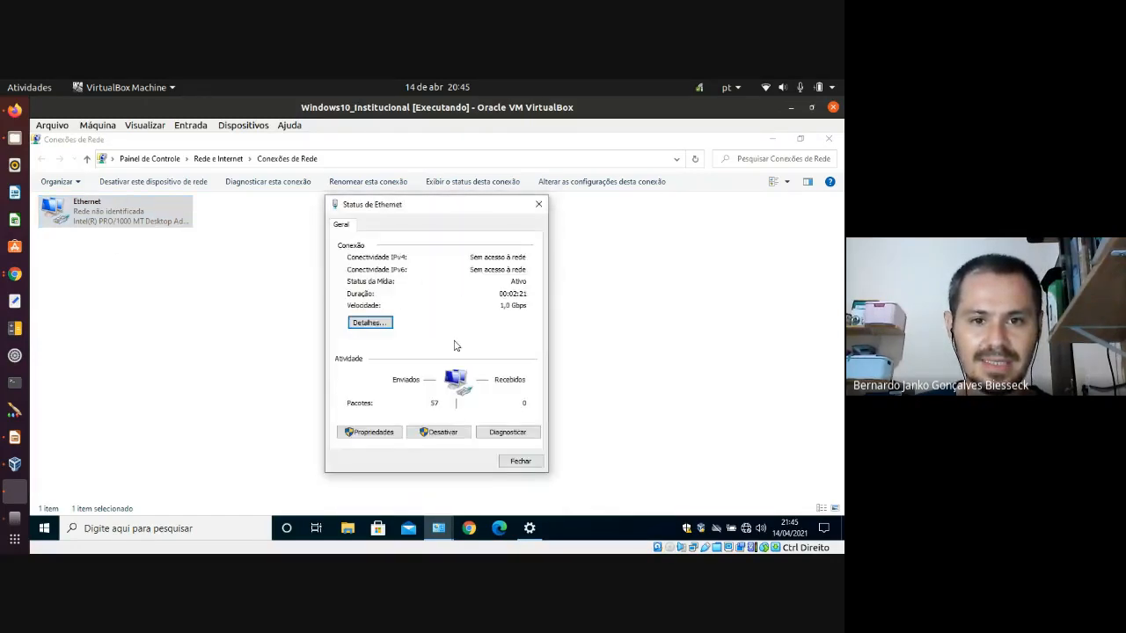
Step: Open the Ethernet adapter's TCP/IPv4 properties, choose a manual address and enter the IP address 192.168.10.2
click(370, 432)
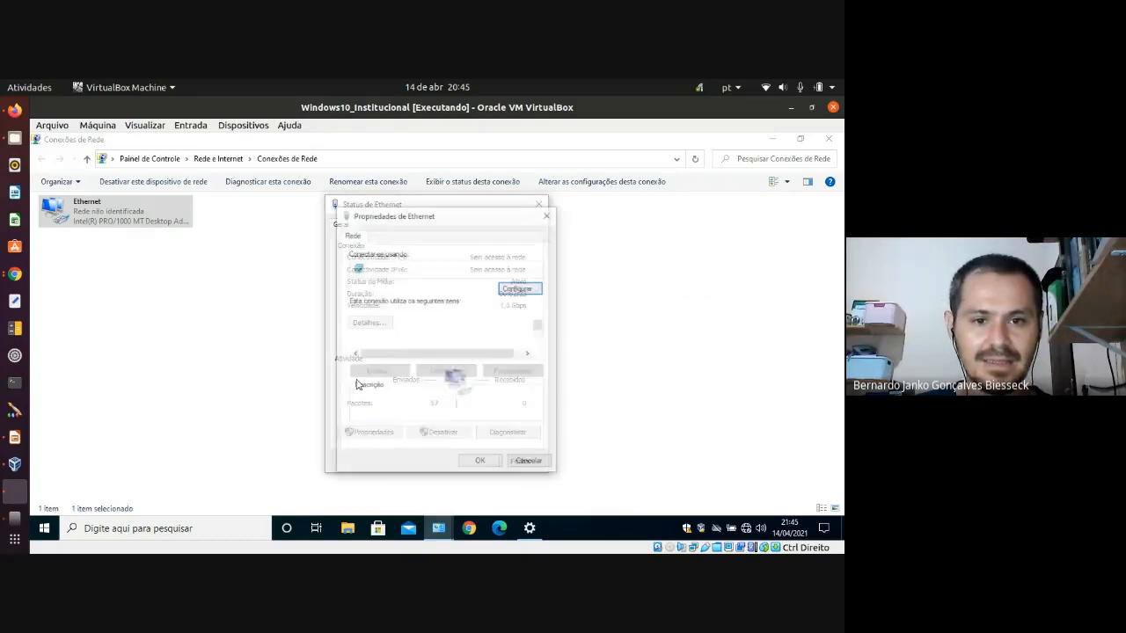
click(450, 345)
double_click(448, 335)
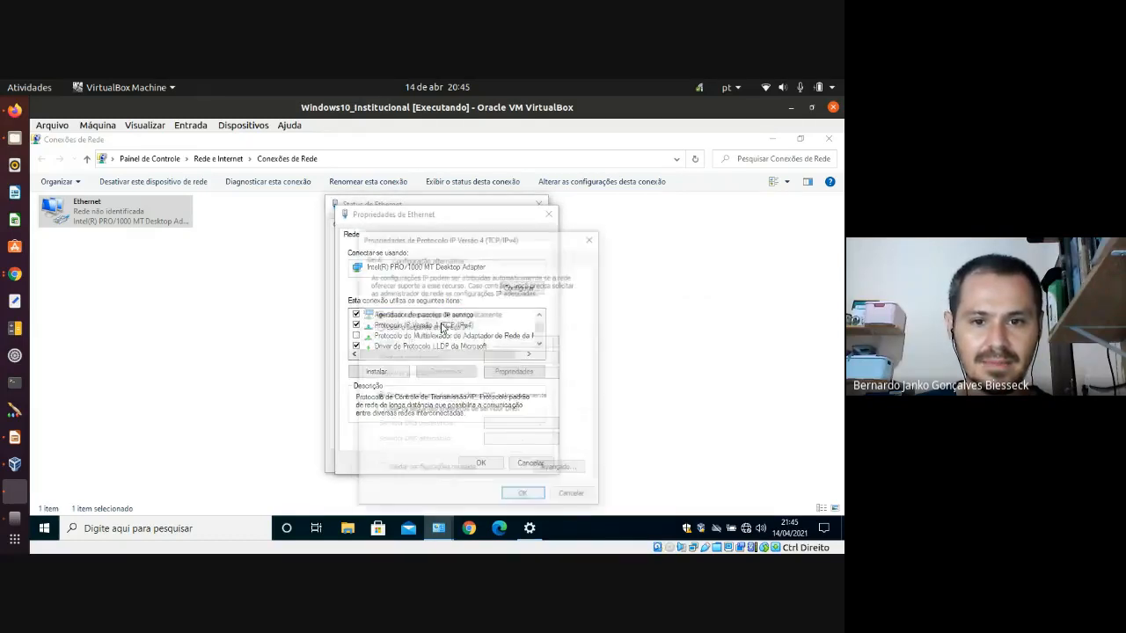
click(379, 327)
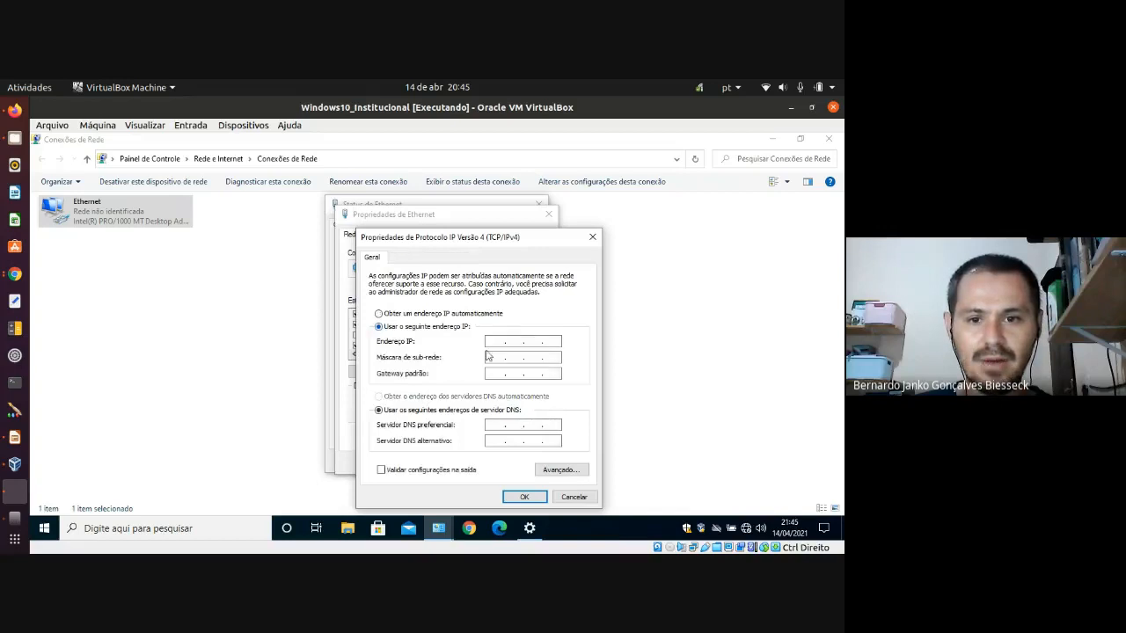
click(494, 342)
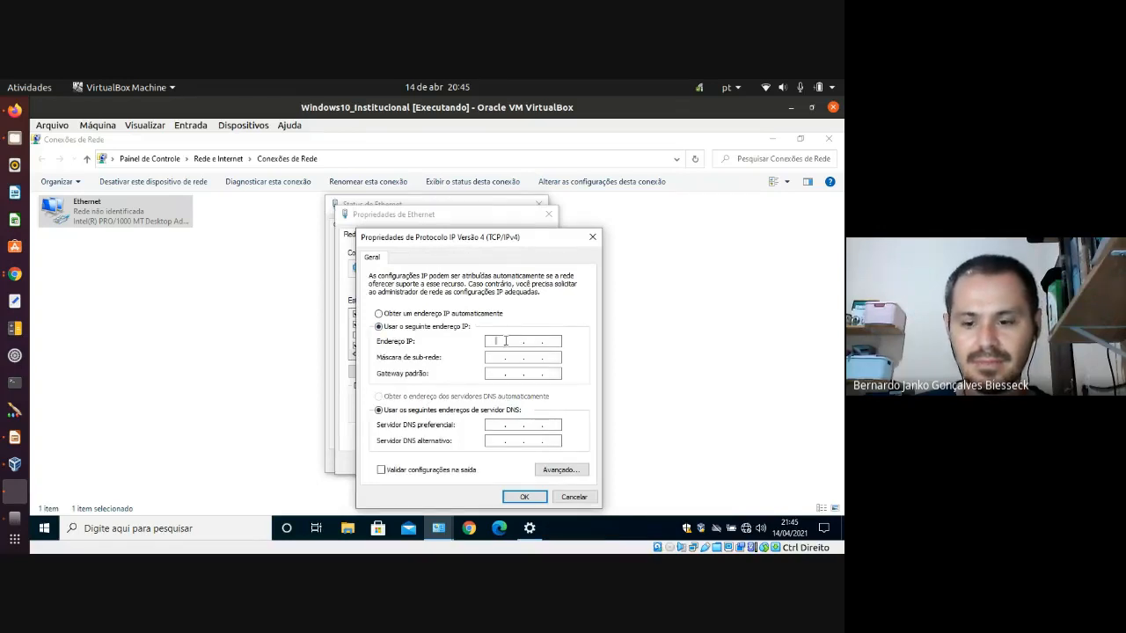
text(192 . 168 . 10 . 2)
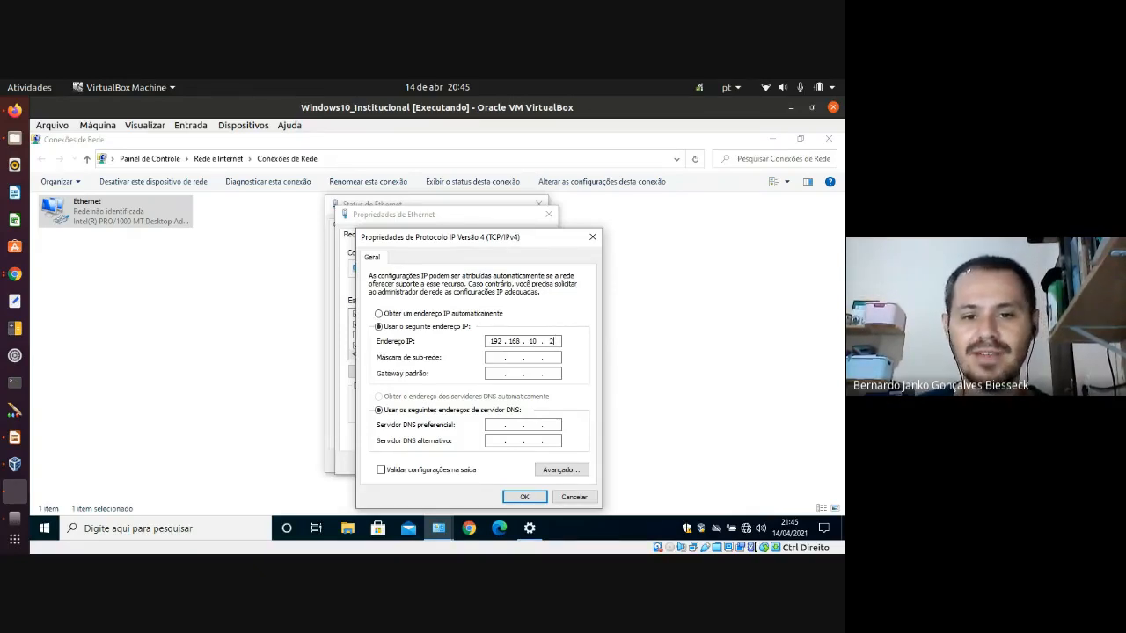
Step: Switch the IPv4 properties back to obtaining the IP and DNS server addresses automatically, and apply them
click(379, 313)
click(379, 396)
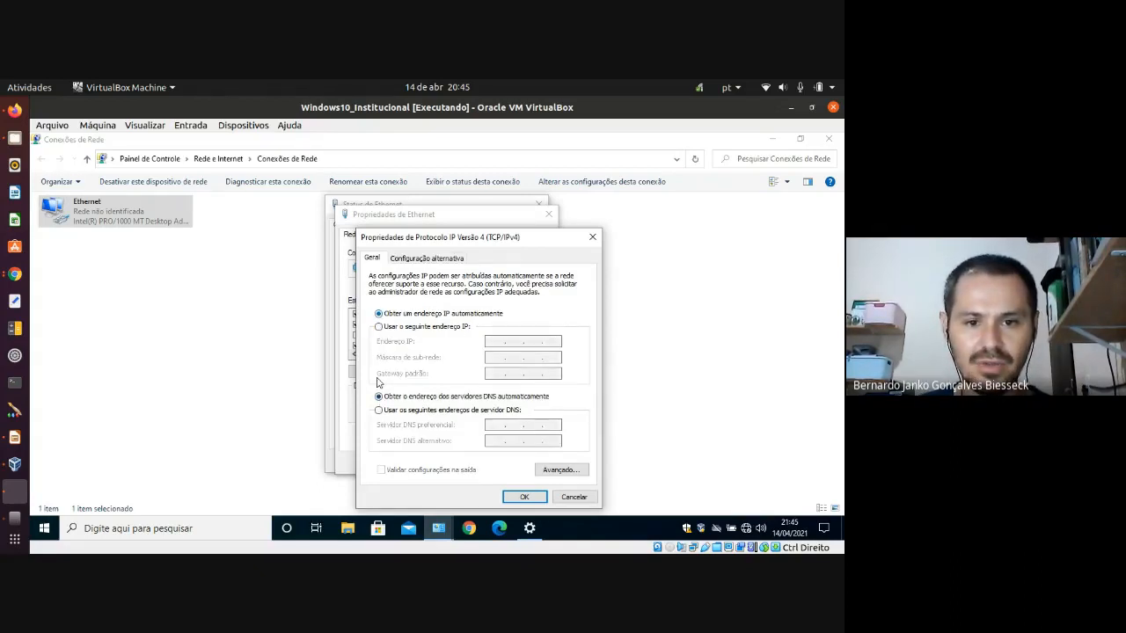
click(523, 498)
click(477, 461)
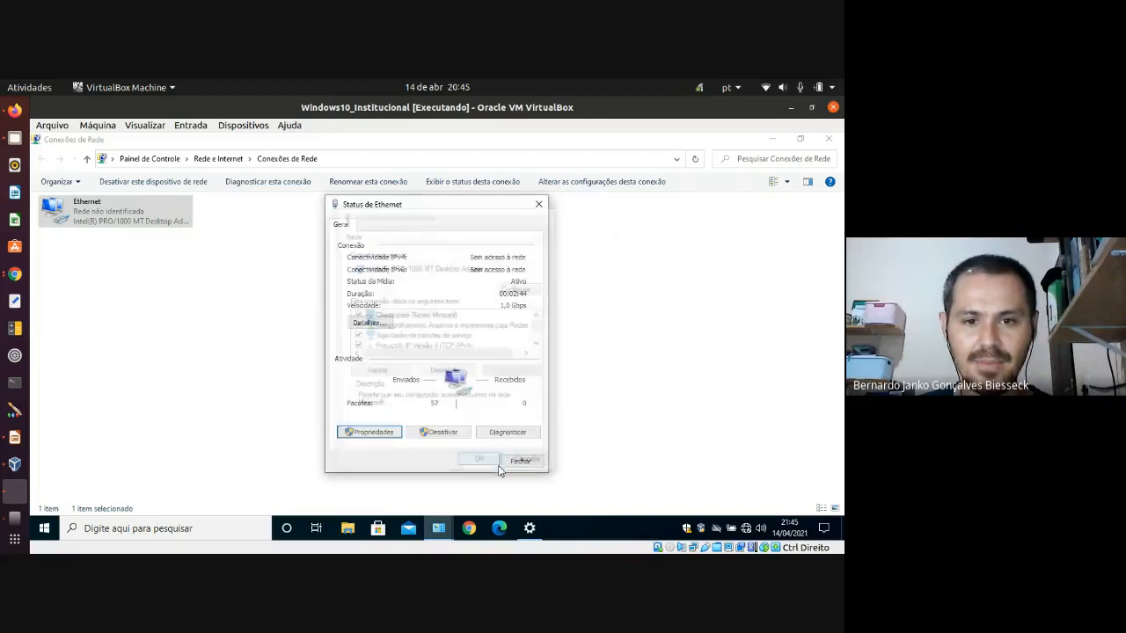
click(514, 463)
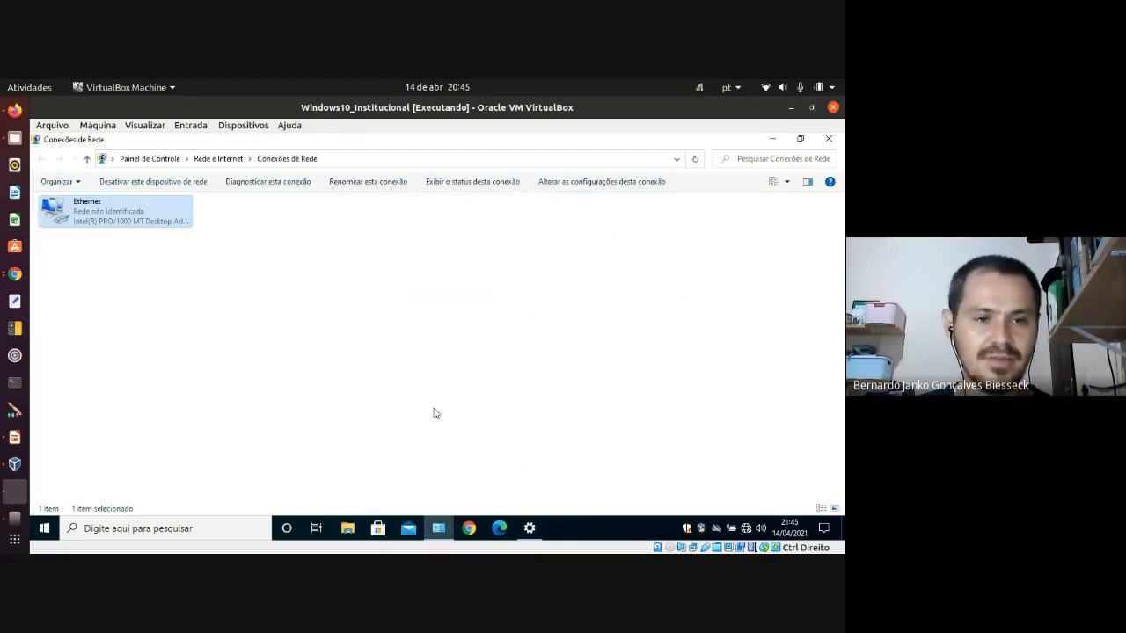
Step: Leave the Windows 10 virtual machine with its network windows put away, and start the WindowsServer2016_Base virtual machine from the VirtualBox manager
click(234, 316)
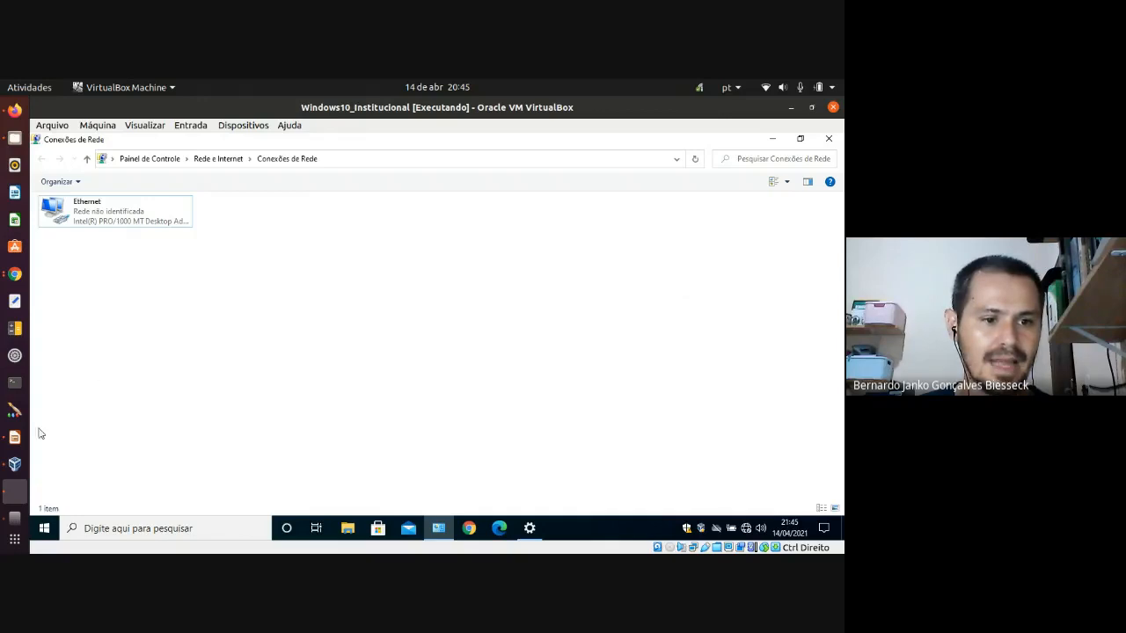
click(772, 140)
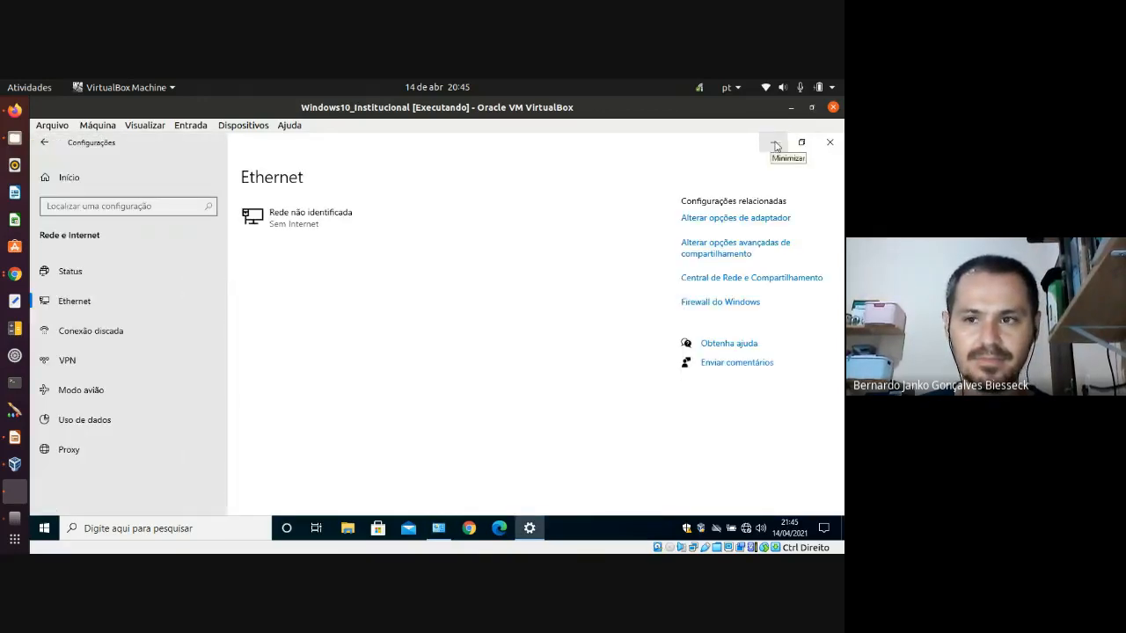
click(829, 142)
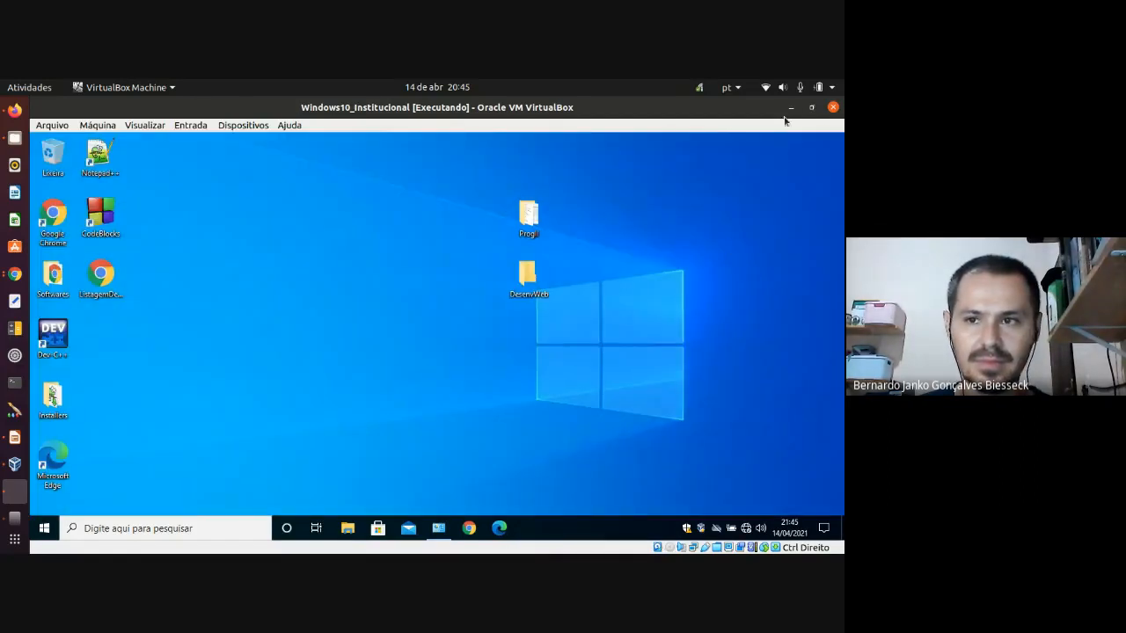
click(790, 108)
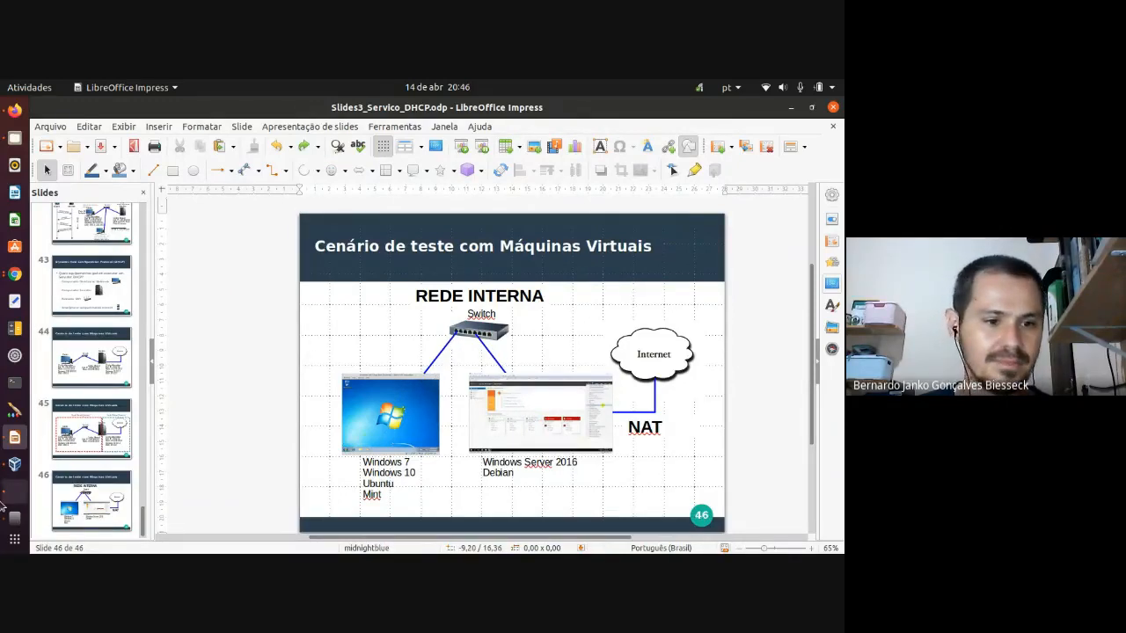
click(14, 463)
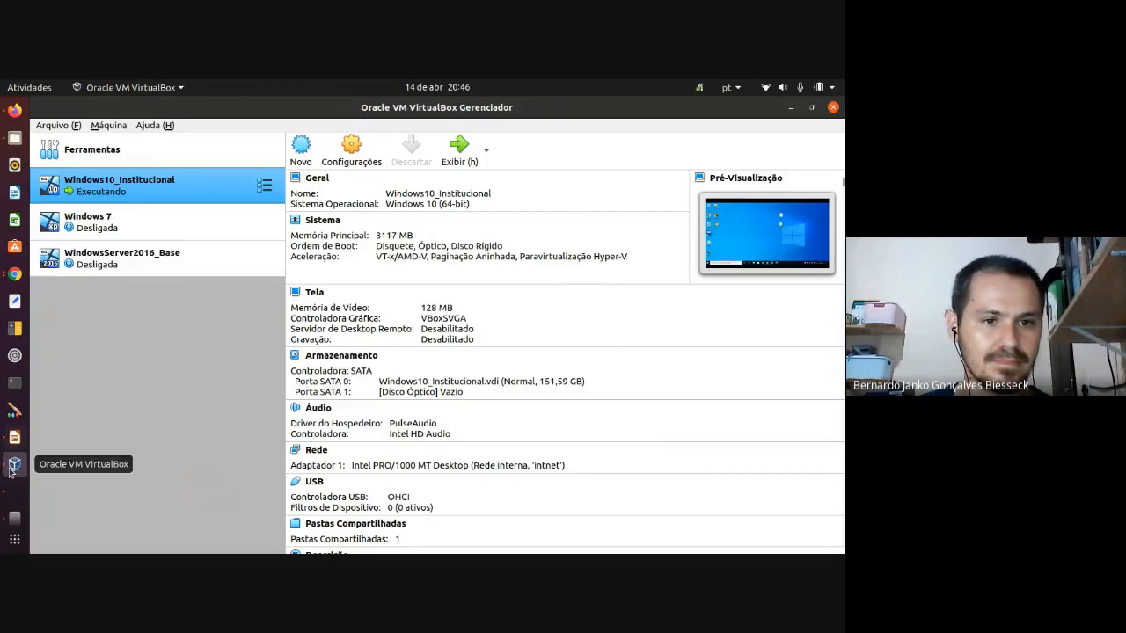
click(110, 274)
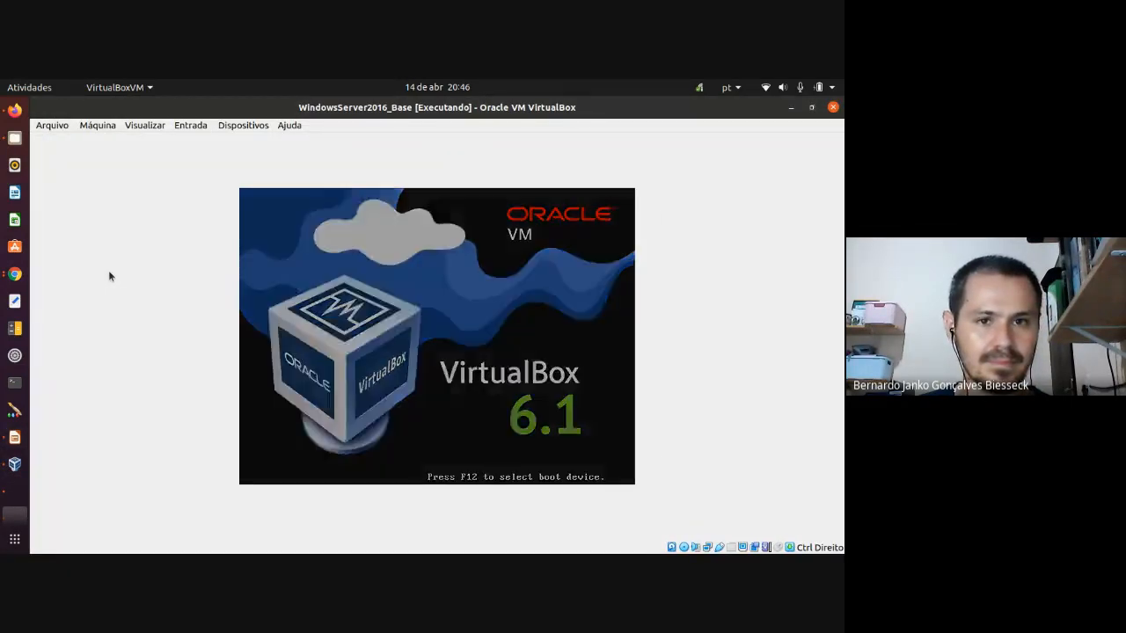
Step: Open the server machine's network settings and review the connection types, keeping NAT for Adaptador 1 and Rede Interna for Adaptador 2
click(112, 128)
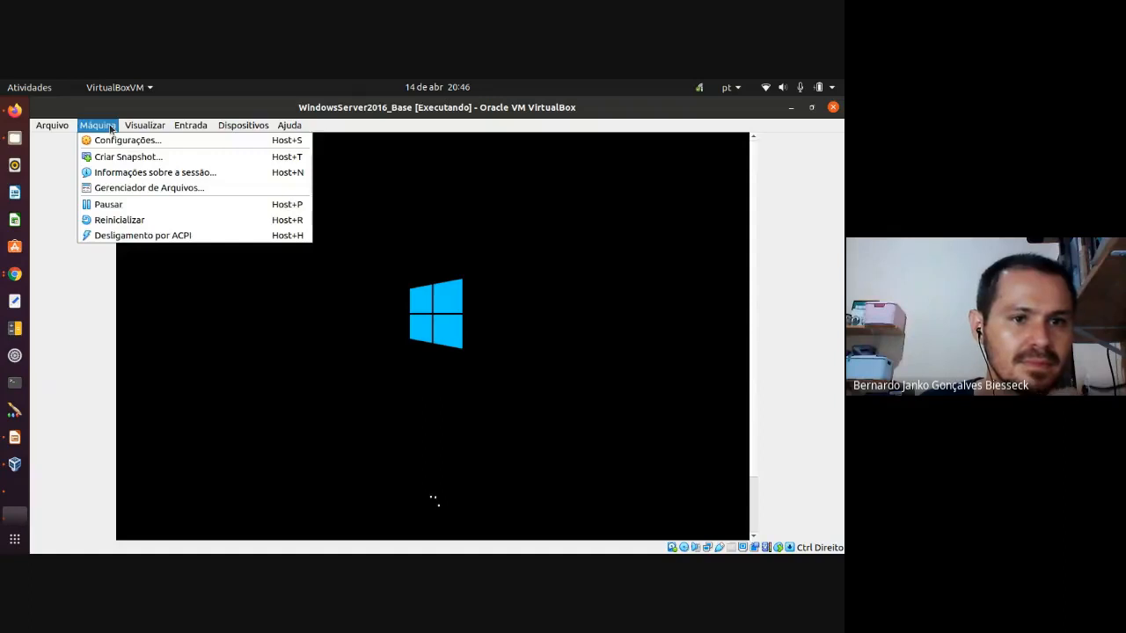
click(112, 142)
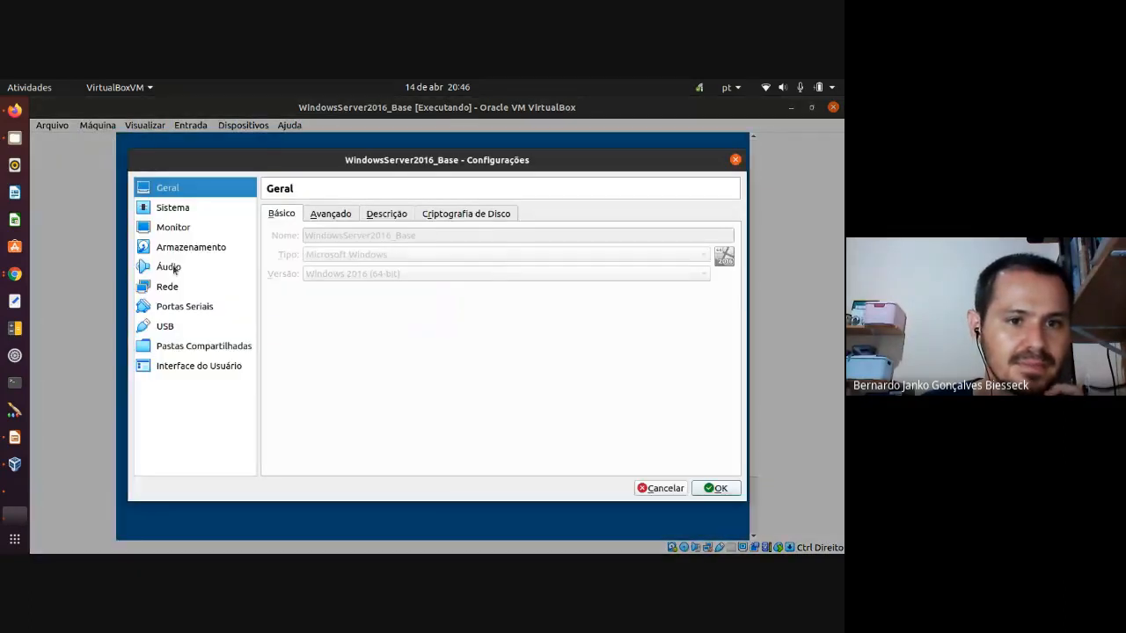
click(174, 290)
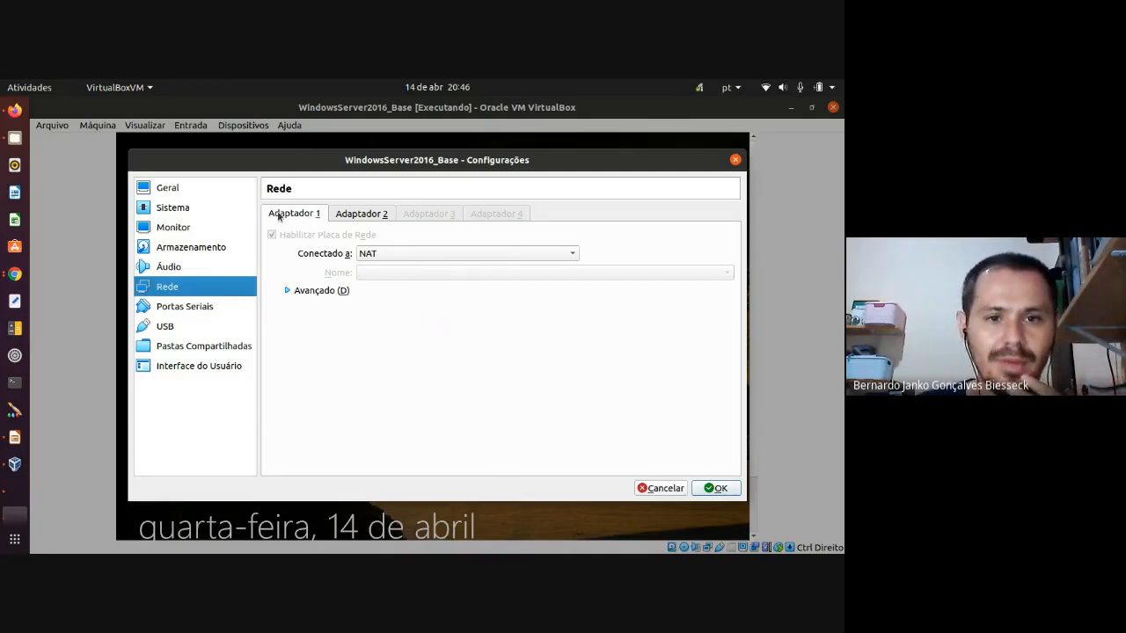
click(372, 255)
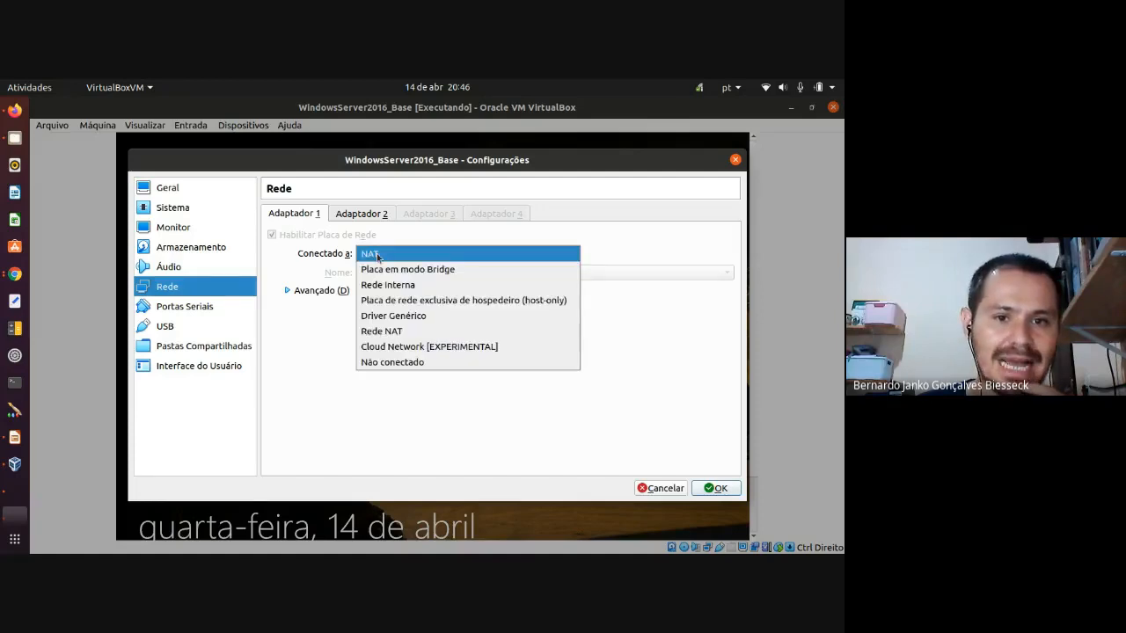
click(380, 255)
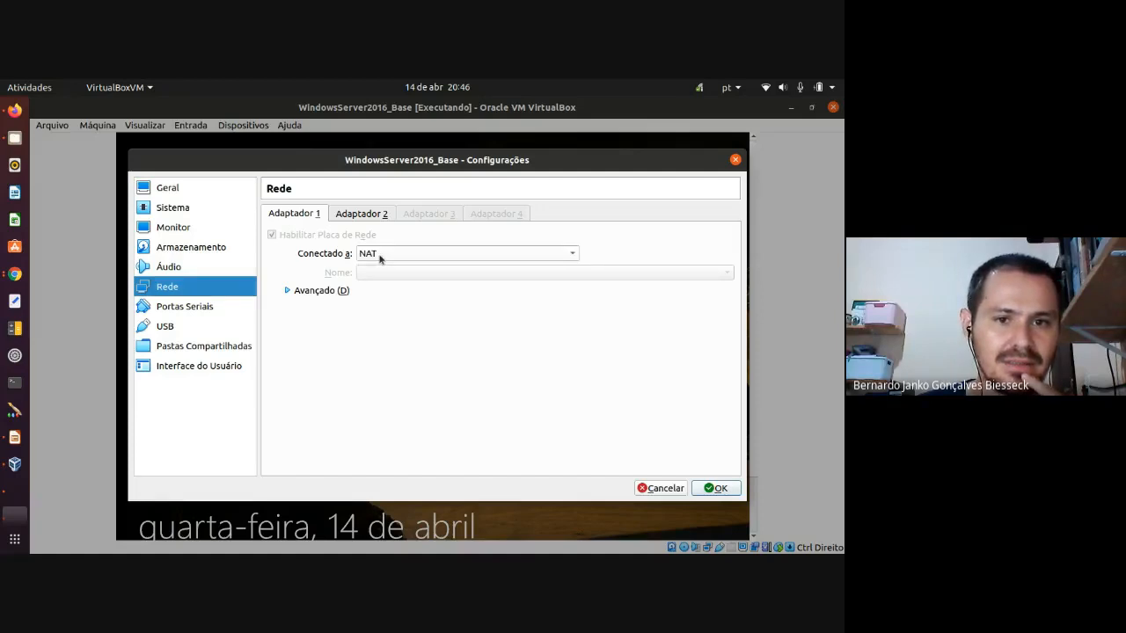
click(373, 218)
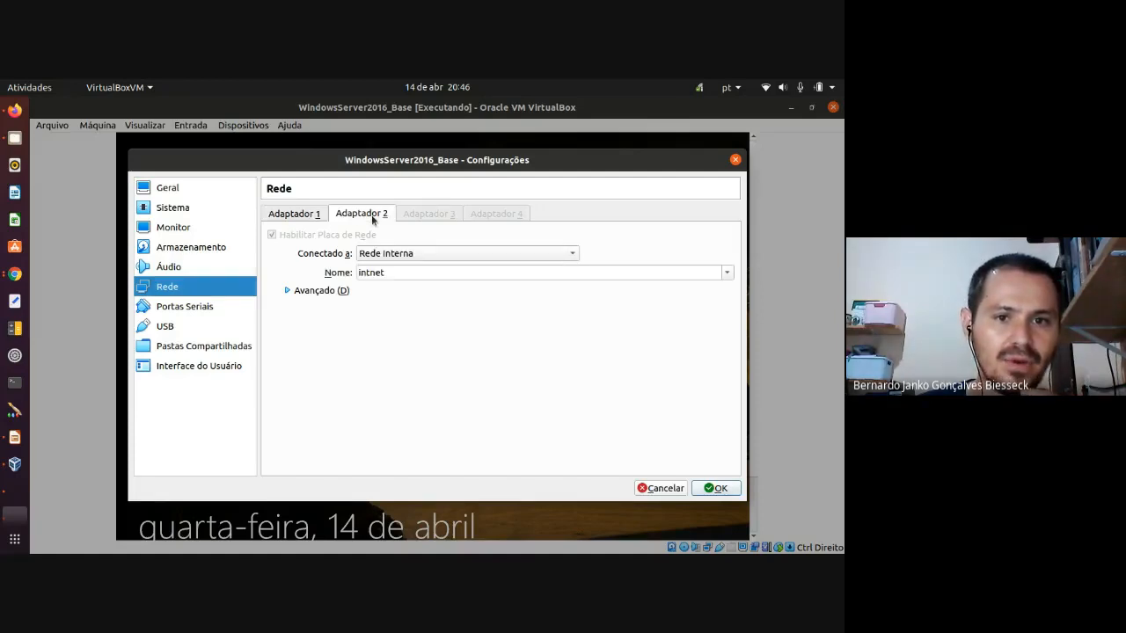
click(398, 256)
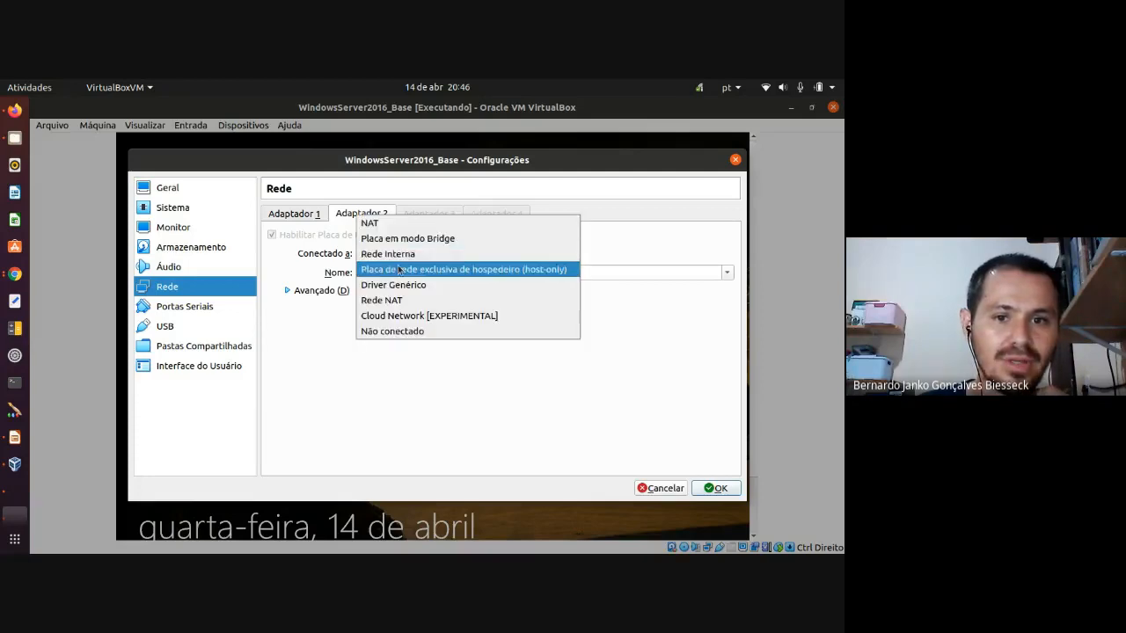
click(402, 254)
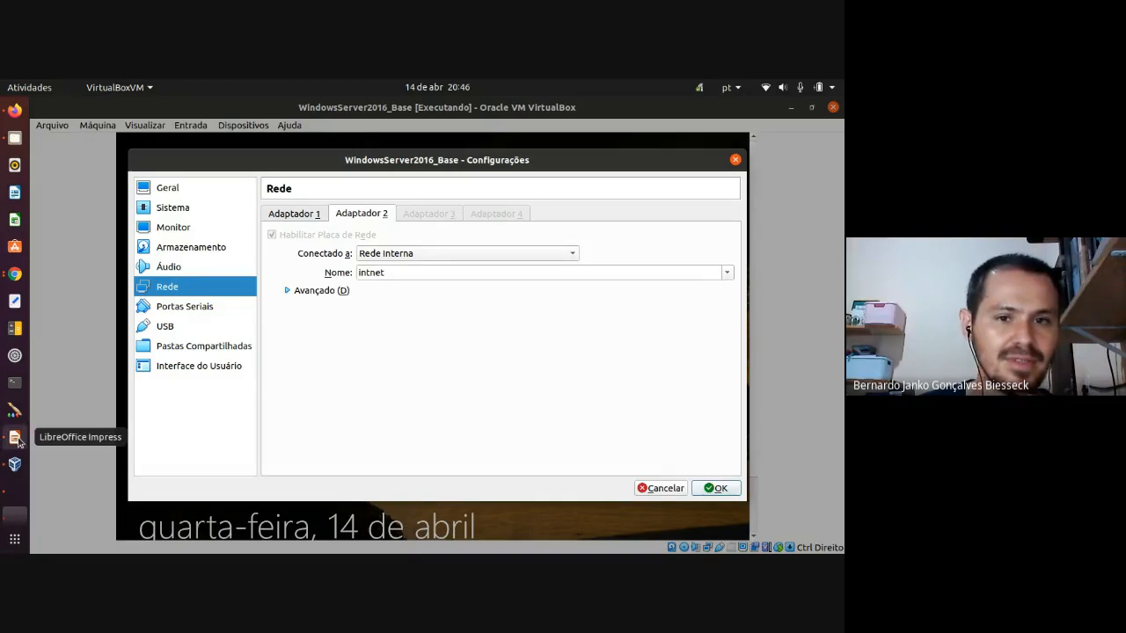
Step: Switch to Impress to review the network diagram on slide 46, and return to the WindowsServer2016_Base network settings
click(15, 438)
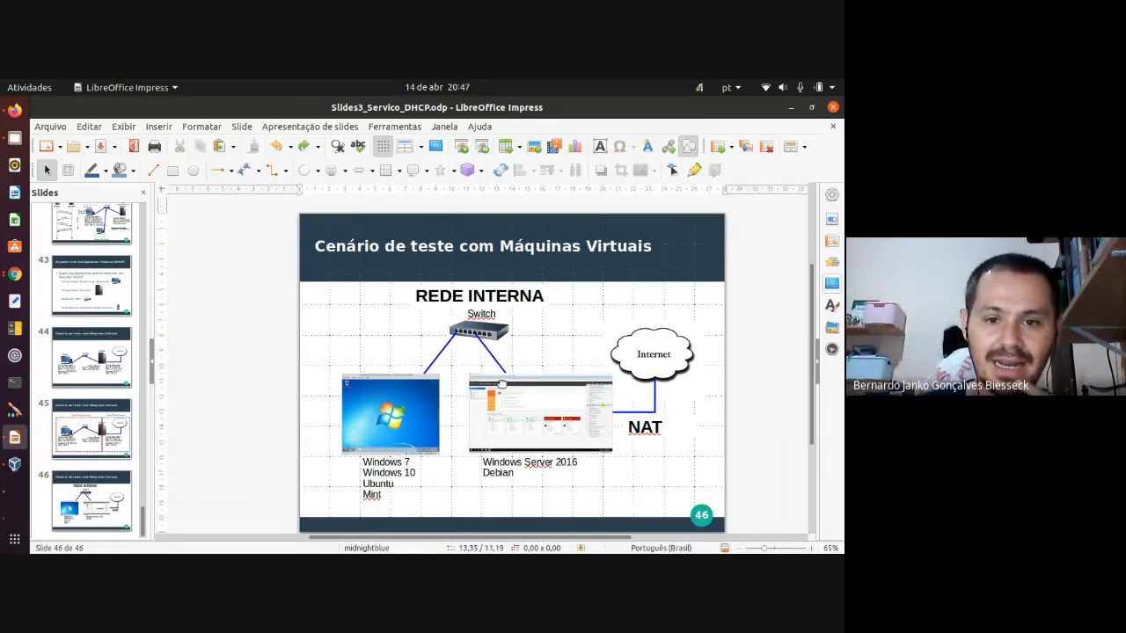
click(6, 495)
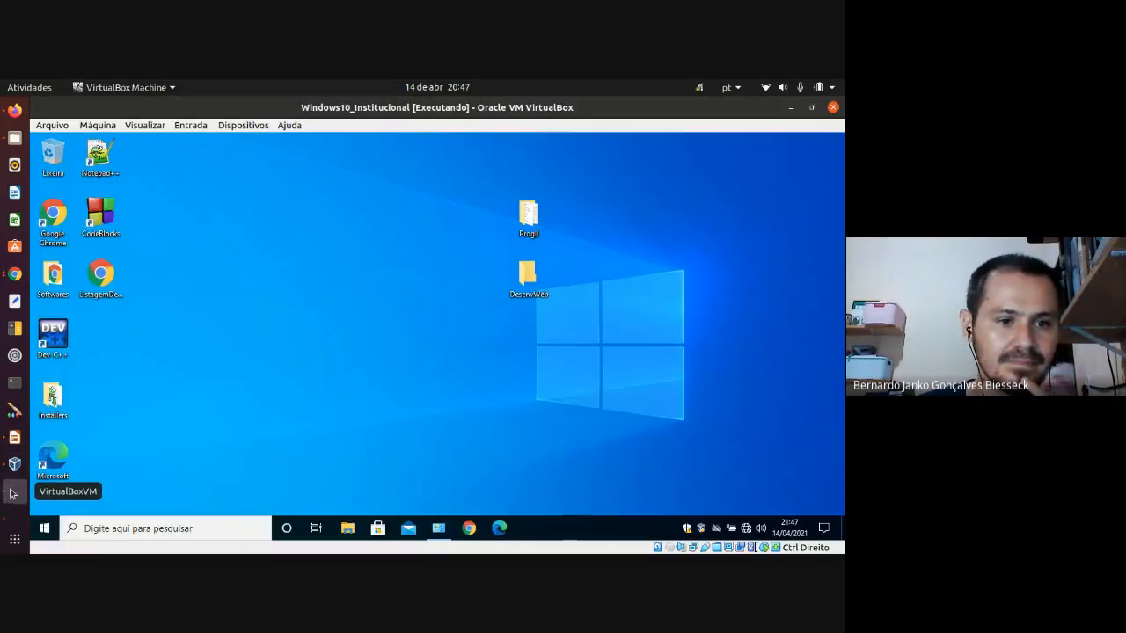
click(12, 495)
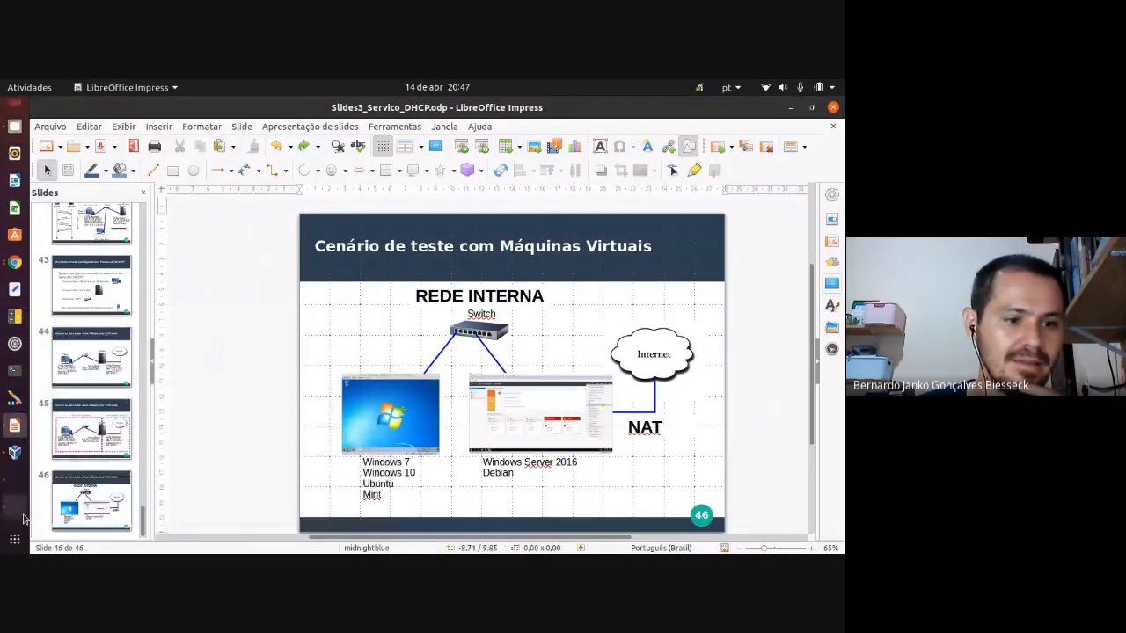
click(21, 499)
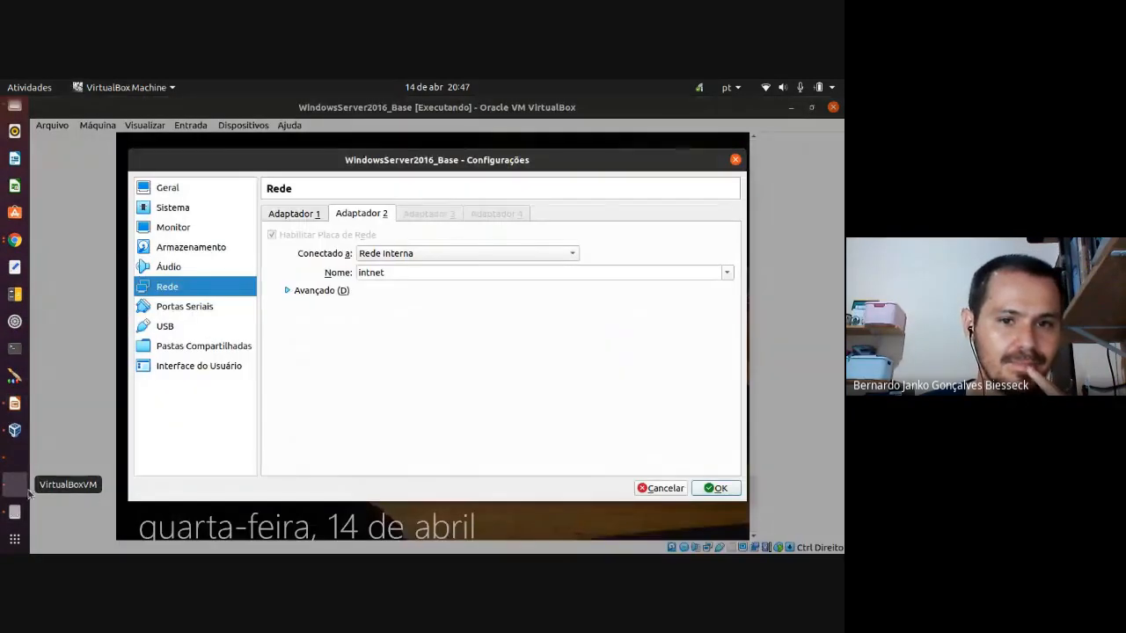
Step: Compare the settings of Adaptador 1 and Adaptador 2 on the server machine, and leave the settings without saving
click(295, 215)
click(359, 216)
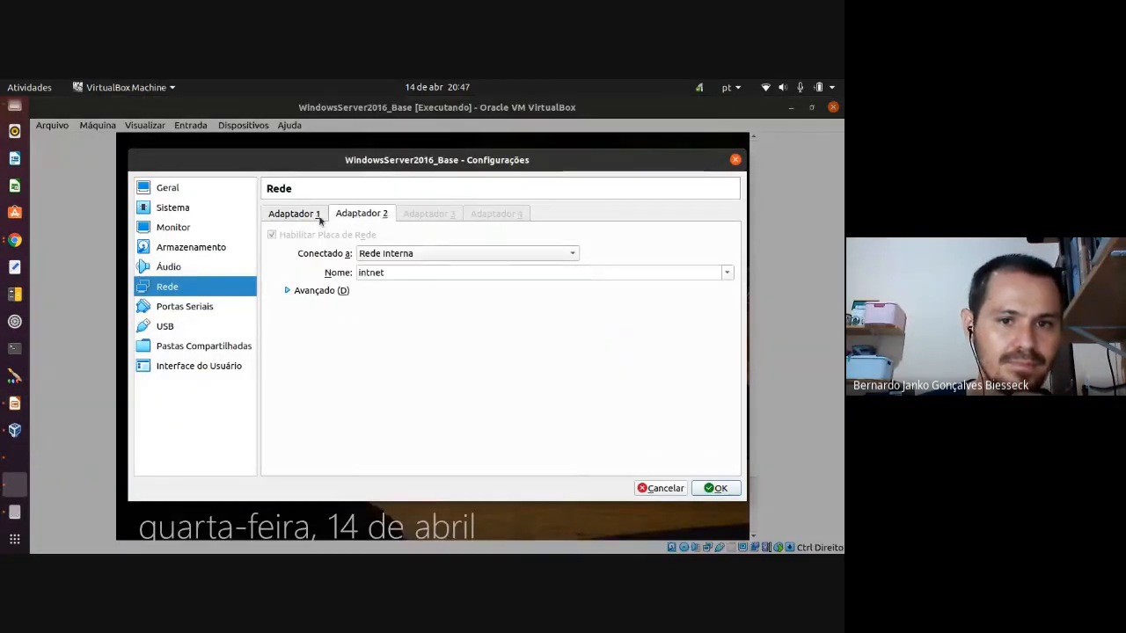
click(313, 216)
click(359, 216)
click(313, 217)
click(358, 219)
click(317, 216)
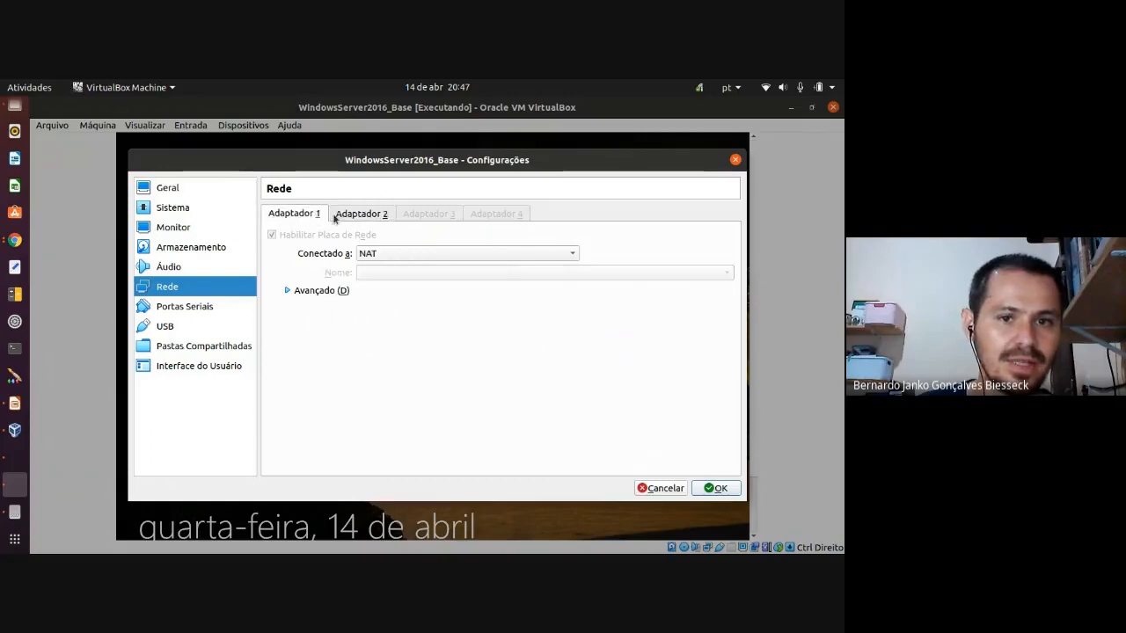
click(359, 216)
click(317, 216)
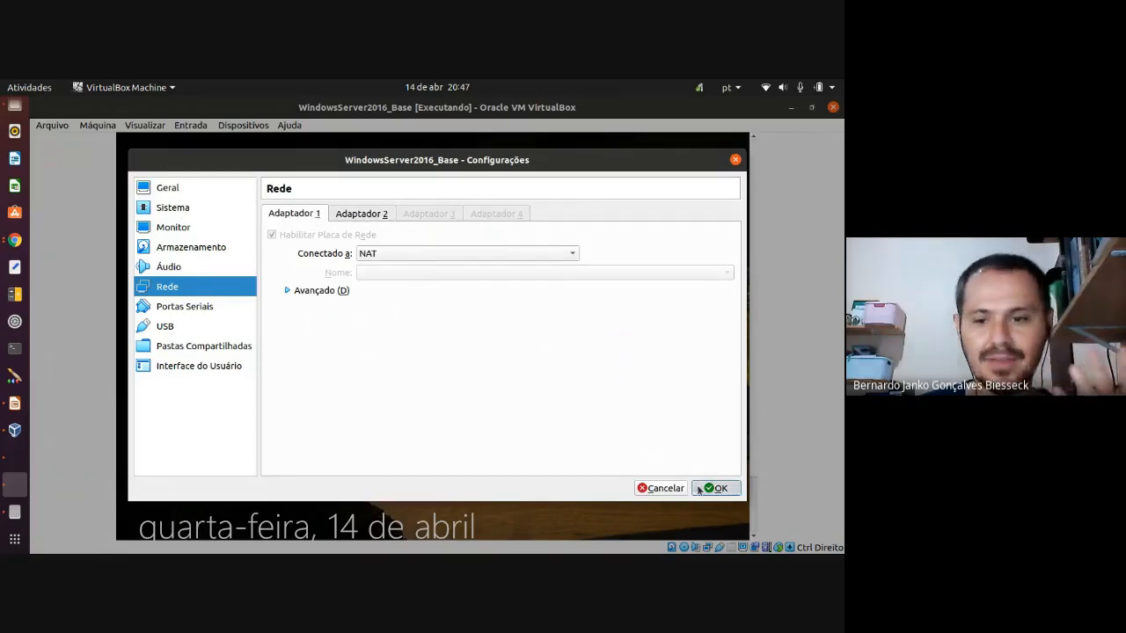
click(660, 488)
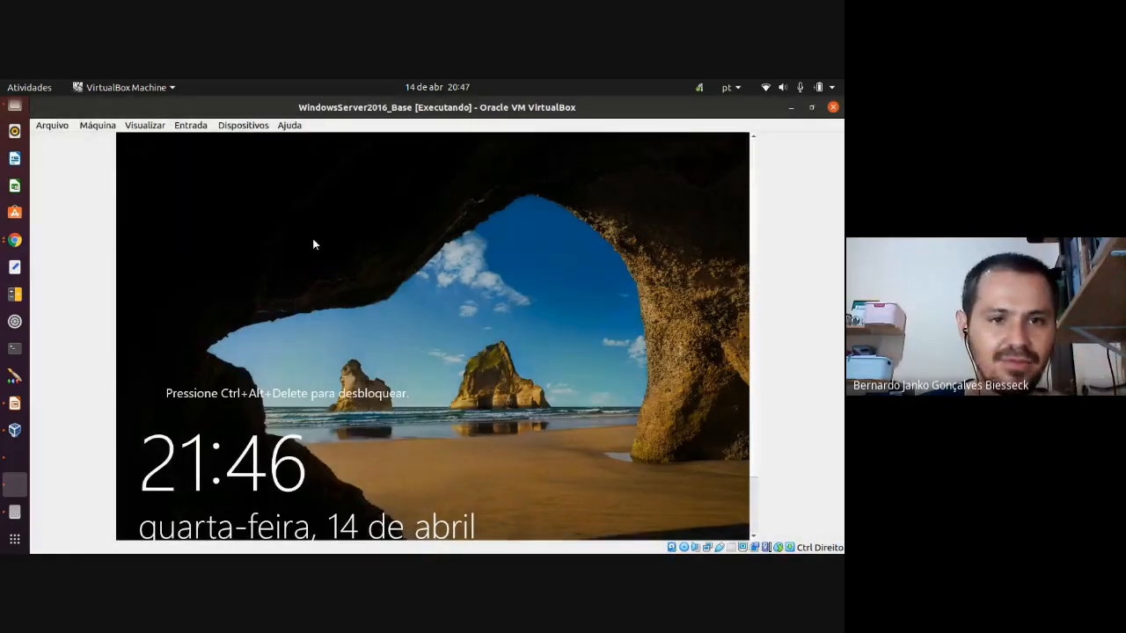
Step: Unlock the server machine, sign in as Administrador with the account password, and dismiss the password-change reminder
click(157, 127)
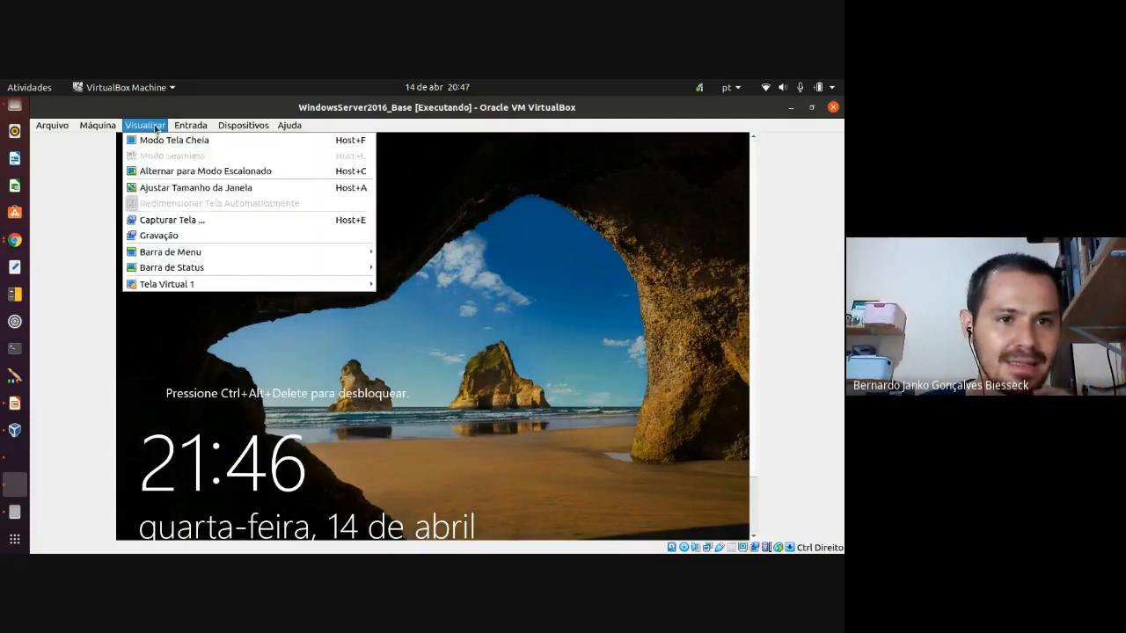
mouse_move(190, 125)
mouse_move(211, 139)
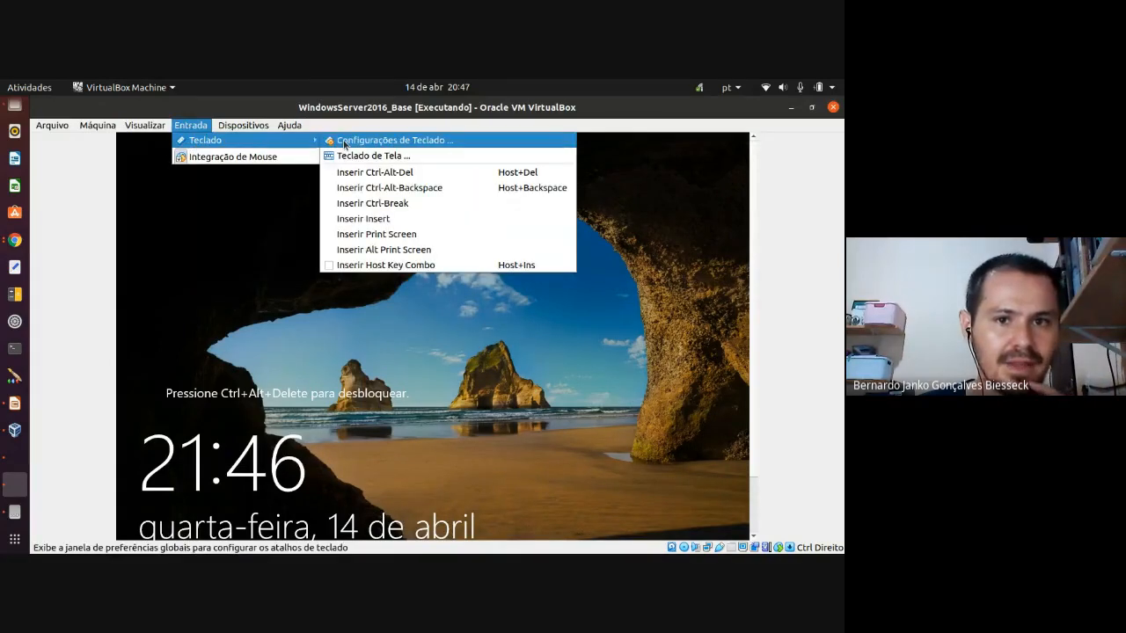
click(365, 172)
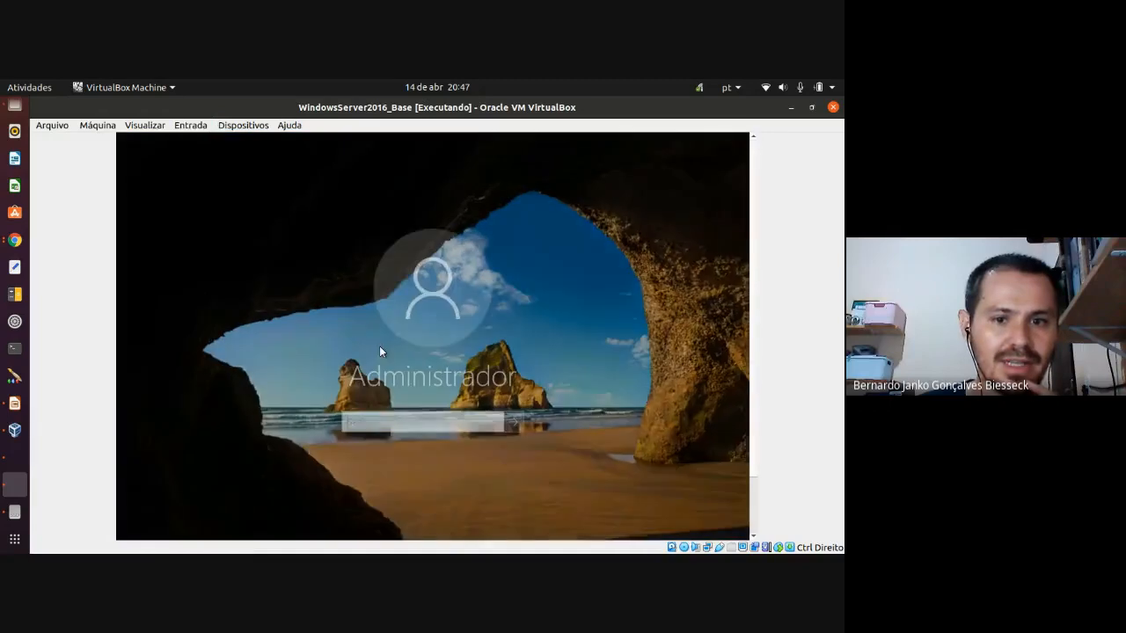
text(•••)
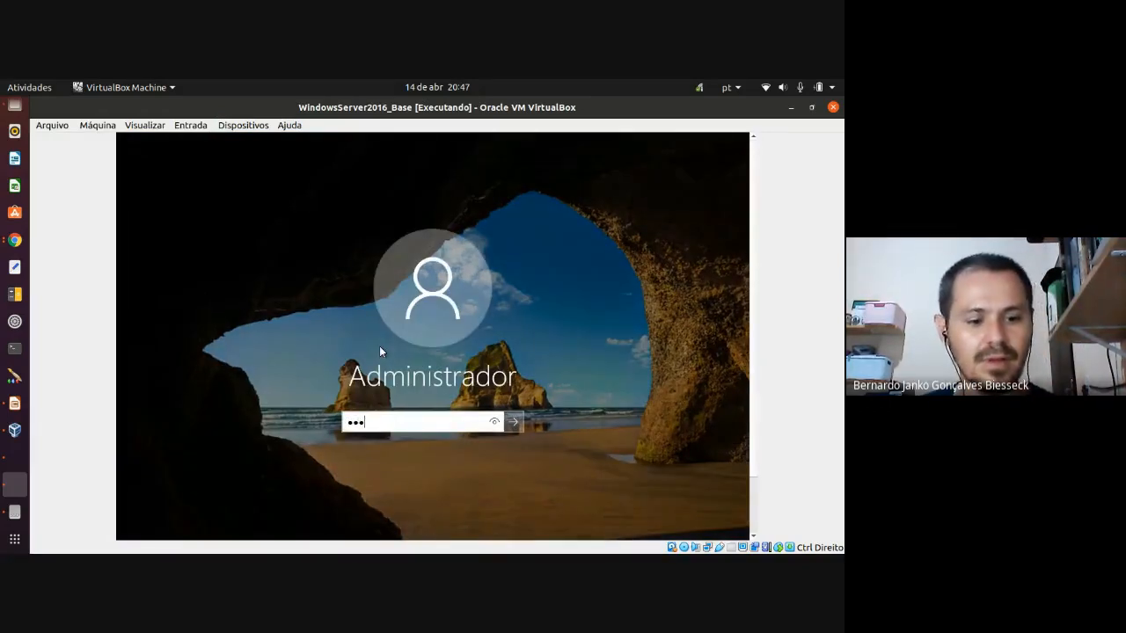
text(••••••)
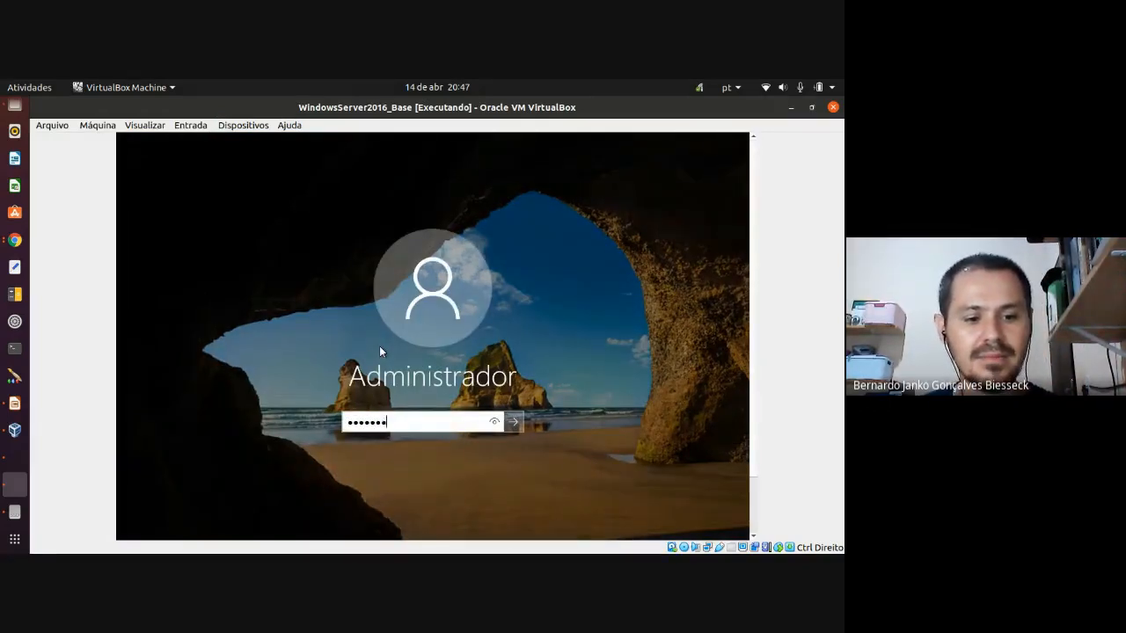
key(Return)
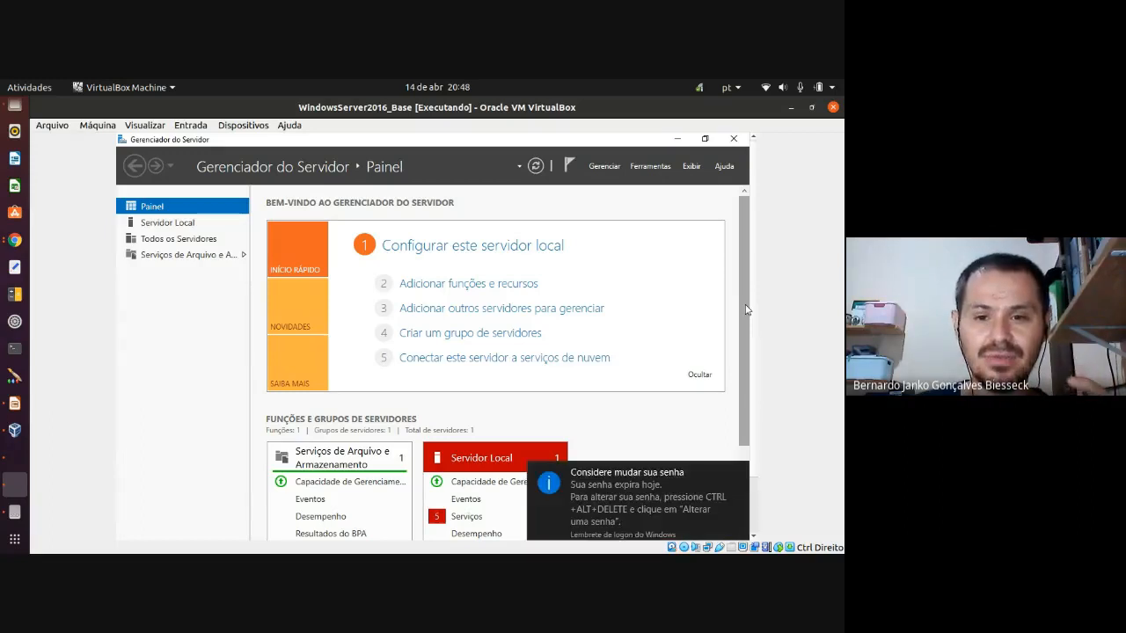
click(739, 474)
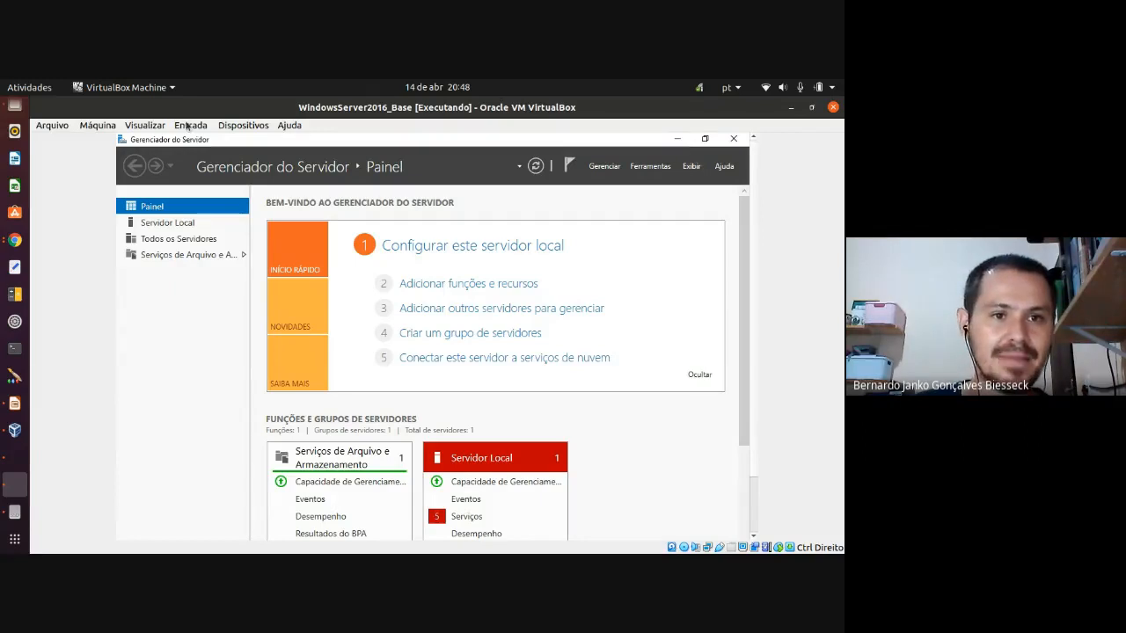
Step: Put the WindowsServer2016_Base virtual machine into full-screen mode and confirm the switch
click(191, 125)
click(153, 142)
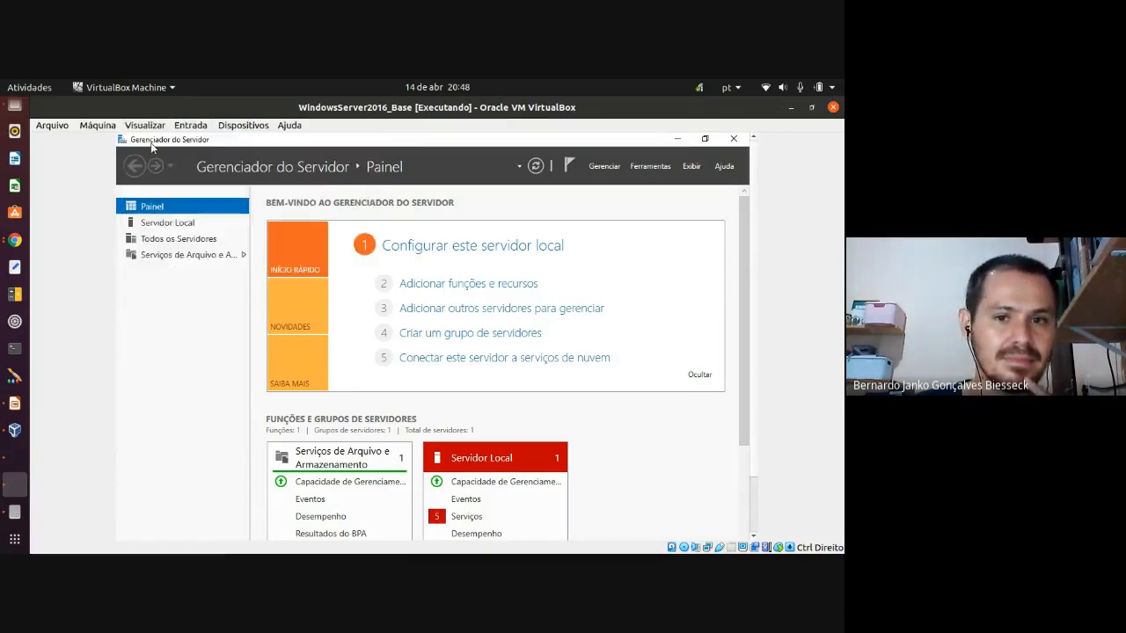
click(464, 400)
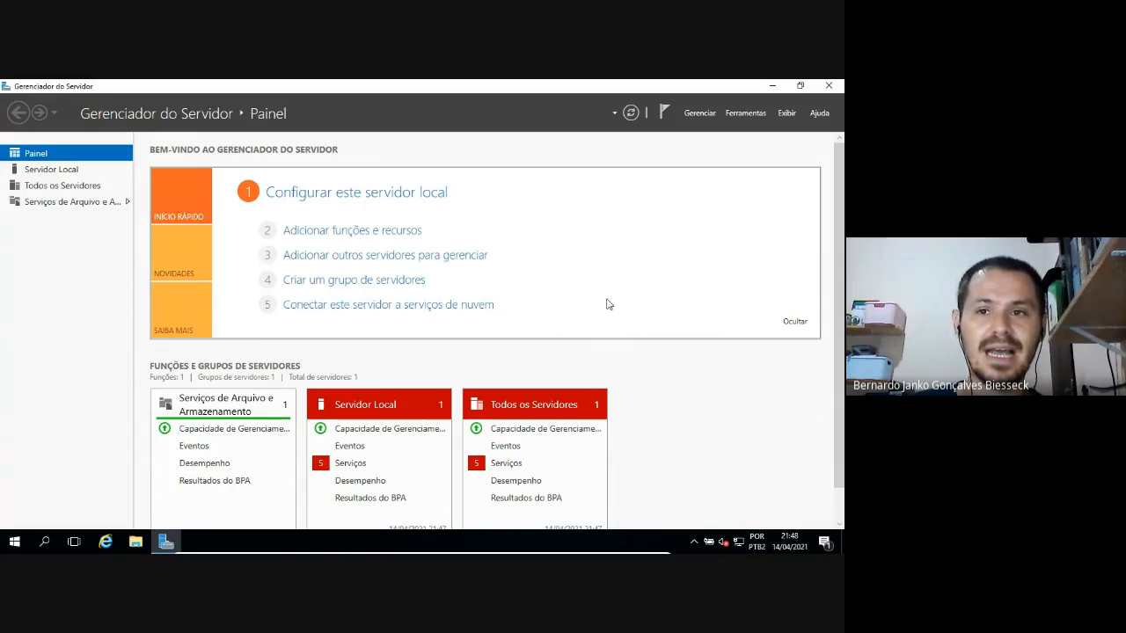
click(770, 87)
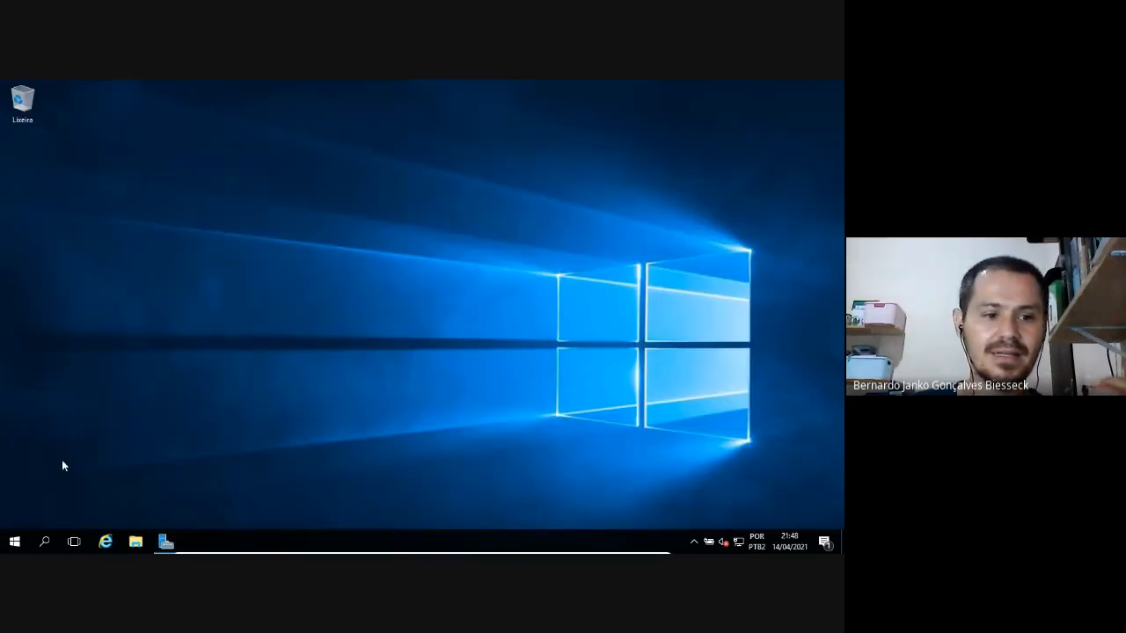
click(15, 542)
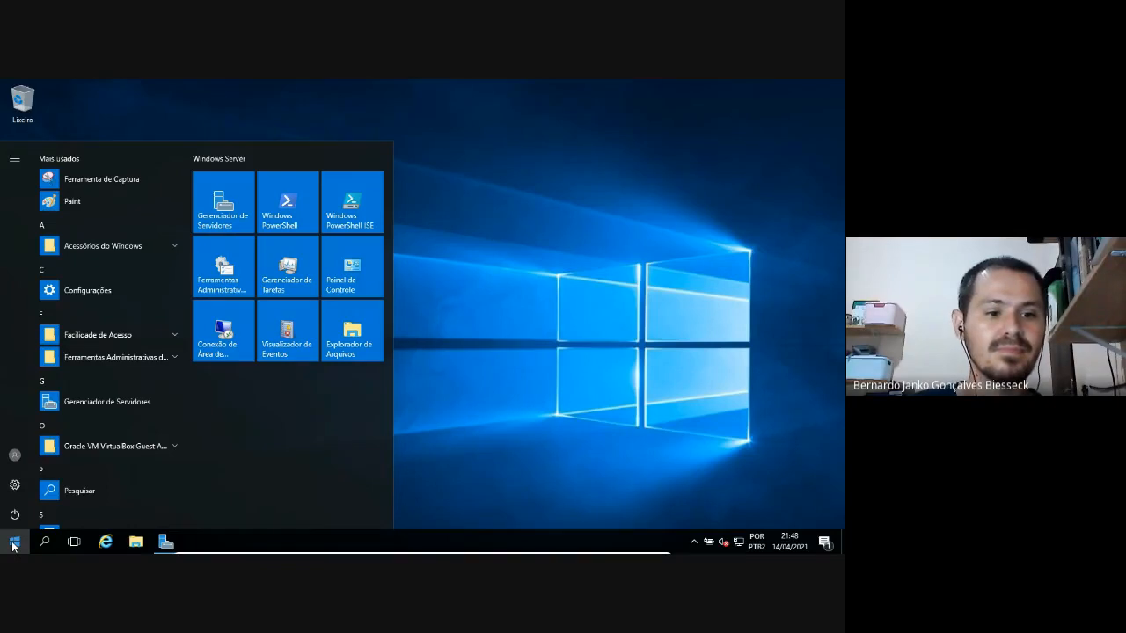
click(14, 543)
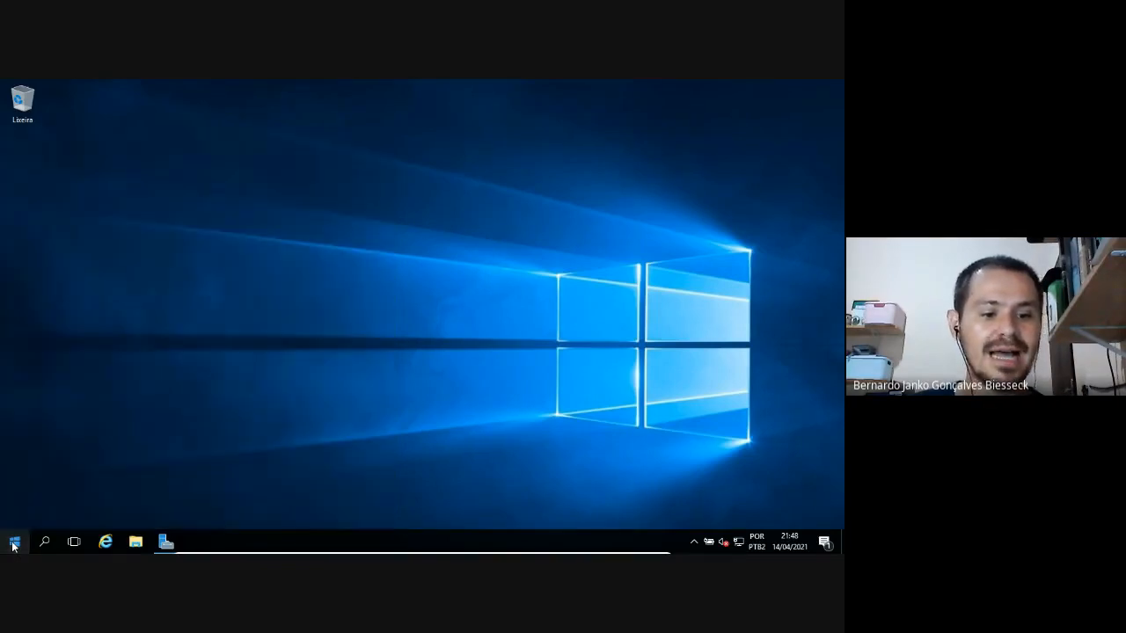
key(alt+Tab)
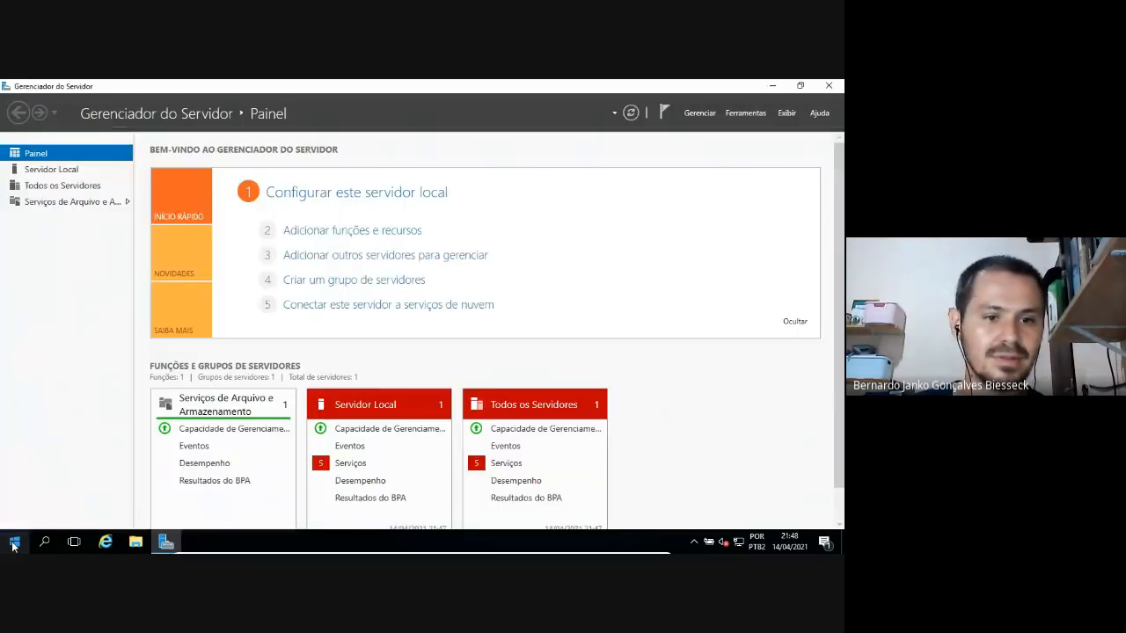
key(alt+Tab)
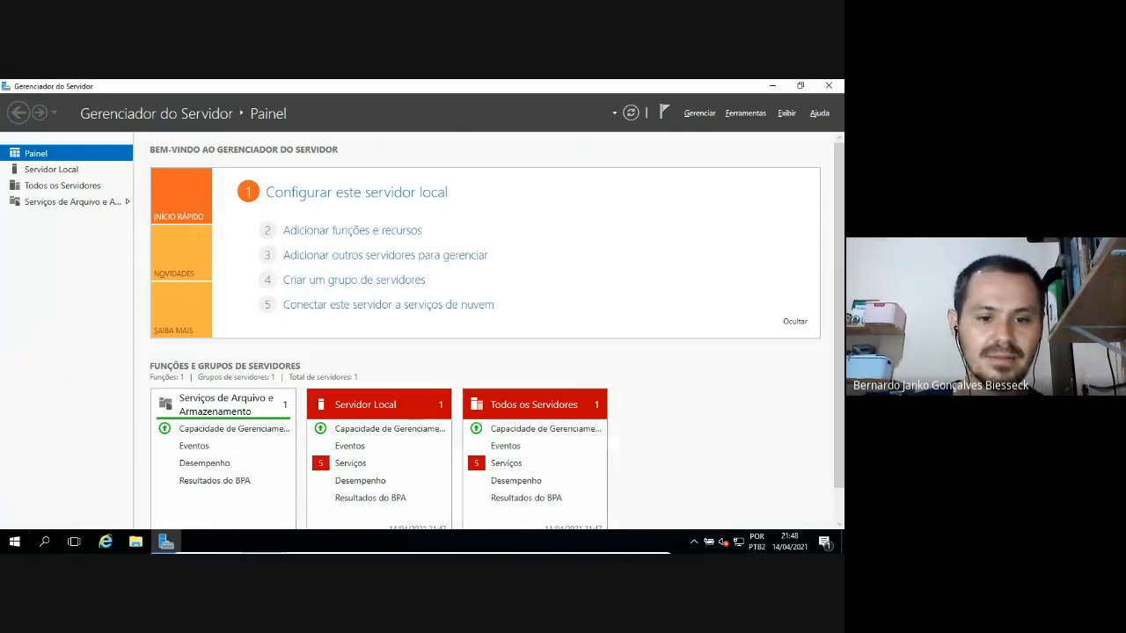
Step: Leave full-screen mode to review the addressing diagram on slide 44 in Impress, and return to the WindowsServer2016_Base machine
mouse_move(264, 547)
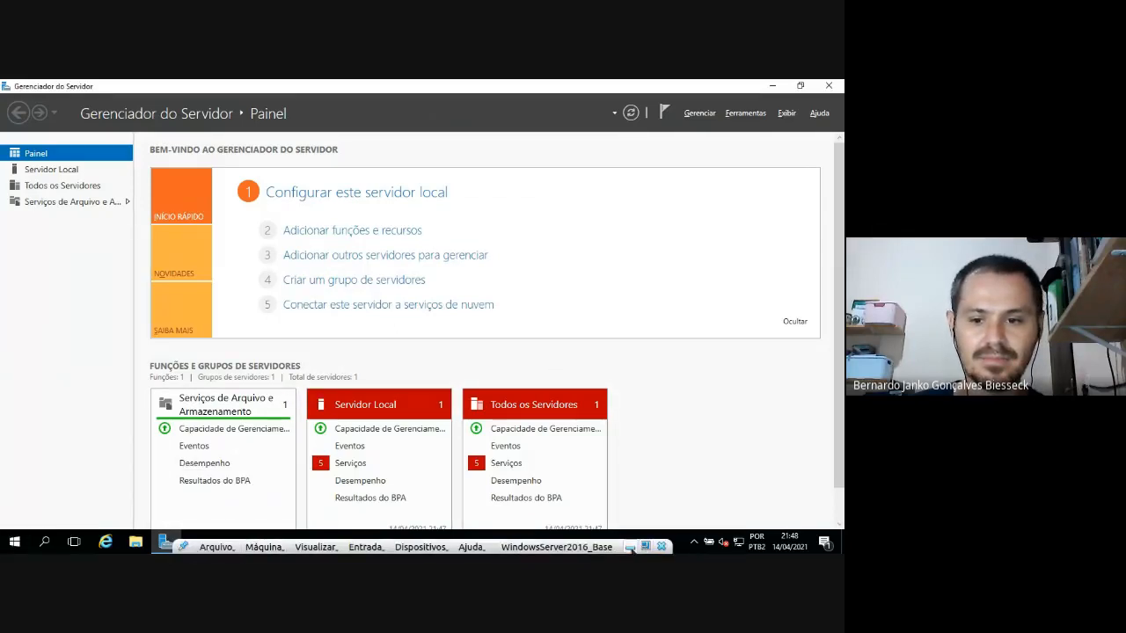
click(645, 547)
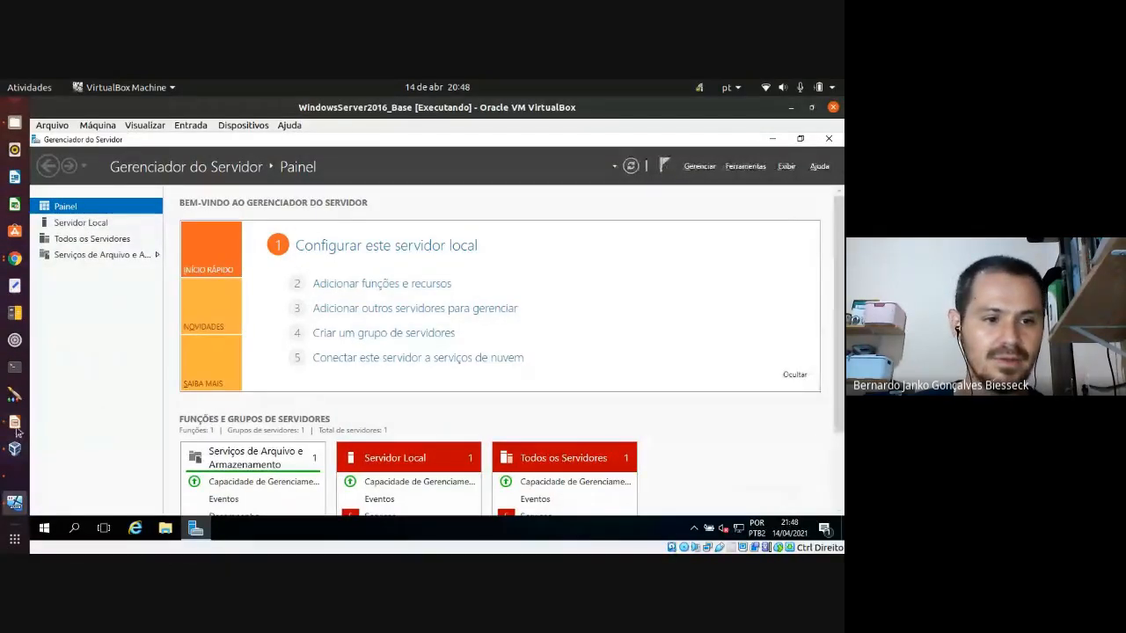
click(15, 426)
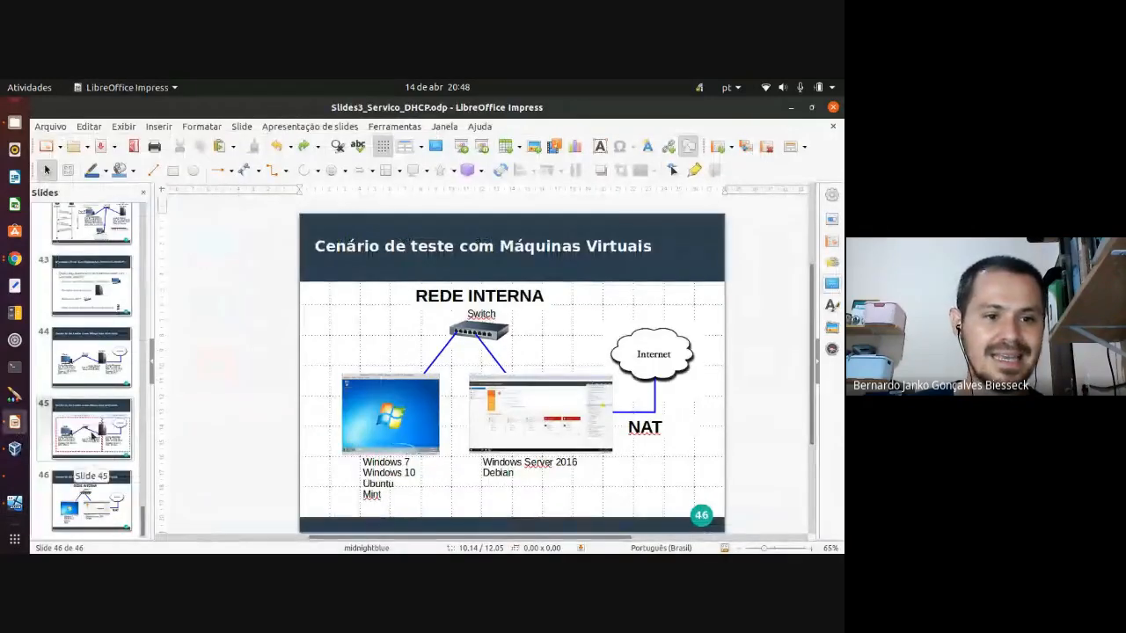
click(88, 356)
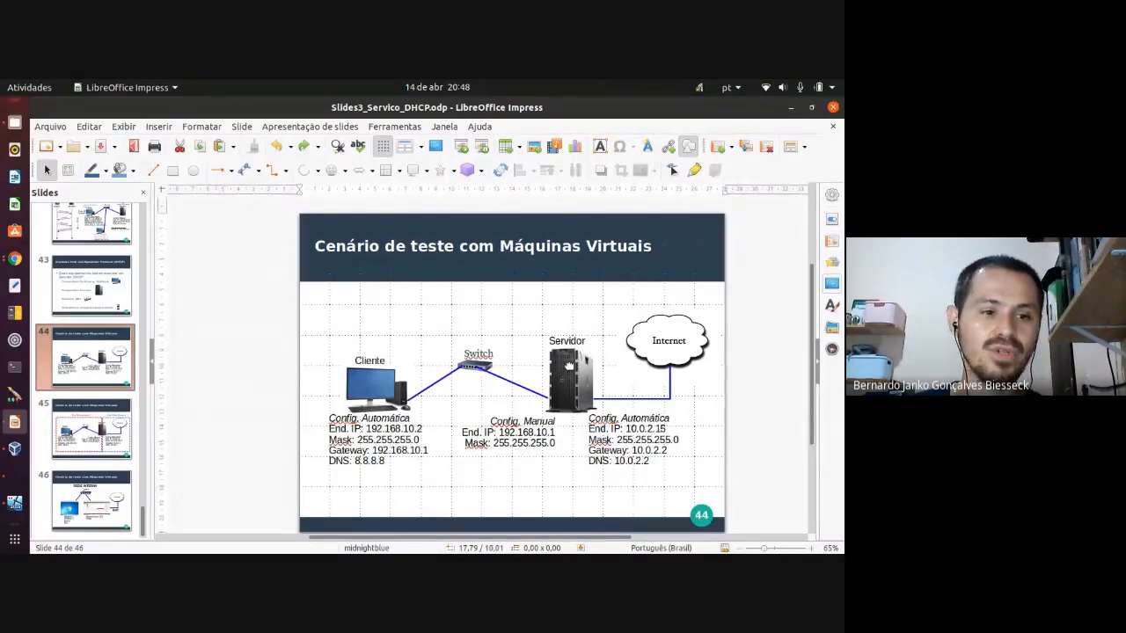
click(15, 501)
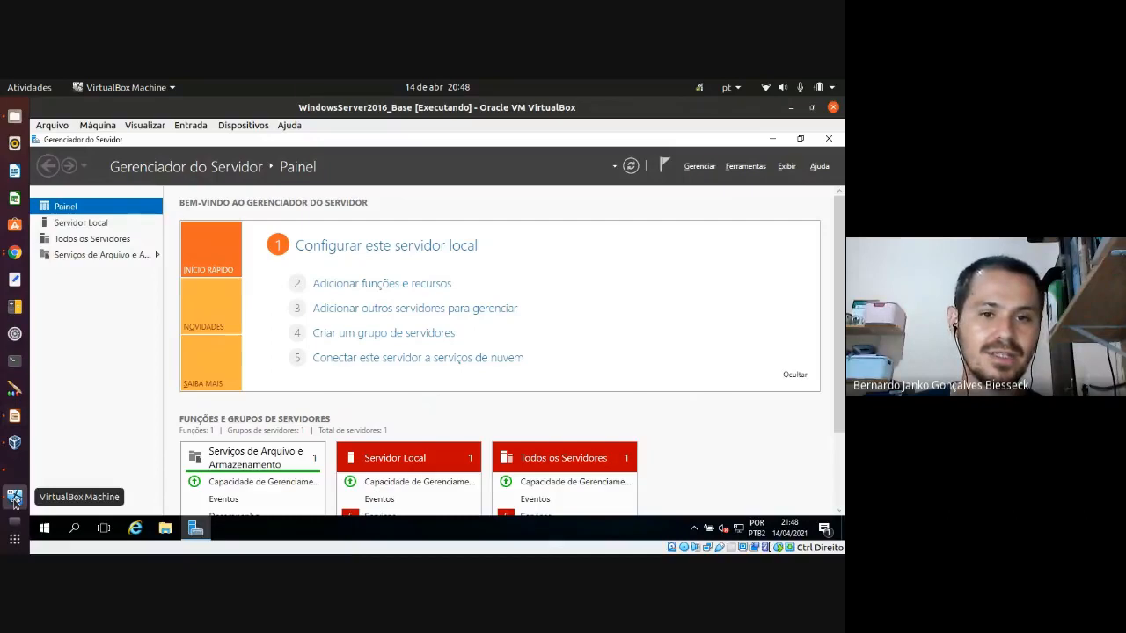
Step: Switch the server machine back to full-screen mode with Server Manager open
click(160, 128)
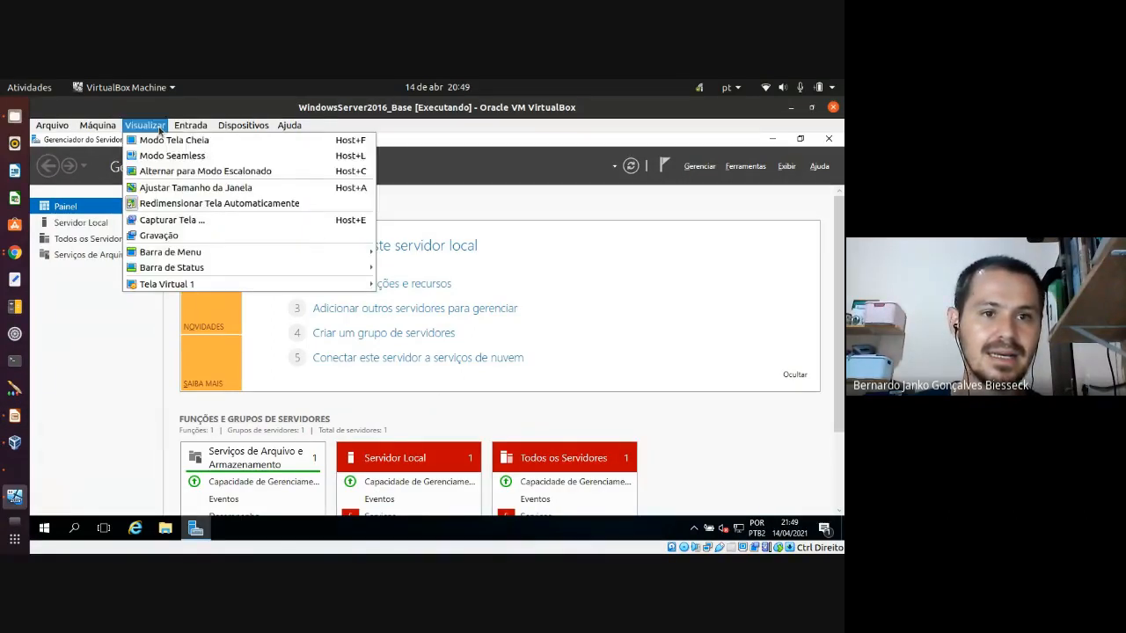
click(169, 140)
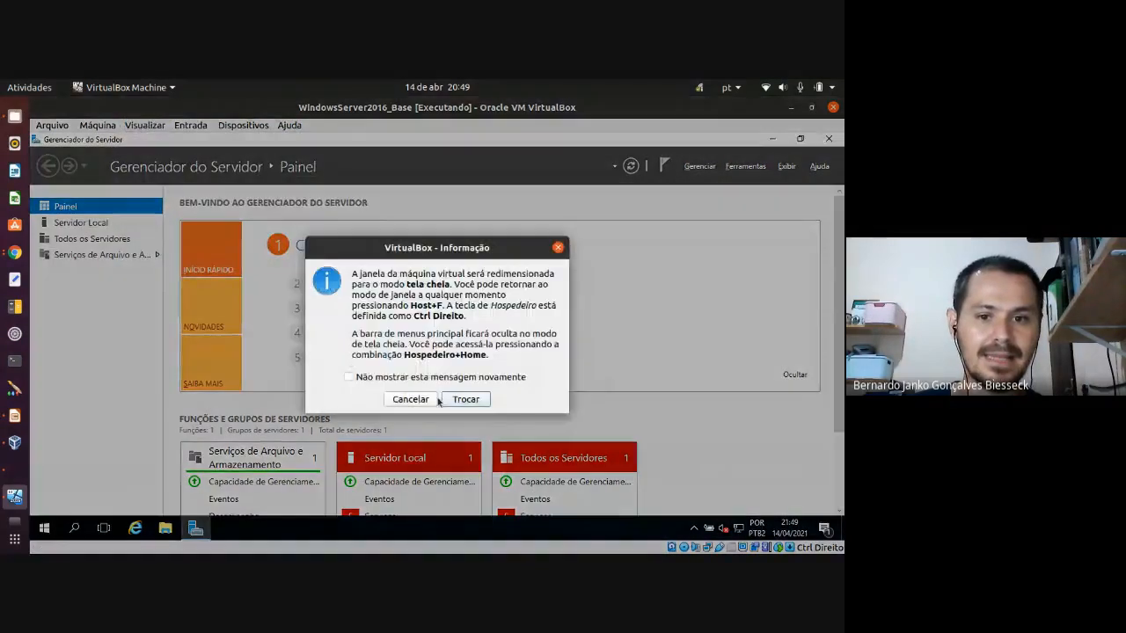
click(465, 399)
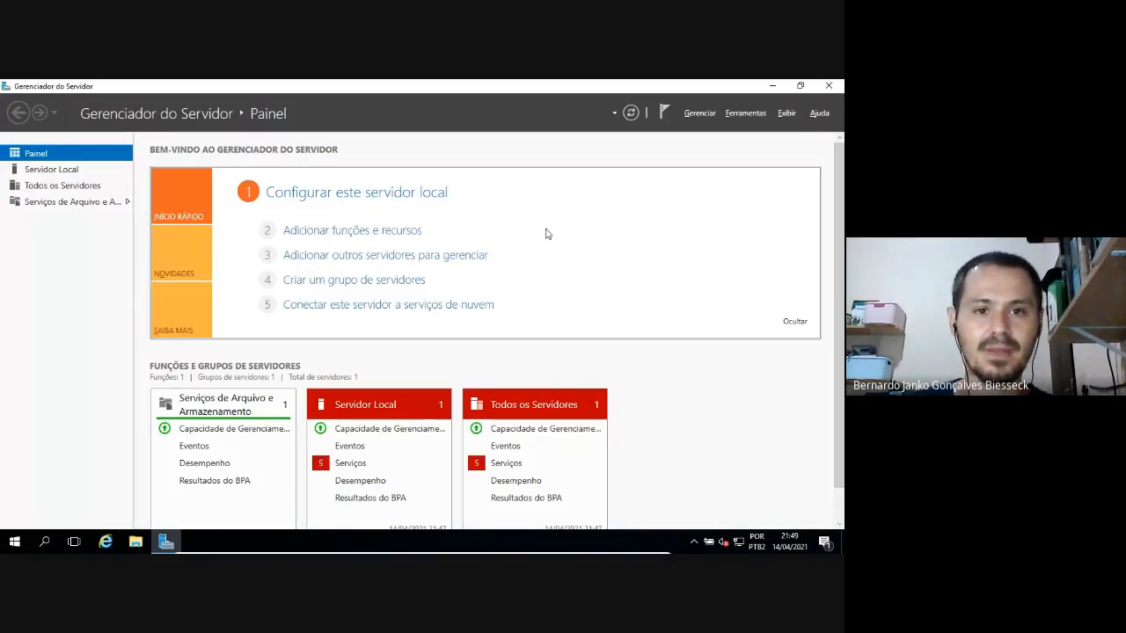
Step: Start adding roles and features, keeping the role-based installation type and the Windows Server 2016 Standard server from the pool as destination
click(388, 232)
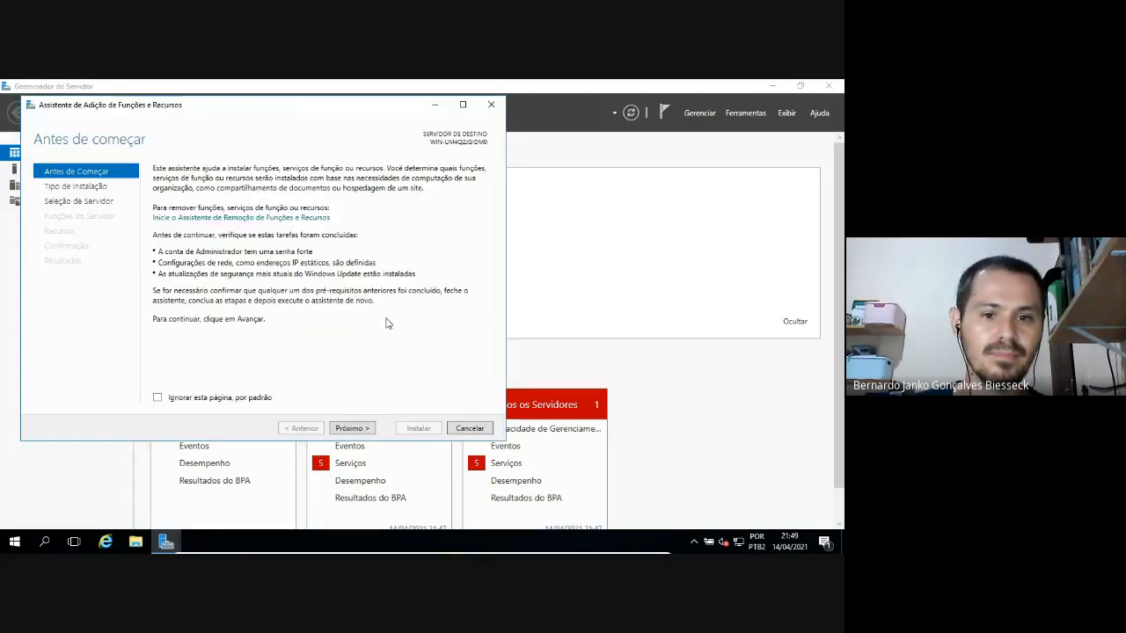
click(368, 431)
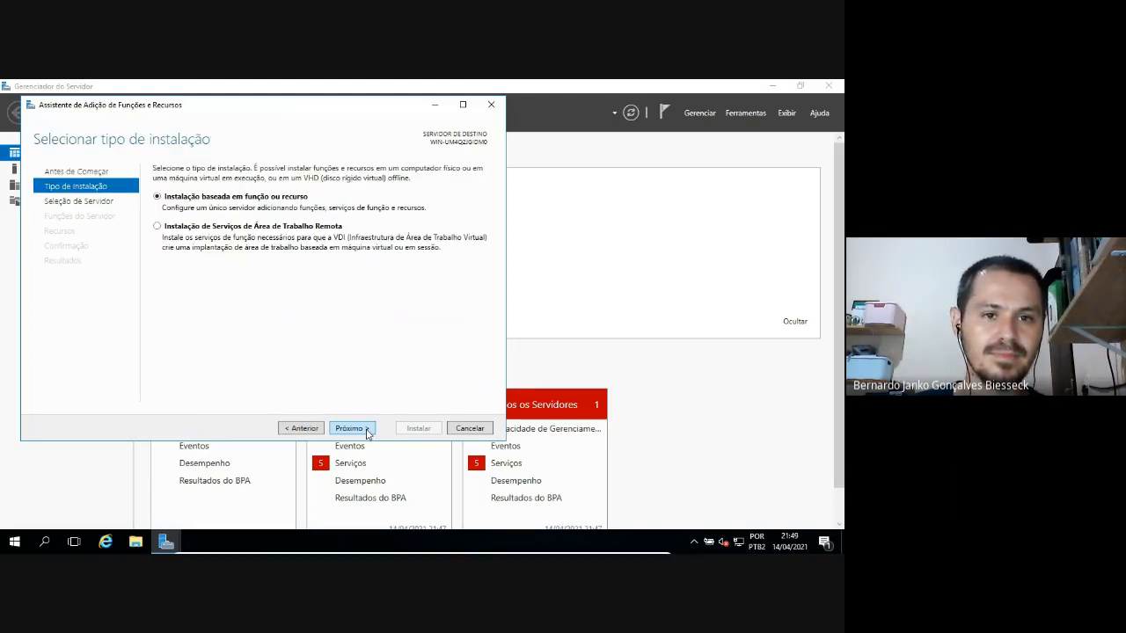
click(368, 431)
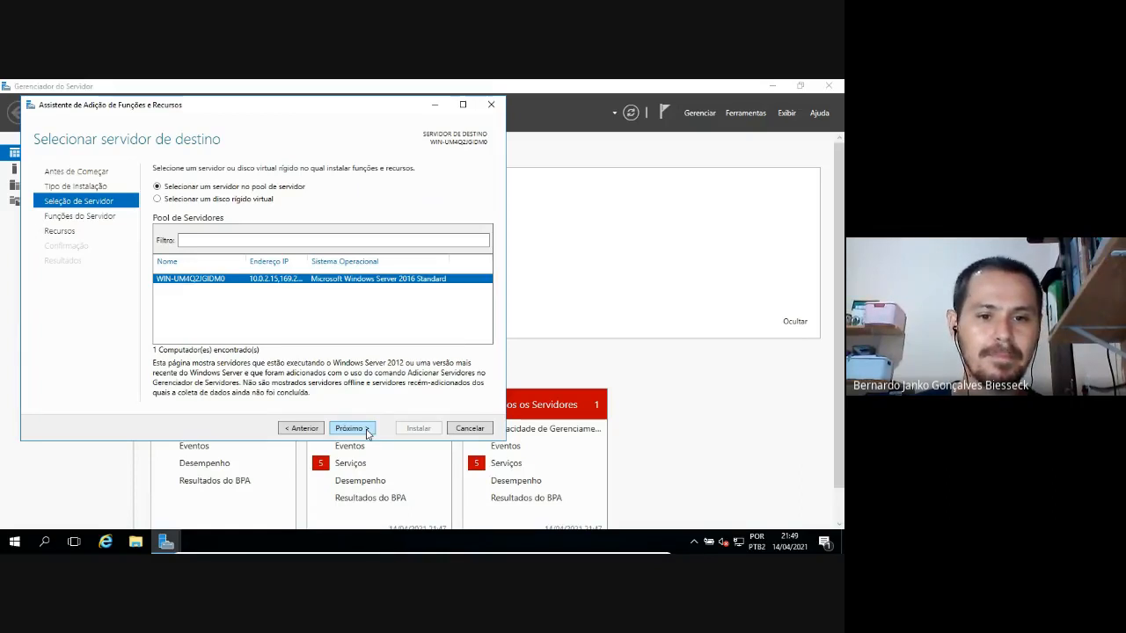
click(350, 428)
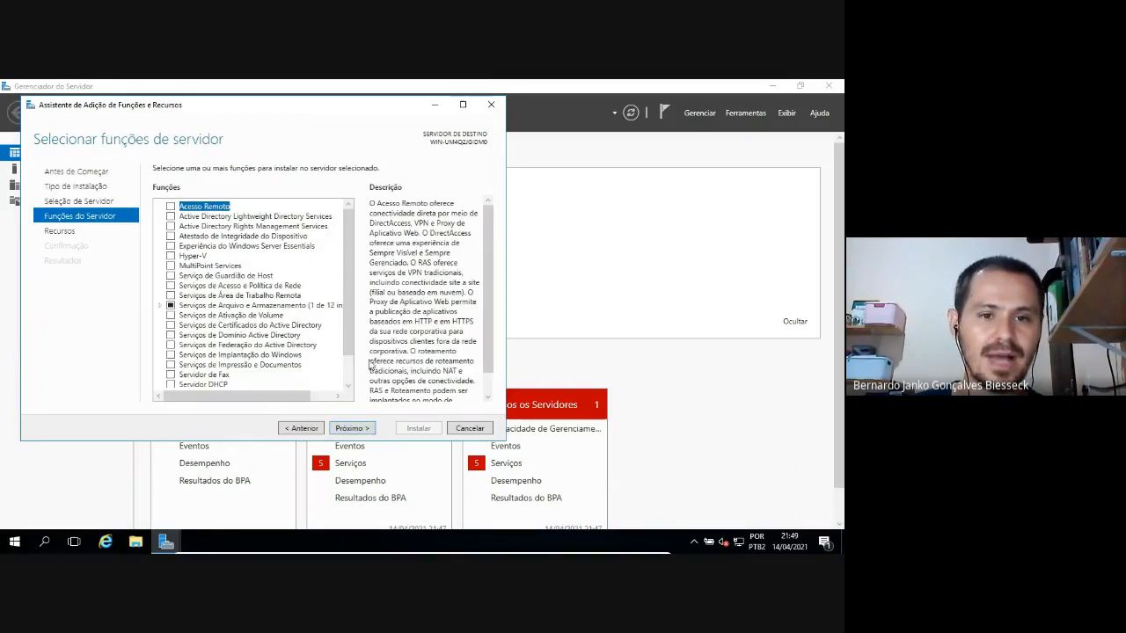
Step: Look through the server roles, select Servidor DHCP with its management tools, and continue to the features selection
drag(350, 264, 348, 304)
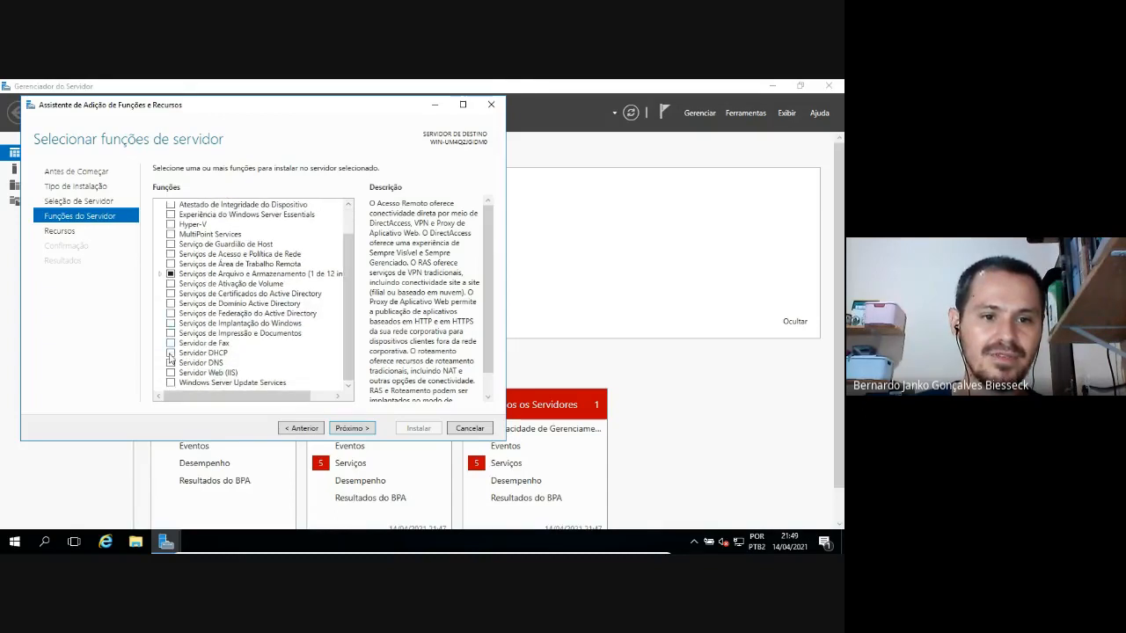
scroll(175, 277, up, 1)
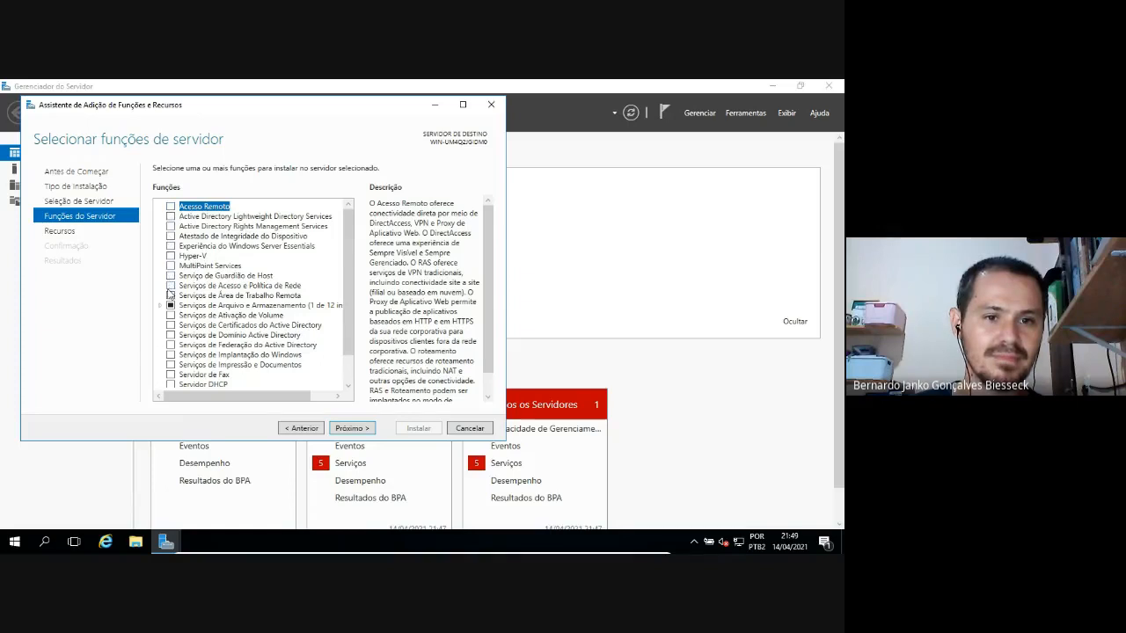
scroll(171, 295, down, 1)
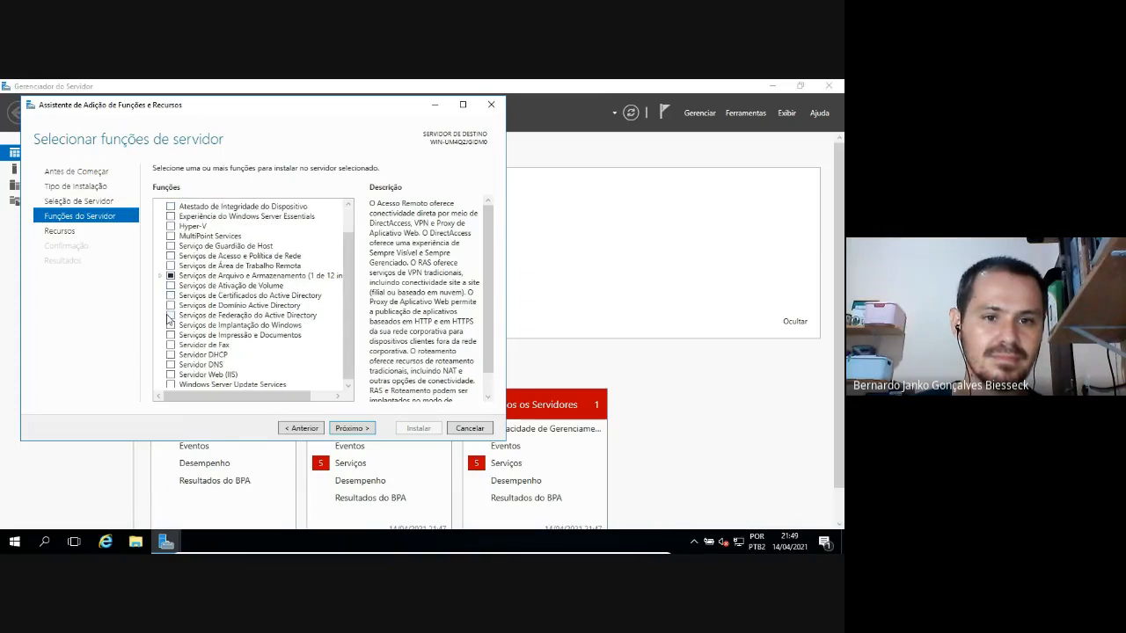
scroll(170, 321, down, 1)
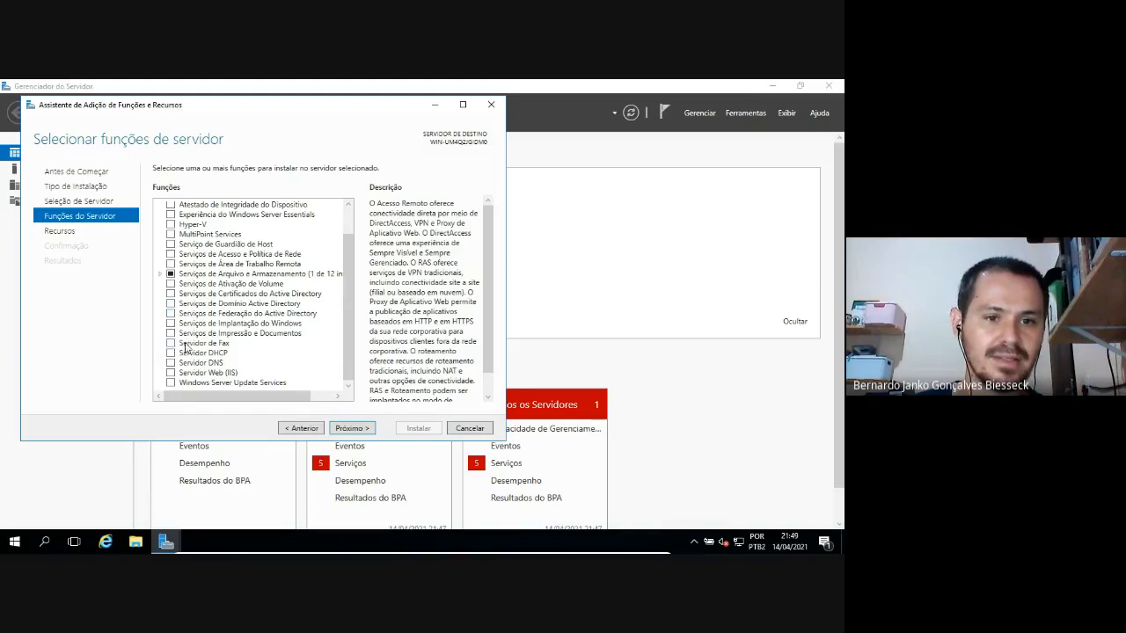
scroll(203, 331, up, 1)
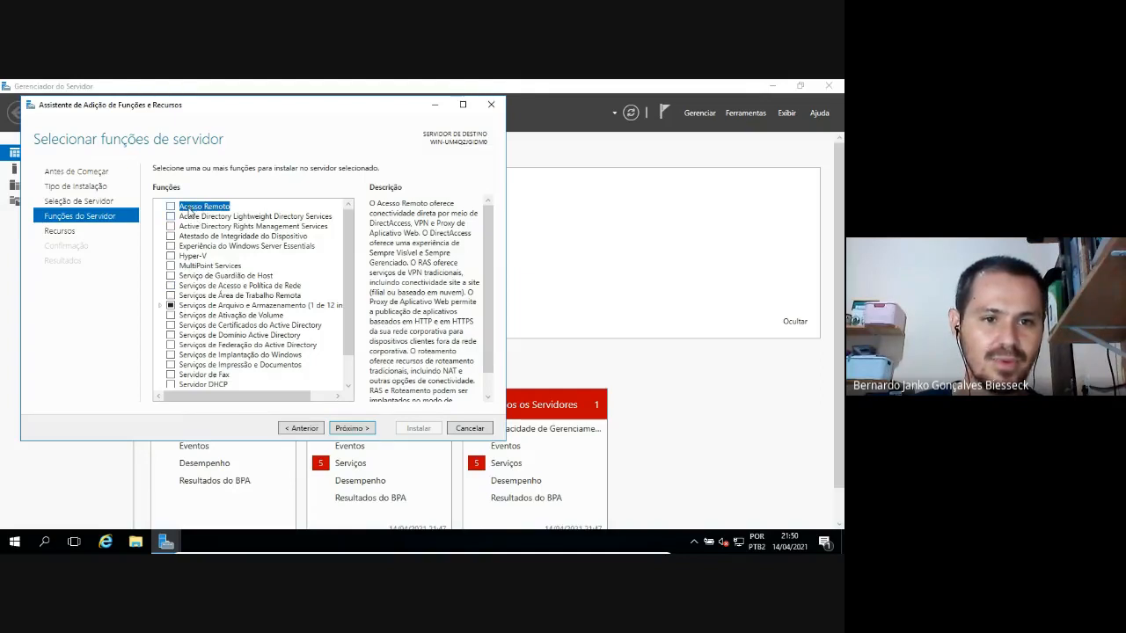
scroll(194, 270, down, 1)
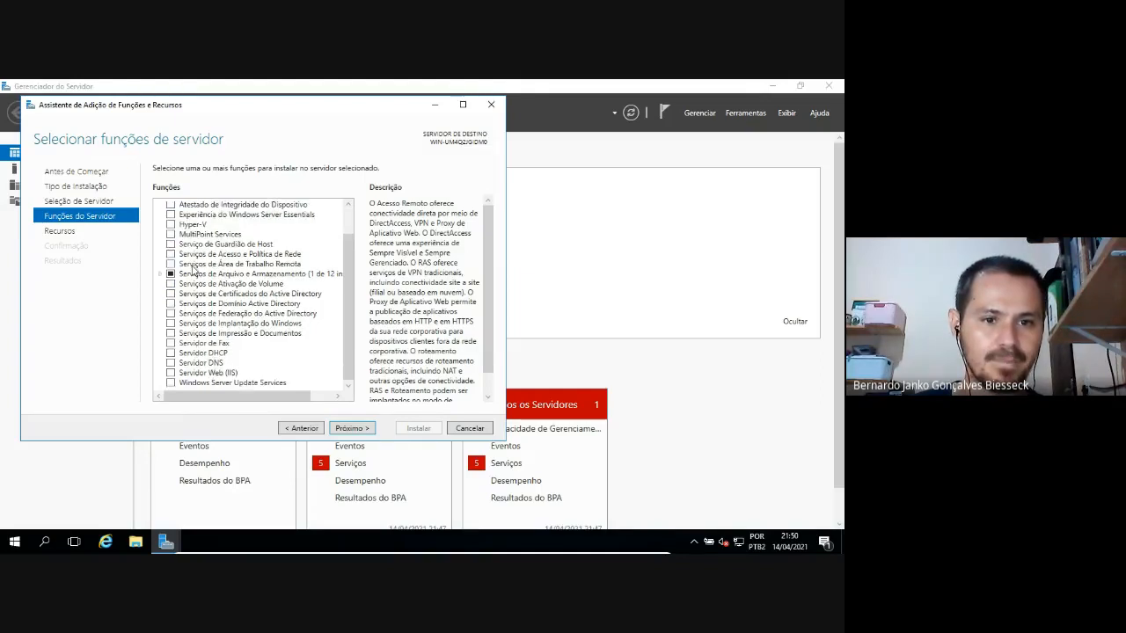
click(171, 353)
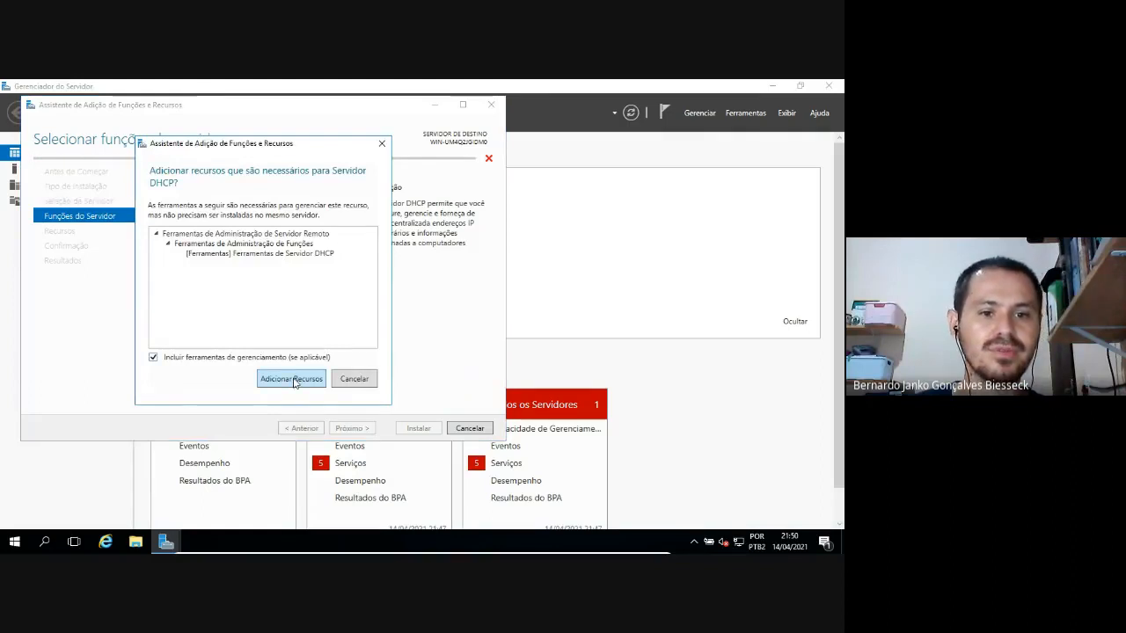
click(291, 379)
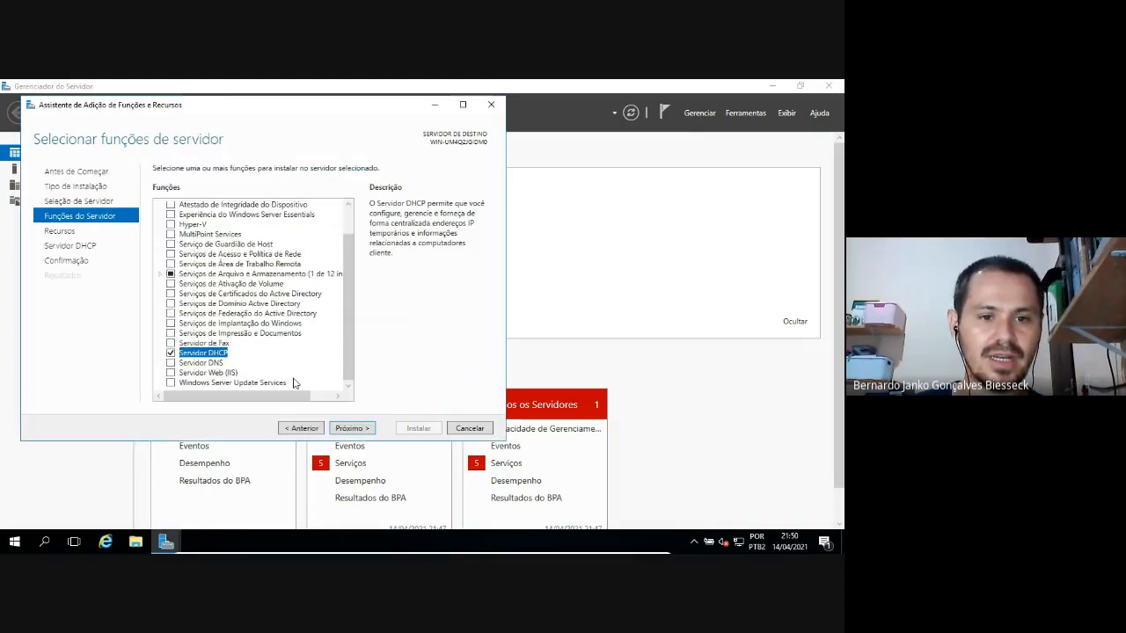
click(350, 429)
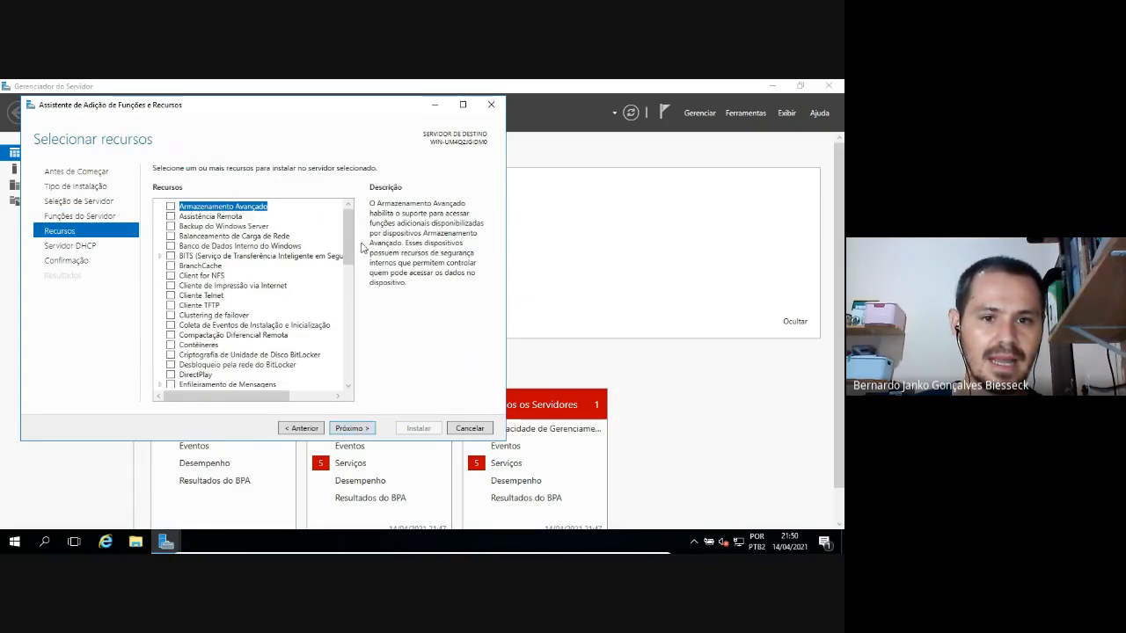
Step: Keep the default features, continue through the Servidor DHCP notes and start installing the role with its administration tools
drag(348, 256, 345, 225)
click(352, 430)
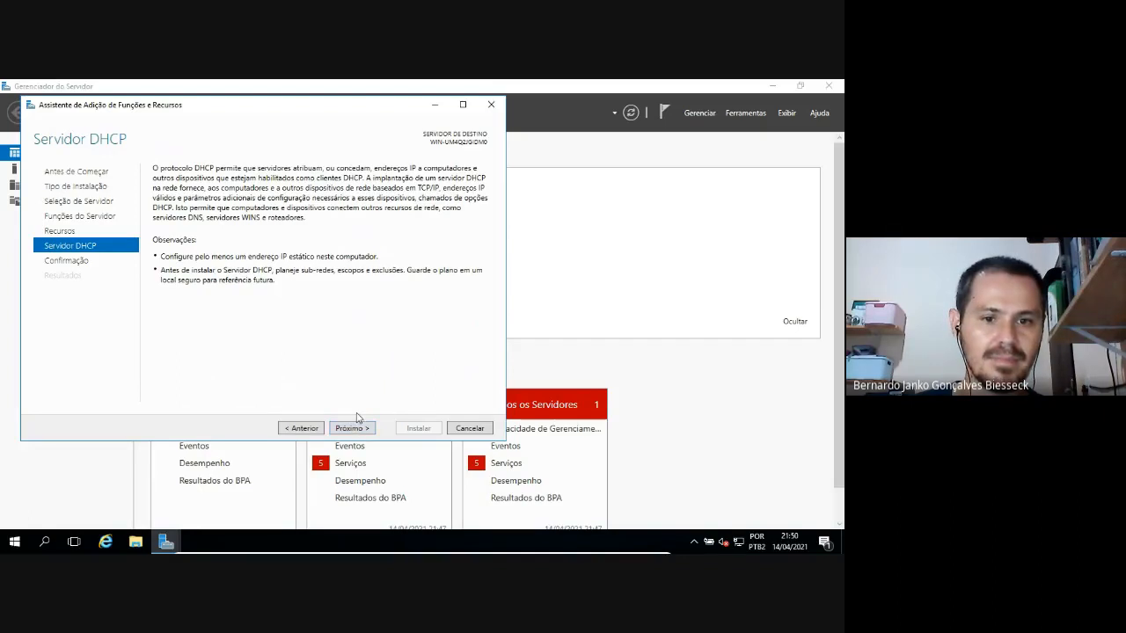
click(357, 429)
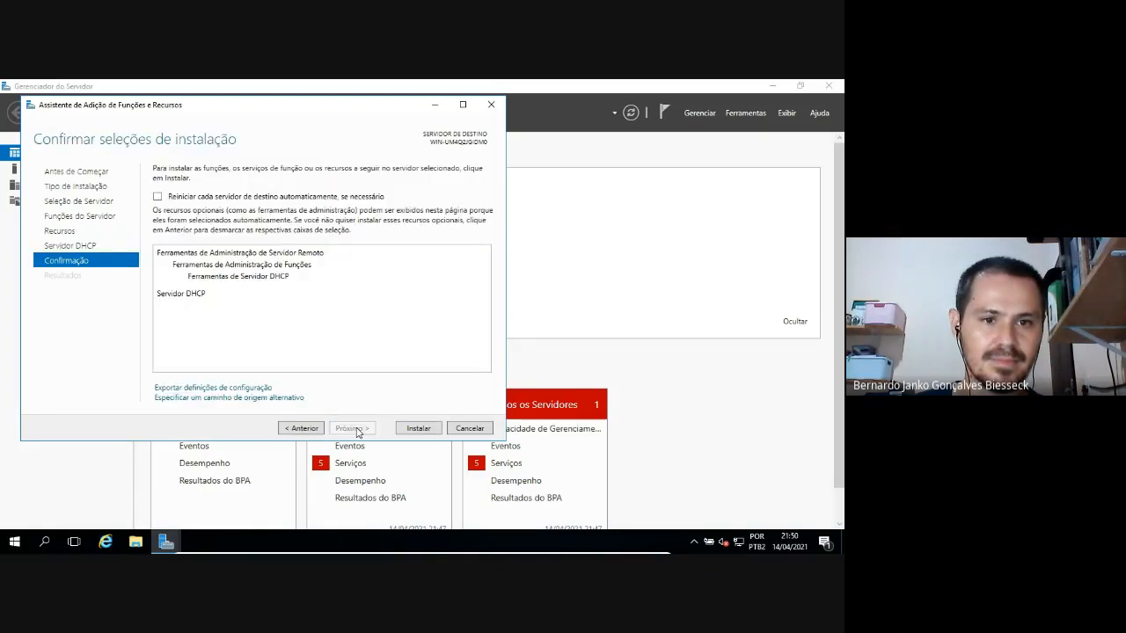
click(411, 430)
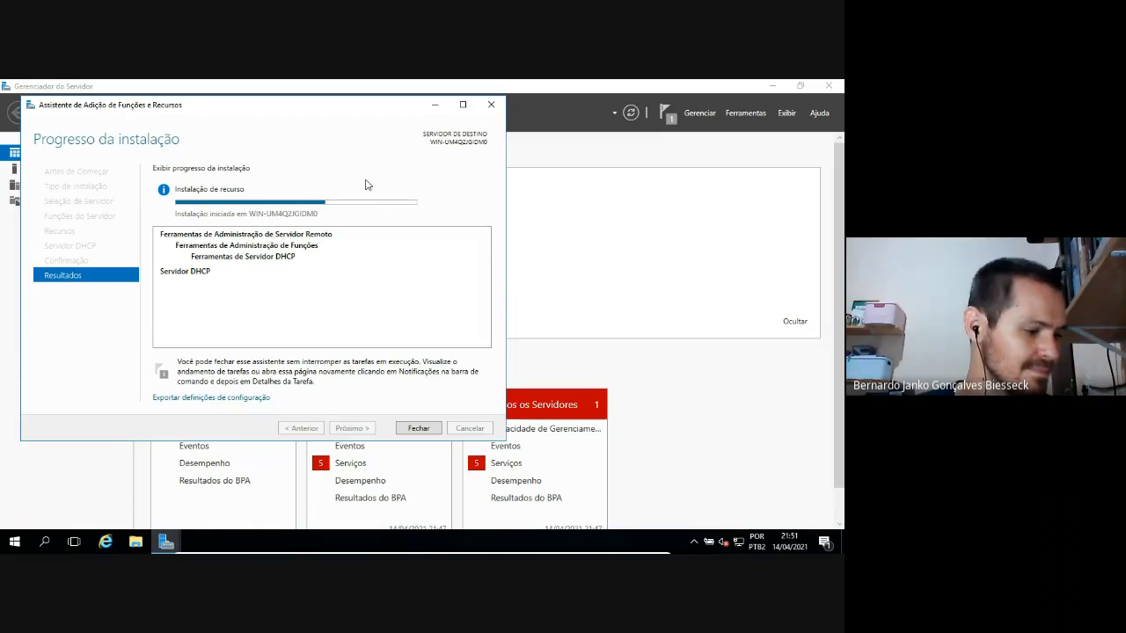
Step: Check the installation progress, leave the server machine's full-screen mode to look at the Meet call in Chrome, and return to the server machine
mouse_move(355, 206)
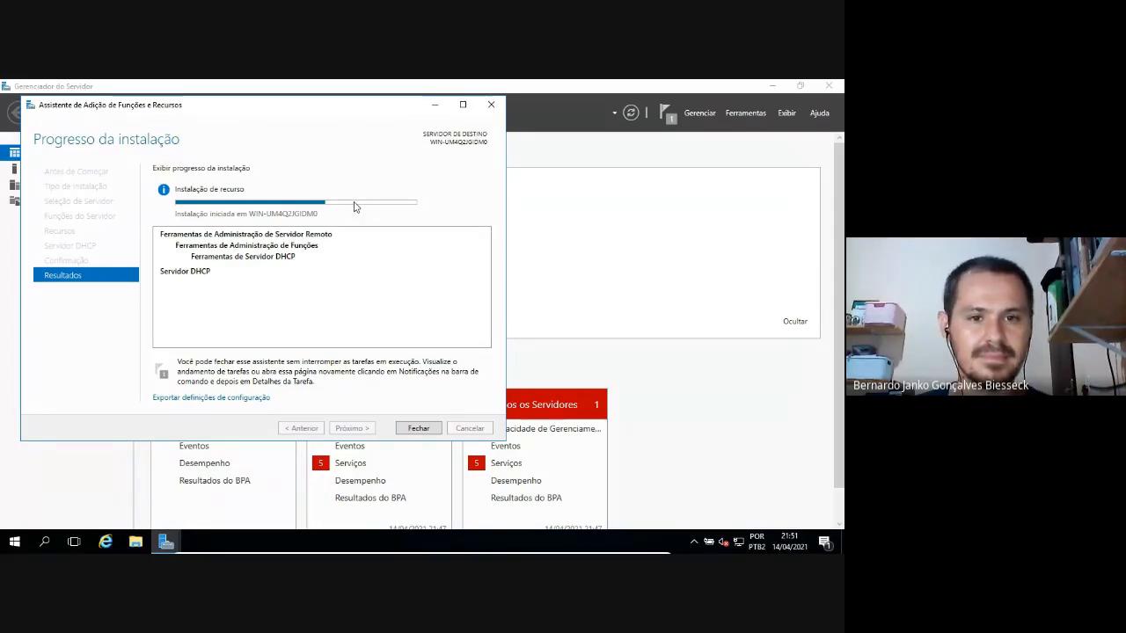
key(alt+Tab)
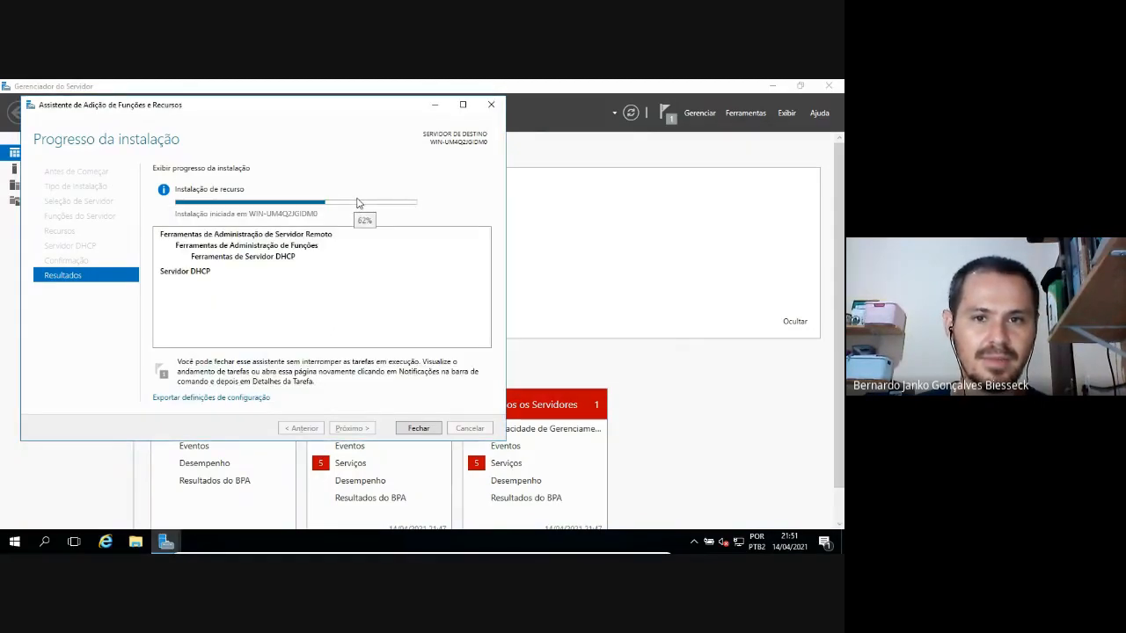
mouse_move(471, 552)
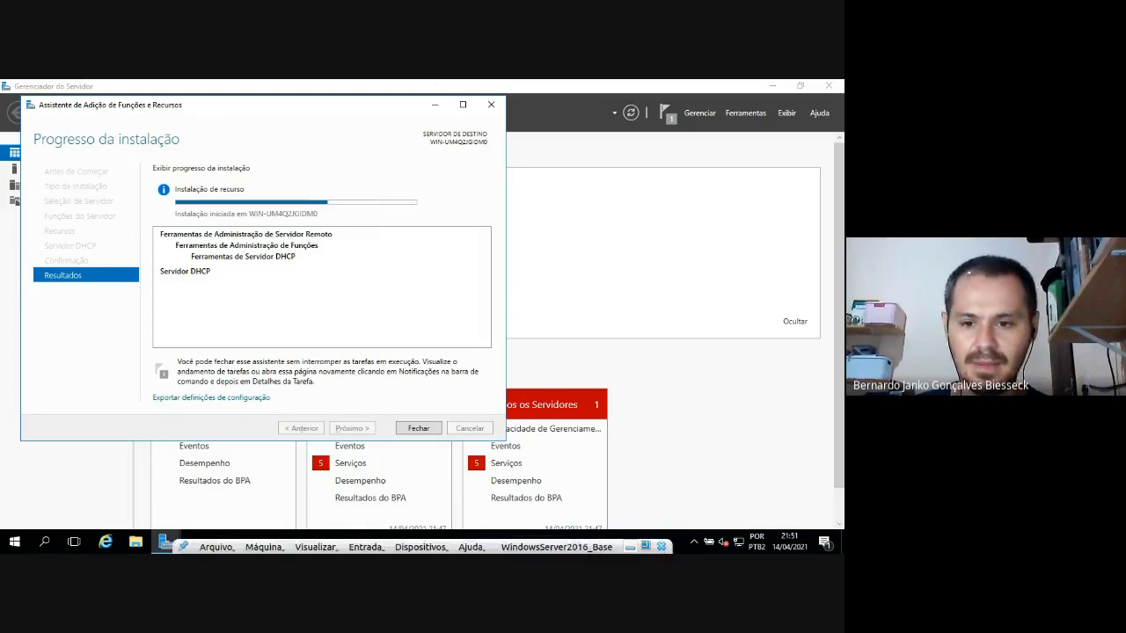
click(646, 550)
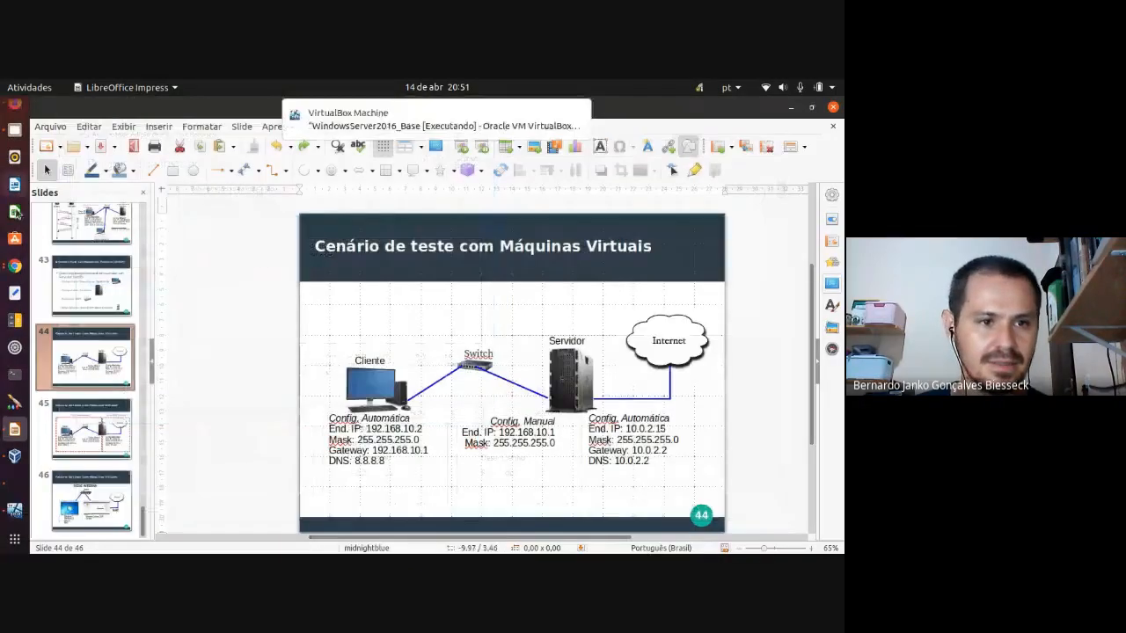
click(15, 266)
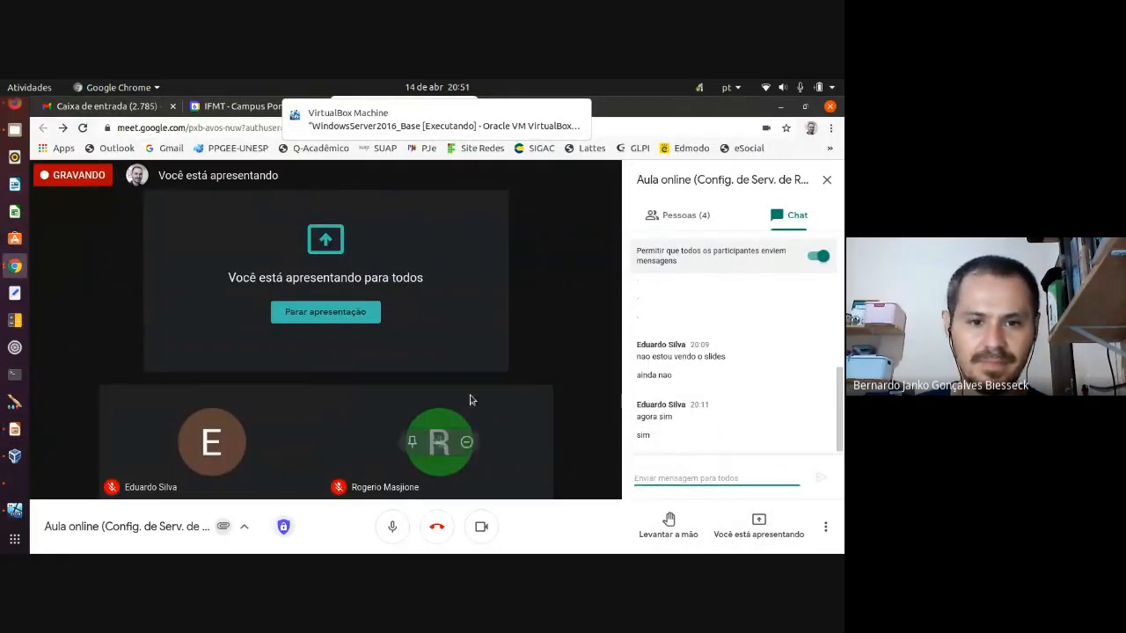
click(14, 503)
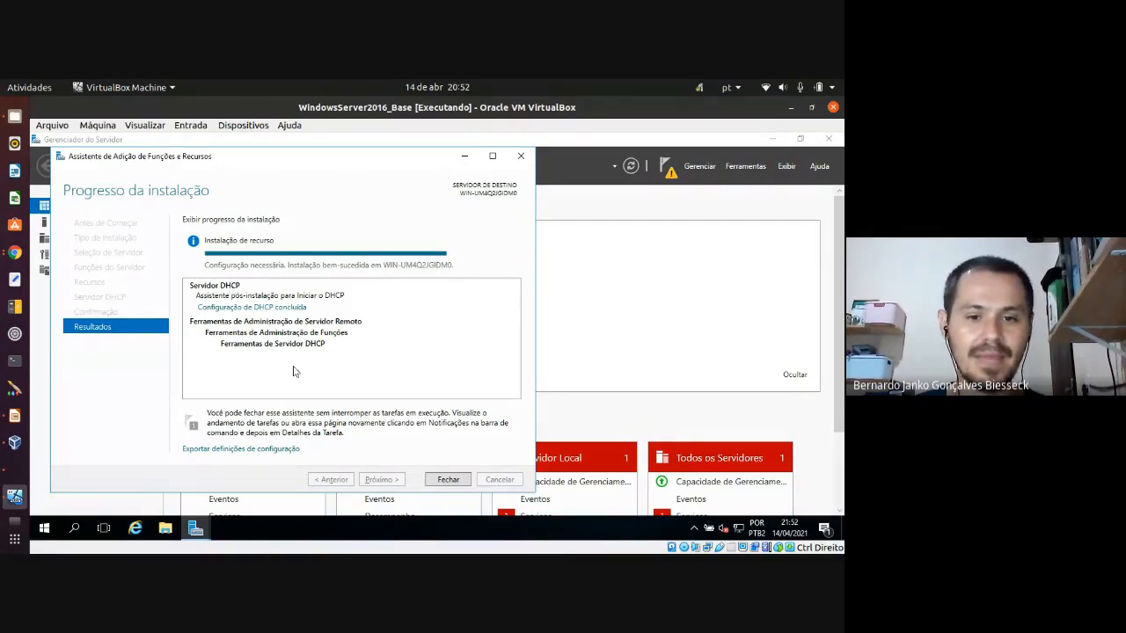
Step: Close the installation wizard and open the DHCP role page from the Server Manager dashboard
click(448, 479)
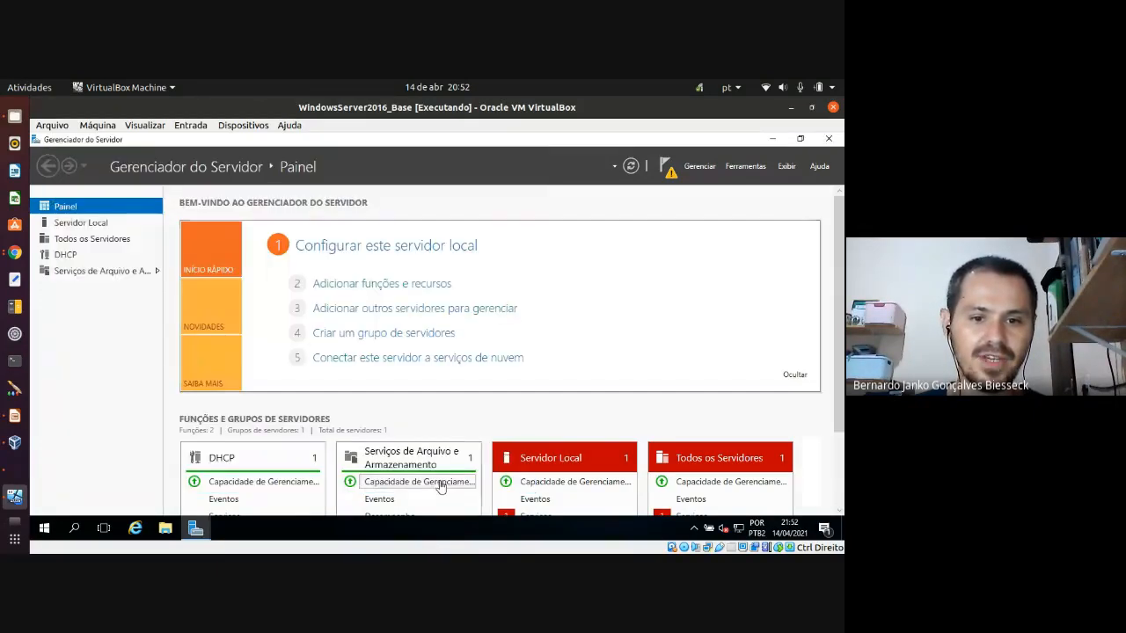
scroll(417, 400, down, 1)
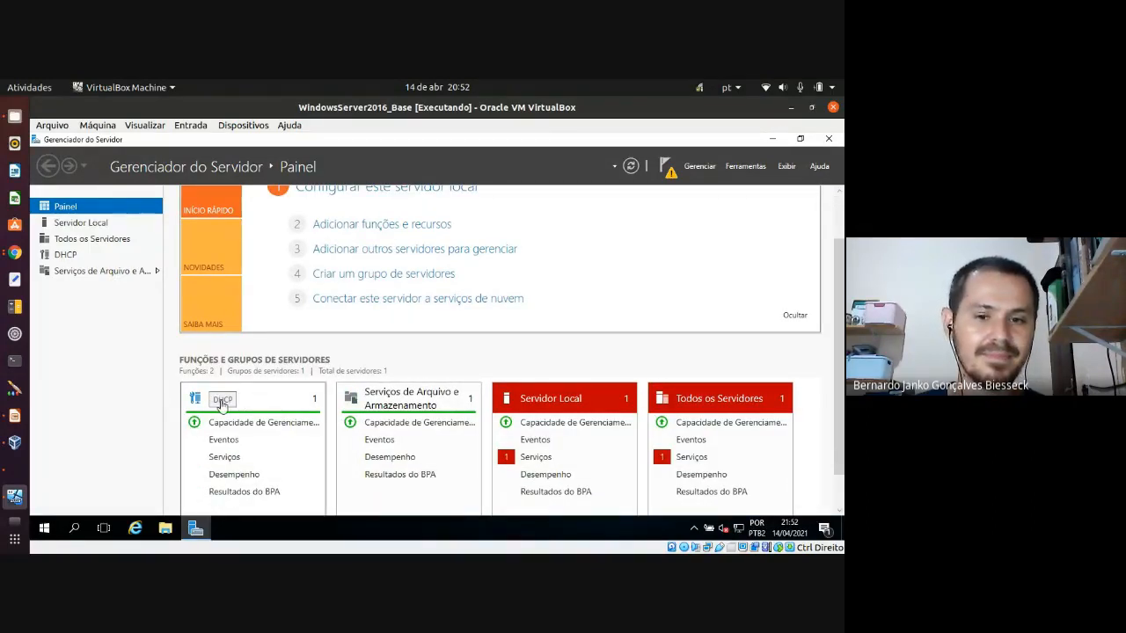
scroll(246, 365, down, 1)
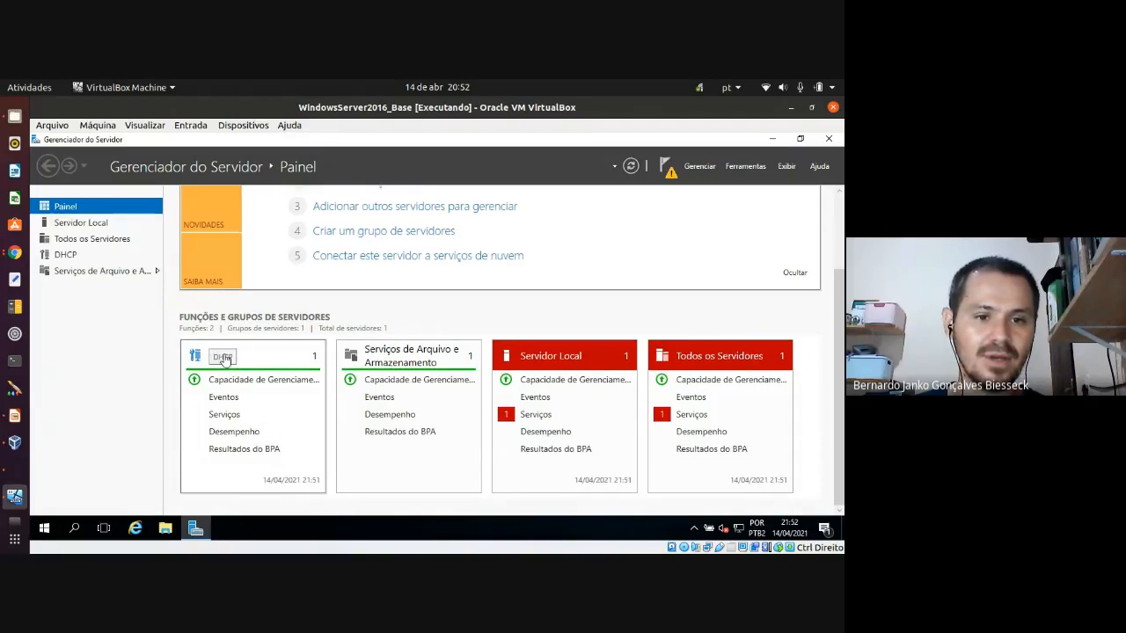
click(224, 357)
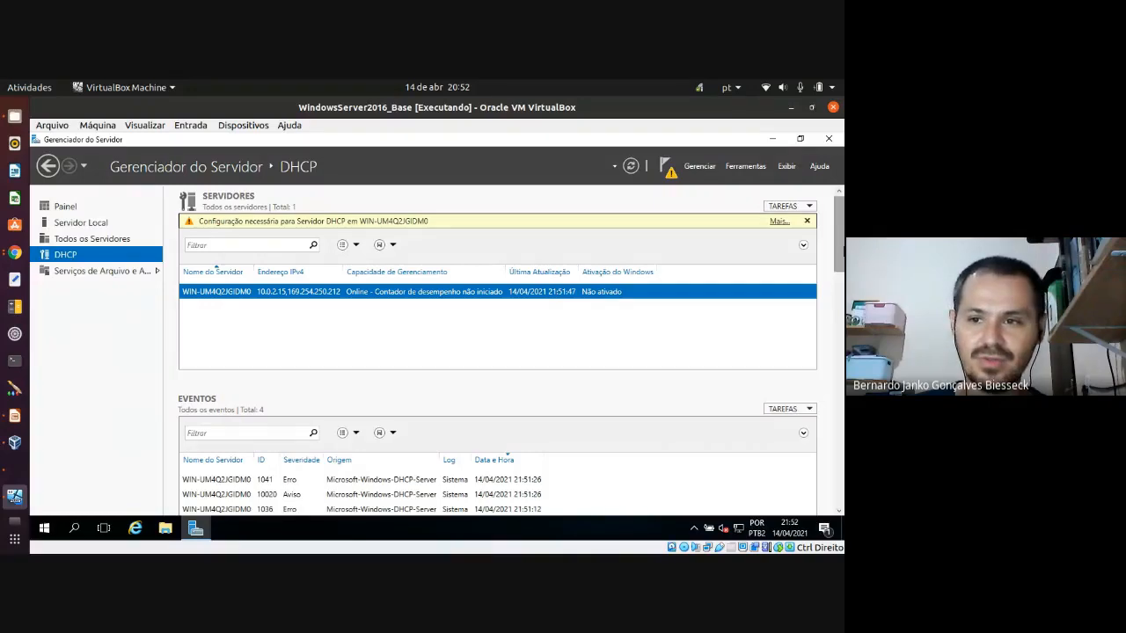
mouse_move(839, 245)
mouse_down()
mouse_move(840, 262)
mouse_move(838, 242)
mouse_up()
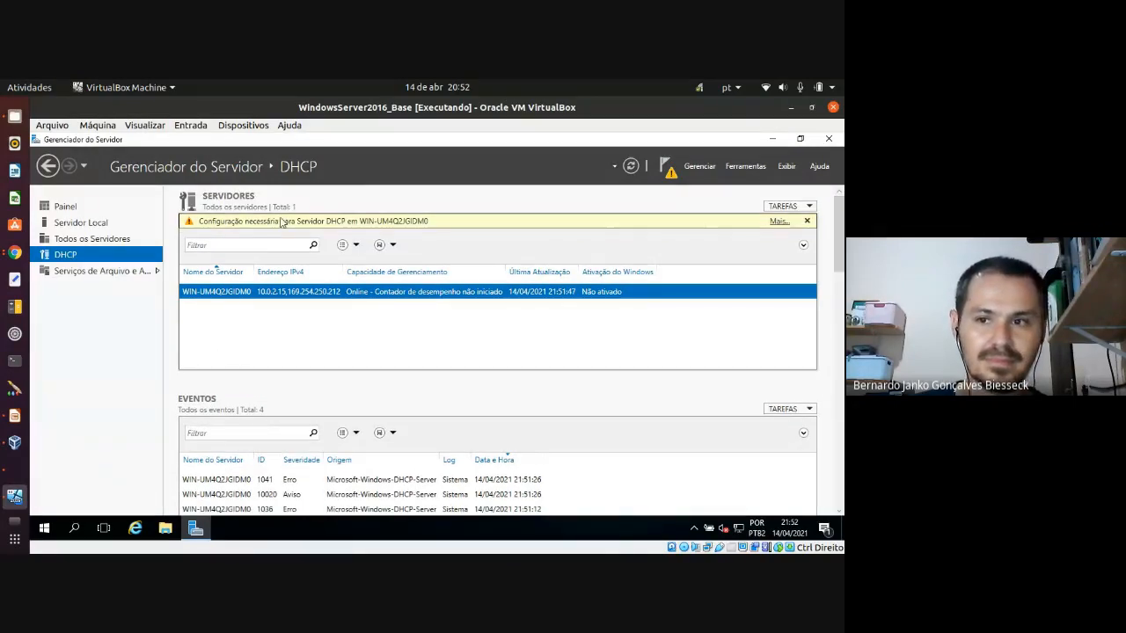
Step: Compare the Todos os Servidores and DHCP pages and examine the task details of the DHCP post-deployment configuration notice
click(72, 239)
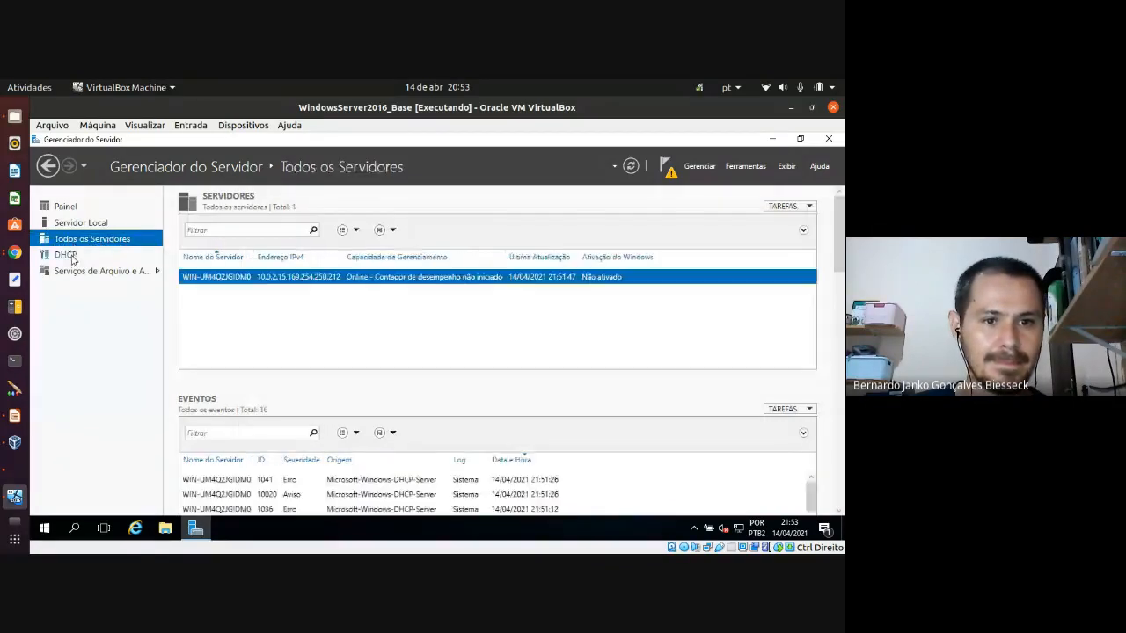
click(72, 256)
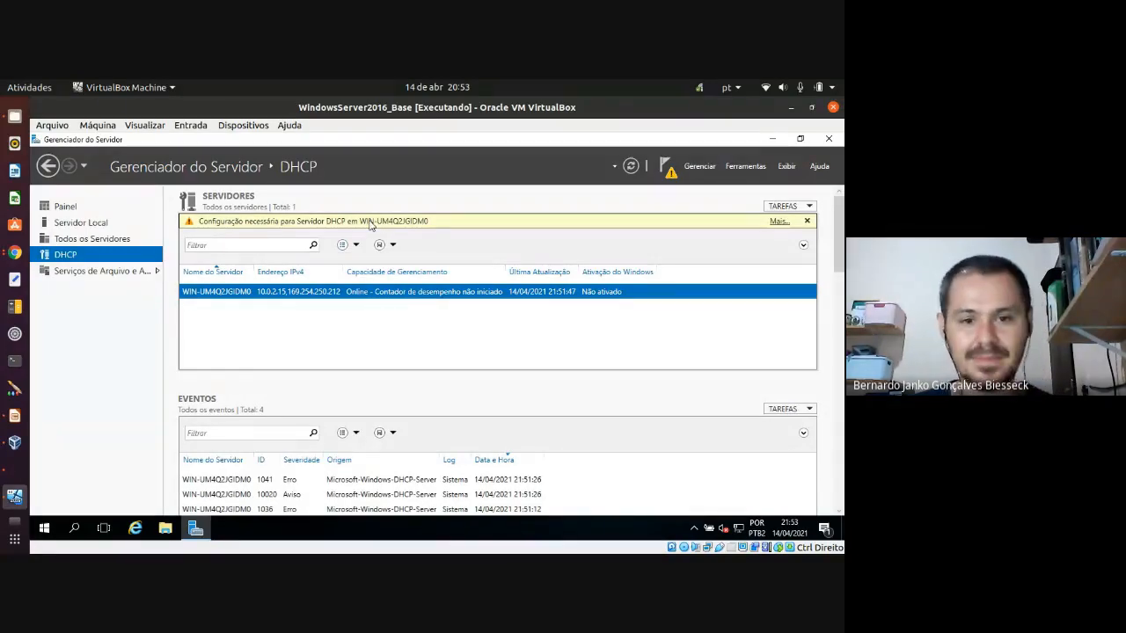
click(777, 221)
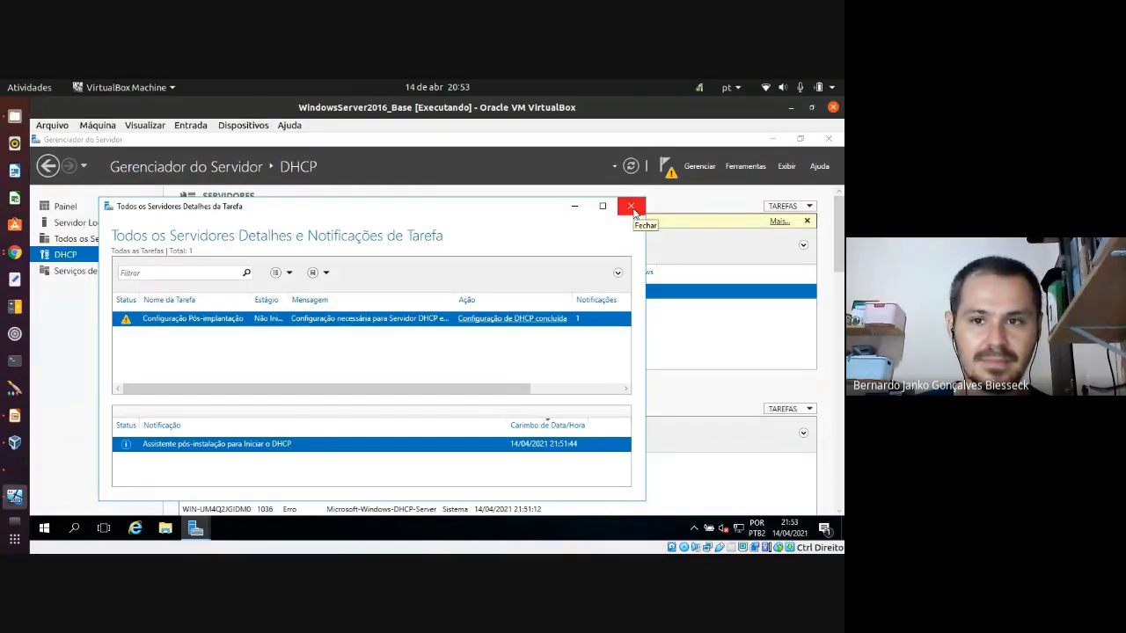
click(632, 207)
click(48, 165)
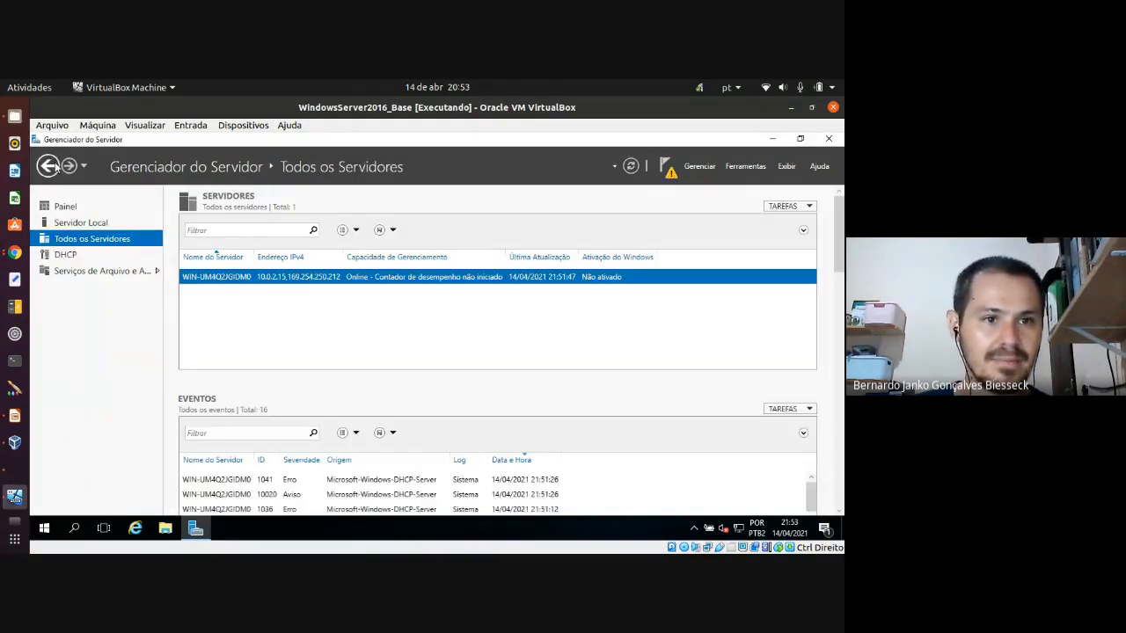
Step: Restart Server Manager and open the DHCP management console
click(827, 141)
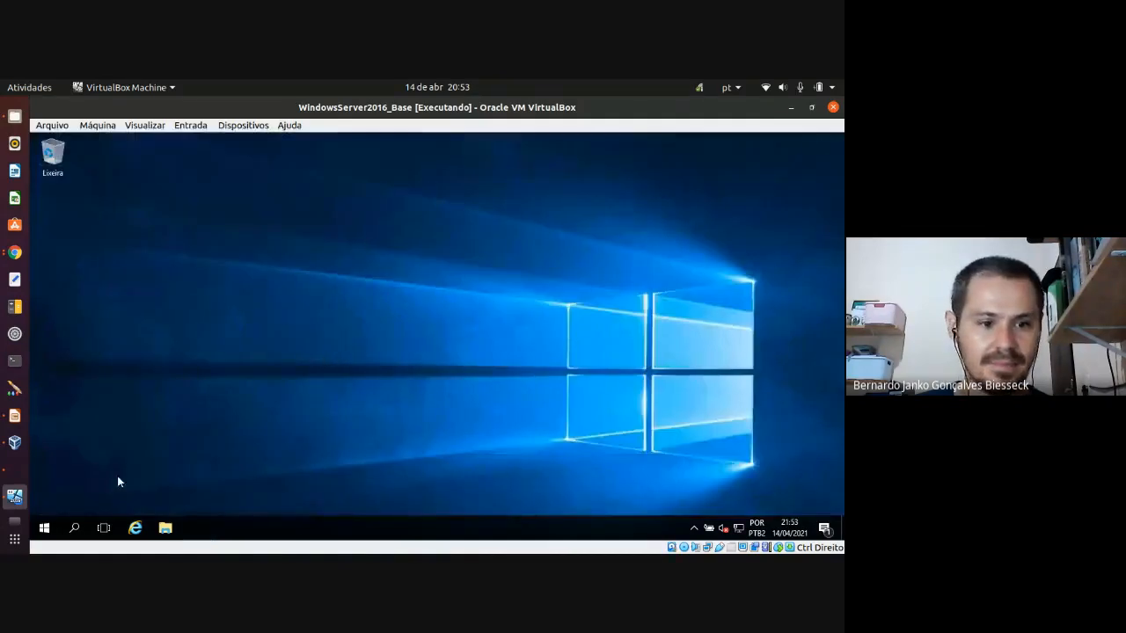
click(44, 528)
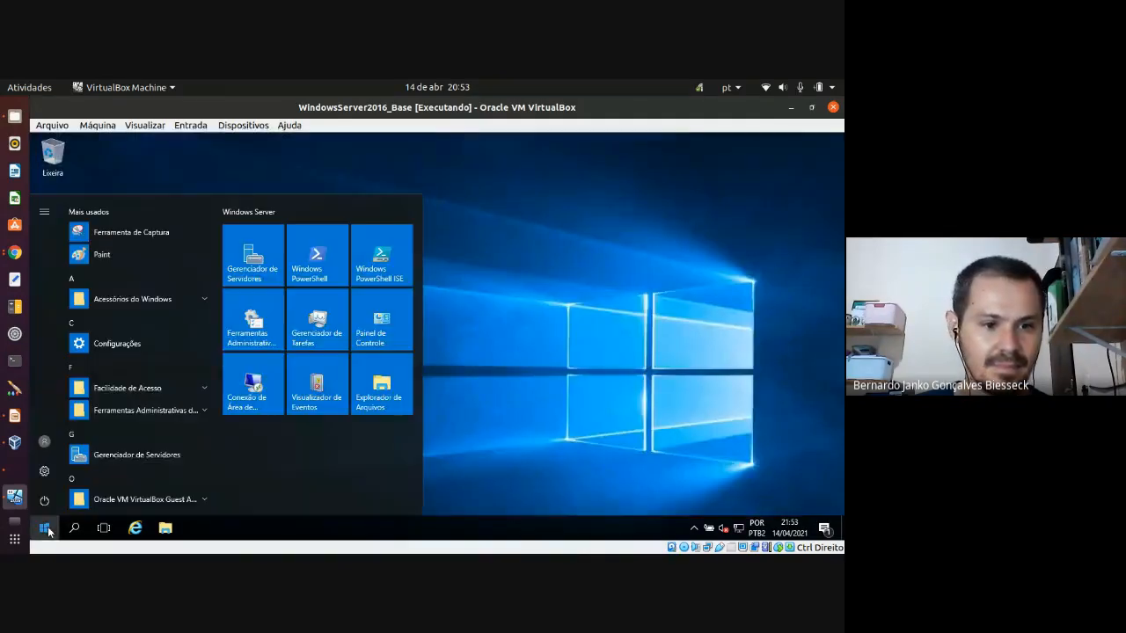
click(123, 454)
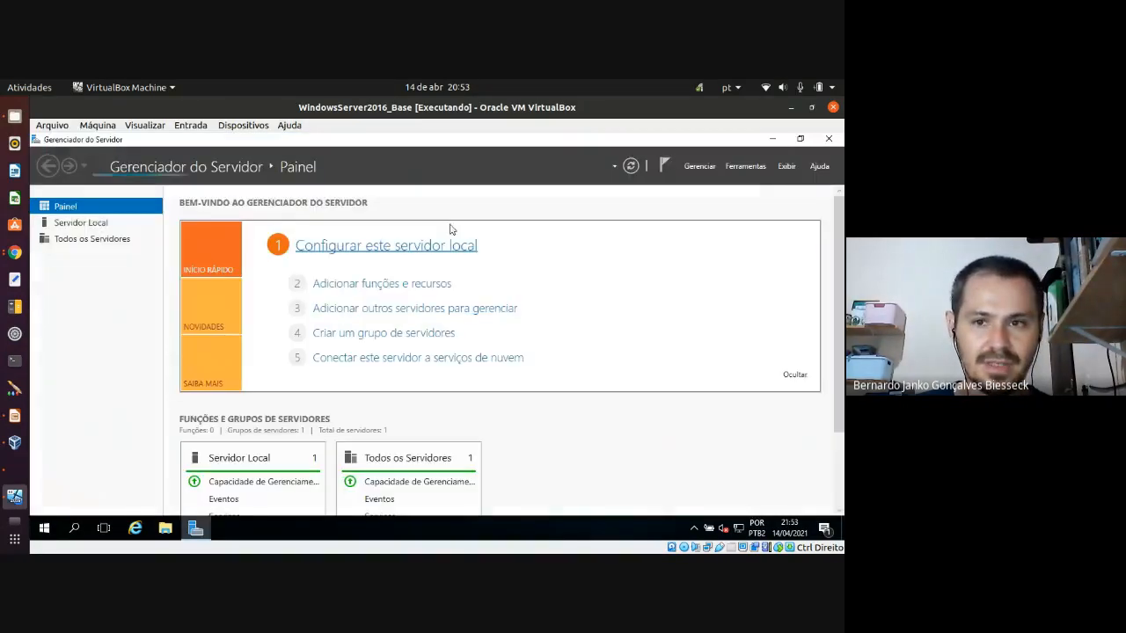
click(711, 168)
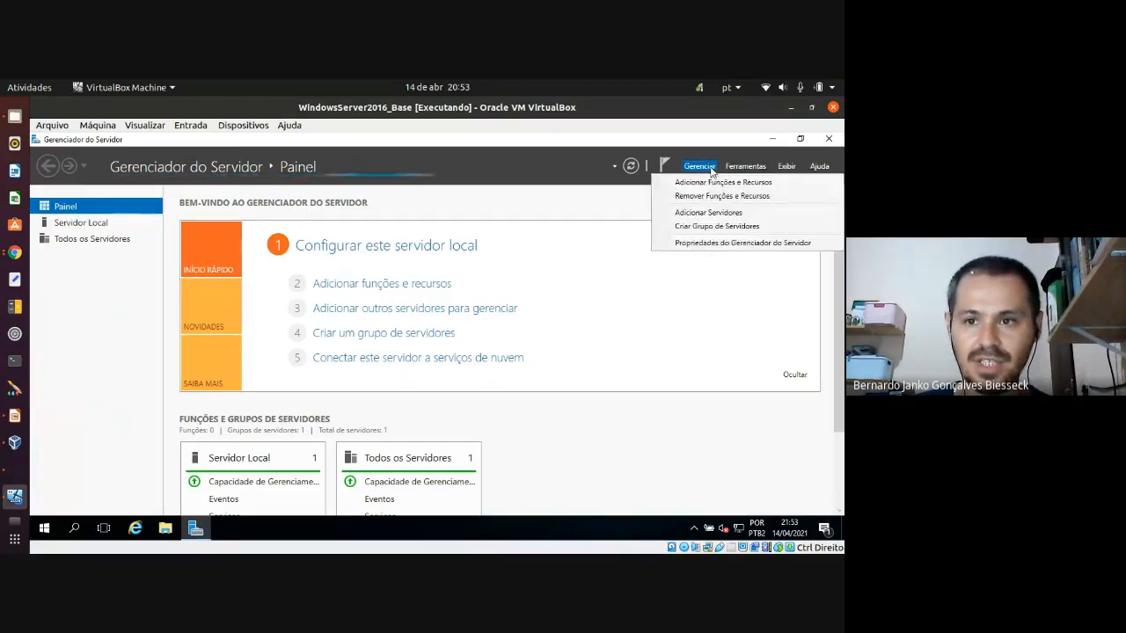
click(745, 168)
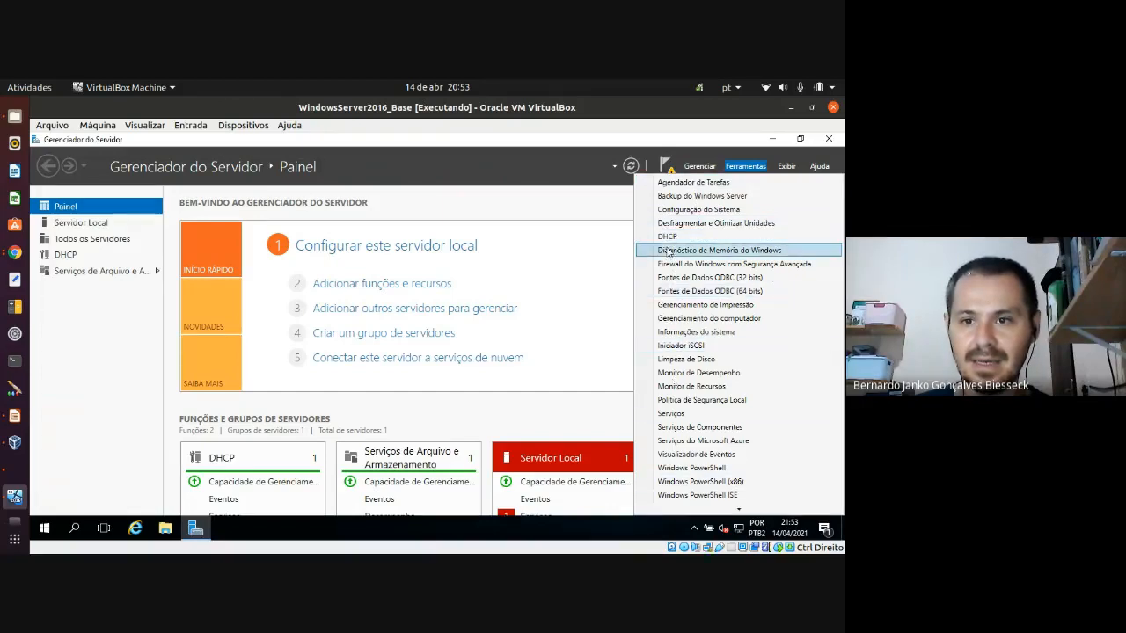
click(669, 238)
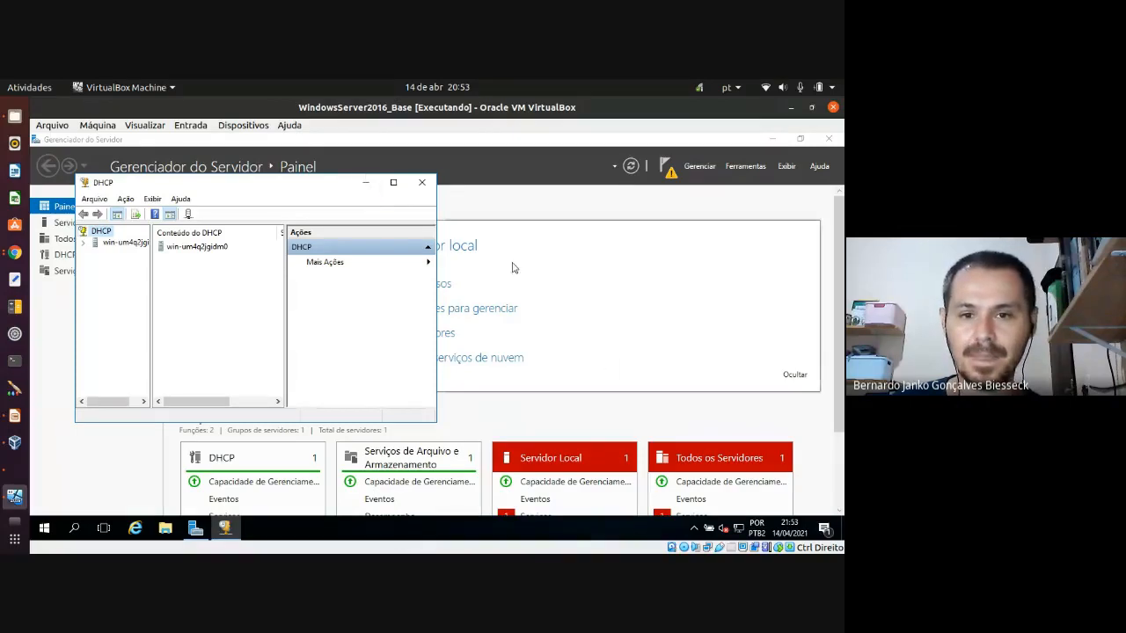
Step: Minimize the DHCP console and Server Manager, and examine the IPv4 details of the Ethernet connection in Central de Rede e Compartilhamento
click(369, 185)
click(773, 139)
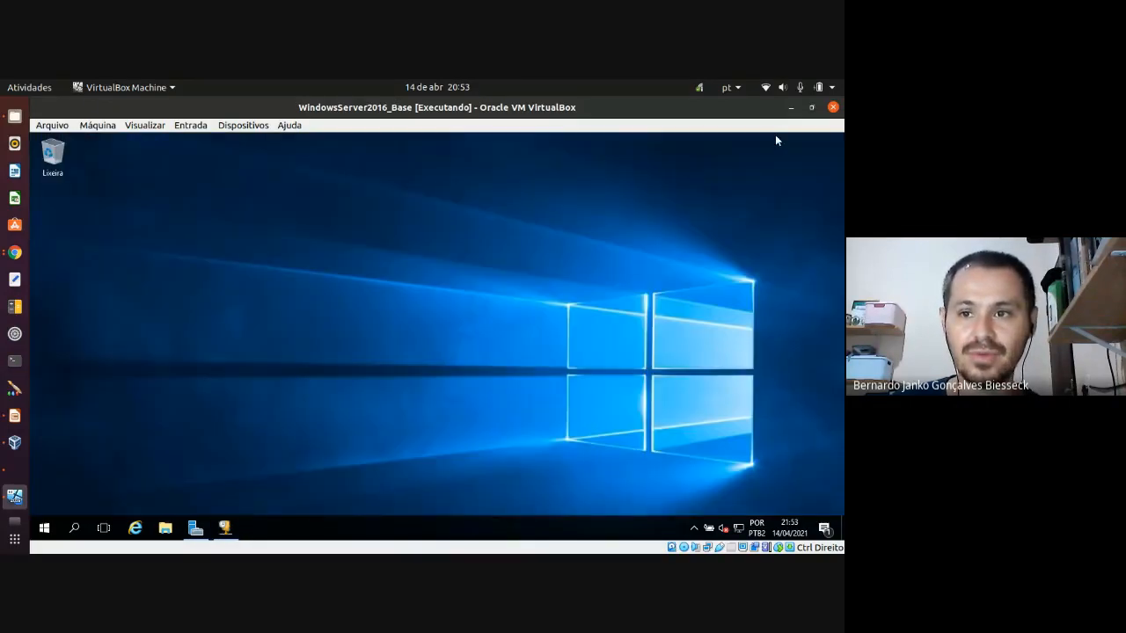
right_click(739, 527)
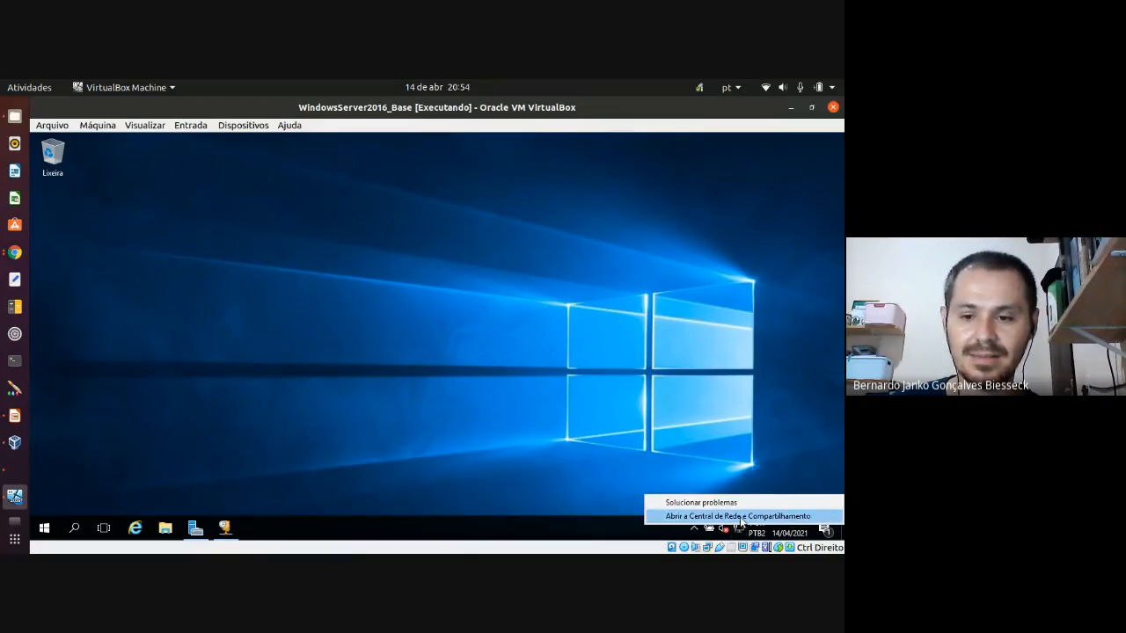
click(742, 517)
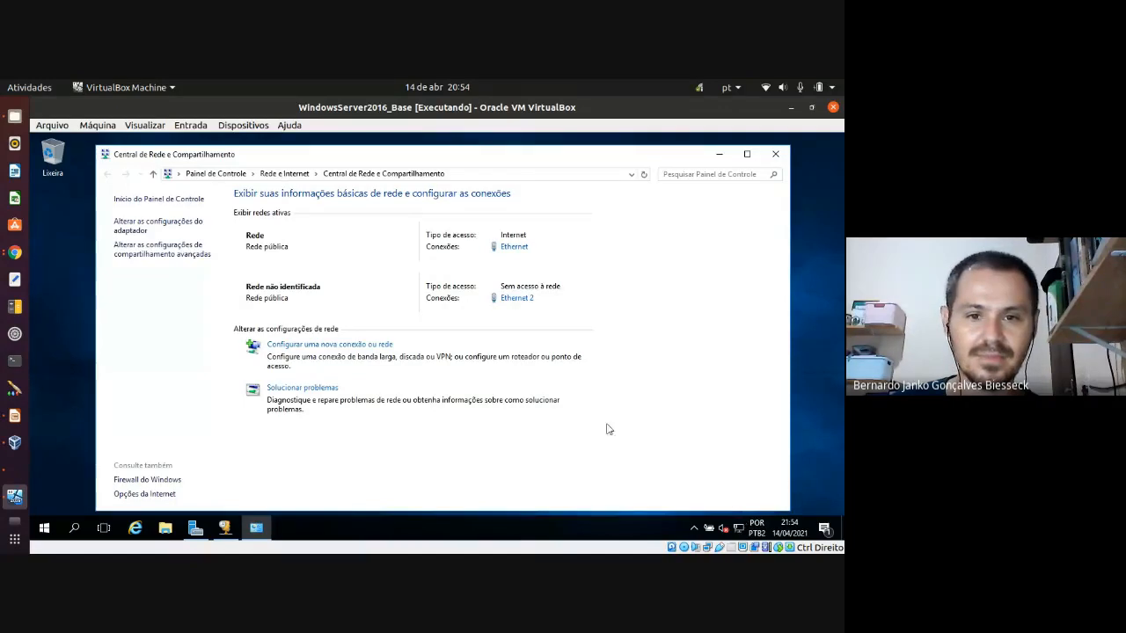
click(515, 247)
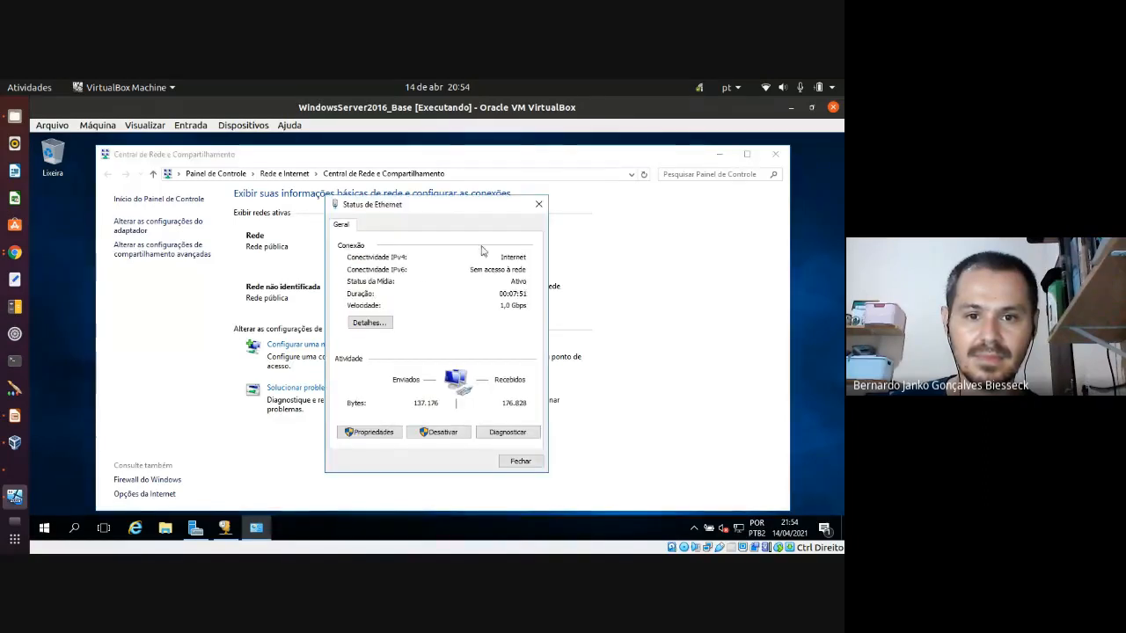
click(373, 324)
click(431, 315)
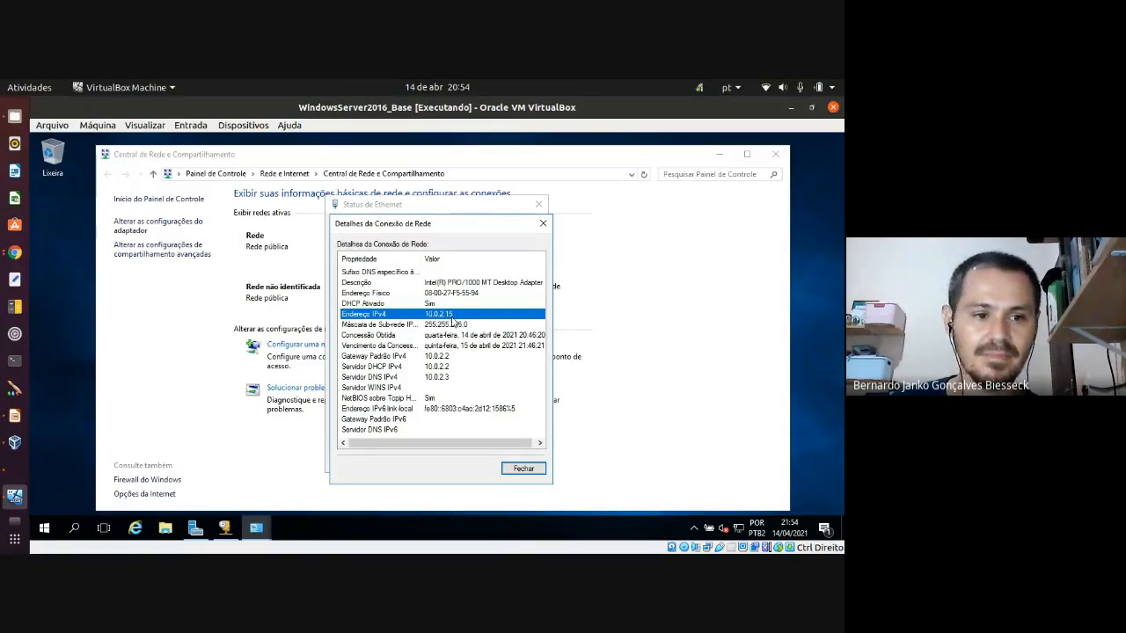
Step: Review the addressing diagram on slide 44 in Impress against the Ethernet details, and return to the WindowsServer2016_Base machine
click(14, 415)
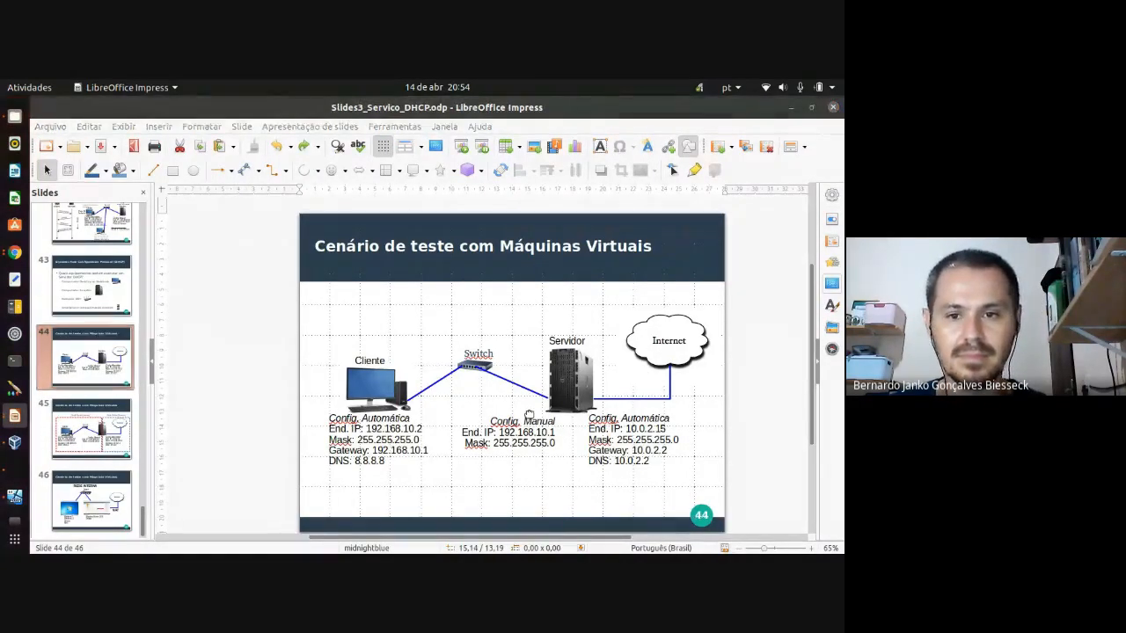
click(15, 254)
click(15, 253)
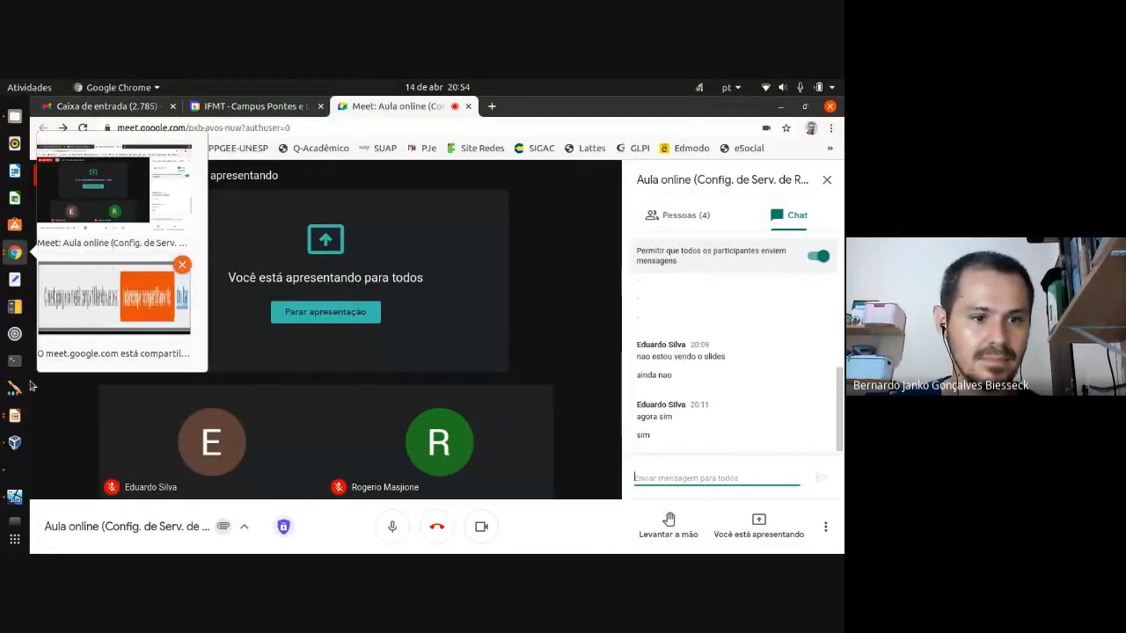
click(110, 274)
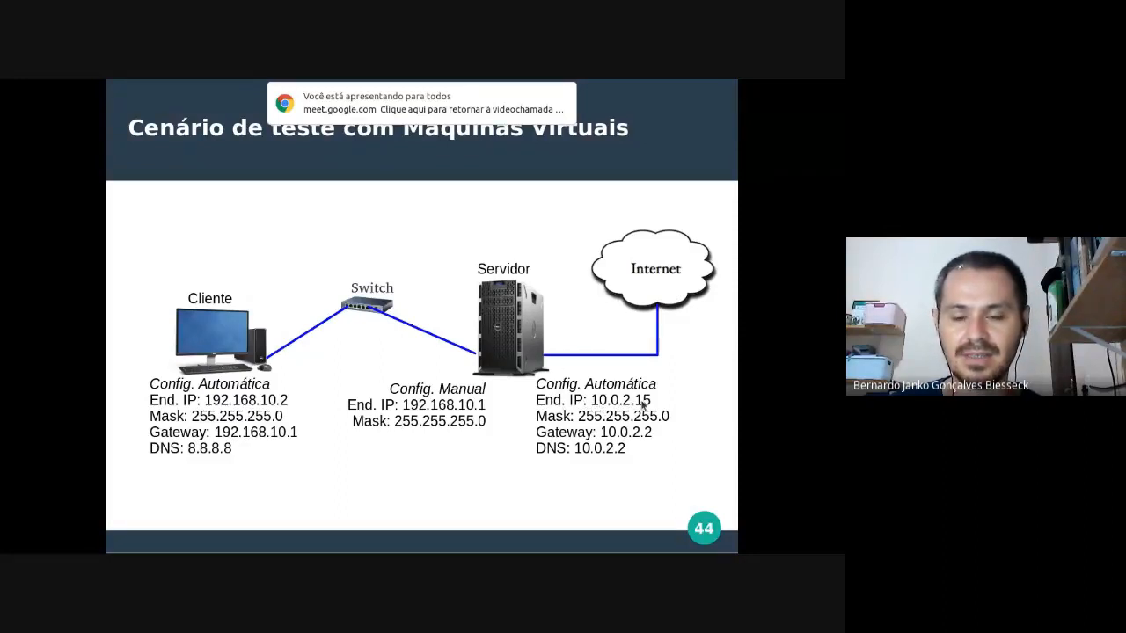
key(alt+Tab)
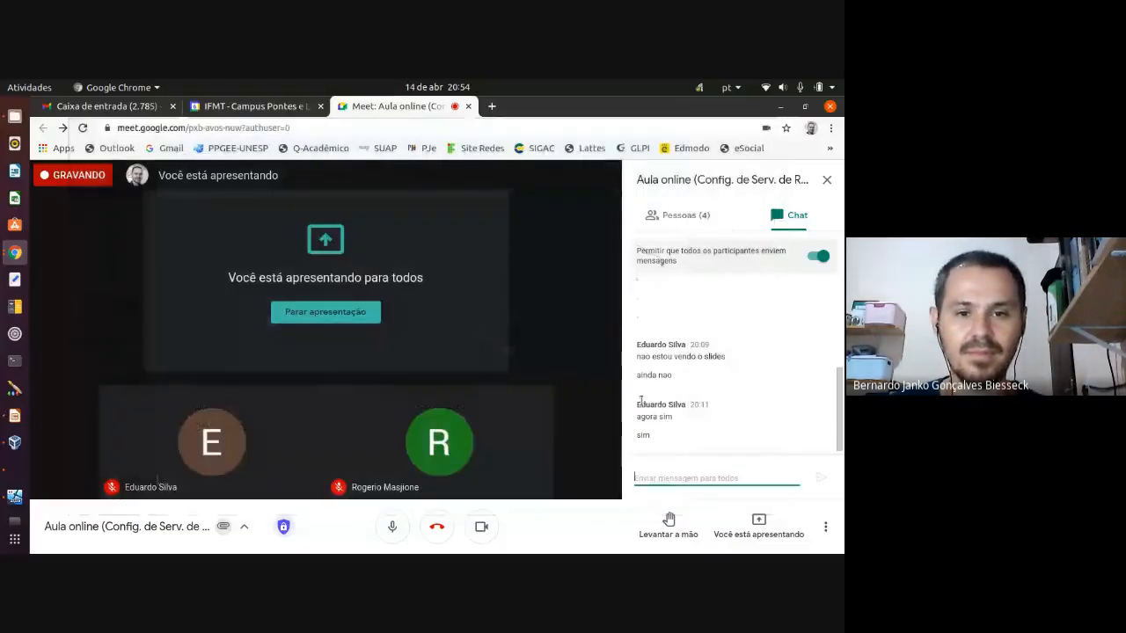
click(14, 415)
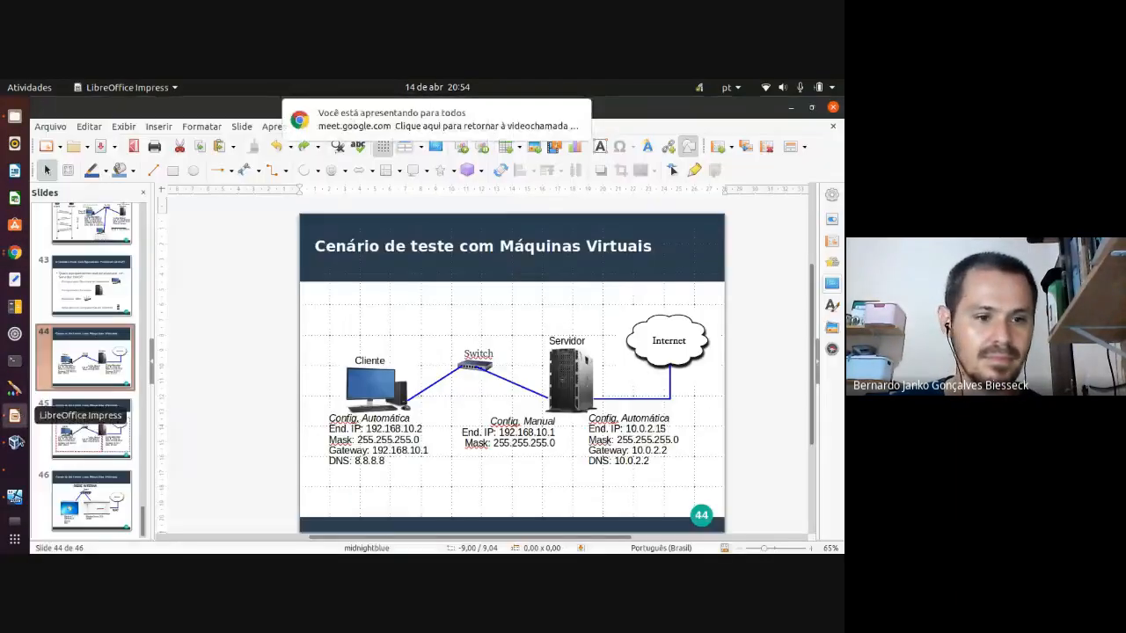
click(14, 498)
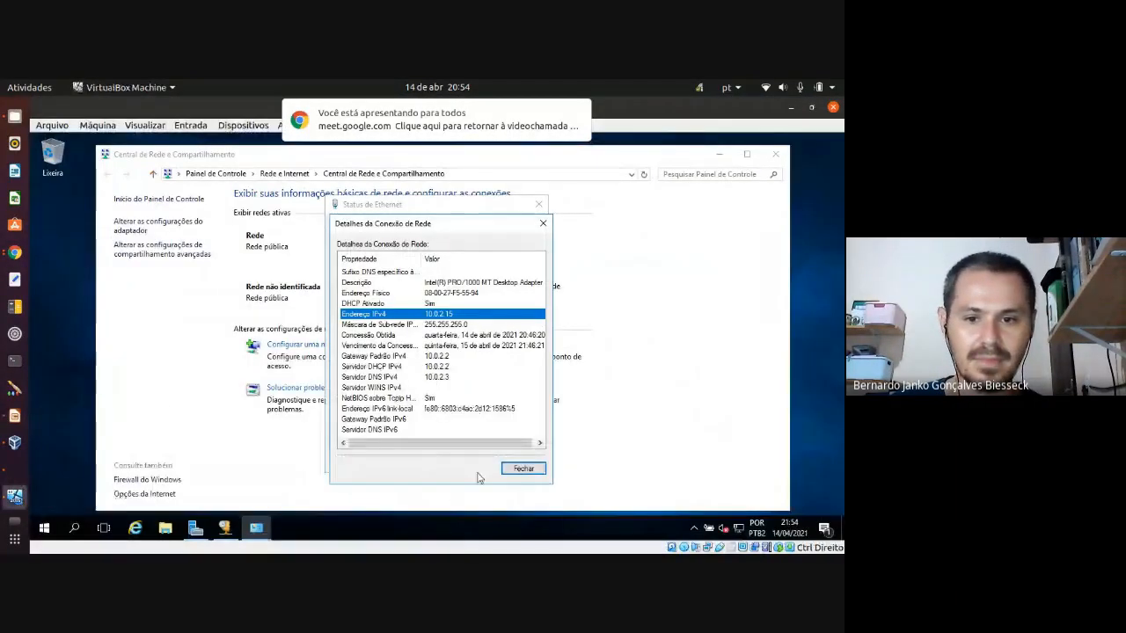
Step: Close the Ethernet connection's details and status, and examine the connection details of Ethernet 2
click(523, 468)
click(520, 463)
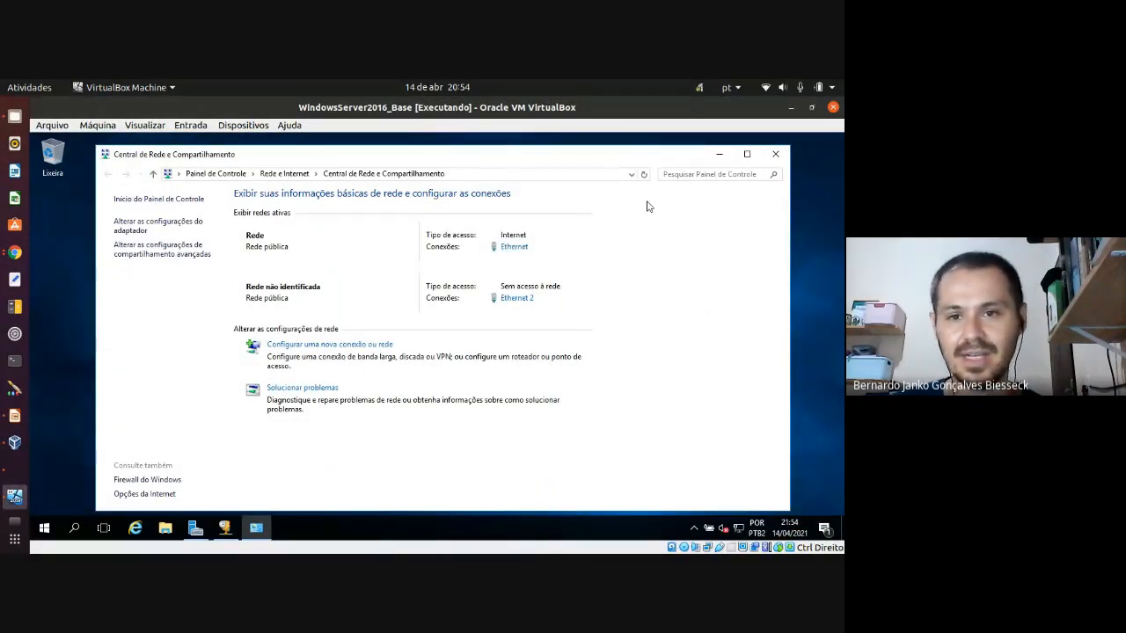
click(518, 300)
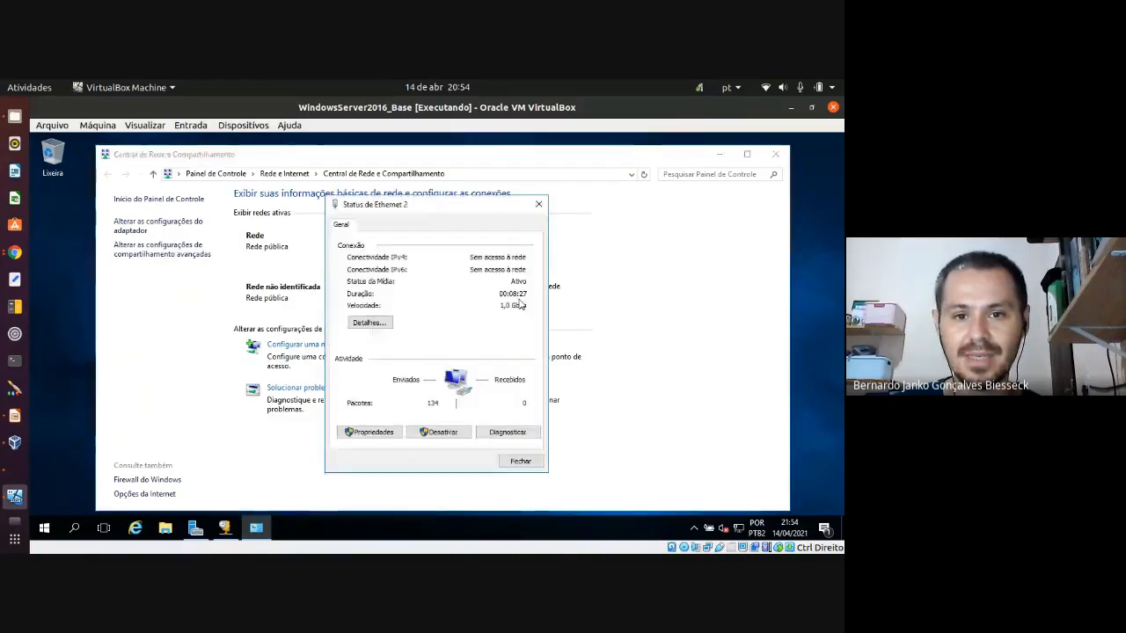
click(384, 327)
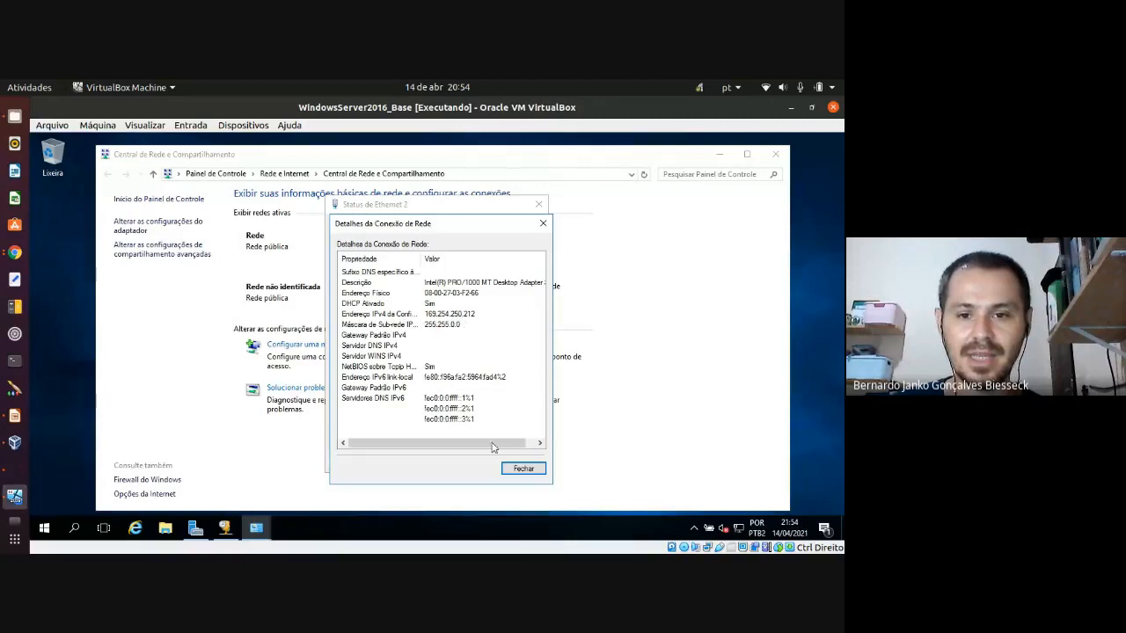
click(522, 468)
Step: Assign Ethernet 2 the static IPv4 address 192.168.10.1 with subnet mask 255.255.255.0, leaving the gateway and DNS fields empty
click(370, 432)
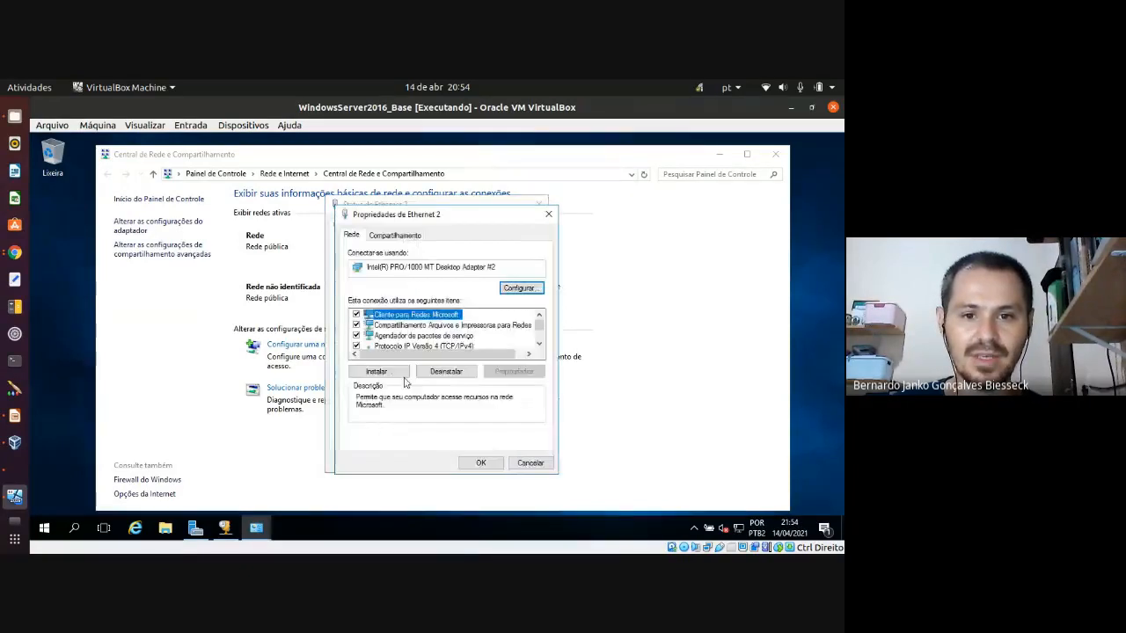
scroll(427, 341, down, 1)
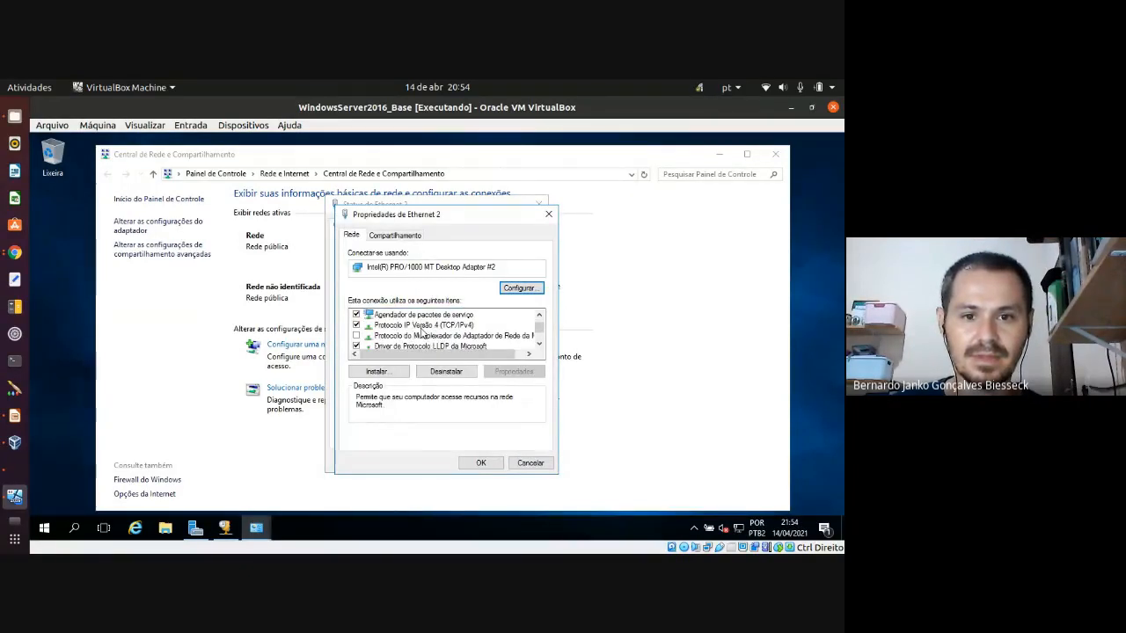
click(449, 327)
double_click(449, 328)
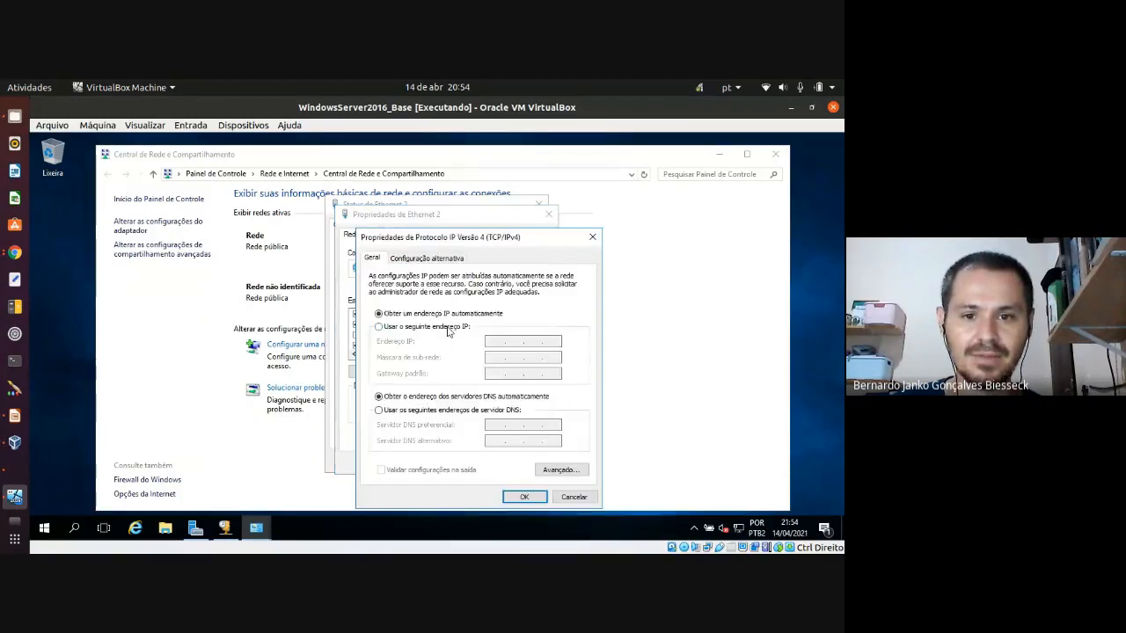
click(420, 328)
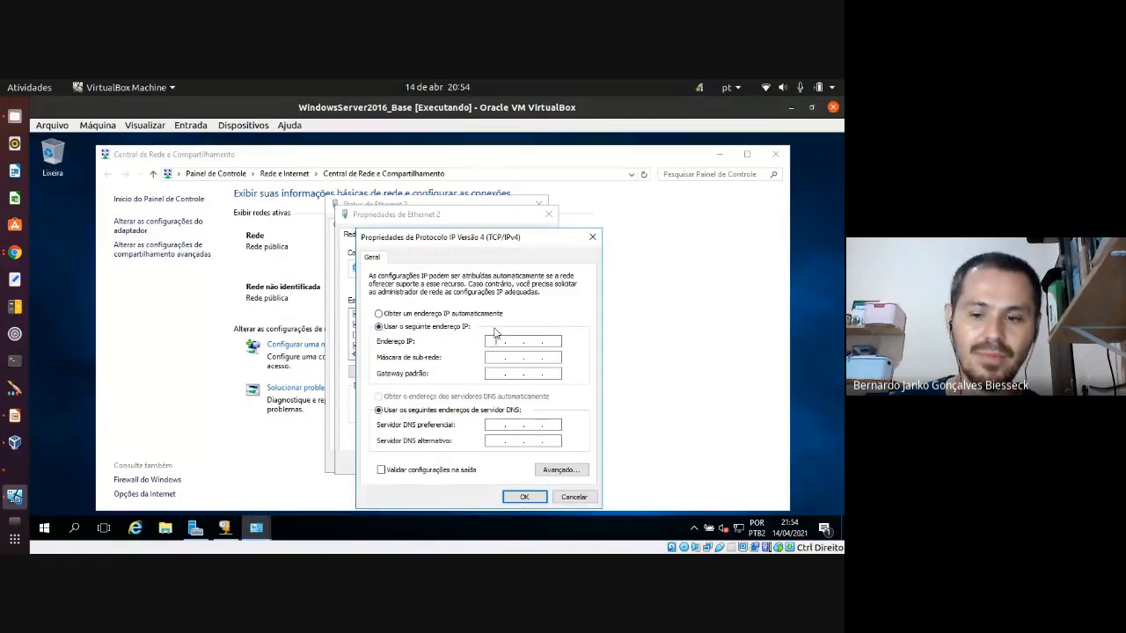
click(495, 341)
text(192 . )
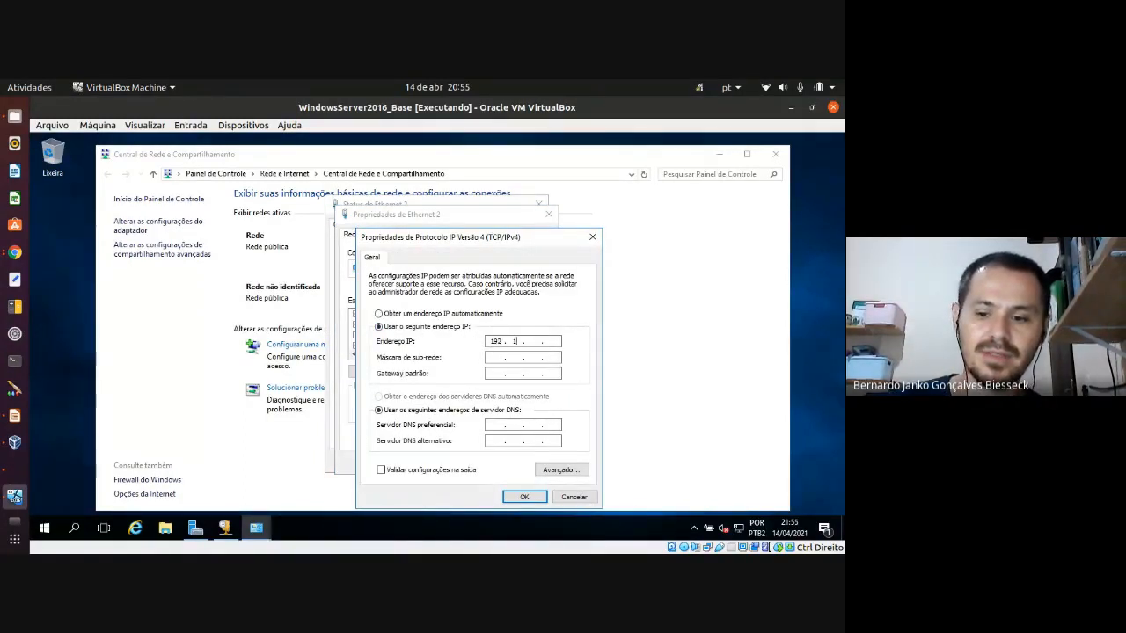
text(168 . 10 . )
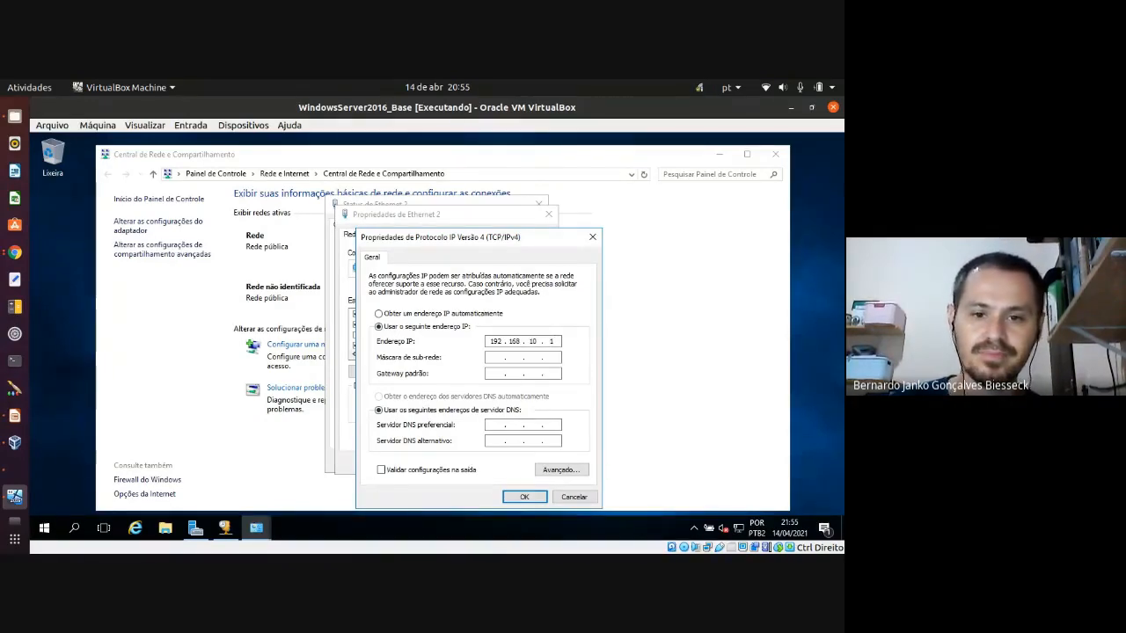
text(1)
key(Tab)
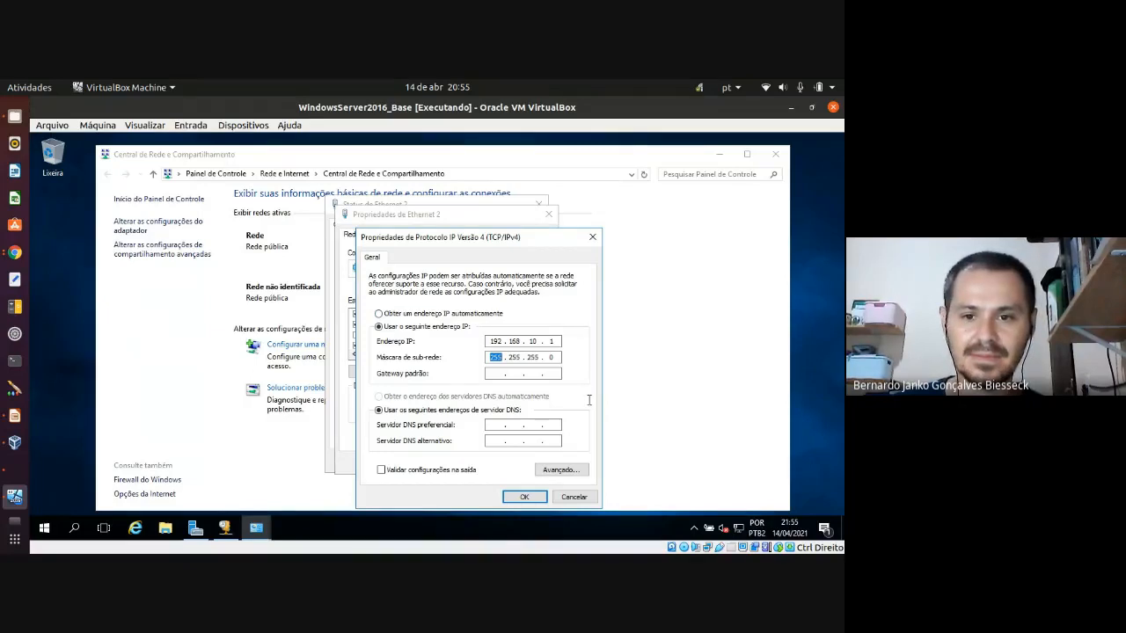
click(541, 499)
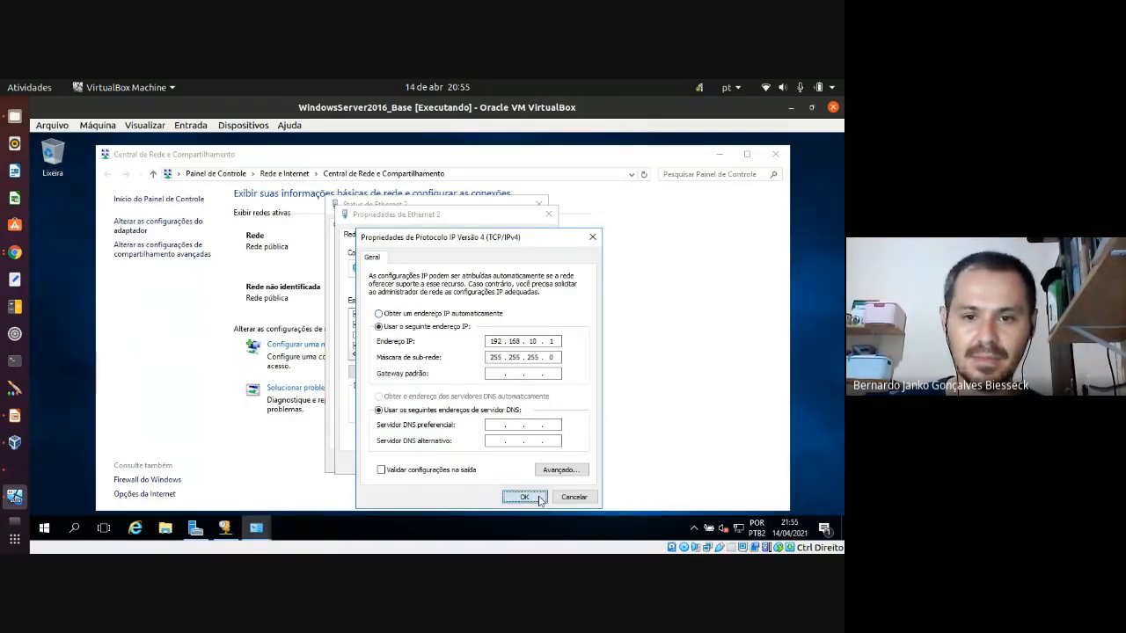
click(492, 463)
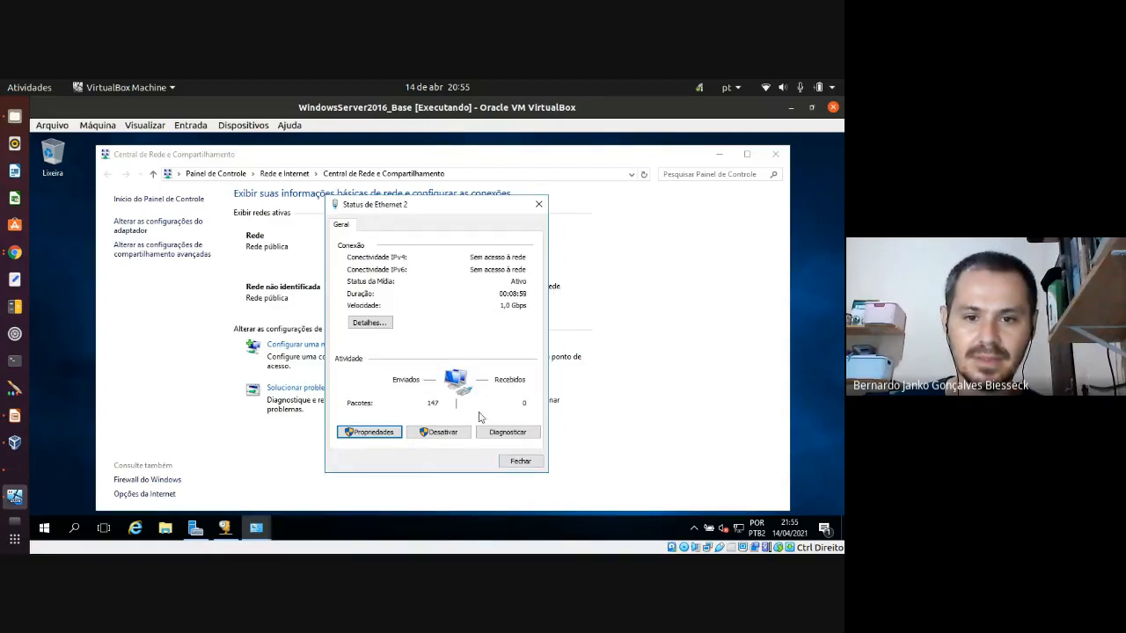
Step: Compare the IPv4 address in the Ethernet 2 details with the manual server configuration on Impress slide 44, and close the connection dialogs in the server machine
click(369, 323)
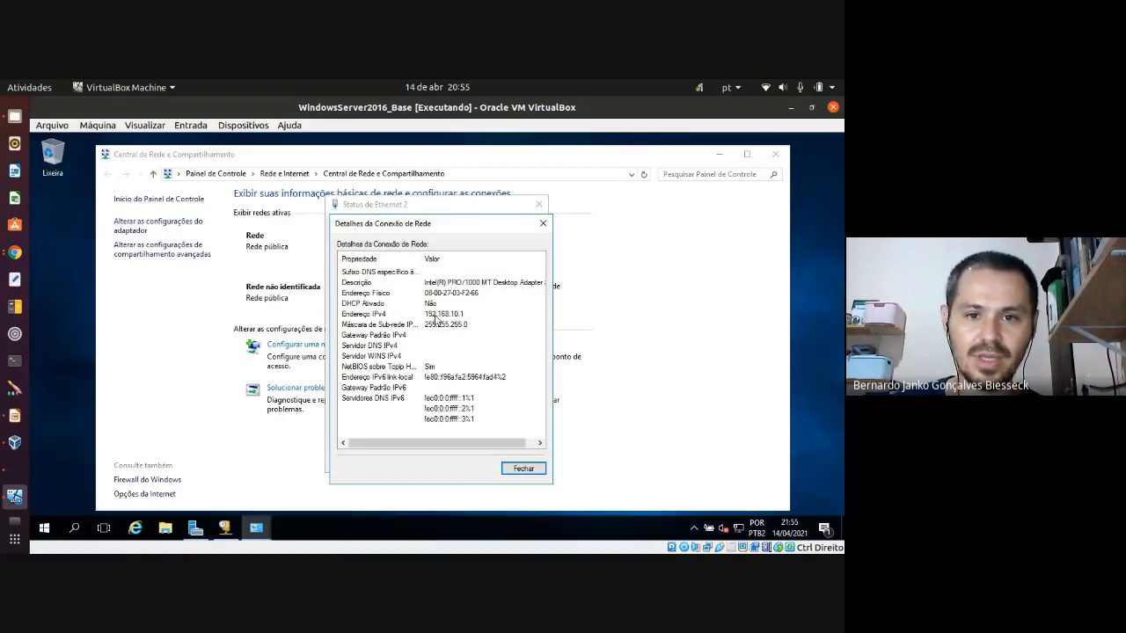
click(434, 316)
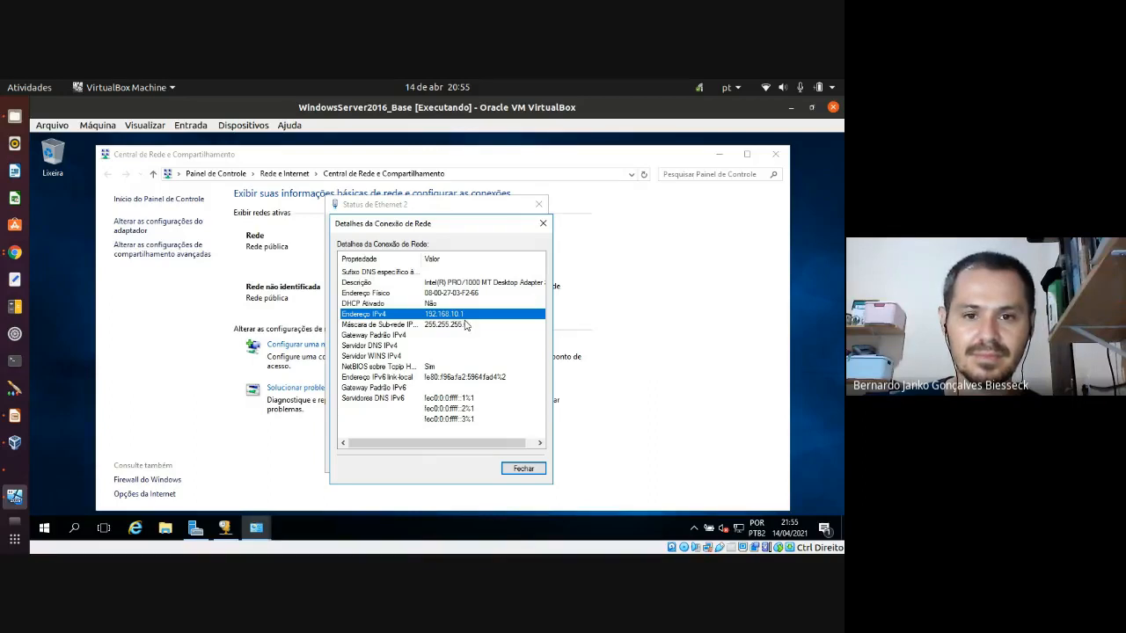
click(14, 415)
drag(499, 432, 555, 431)
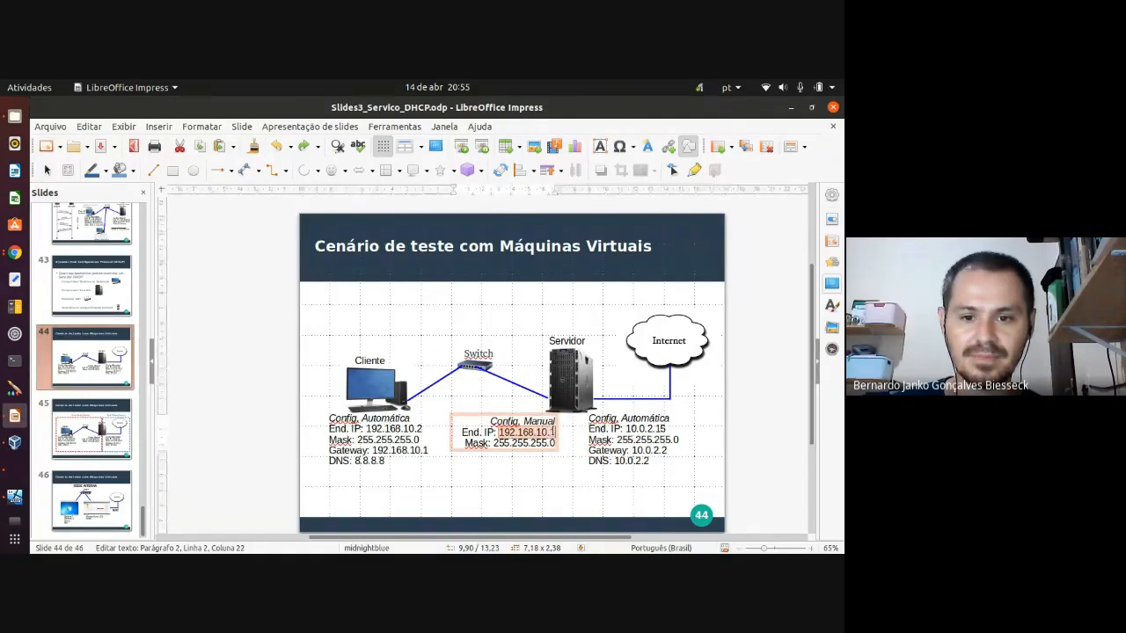
click(533, 481)
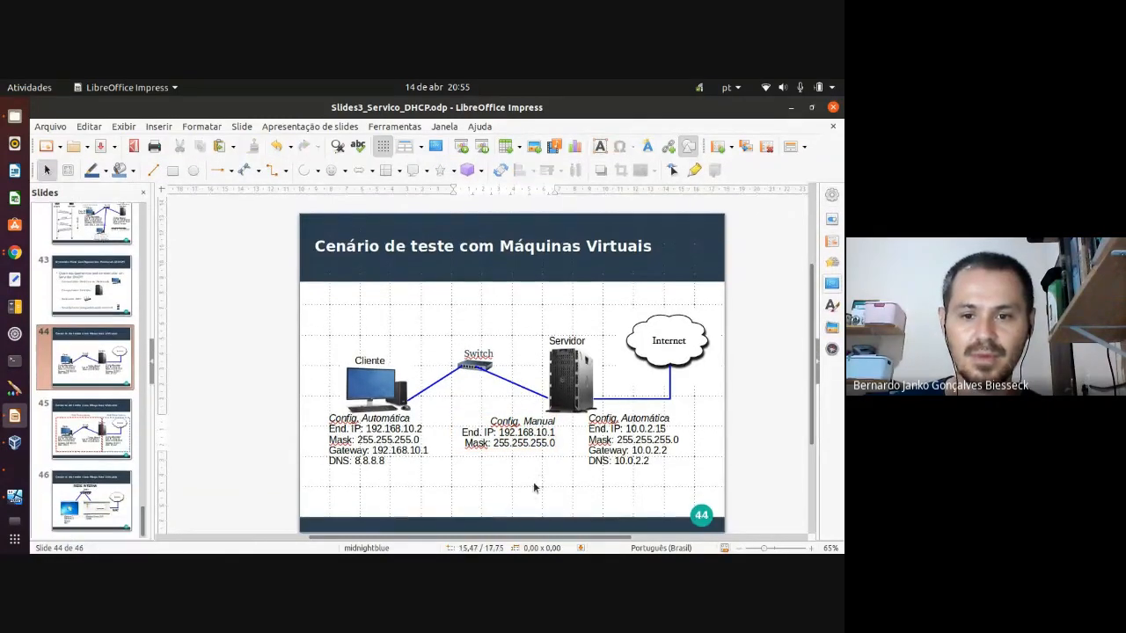
key(alt+Tab)
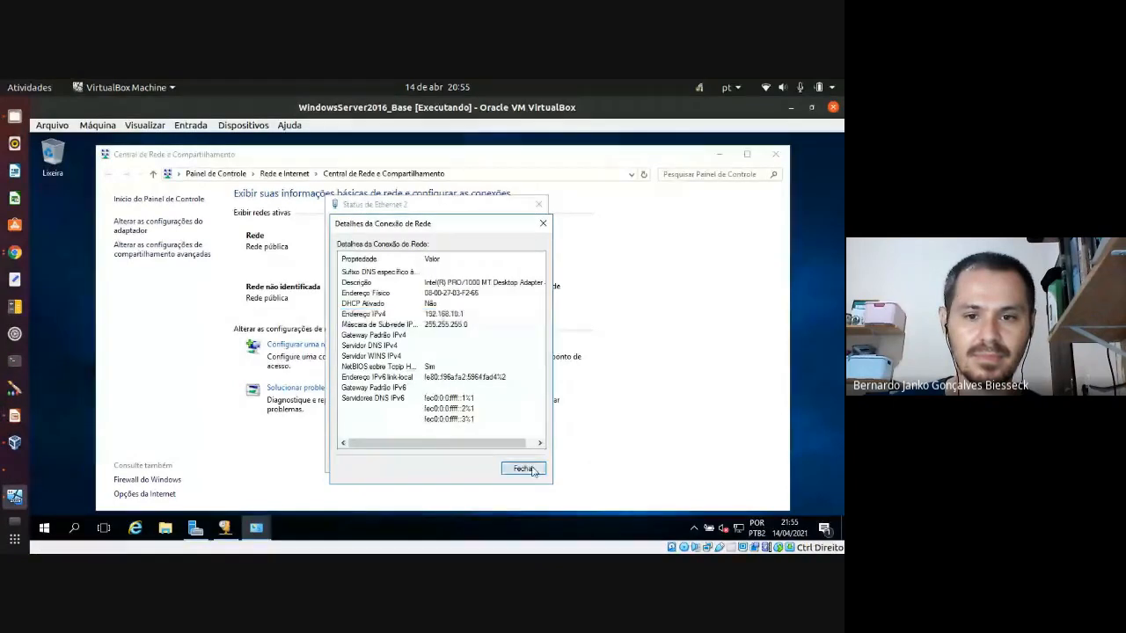
click(533, 473)
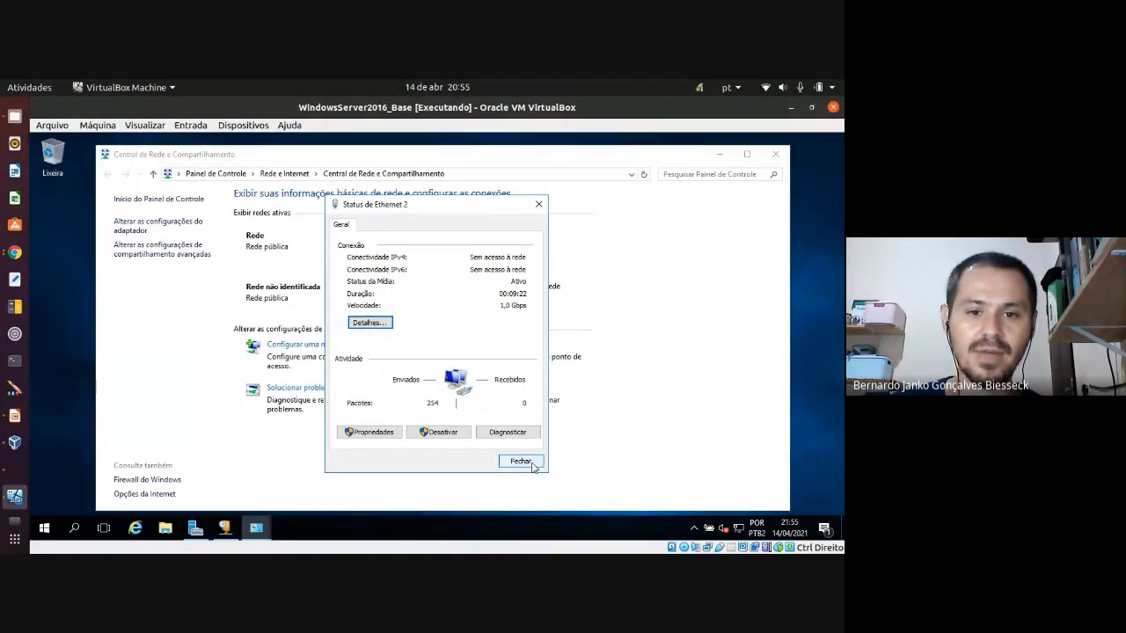
click(521, 461)
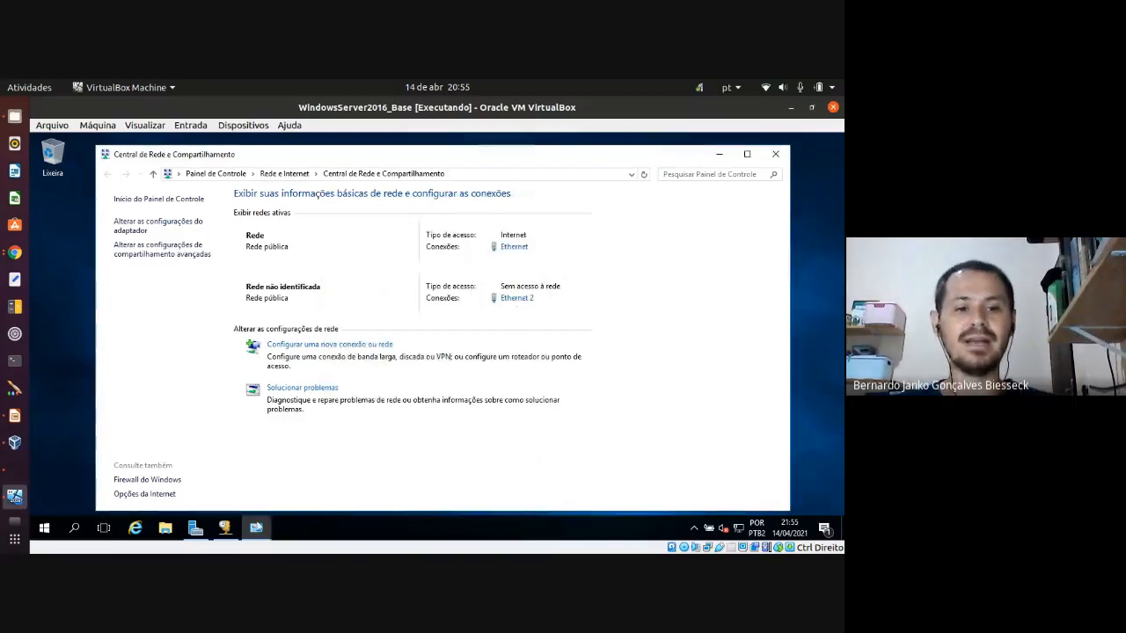
Step: Bring up the DHCP console, enlarge its window and widen its tree pane, and expand the server and its IPv4 node
mouse_move(225, 532)
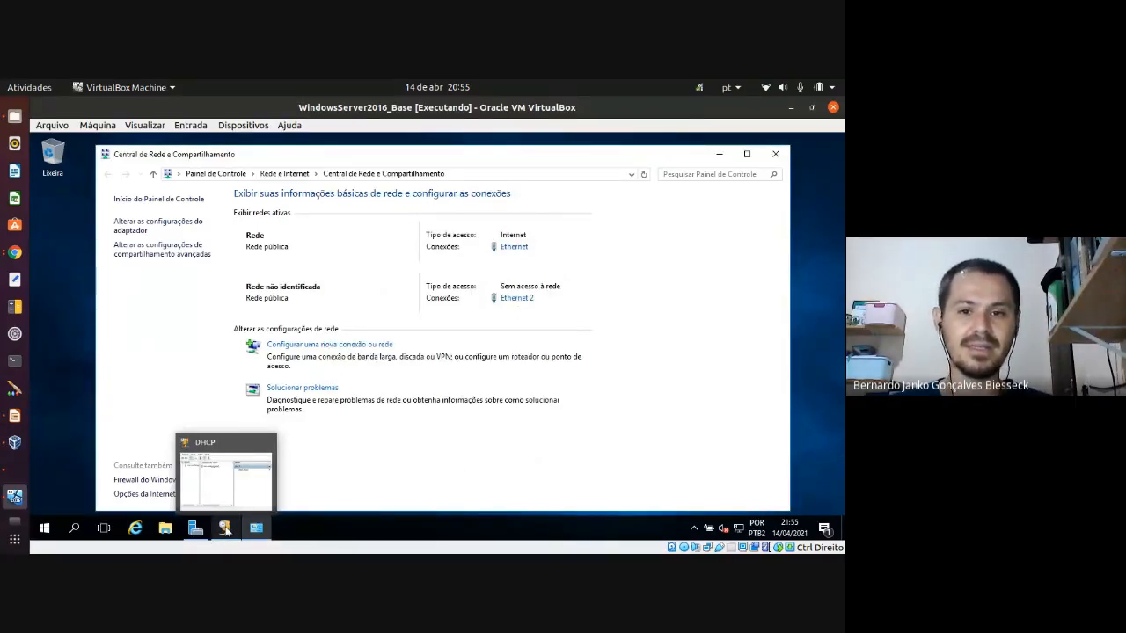
click(225, 528)
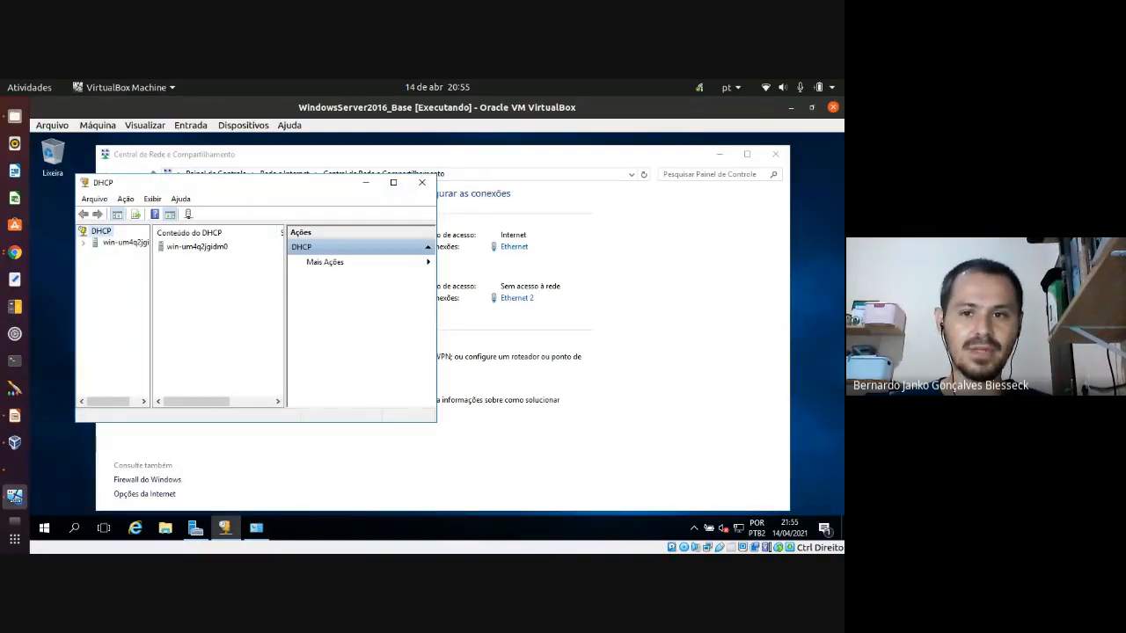
drag(436, 315, 718, 320)
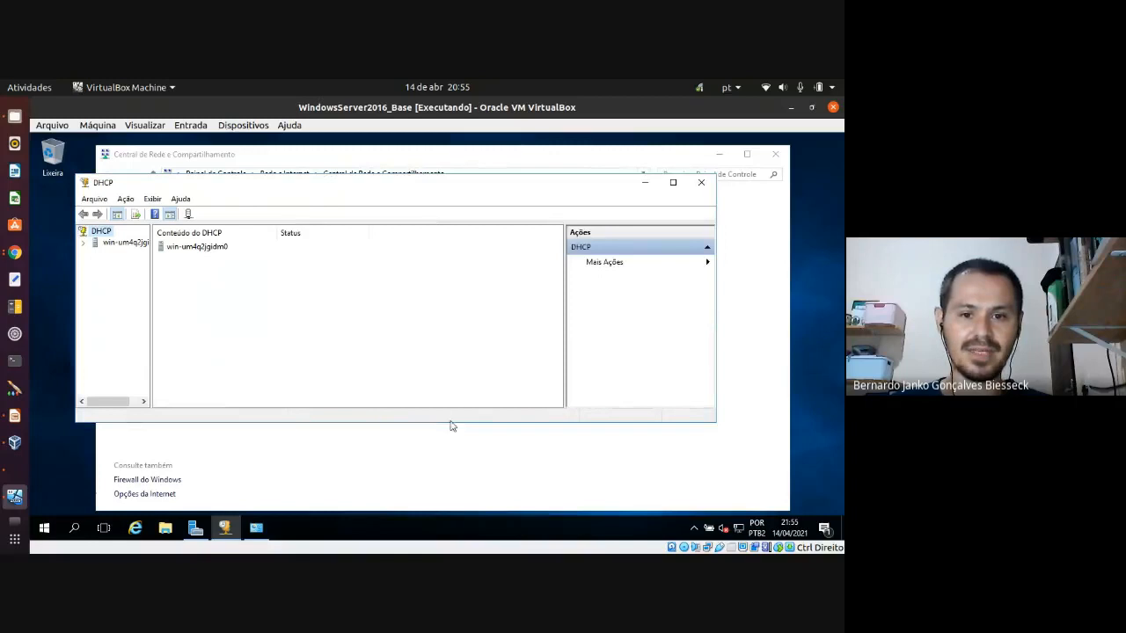
drag(151, 313, 195, 315)
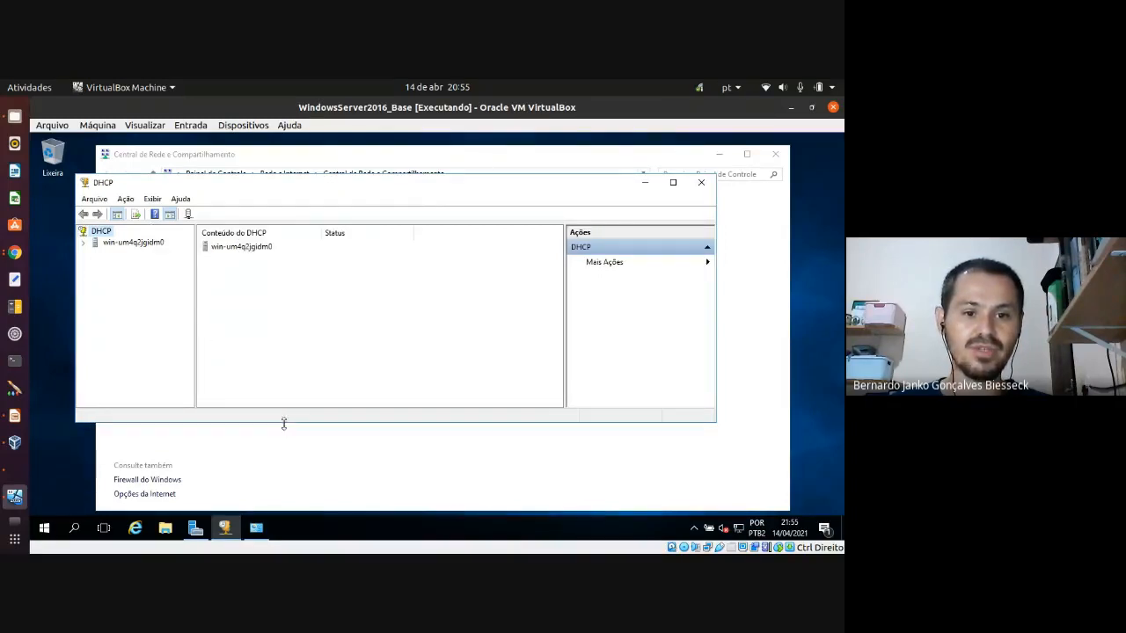
drag(283, 422, 275, 488)
double_click(125, 244)
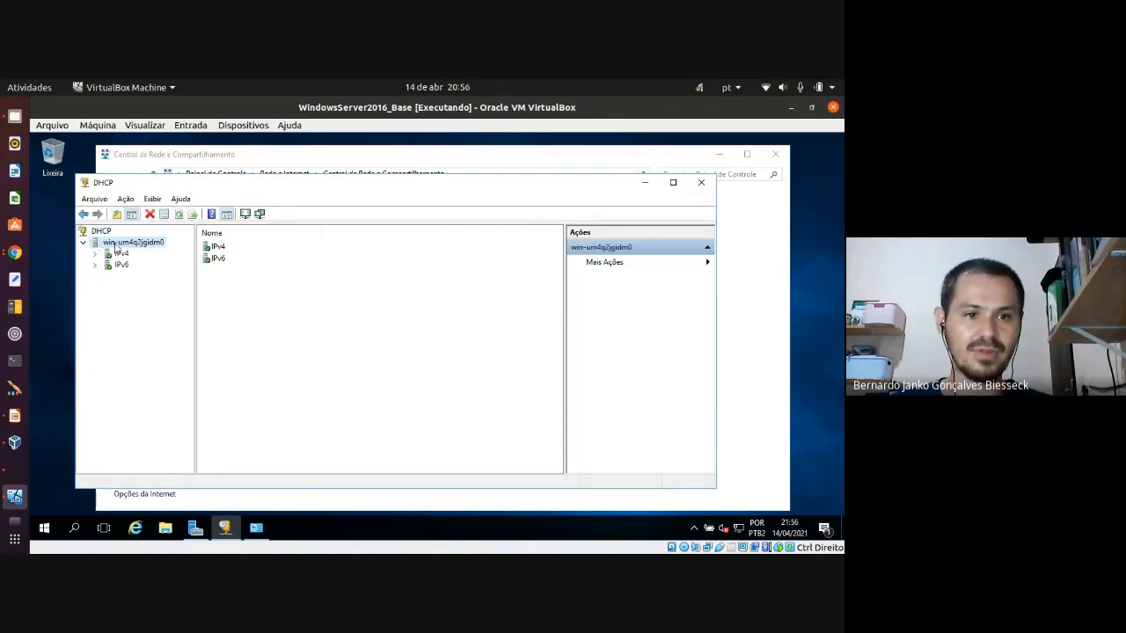
click(95, 254)
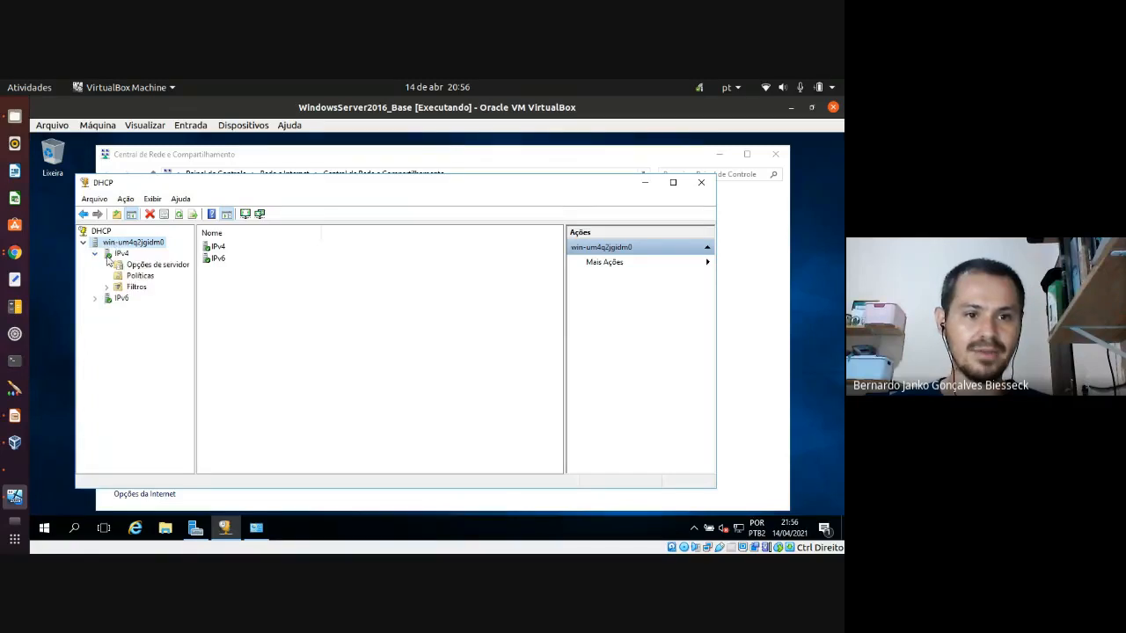
Step: Start a new scope under IPv4, name it "Lan House do" followed by the owner's first name, and continue to the IP address range
right_click(124, 257)
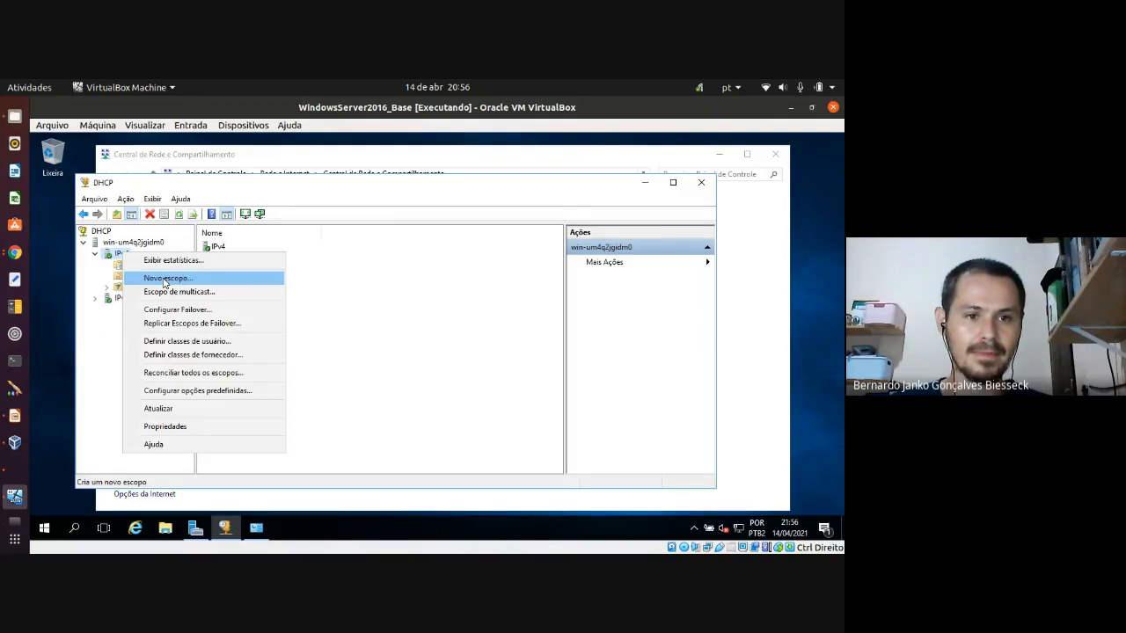
click(200, 280)
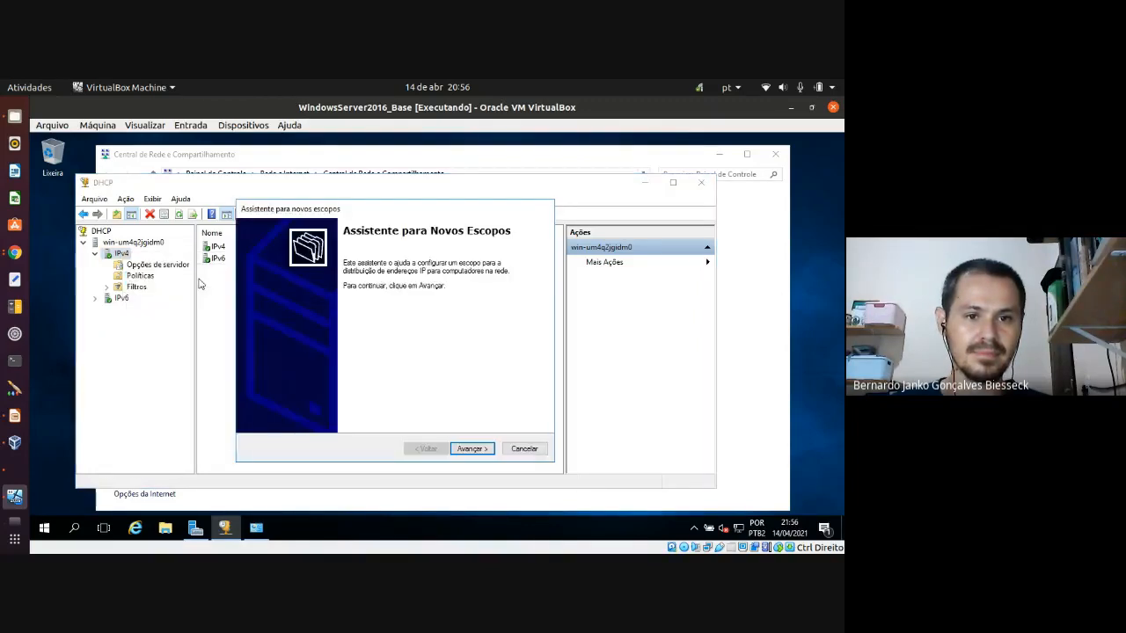
click(470, 449)
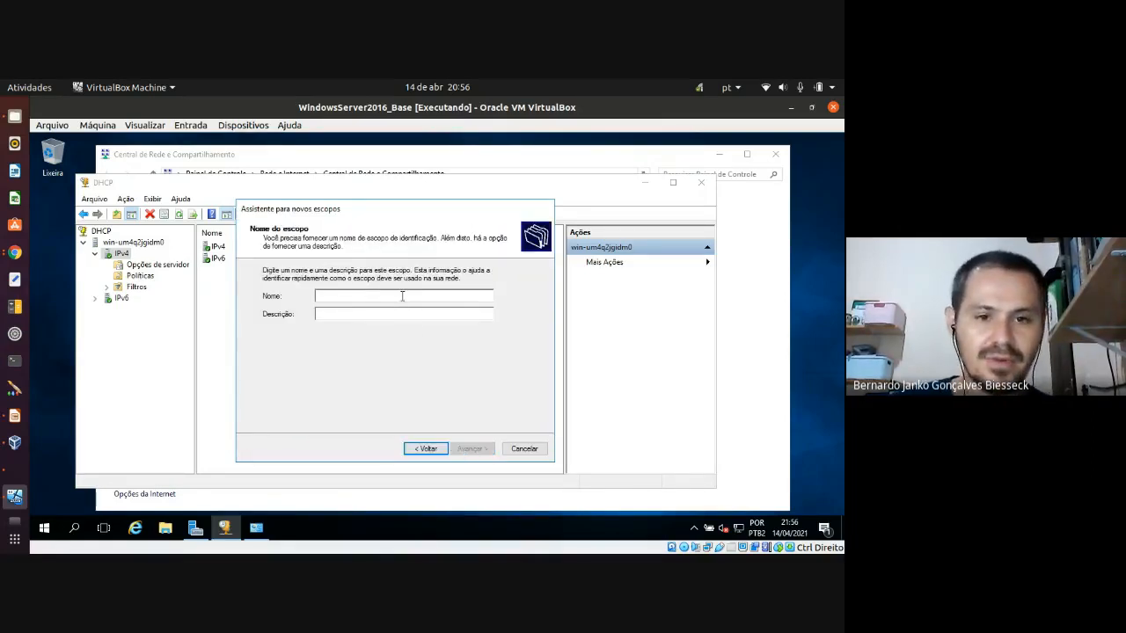
text(Lan)
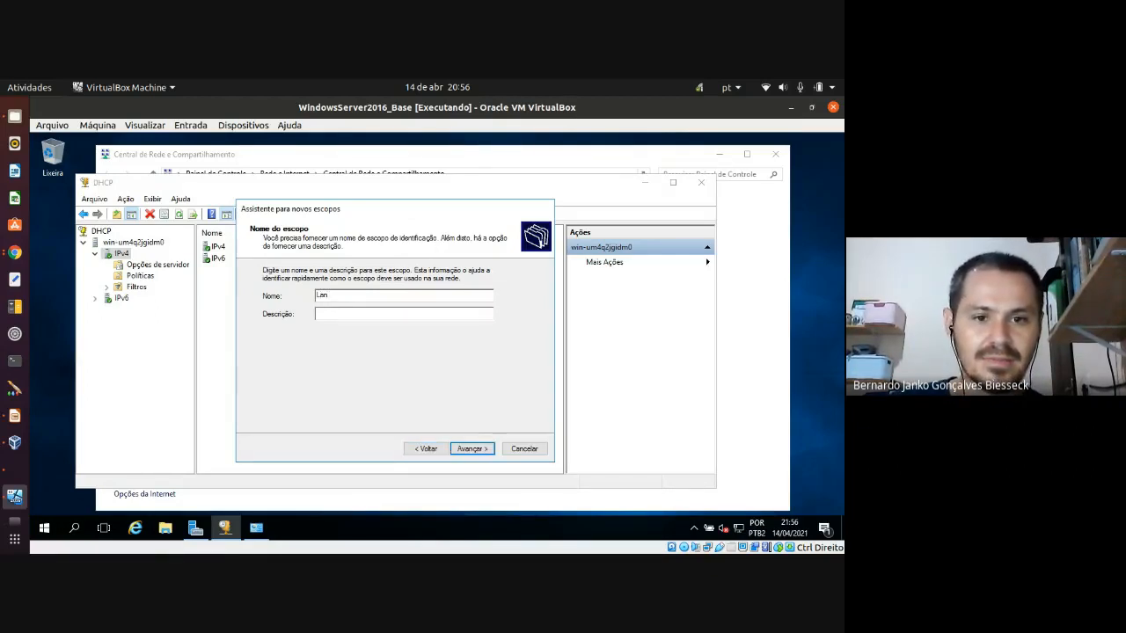
text( Hou)
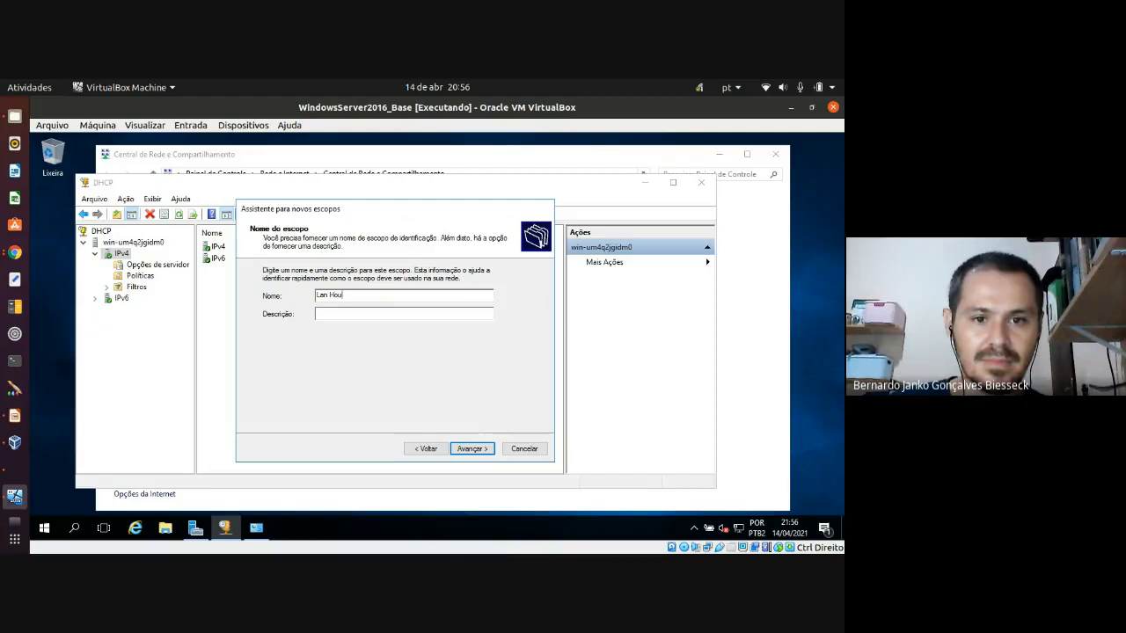
text(se do Bernardo)
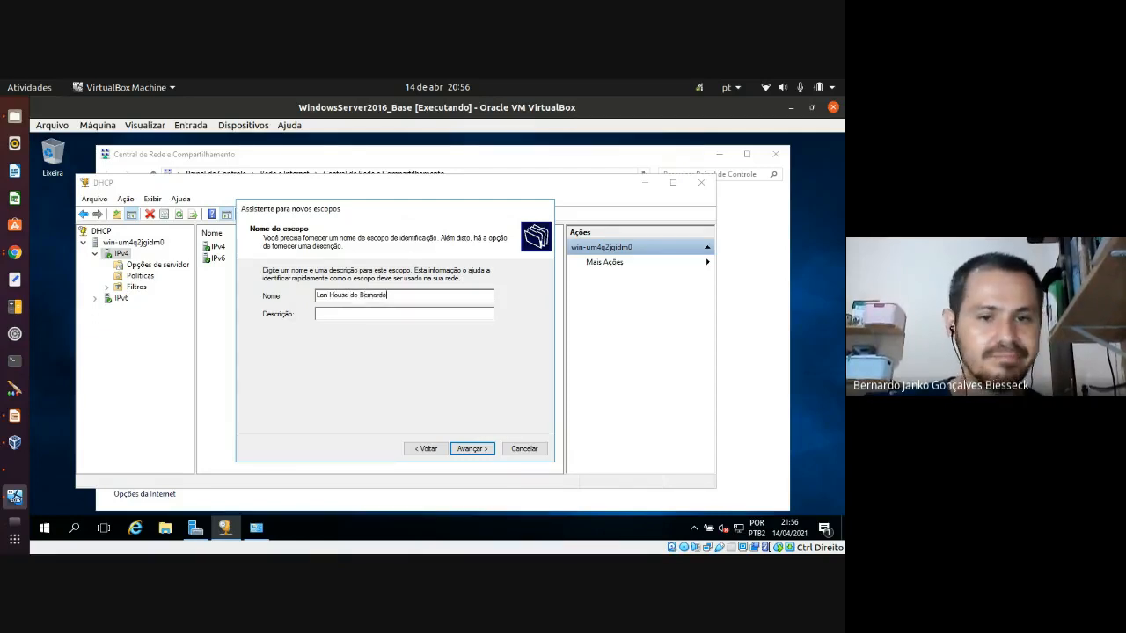
click(462, 451)
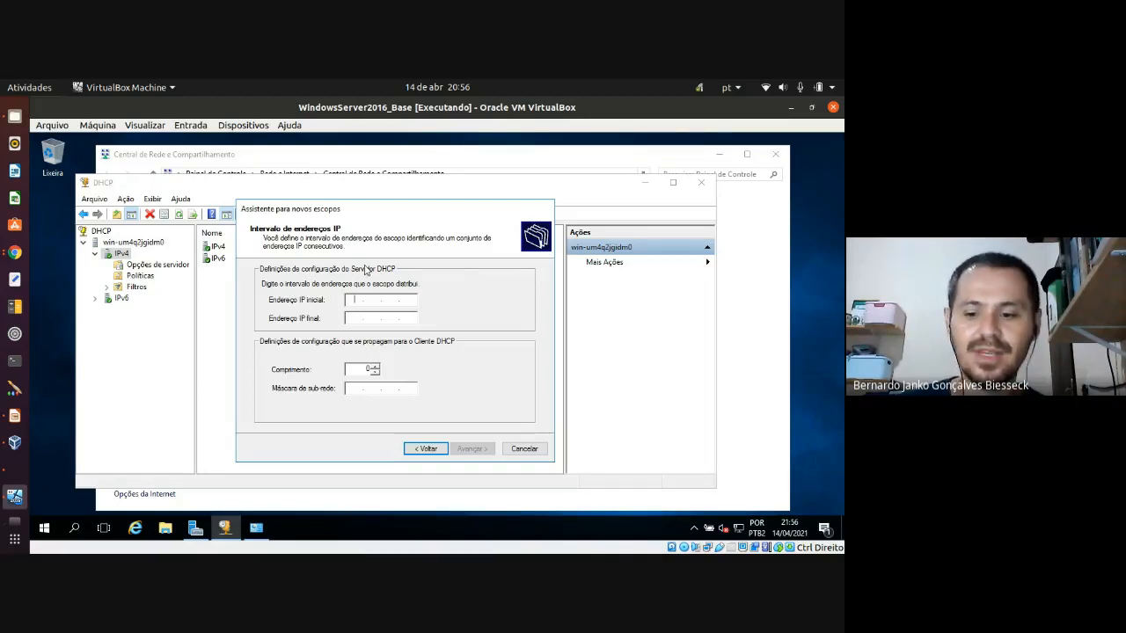
Step: Set the scope's address range to start at 192.168.10.2 and end at 192.168.10.254
text(2.)
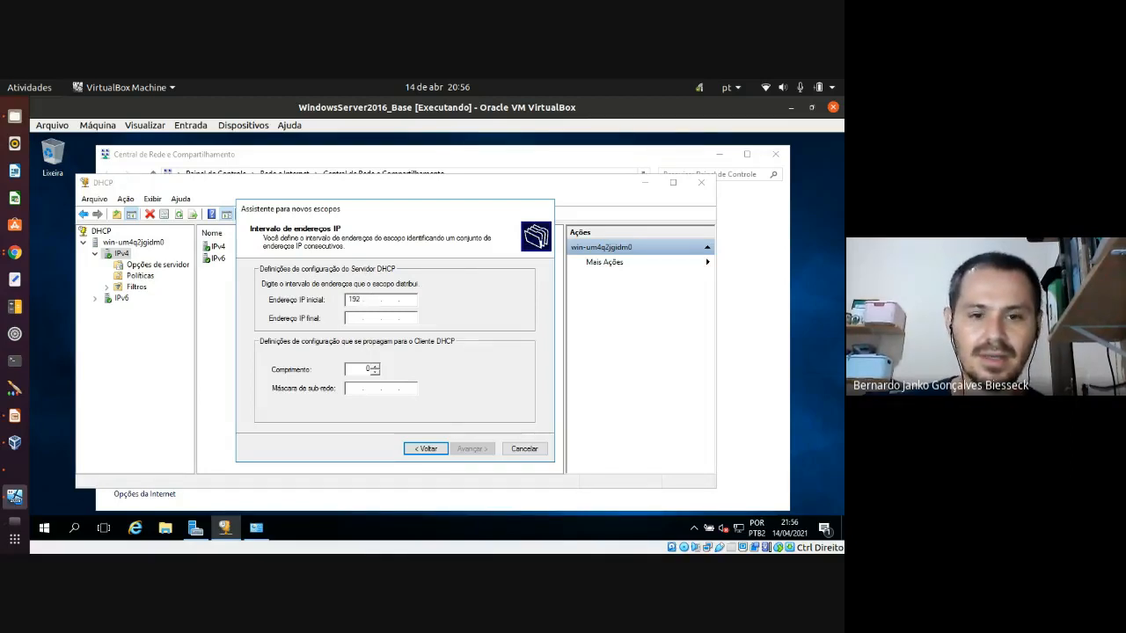
text(168.)
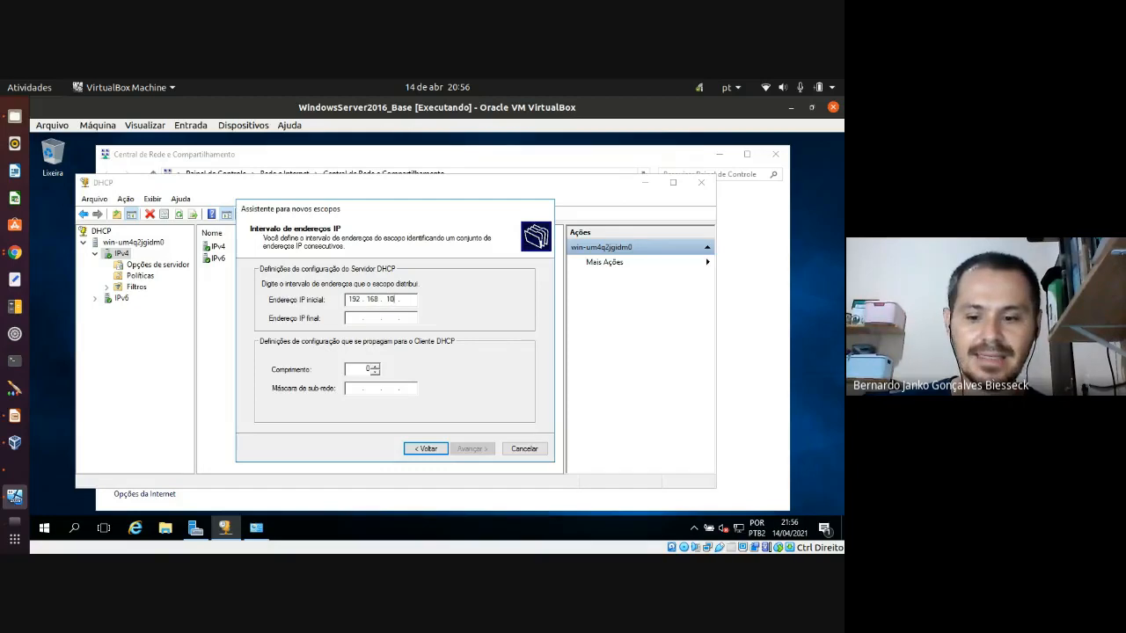
text(10.)
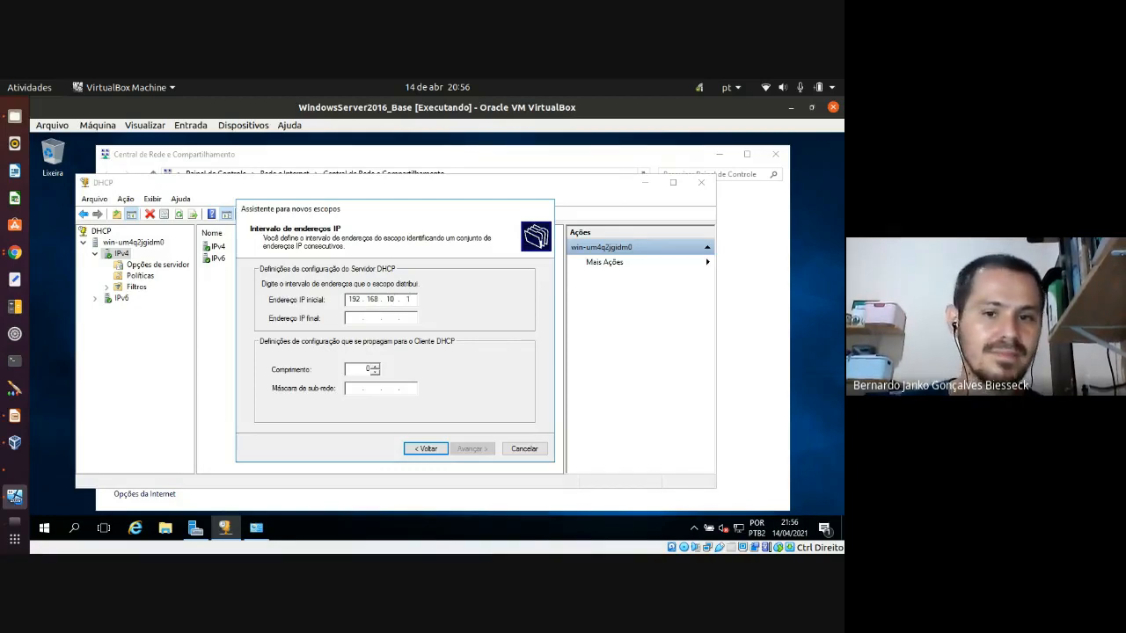
text(1)
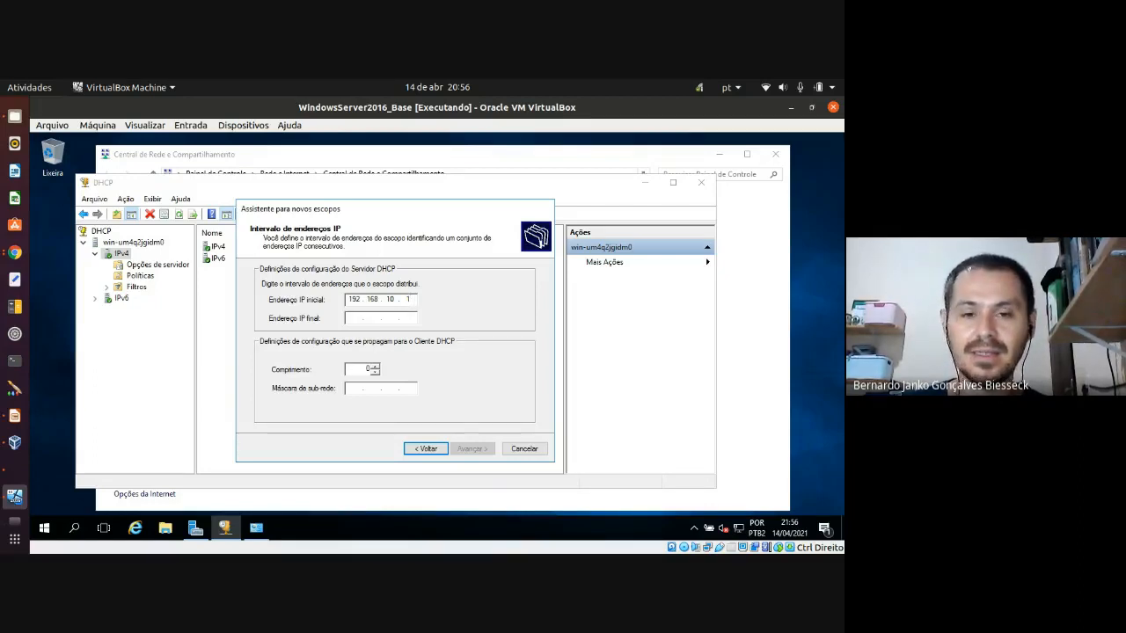
key(BackSpace)
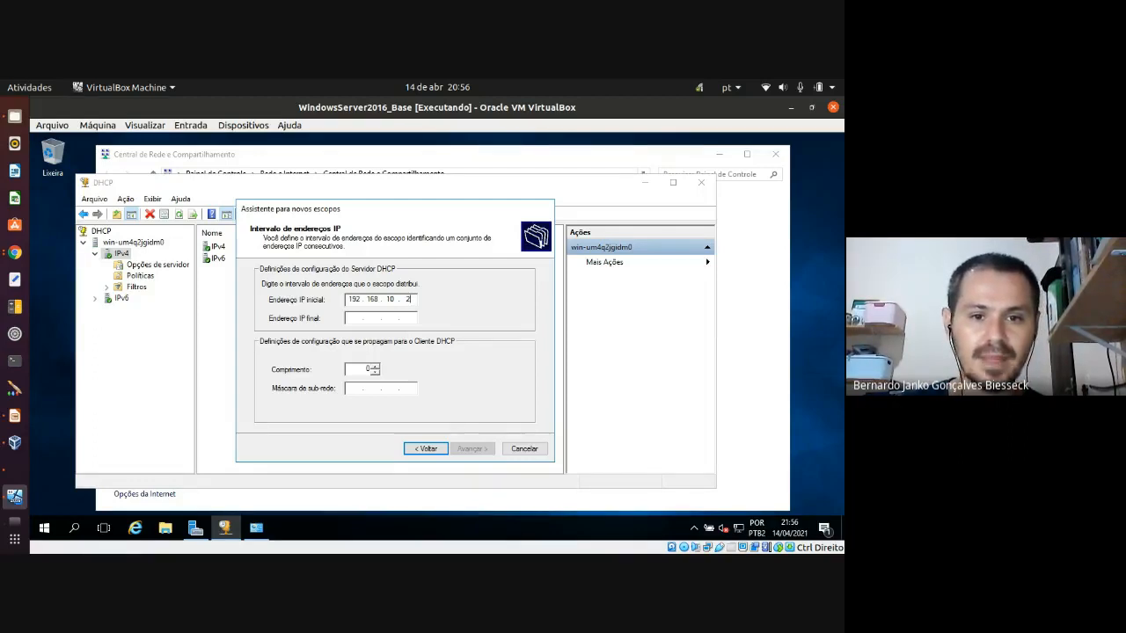
key(Tab)
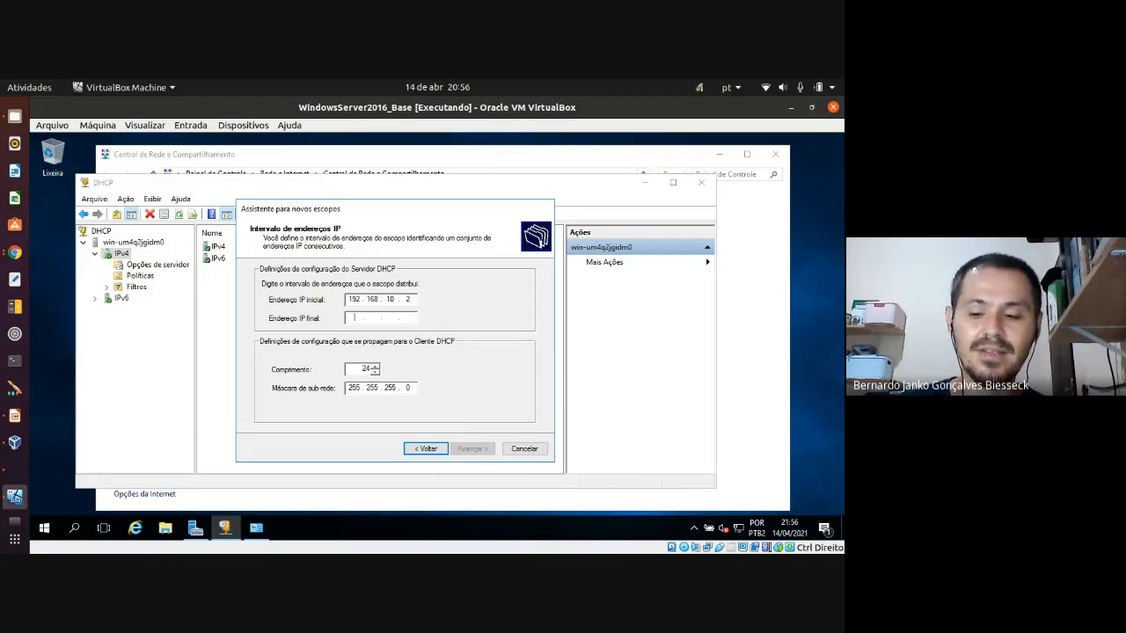
text(192 . )
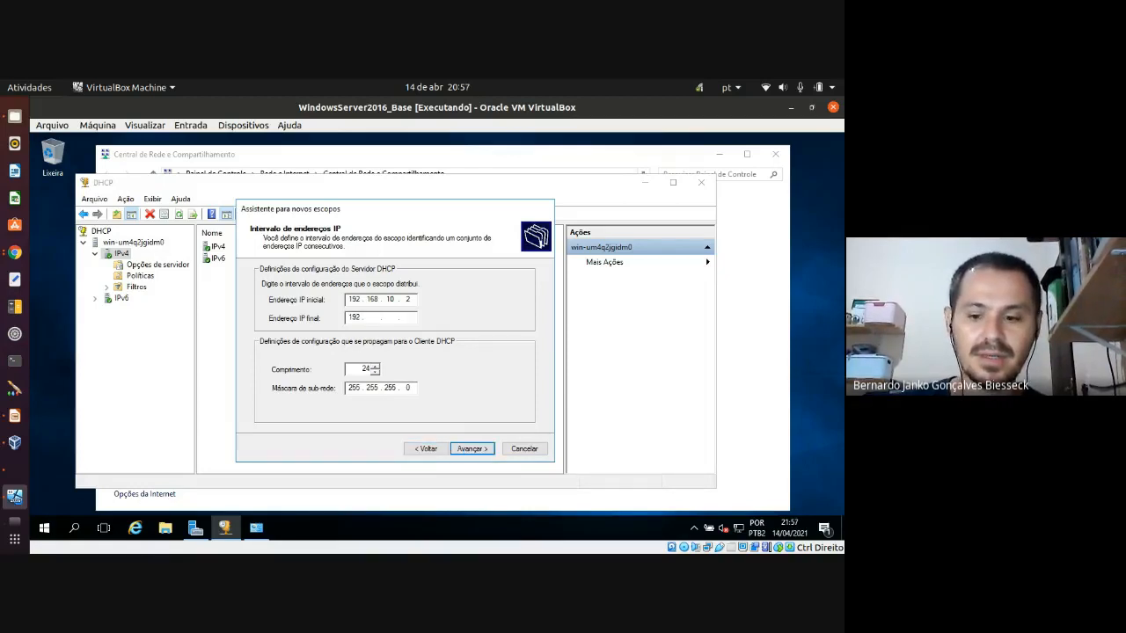
text(168 . 10 . )
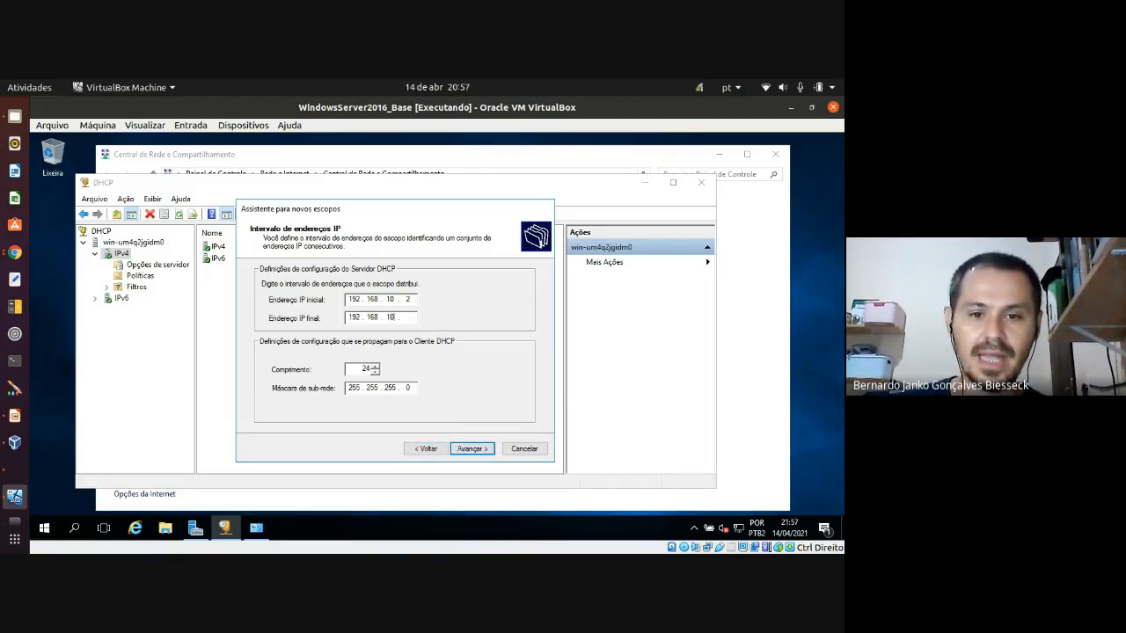
text(254)
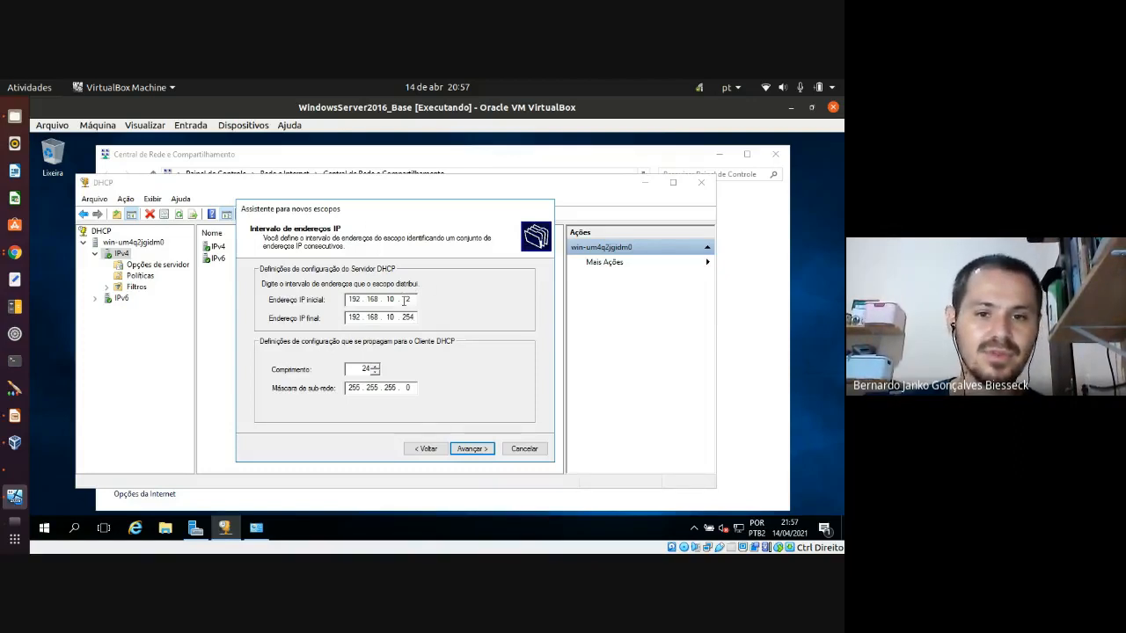
double_click(410, 300)
text(10)
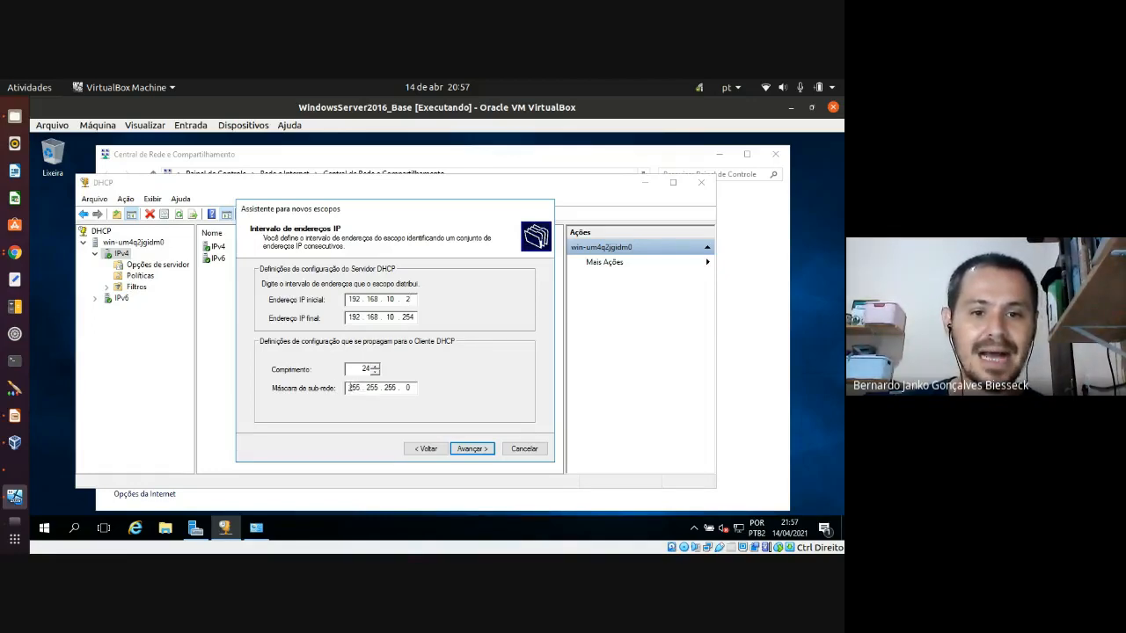
Step: Review the subnet mask and prefix length proposed for the clients, and accept the address range
drag(351, 387, 378, 388)
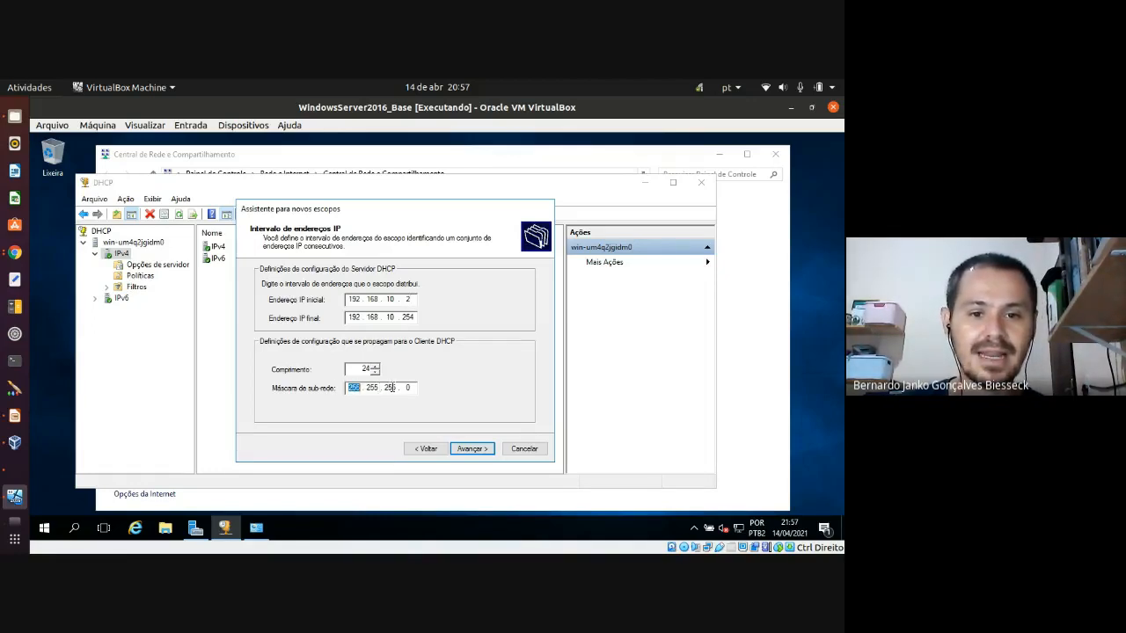
click(364, 388)
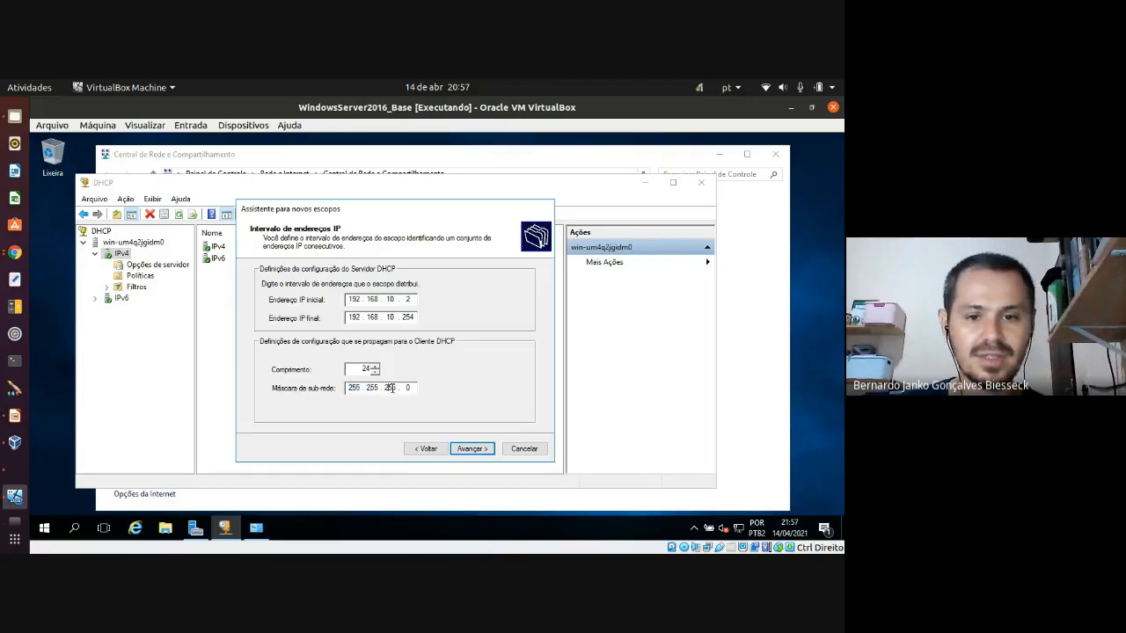
click(410, 388)
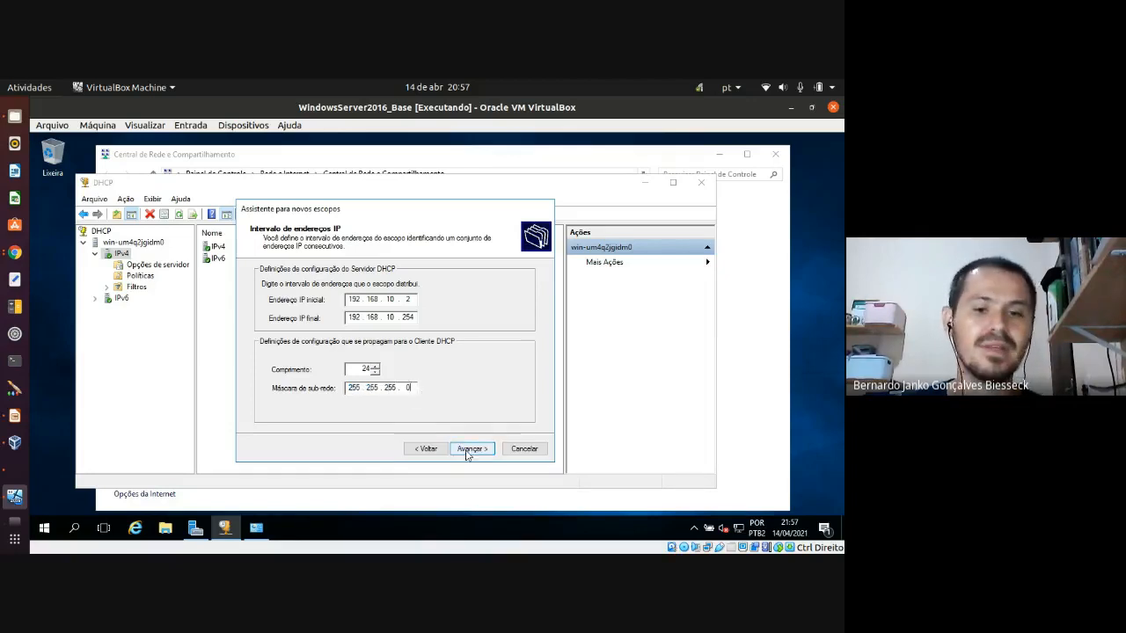
double_click(363, 370)
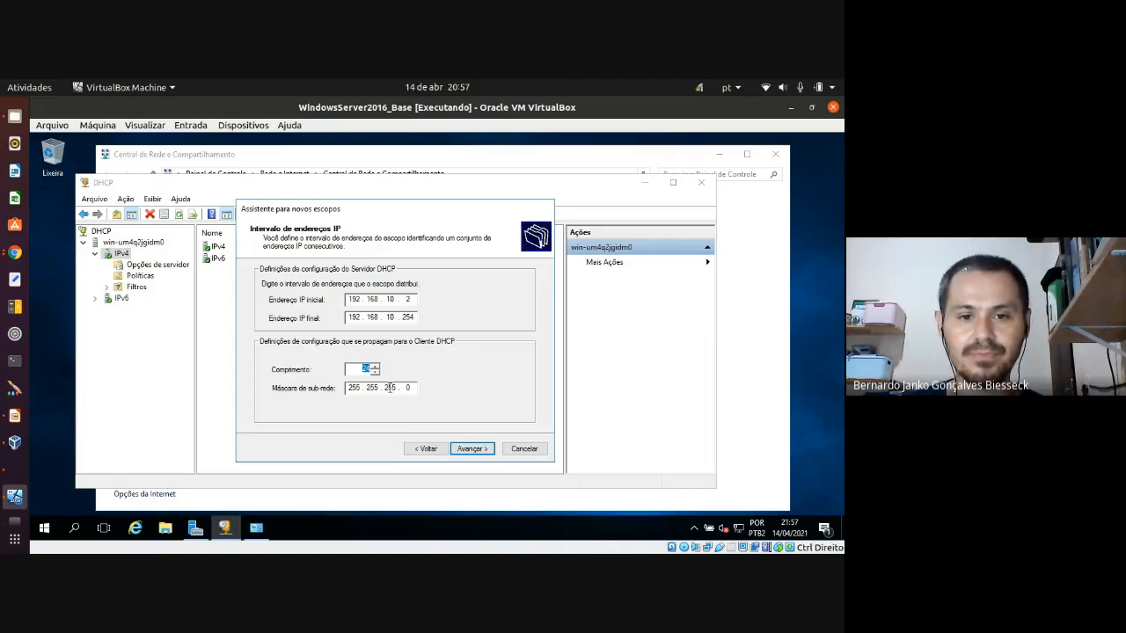
click(469, 449)
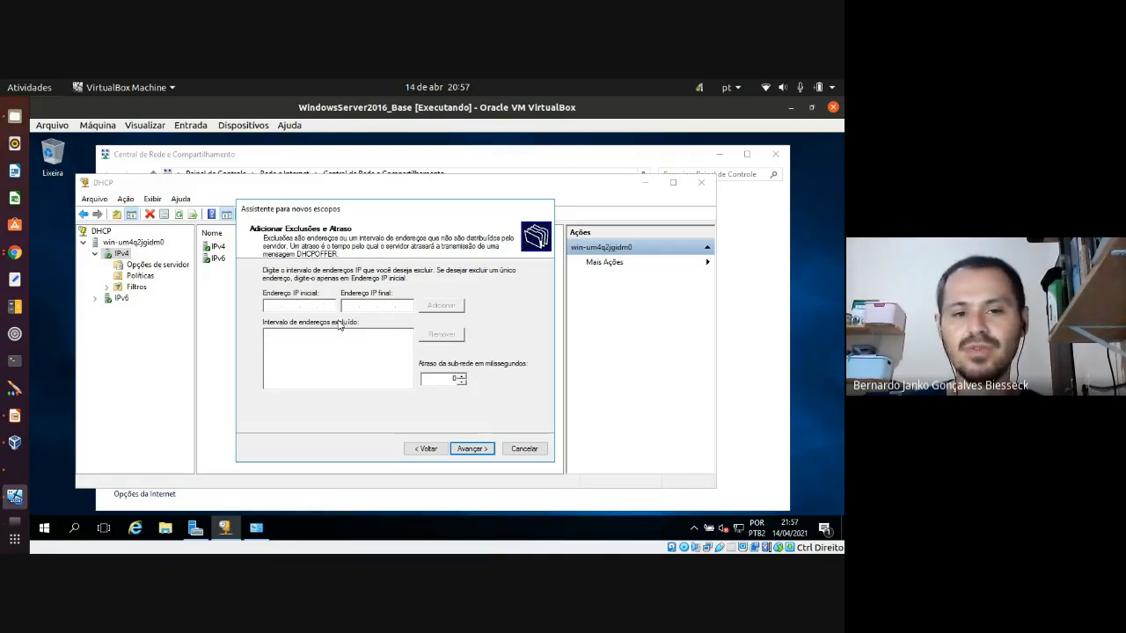
Step: Continue without exclusions and with the default lease duration, choosing to configure the scope's DHCP options now
click(473, 449)
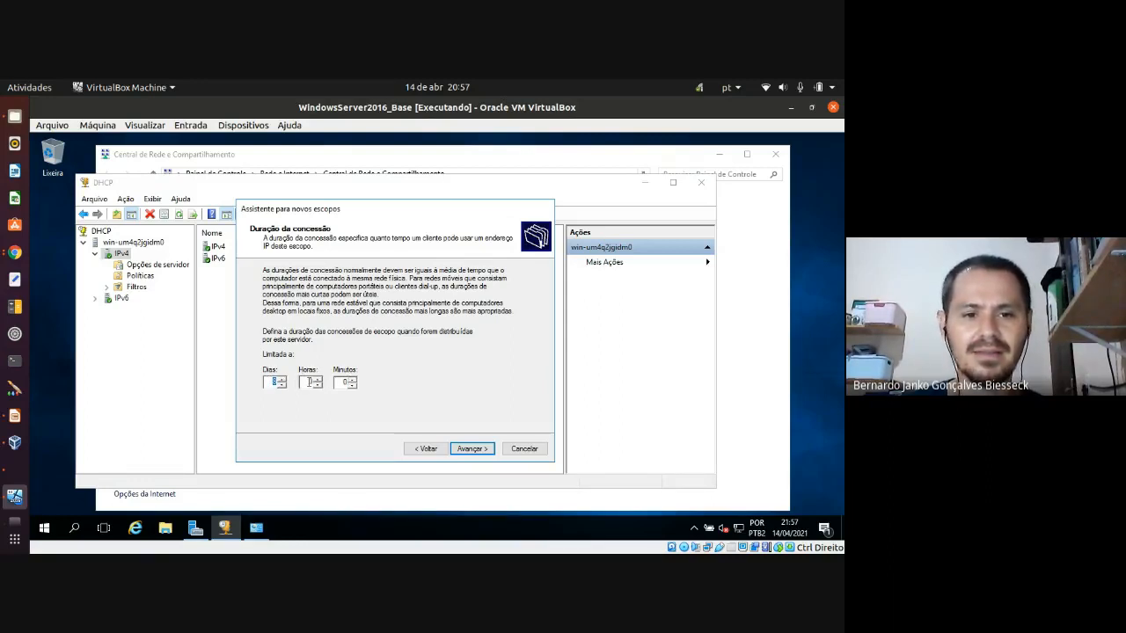
click(477, 450)
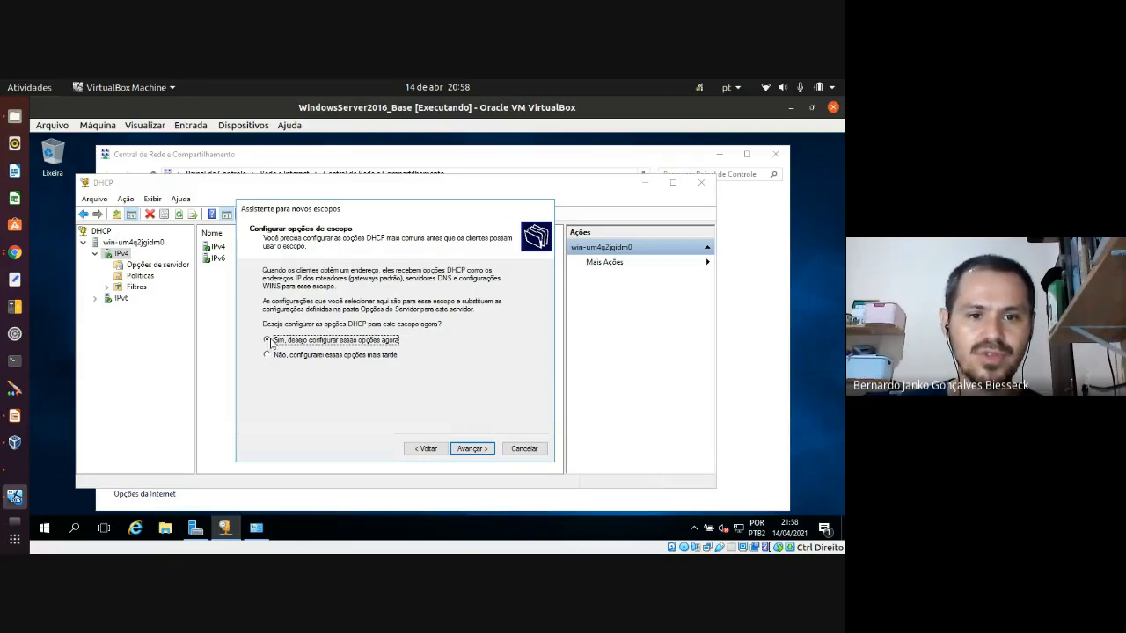
click(468, 449)
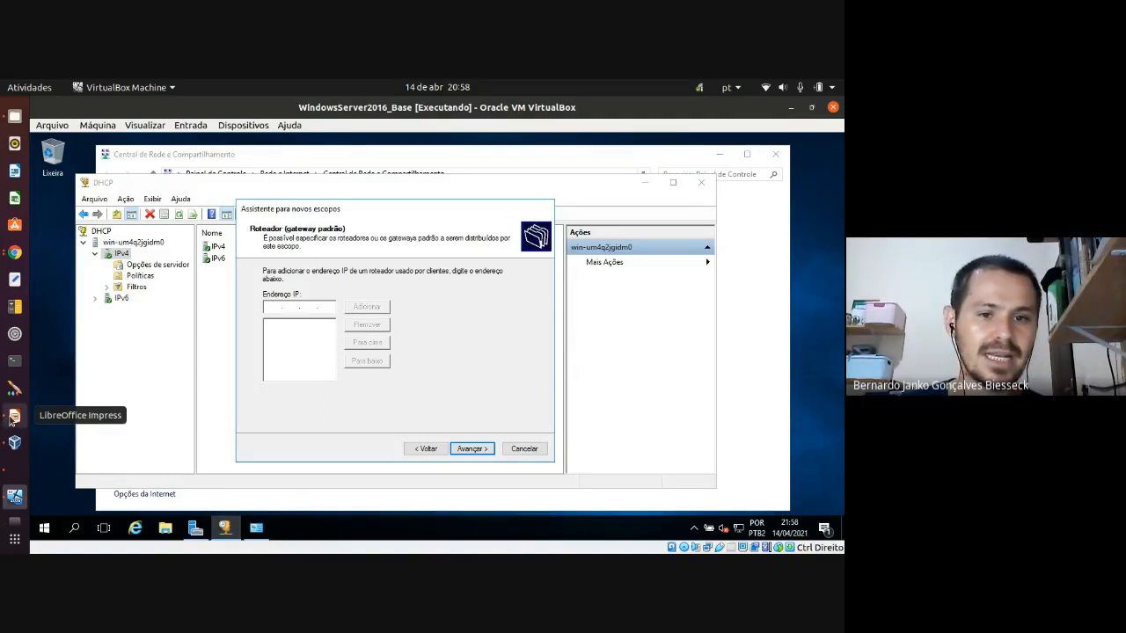
Step: Look up the client gateway on Impress slide 44, and add 192.168.10.1 as the scope's default gateway in the server machine
click(12, 419)
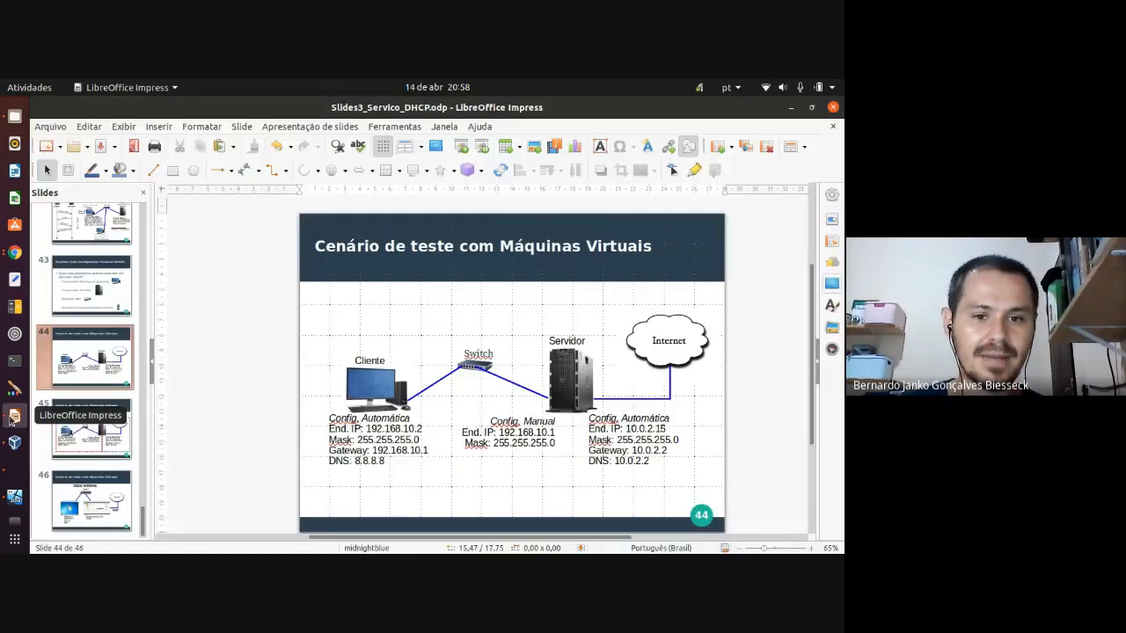
click(374, 451)
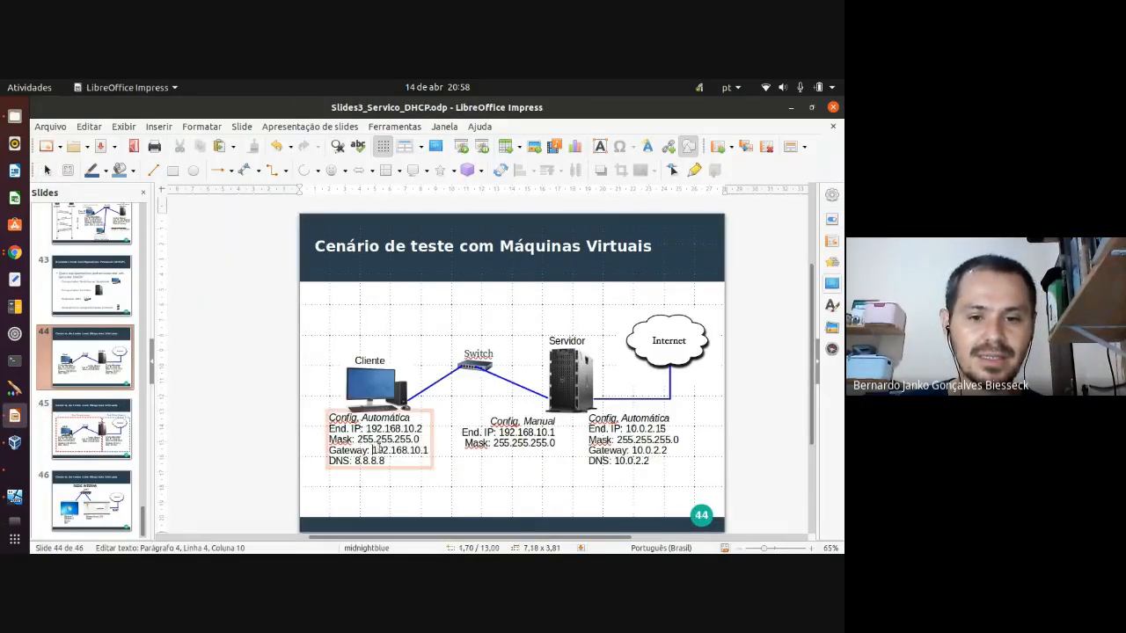
drag(372, 450, 428, 451)
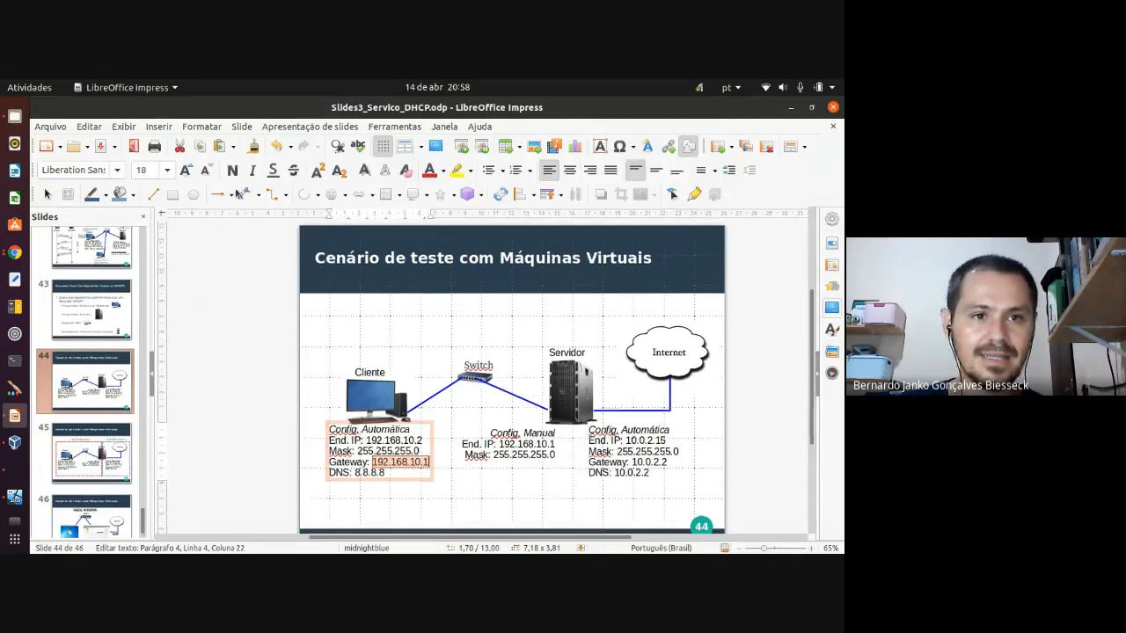
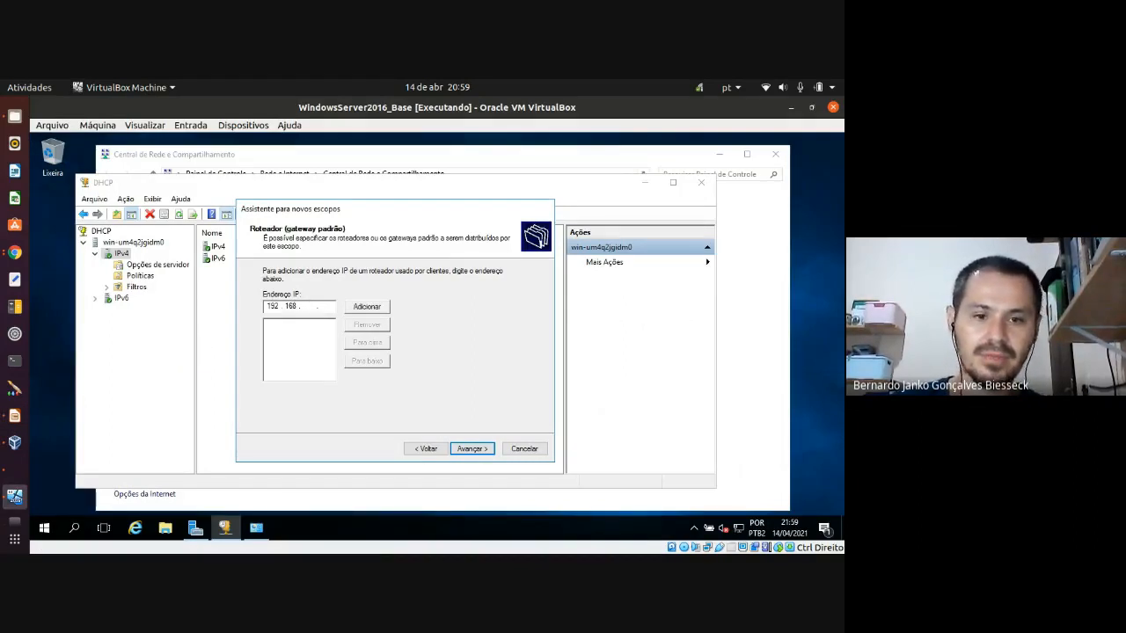
text(10.1)
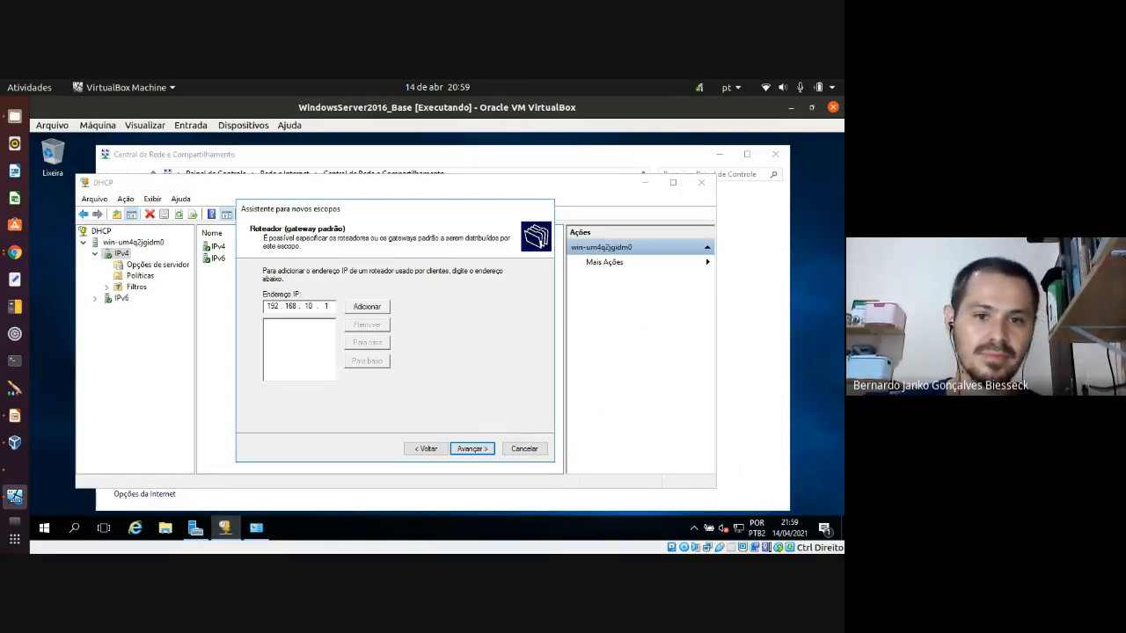
click(368, 308)
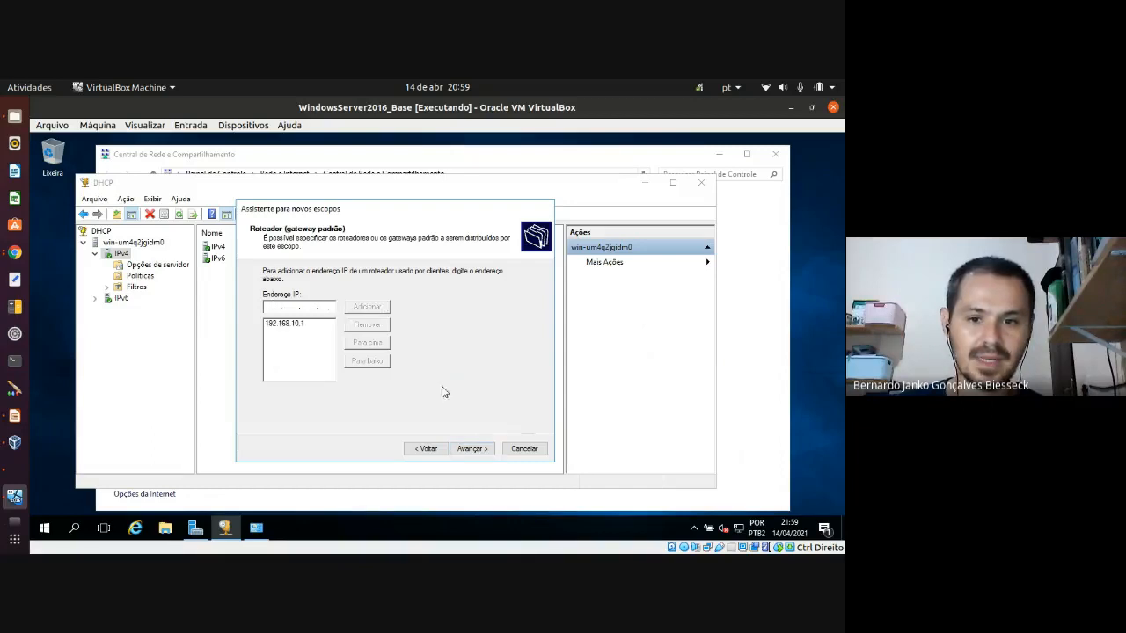
click(473, 450)
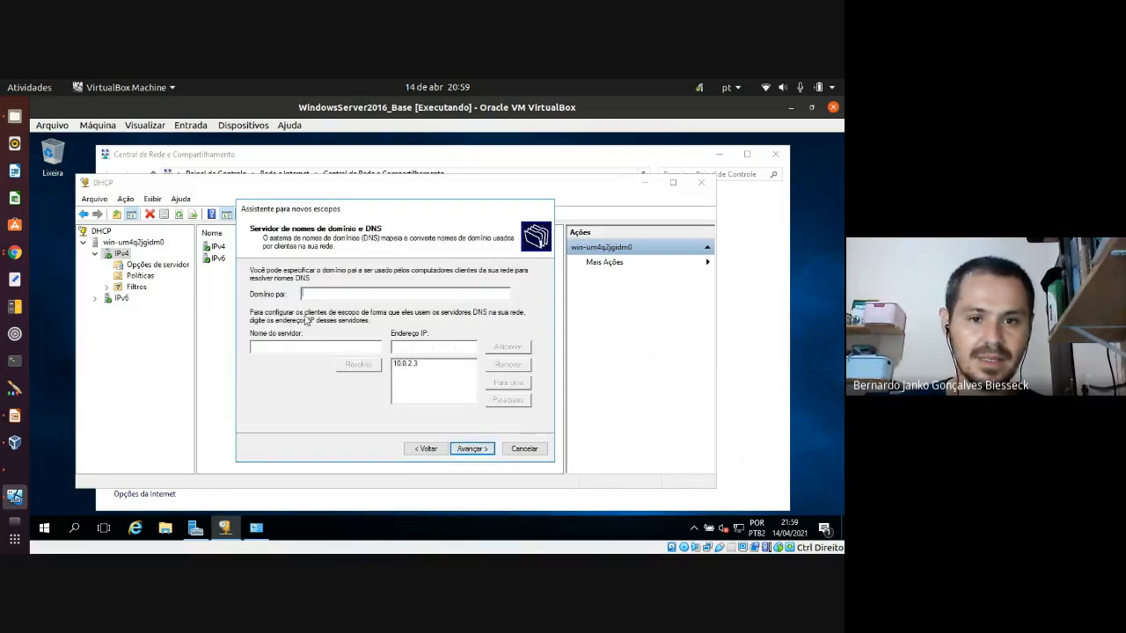
Step: Add 8.8.8.8 to the scope's DNS servers, leaving the parent domain empty, and continue to the WINS settings
click(395, 349)
text(8.)
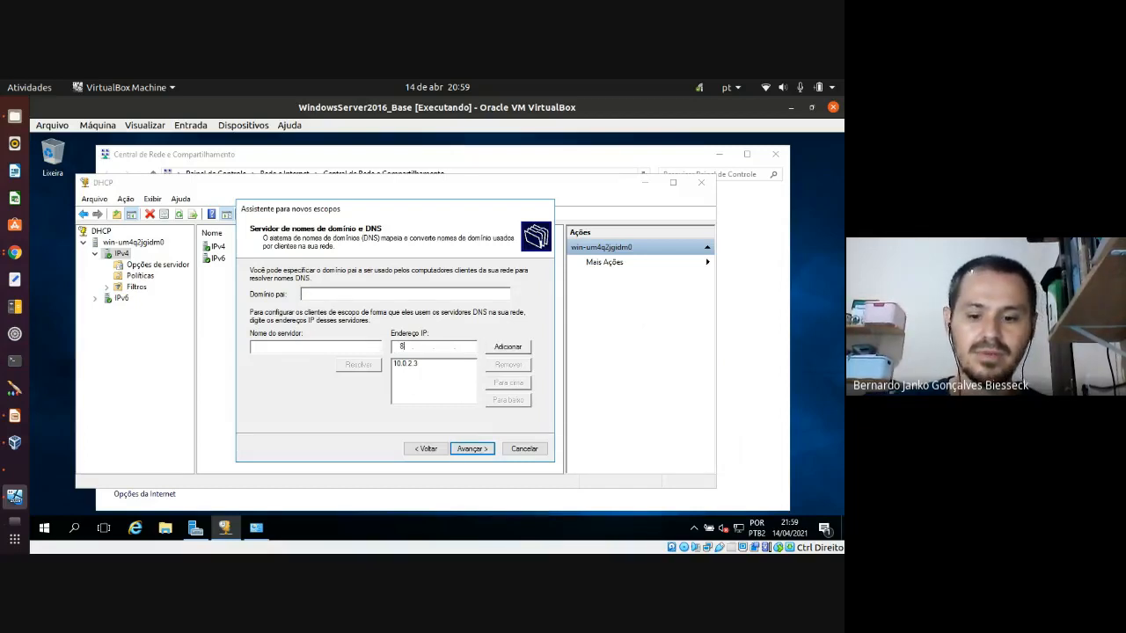
text(8.8.8)
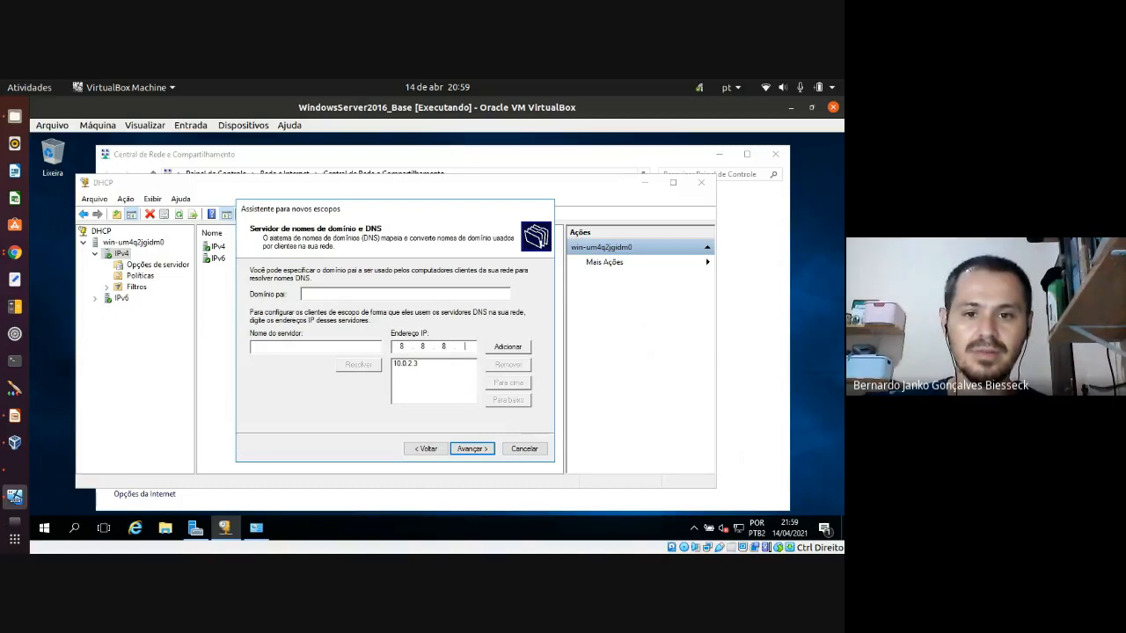
click(523, 349)
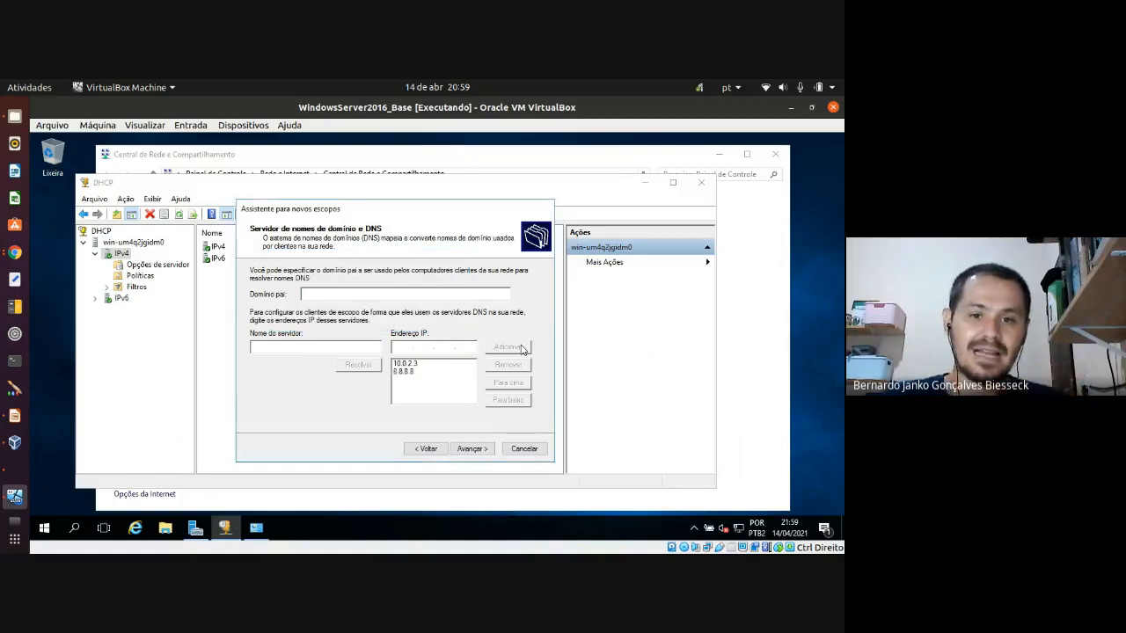
click(472, 449)
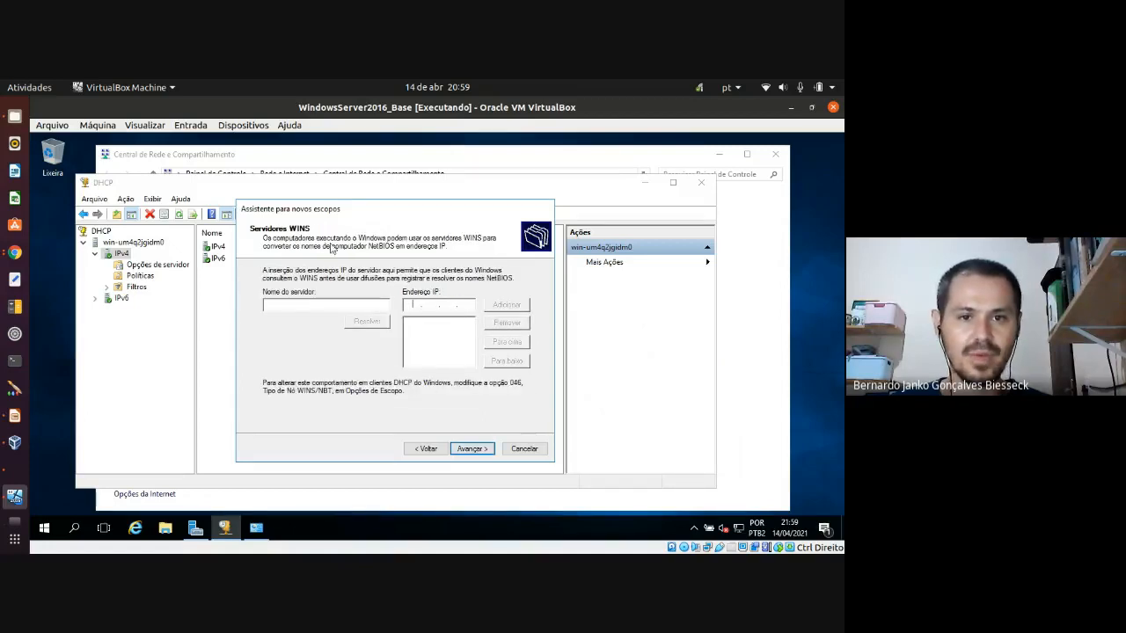
Step: Skip the WINS servers and finish the new scope with immediate activation
click(482, 452)
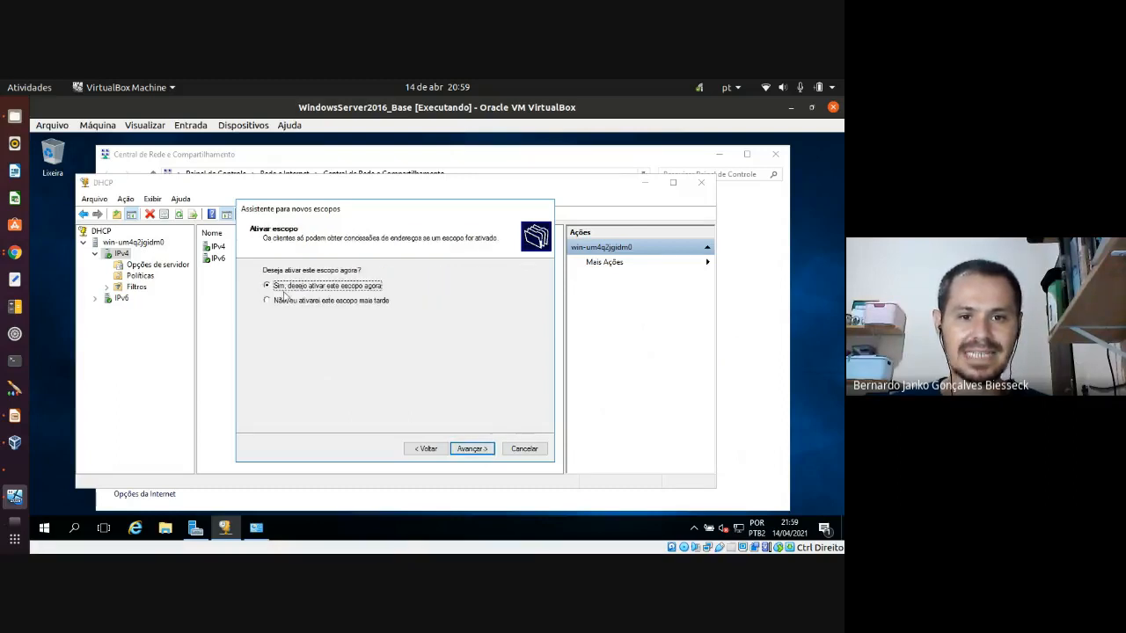
click(461, 450)
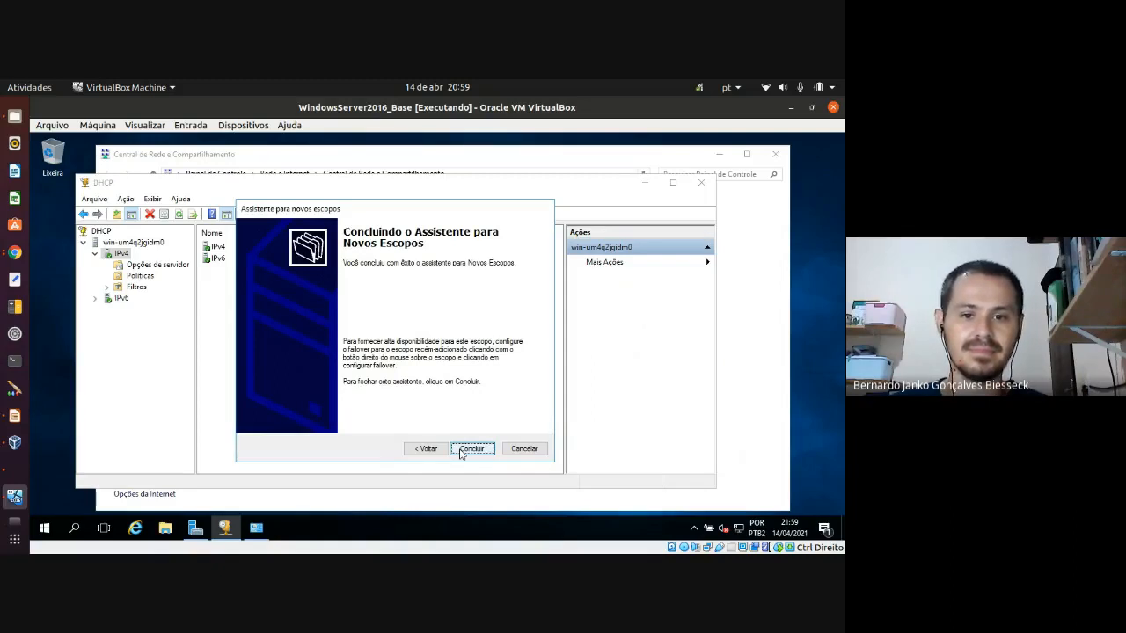
click(472, 450)
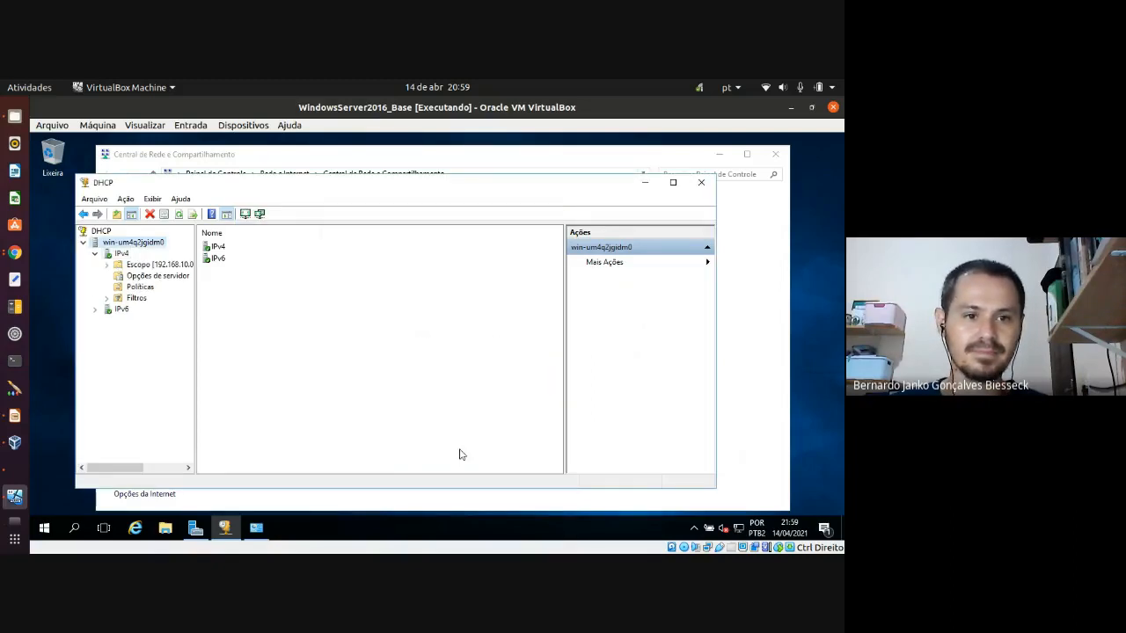
Step: Expand the new 192.168.10.0 scope under IPv4 and refresh it
double_click(184, 265)
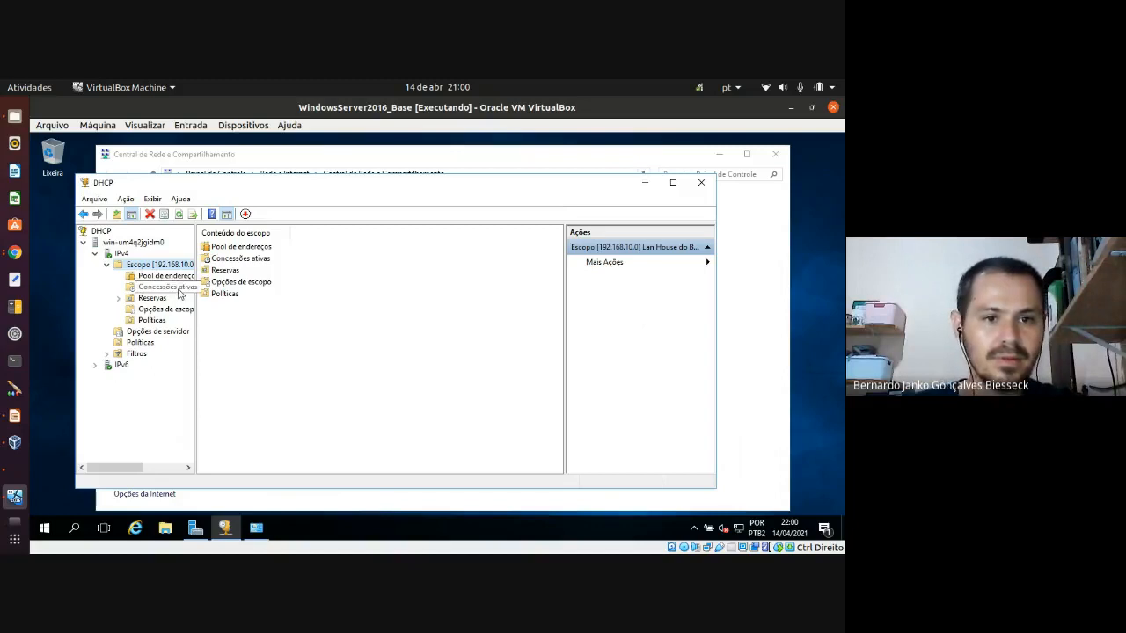
right_click(163, 267)
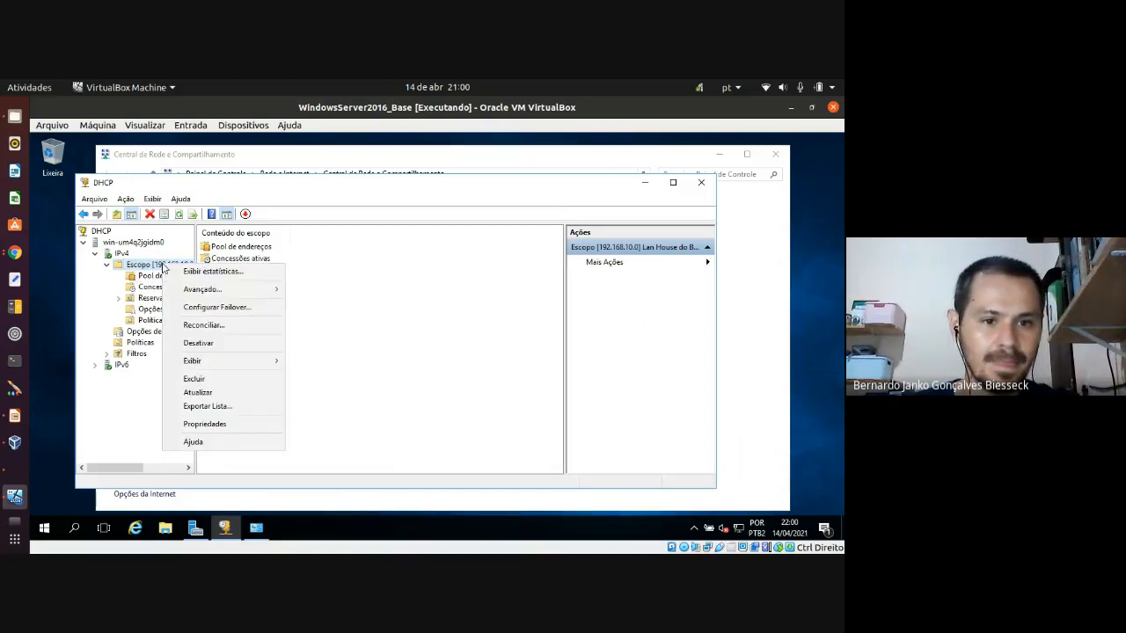
click(198, 393)
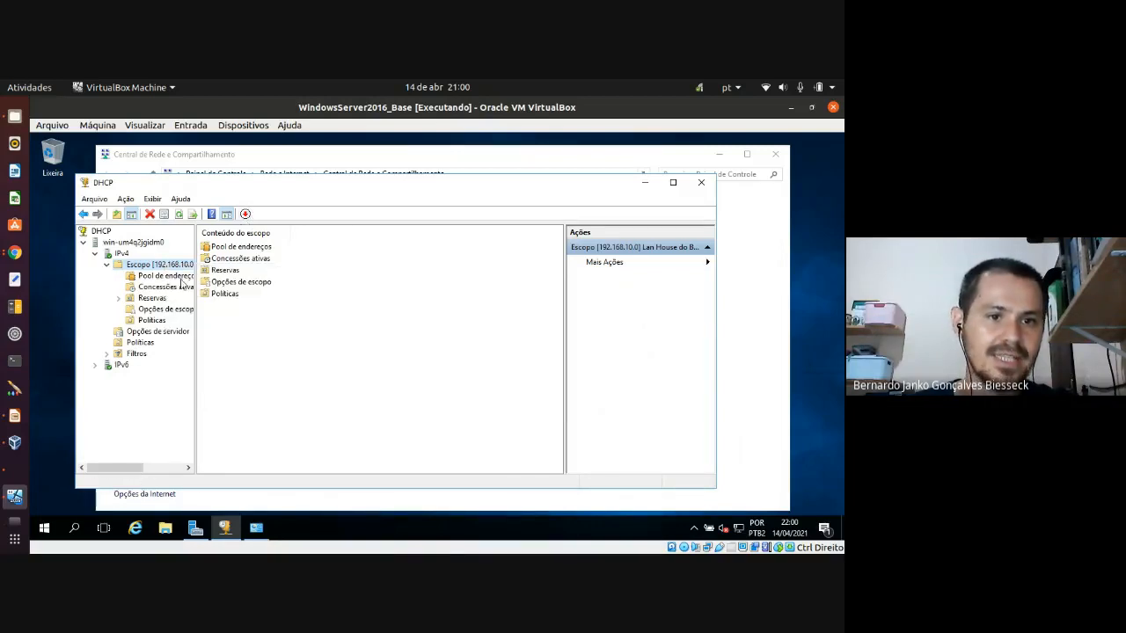
Step: Show the active leases of the 192.168.10.0 scope and arrange the Windows 10 and Windows Server 2016 machines side by side
drag(194, 333, 306, 333)
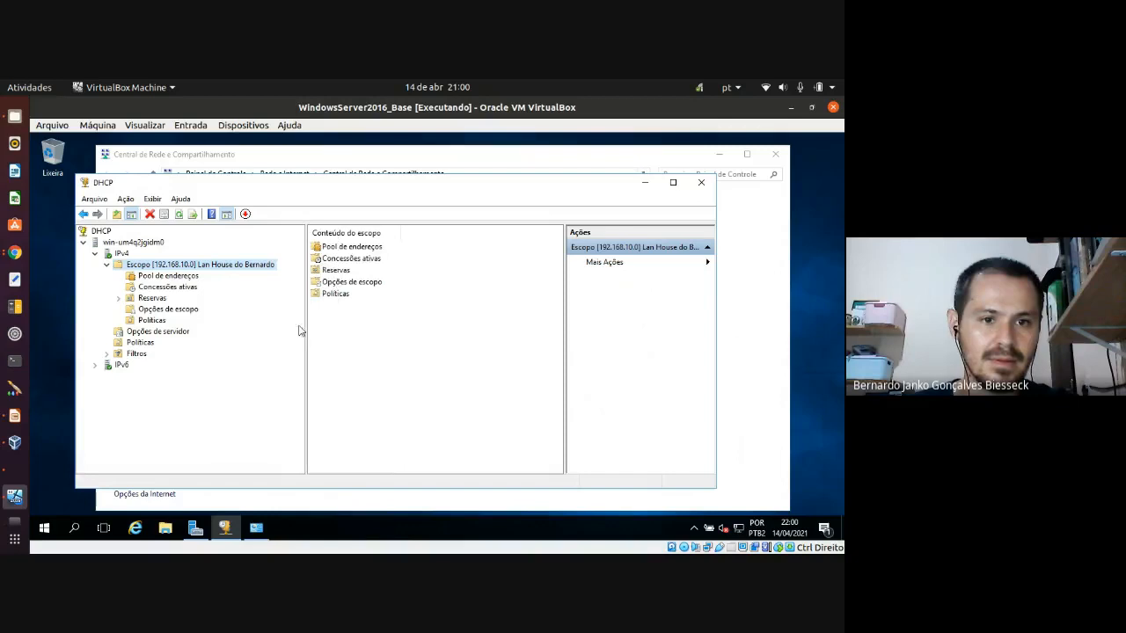
click(172, 287)
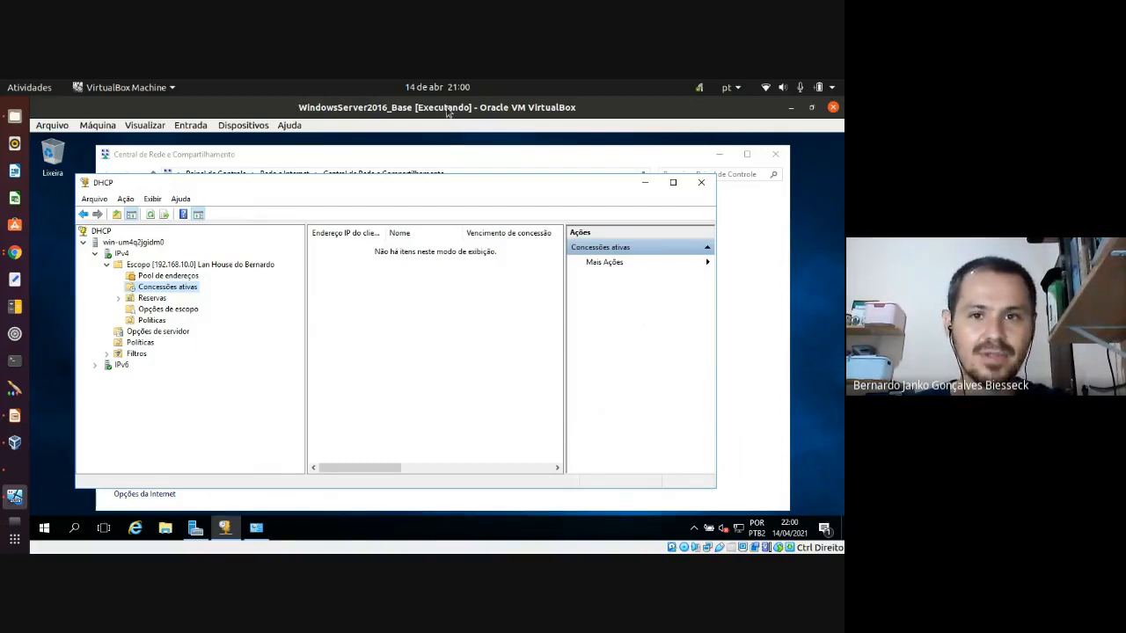
drag(505, 109, 843, 202)
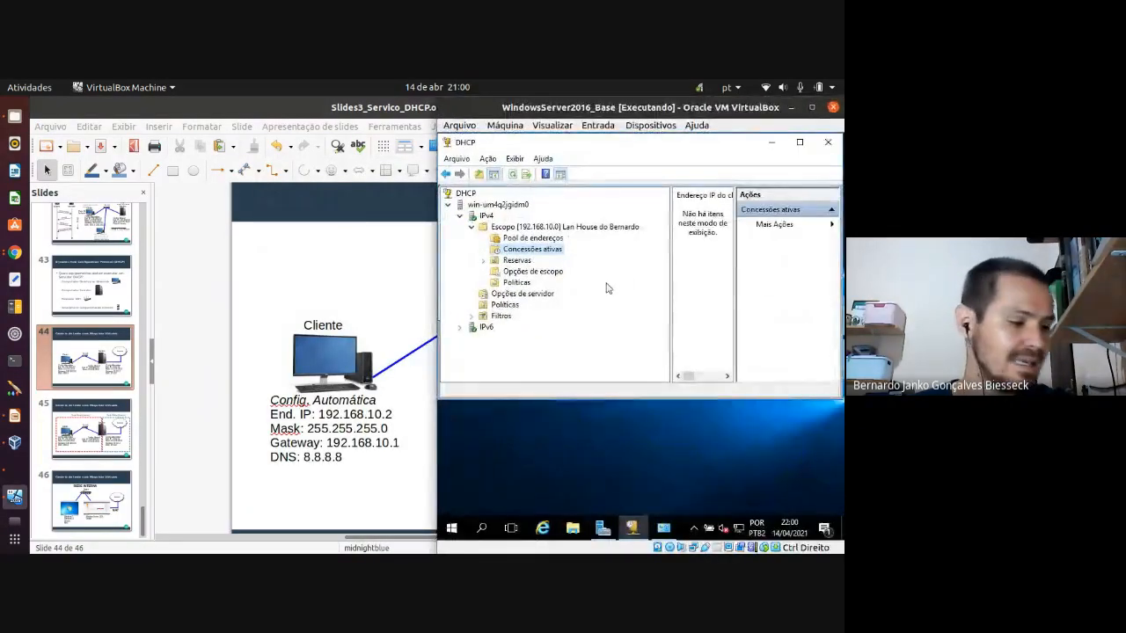
click(16, 475)
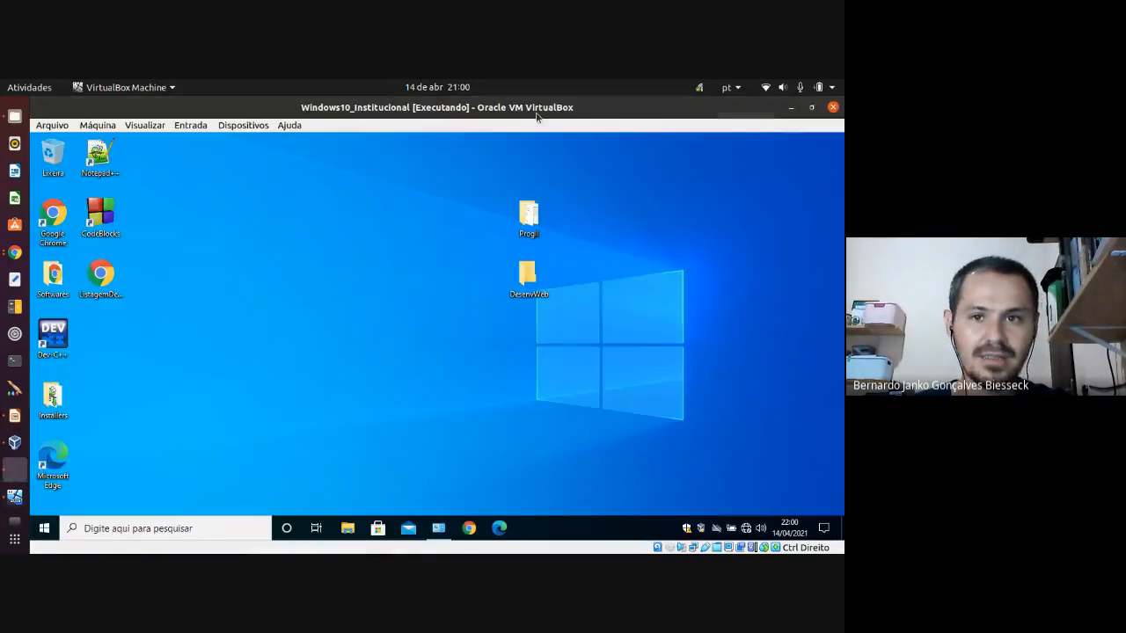
drag(536, 113, 33, 204)
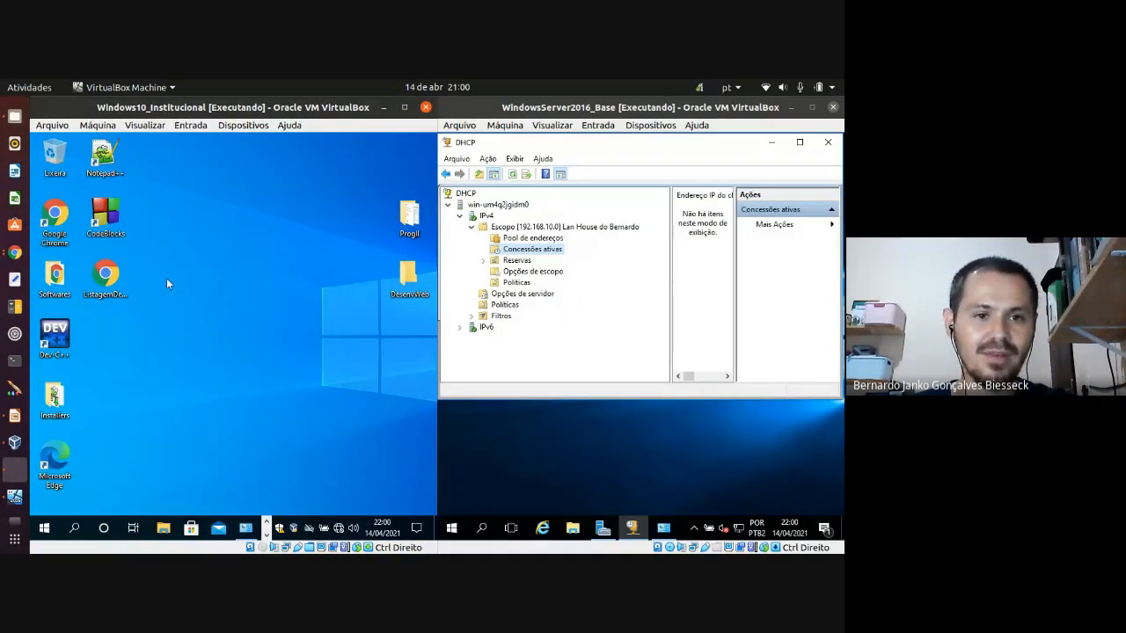
Step: Open the Ethernet adapter options from the network settings of the Windows 10 client
right_click(342, 524)
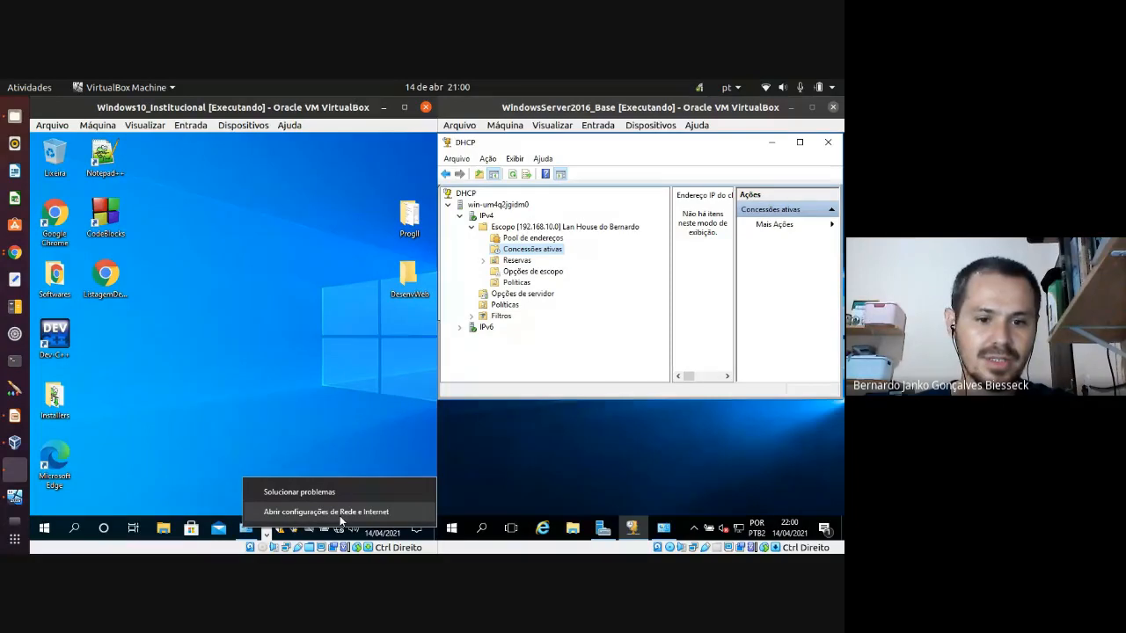
click(340, 515)
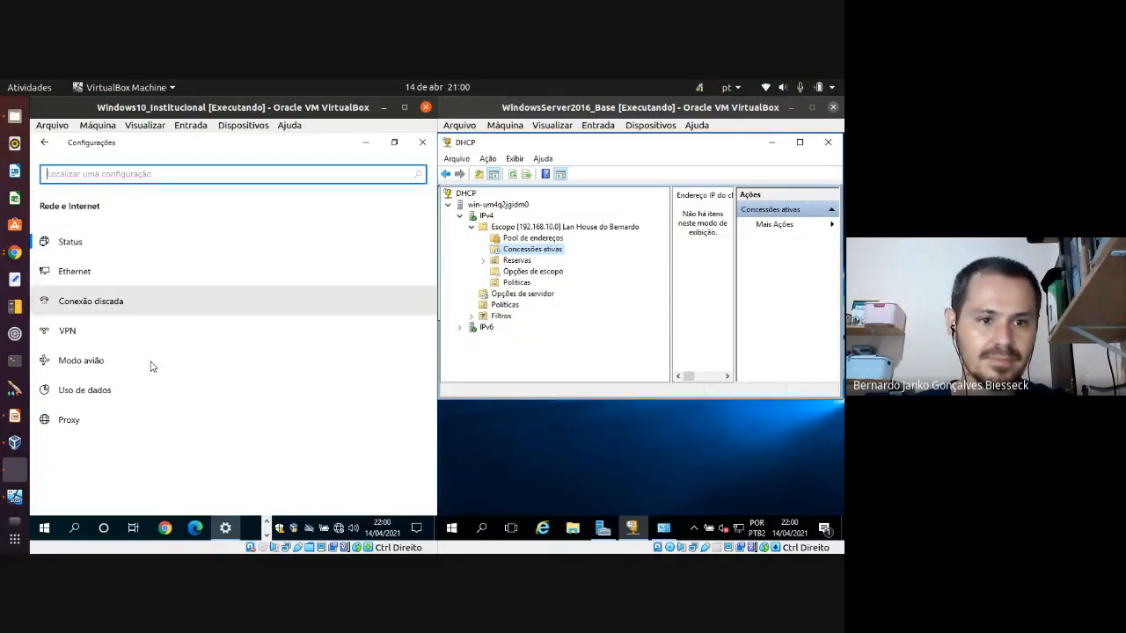
click(79, 271)
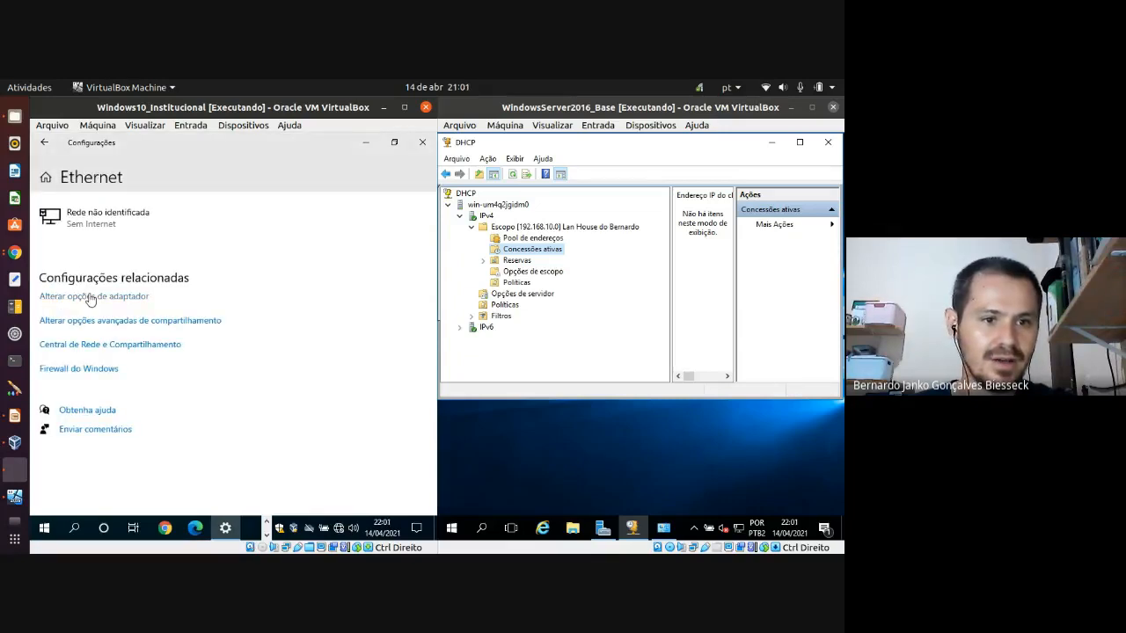
click(97, 301)
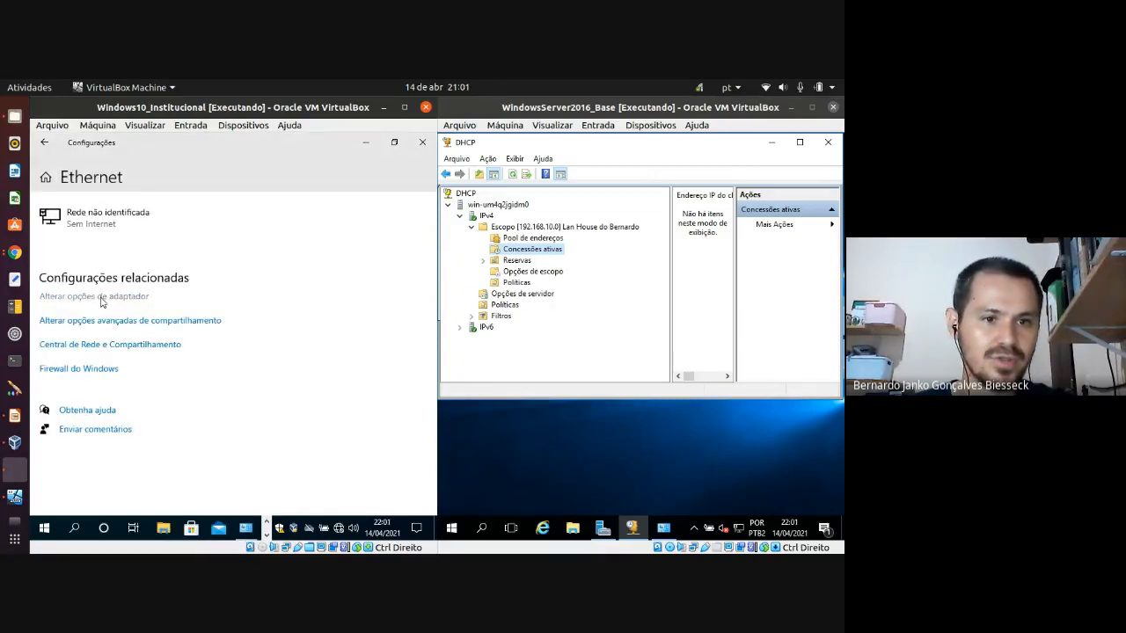
Step: Disable and re-enable the client's Ethernet adapter, and decline making the computer discoverable on the network
click(108, 220)
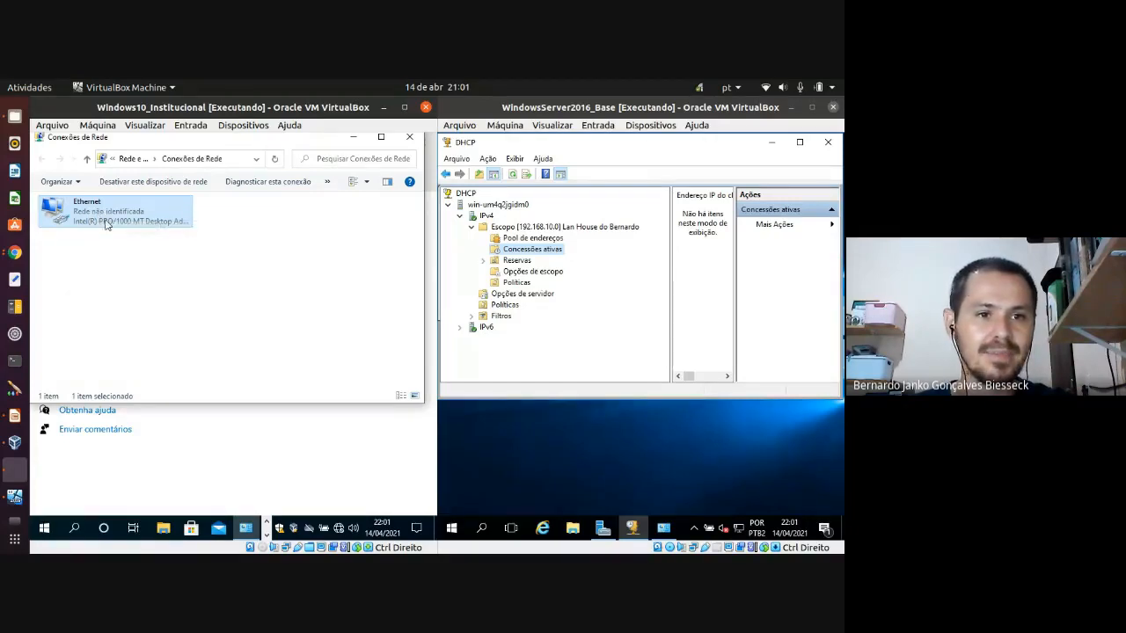
right_click(93, 213)
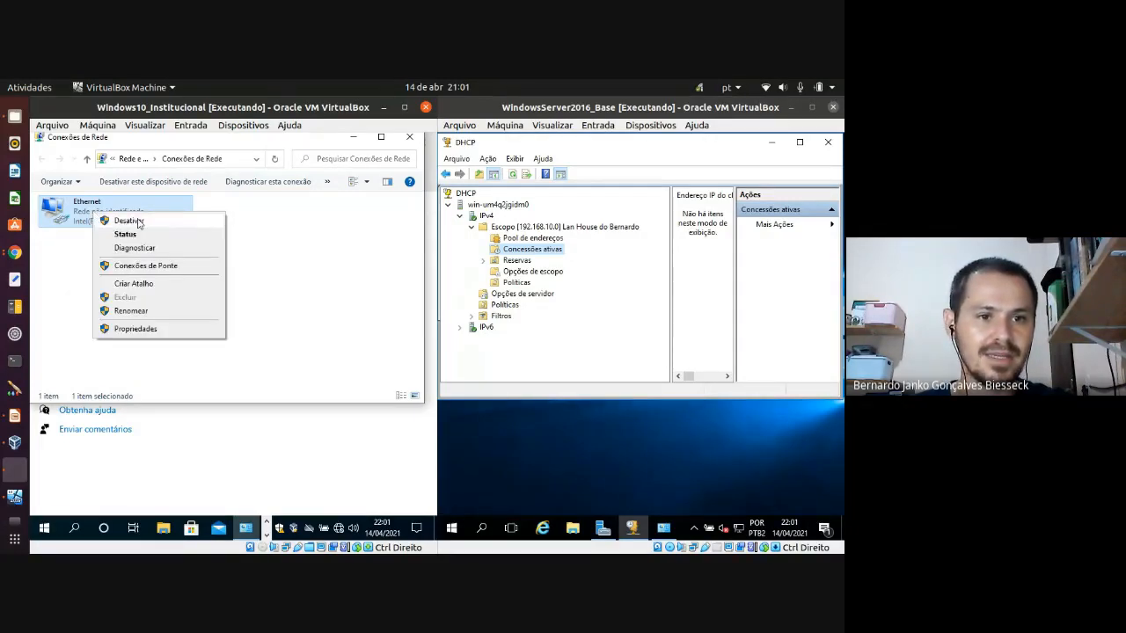
click(128, 220)
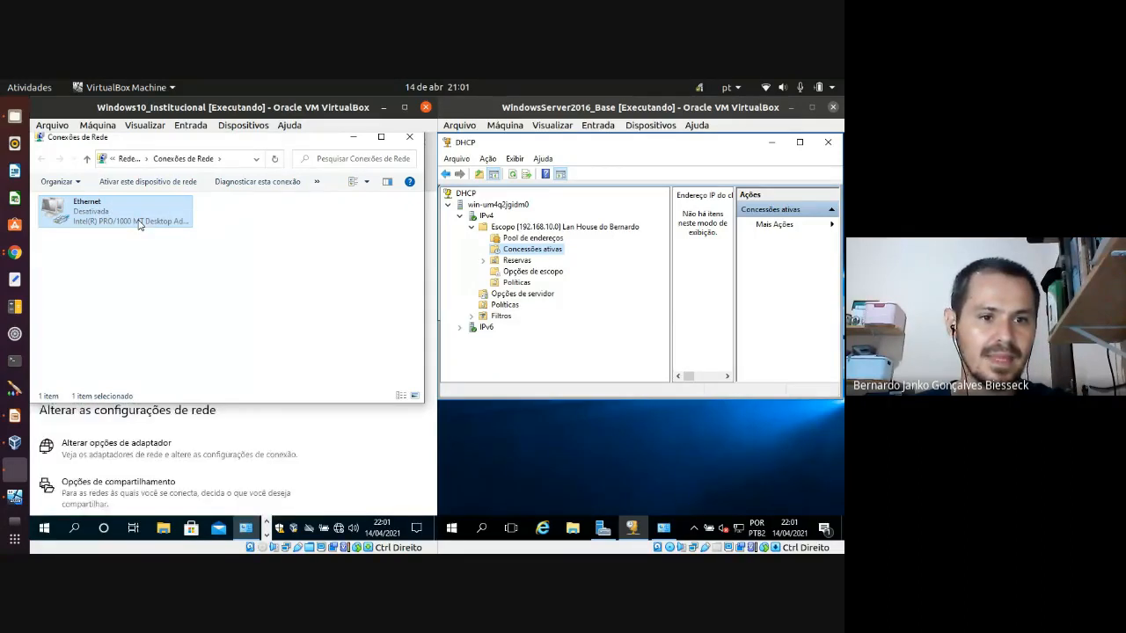
right_click(88, 216)
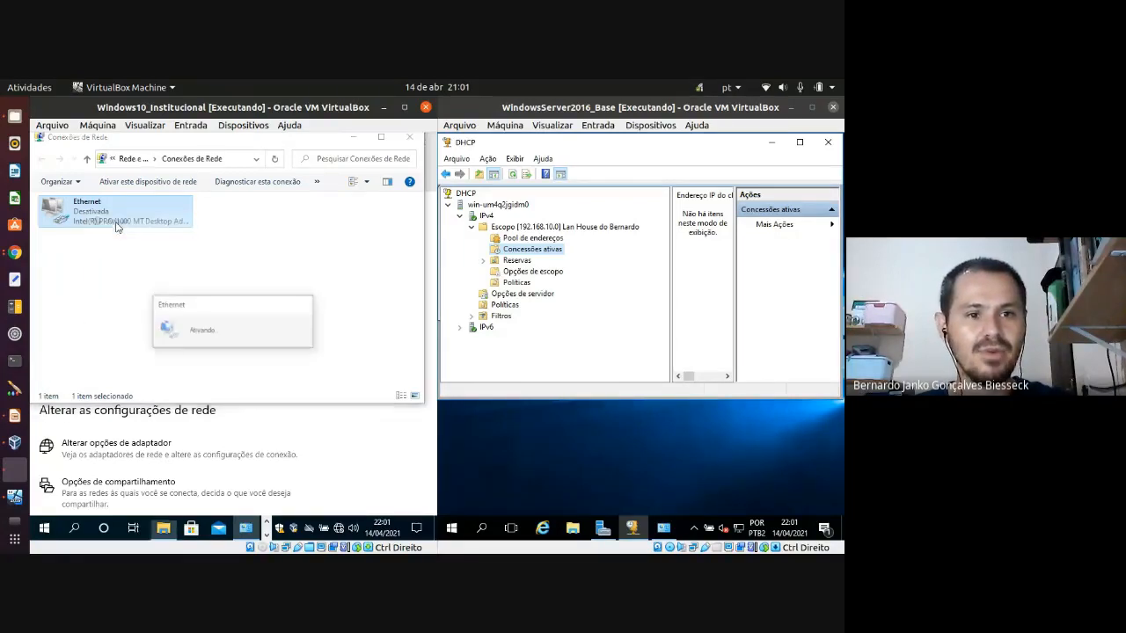
click(117, 221)
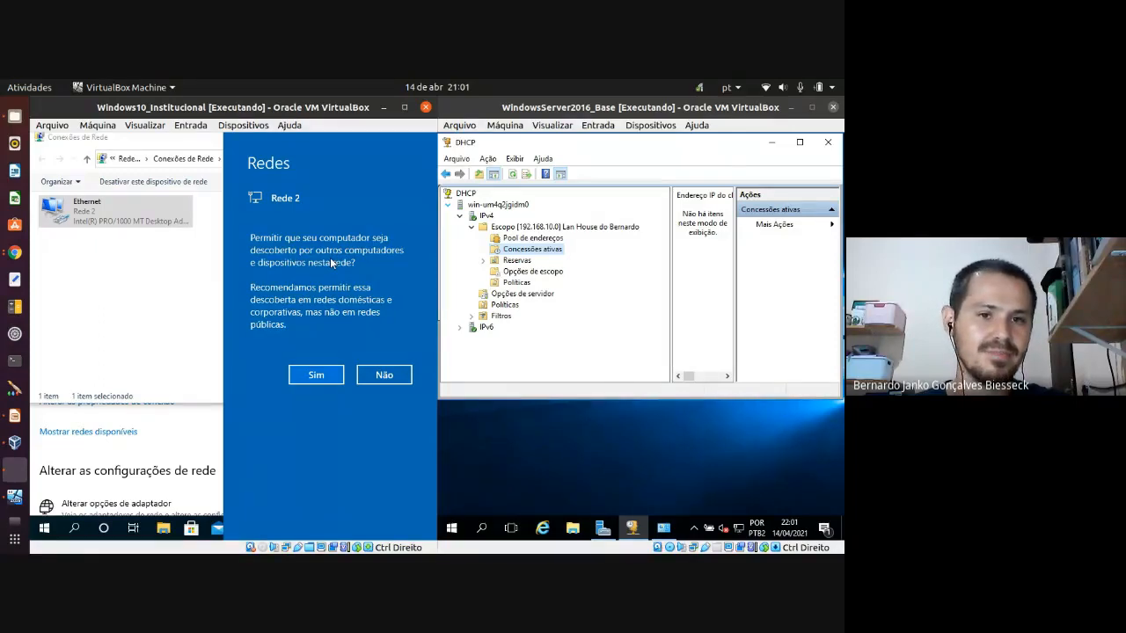
click(384, 374)
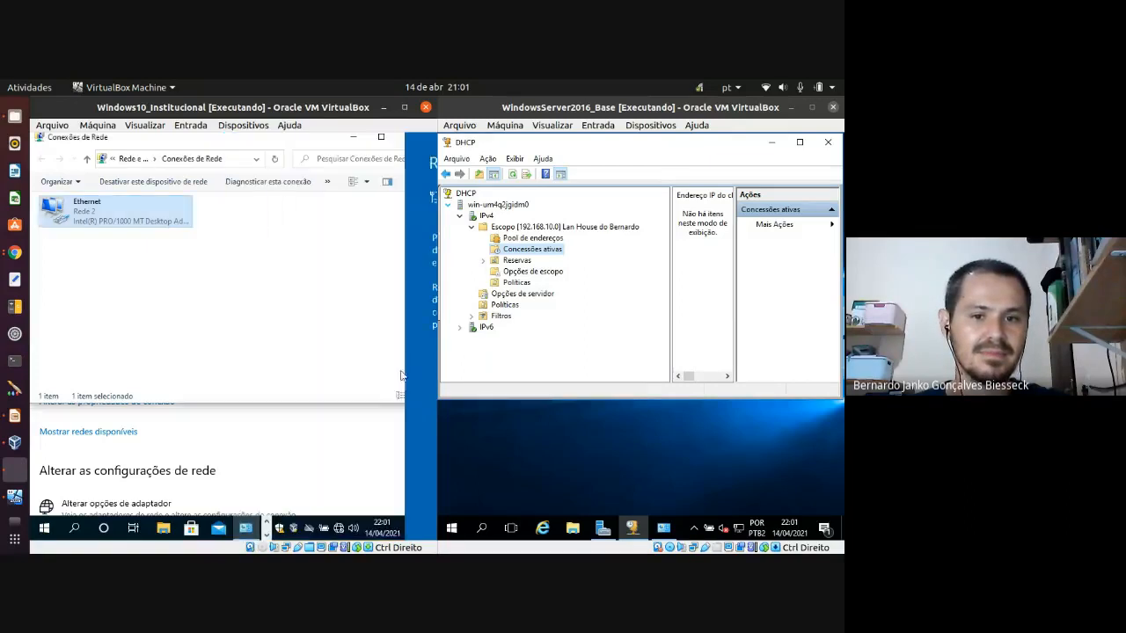
click(124, 276)
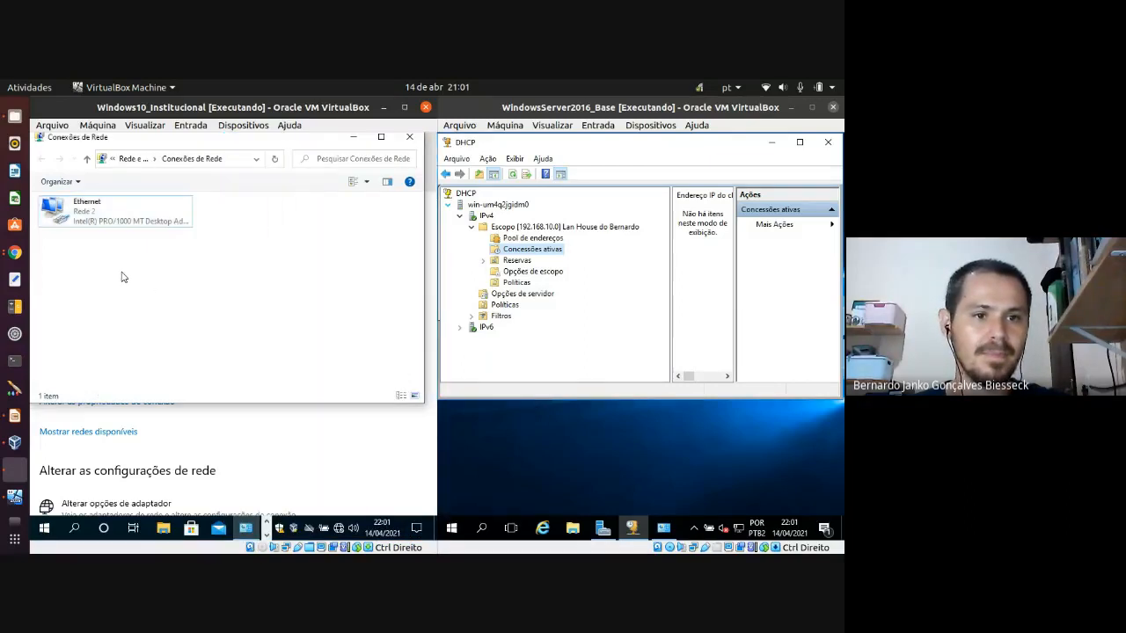
Step: Examine the Ethernet connection details for the assigned IPv4 address, subnet mask, gateway, DHCP server and DNS servers
double_click(96, 217)
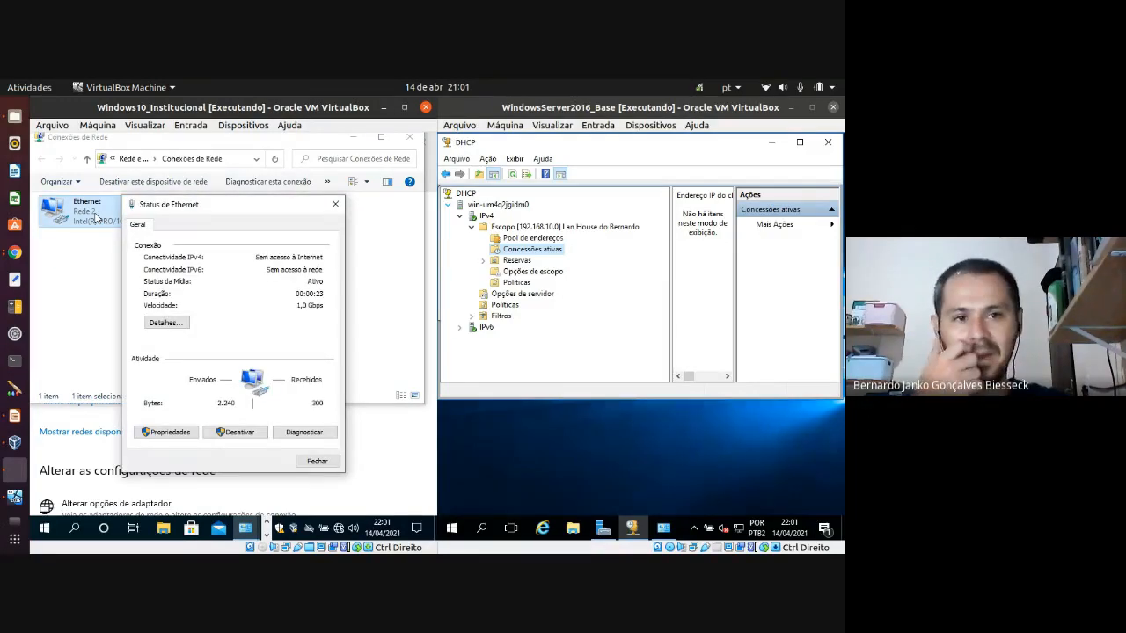
click(164, 324)
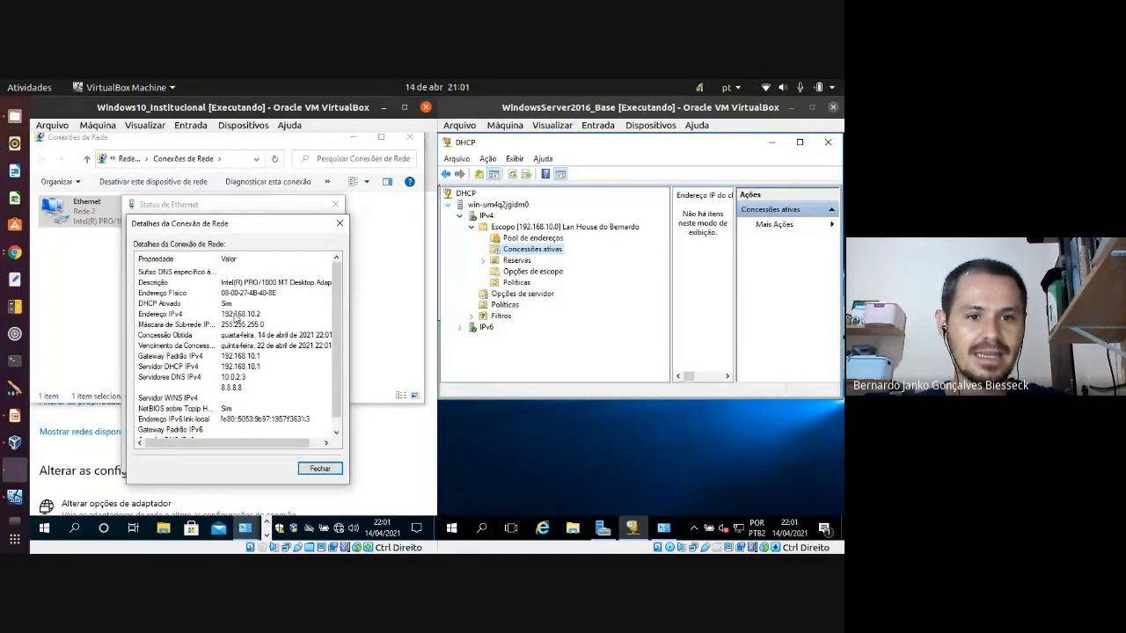
click(229, 315)
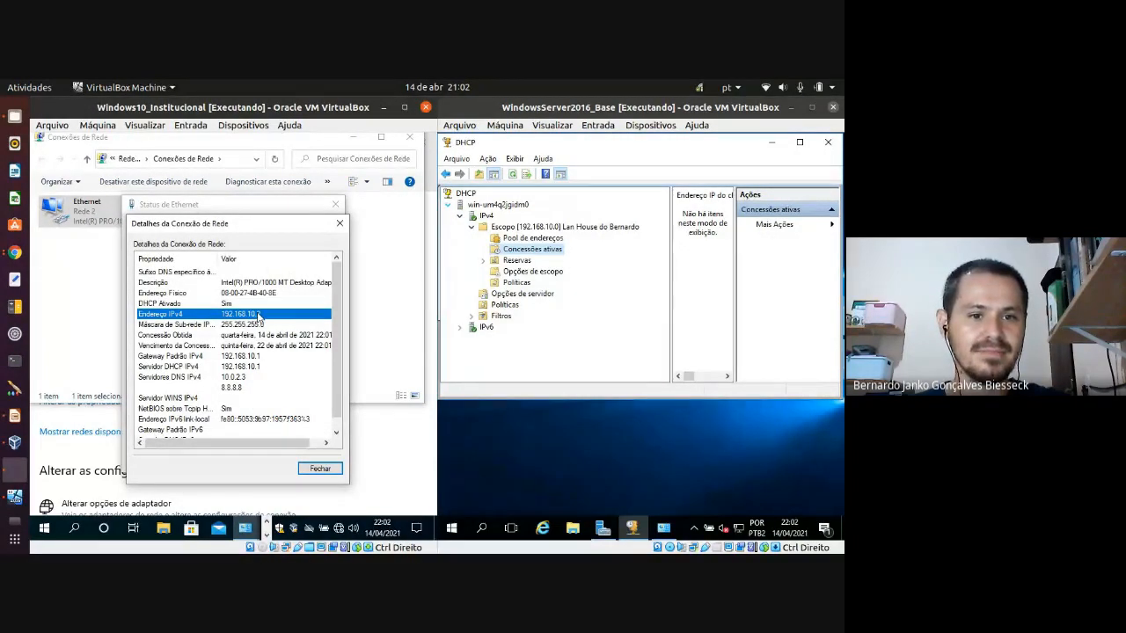
click(228, 326)
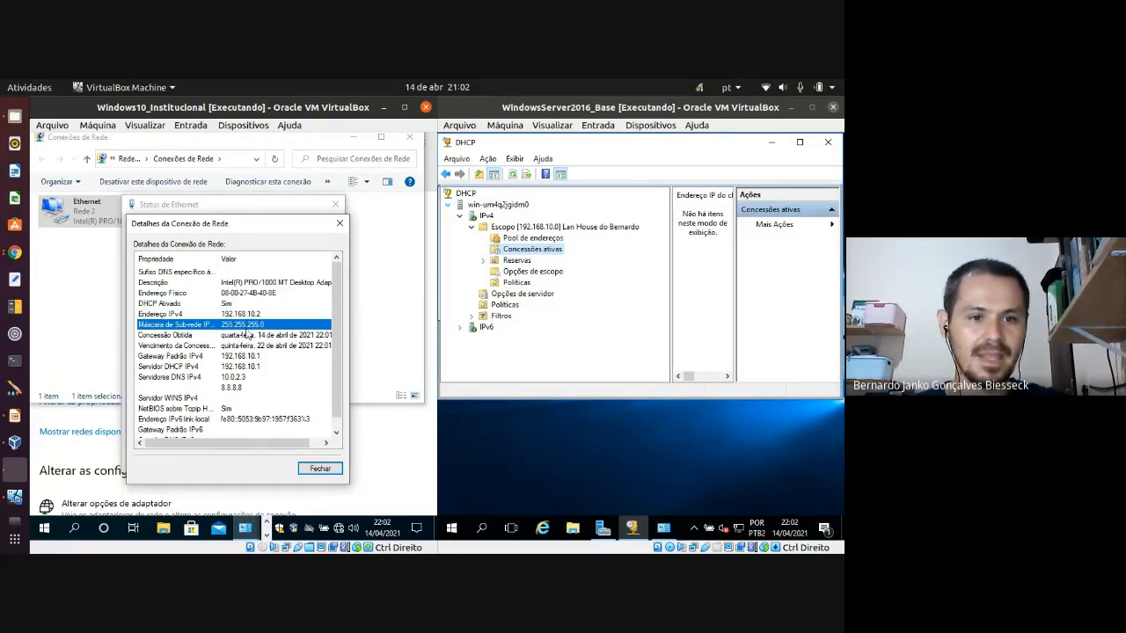
click(239, 359)
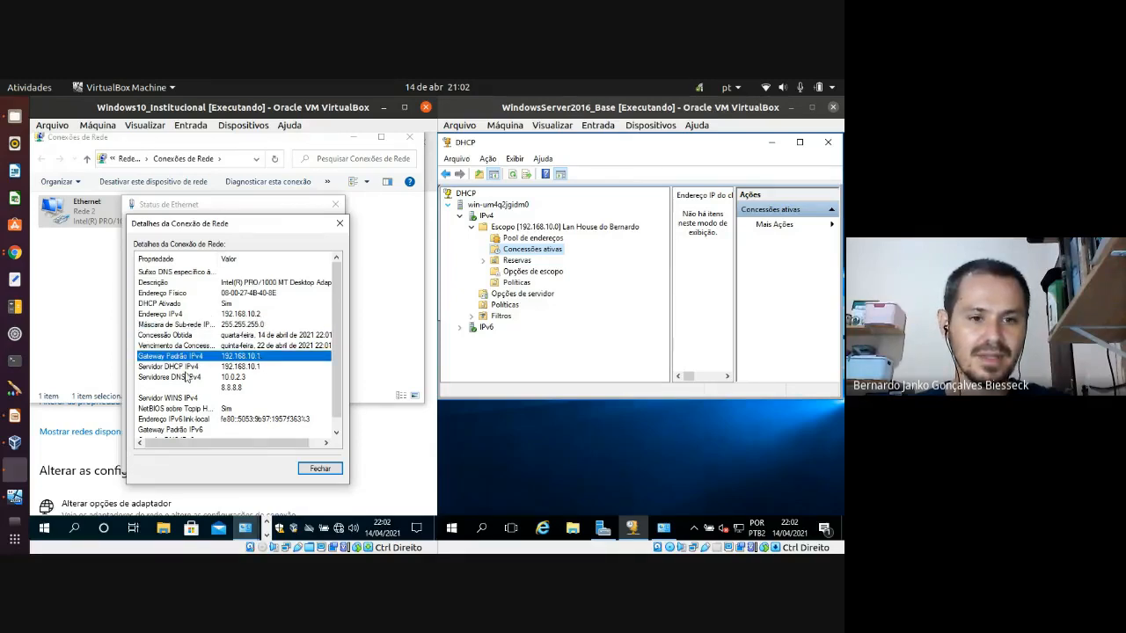
click(246, 367)
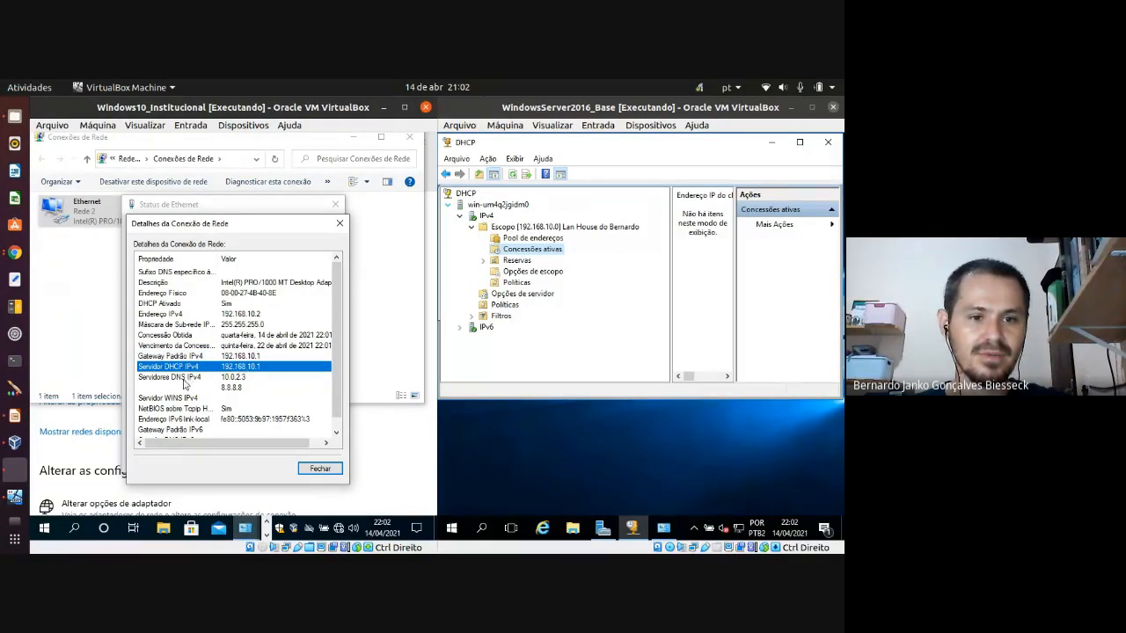
click(199, 379)
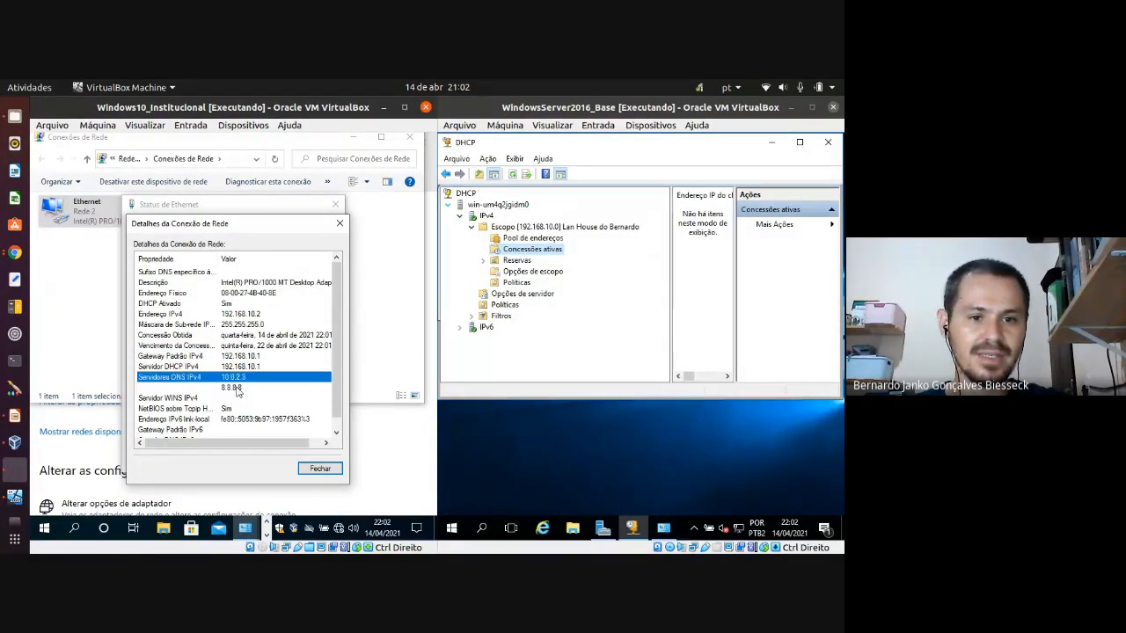
click(238, 387)
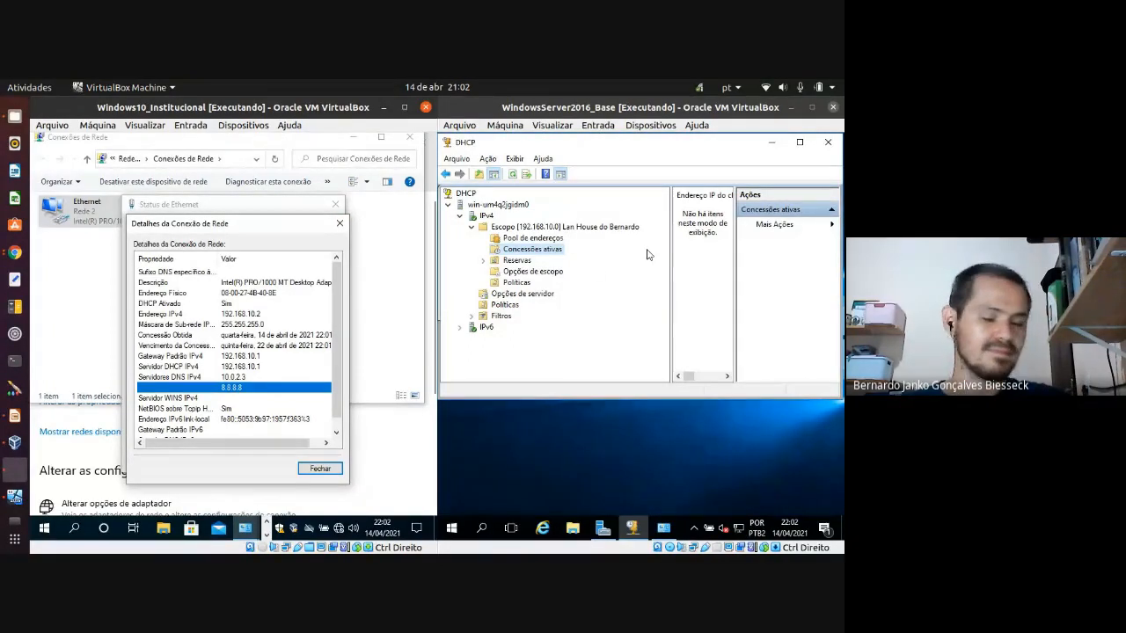
click(339, 224)
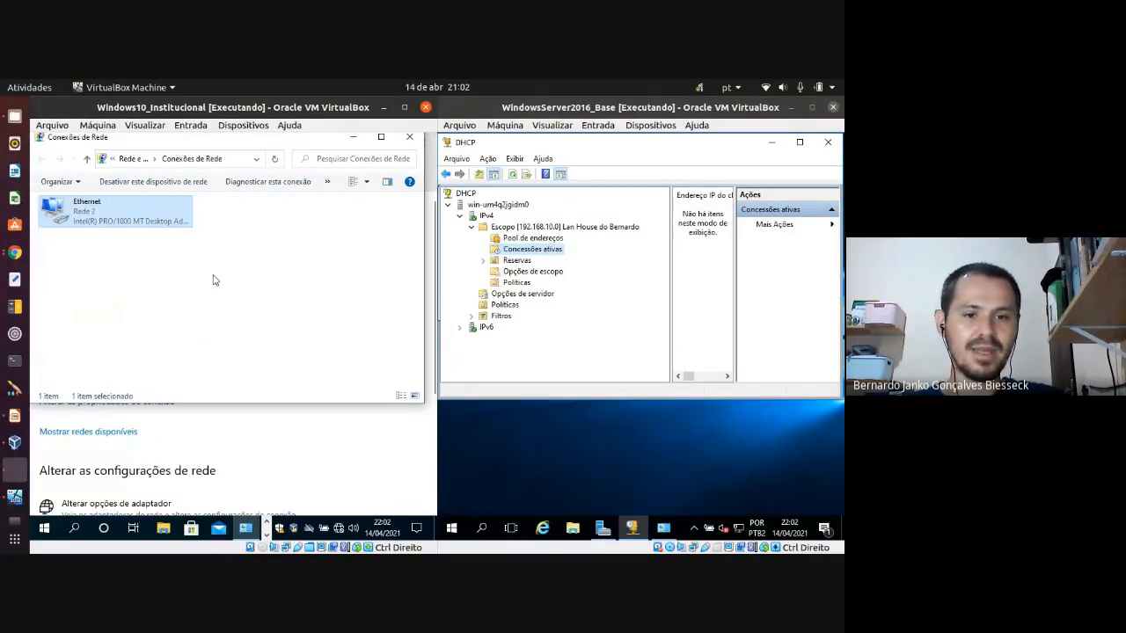
Step: Minimize the client's network connections window and switch to LibreOffice Impress to review the network diagram on slide 44
drag(264, 402, 264, 485)
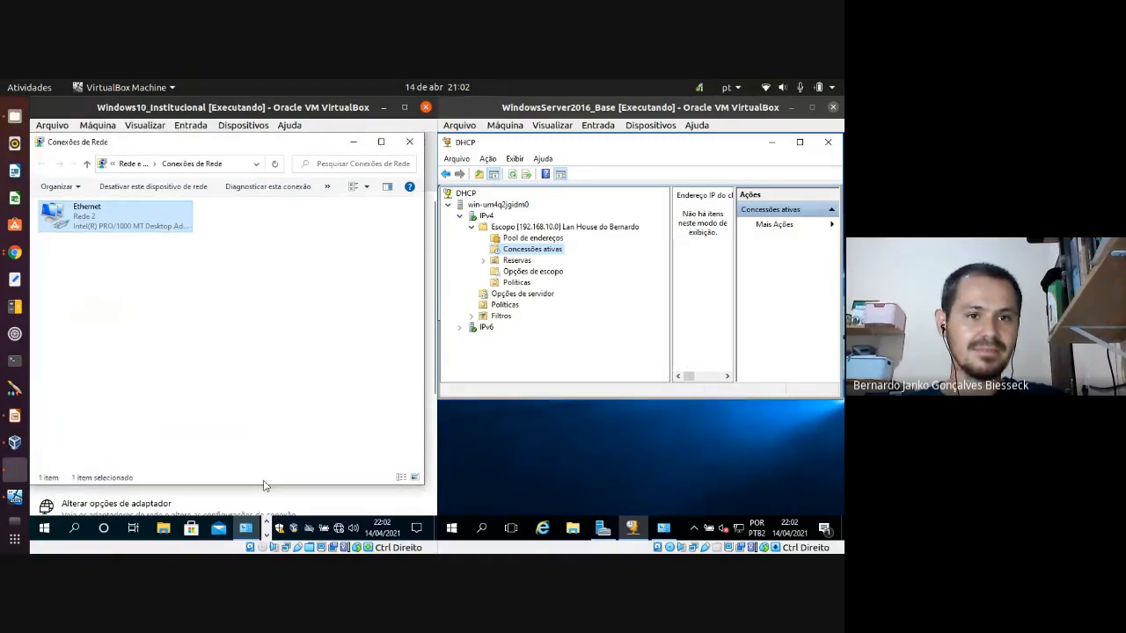
click(353, 143)
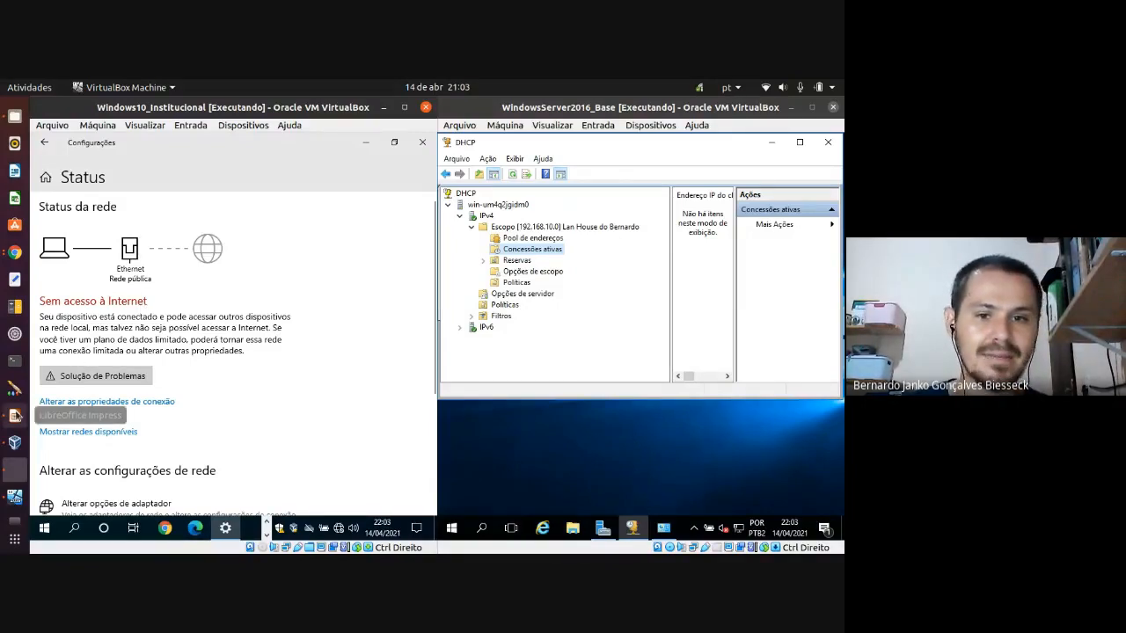
click(14, 415)
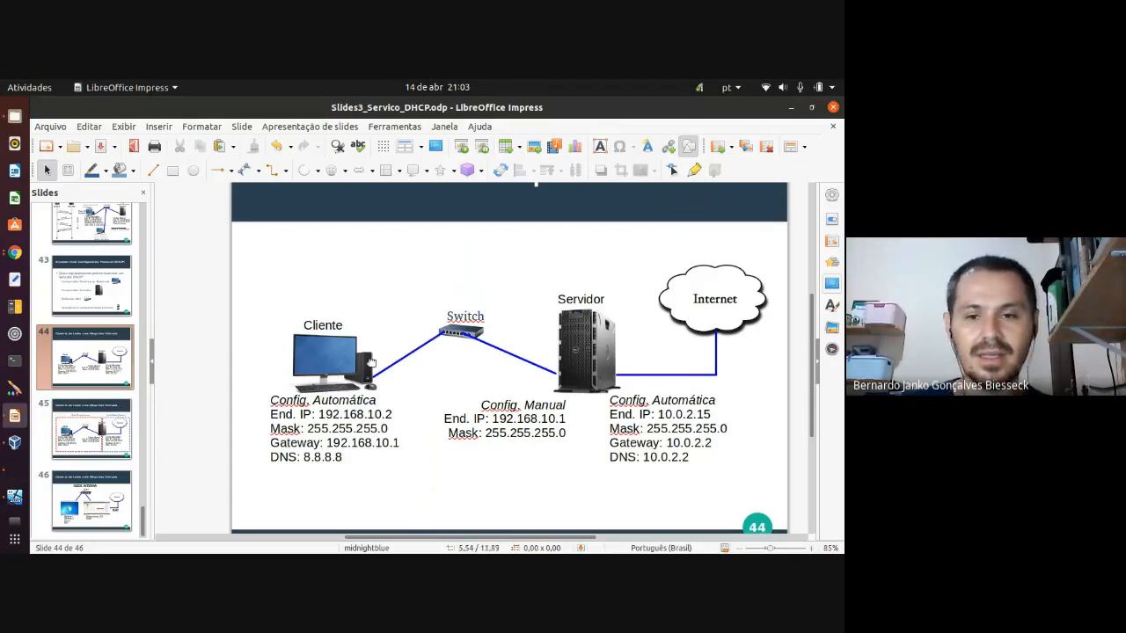
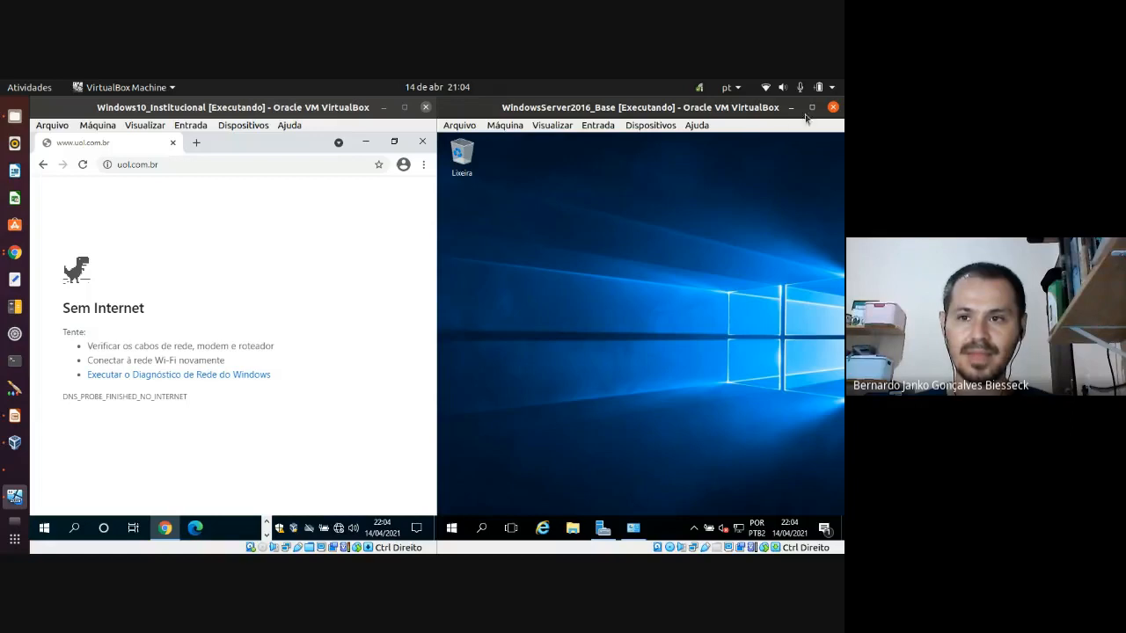
Step: Start adding roles and features in the server machine's Server Manager, keeping role-based installation and the pool server, up to the server roles selection
click(811, 107)
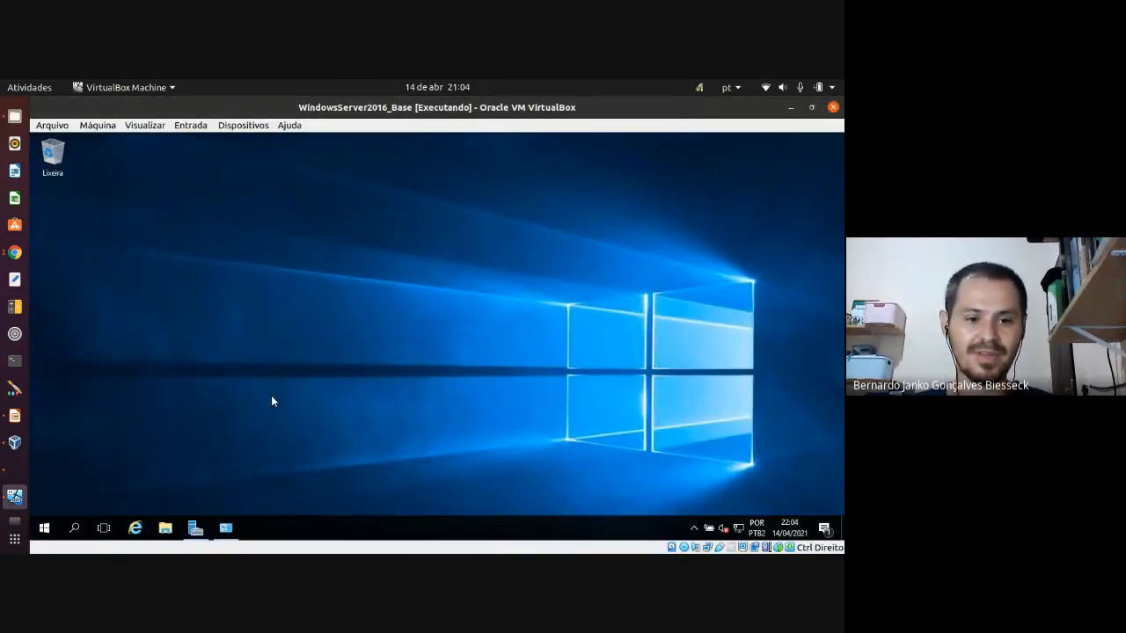
click(197, 531)
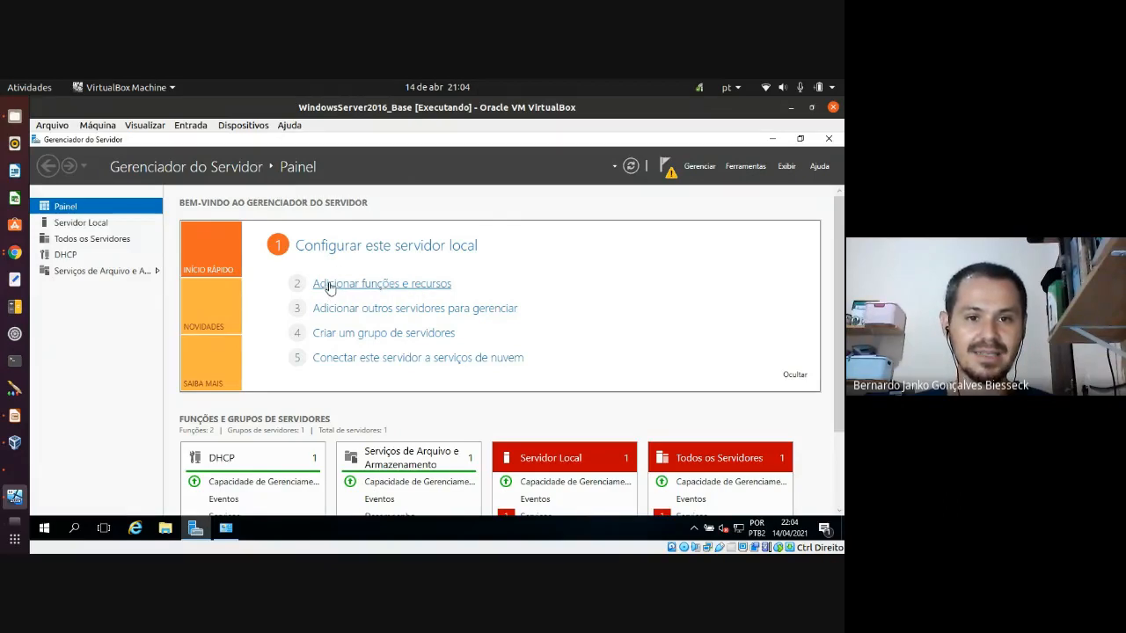
click(383, 287)
drag(417, 209, 493, 151)
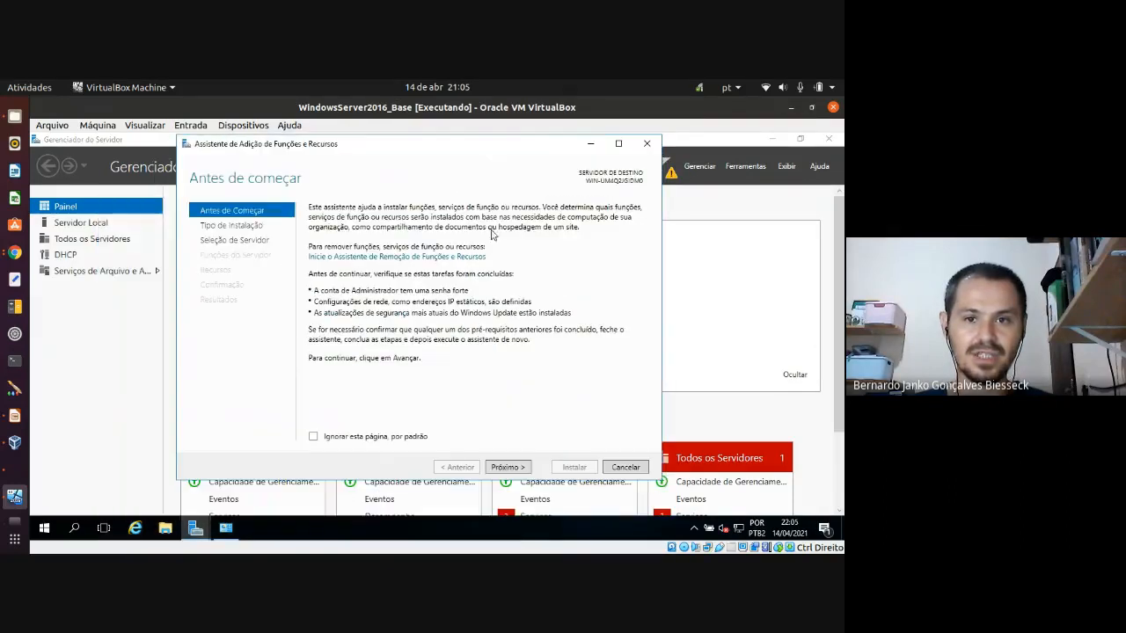
click(506, 467)
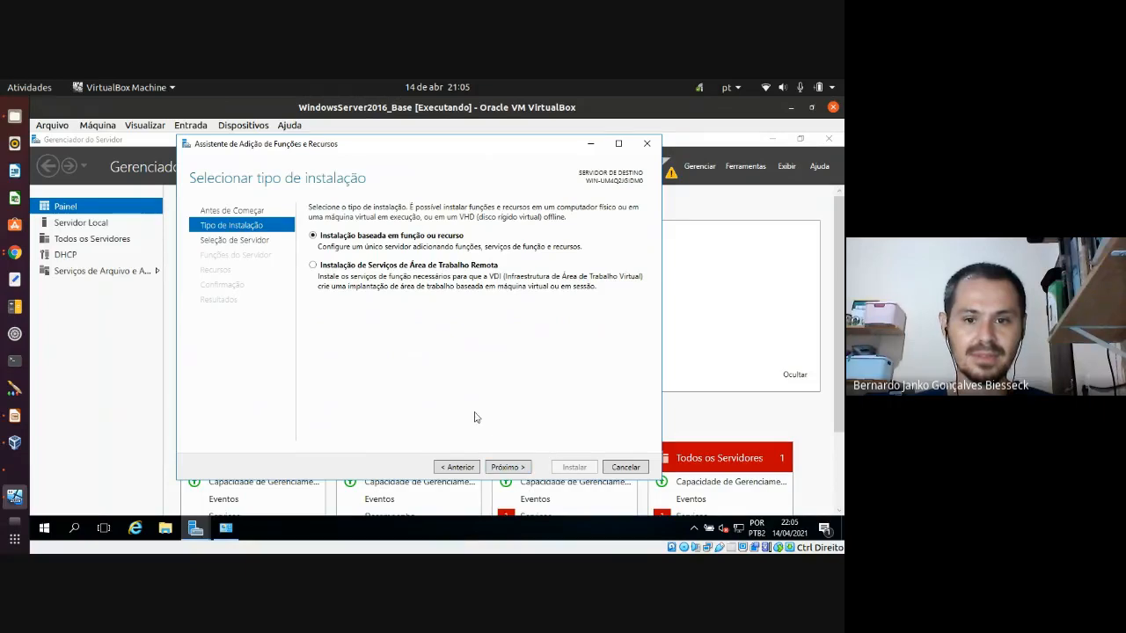
click(507, 469)
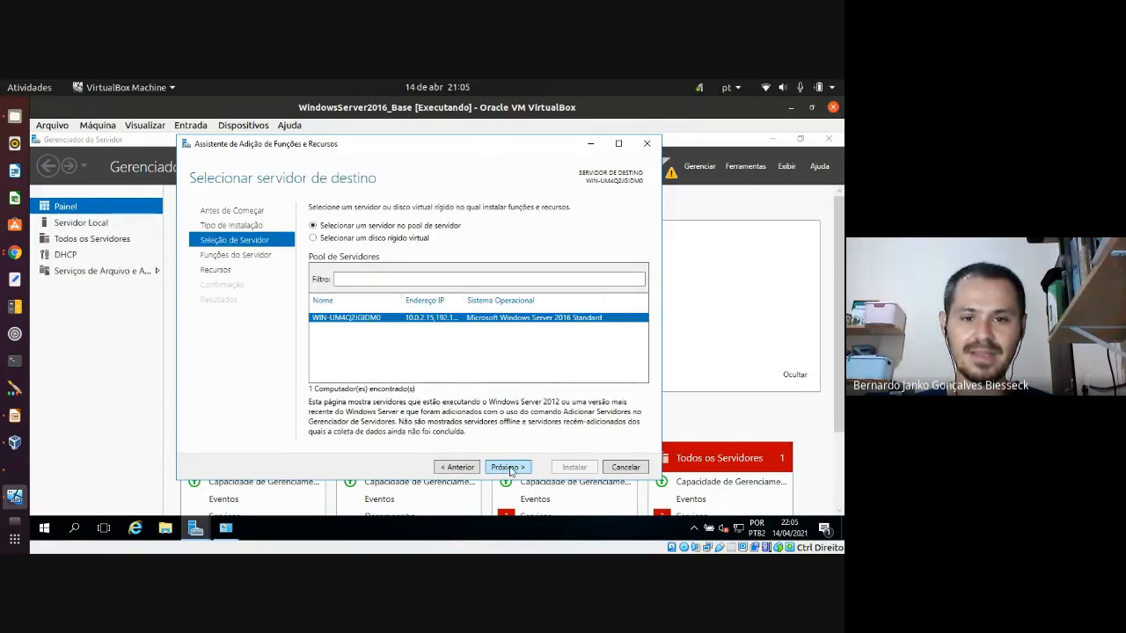
click(508, 468)
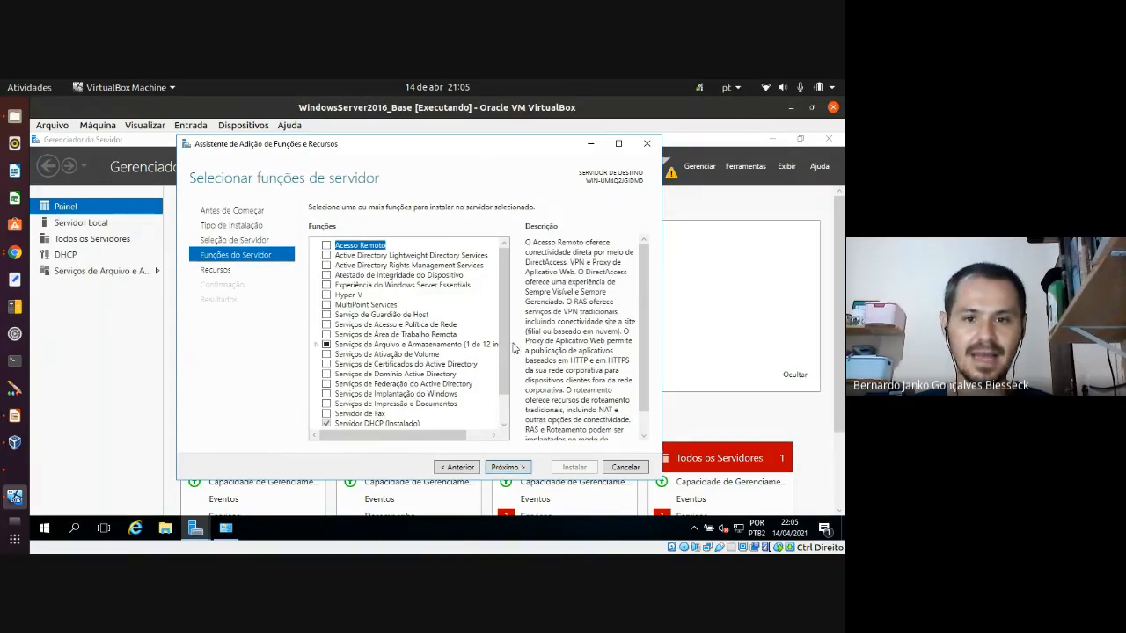
Step: Select the Acesso Remoto role for installation, review the feature list, and continue without adding any features
click(327, 246)
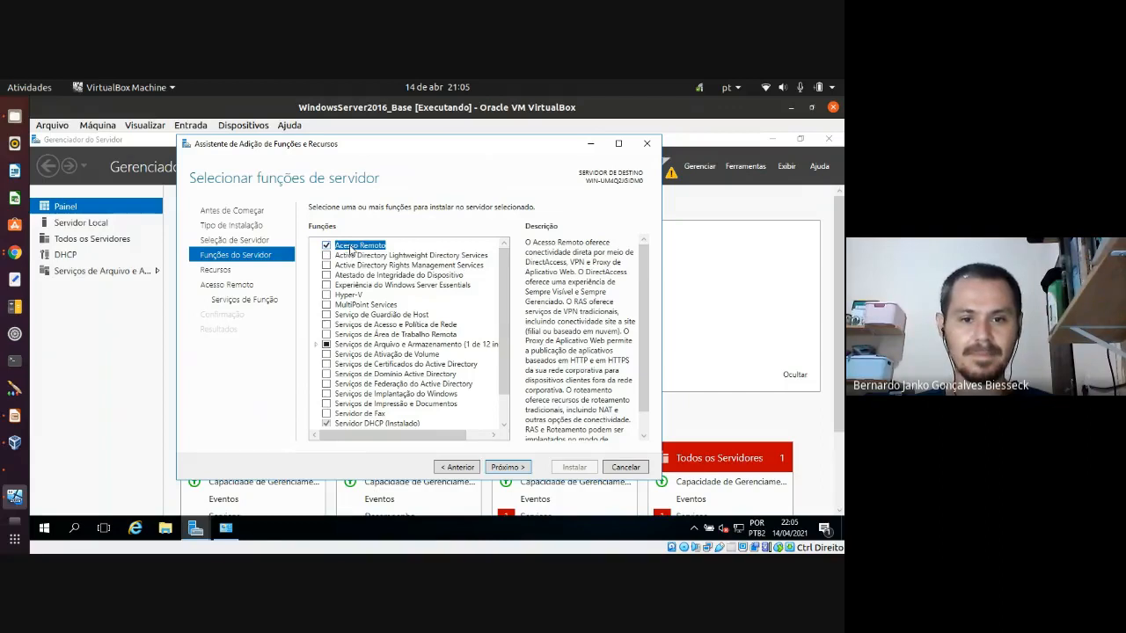
click(497, 468)
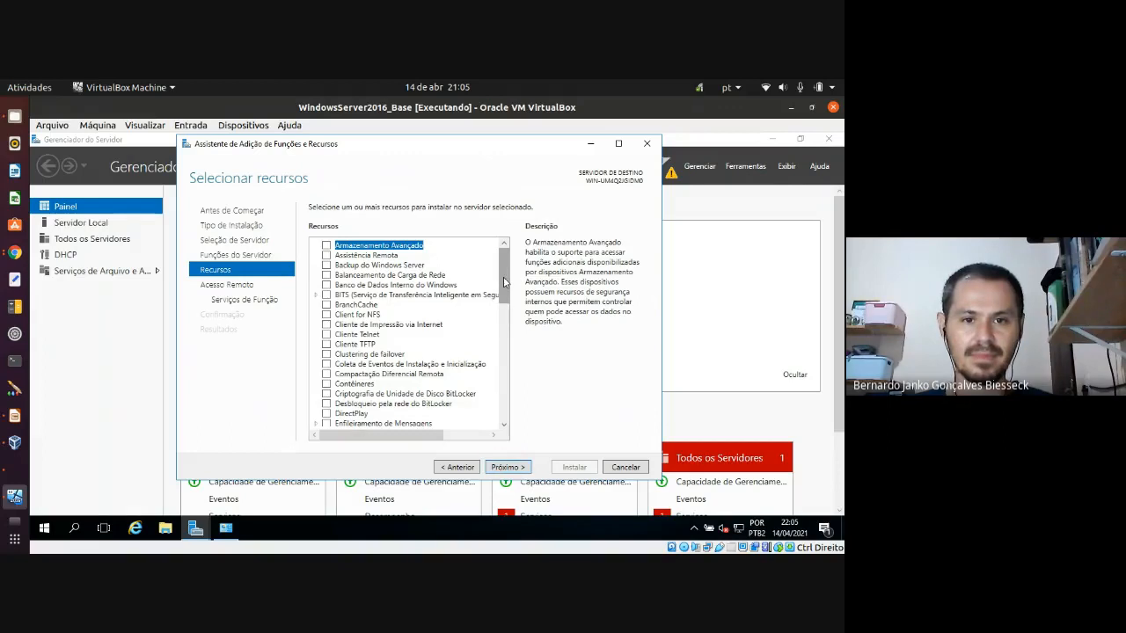
drag(505, 282, 501, 408)
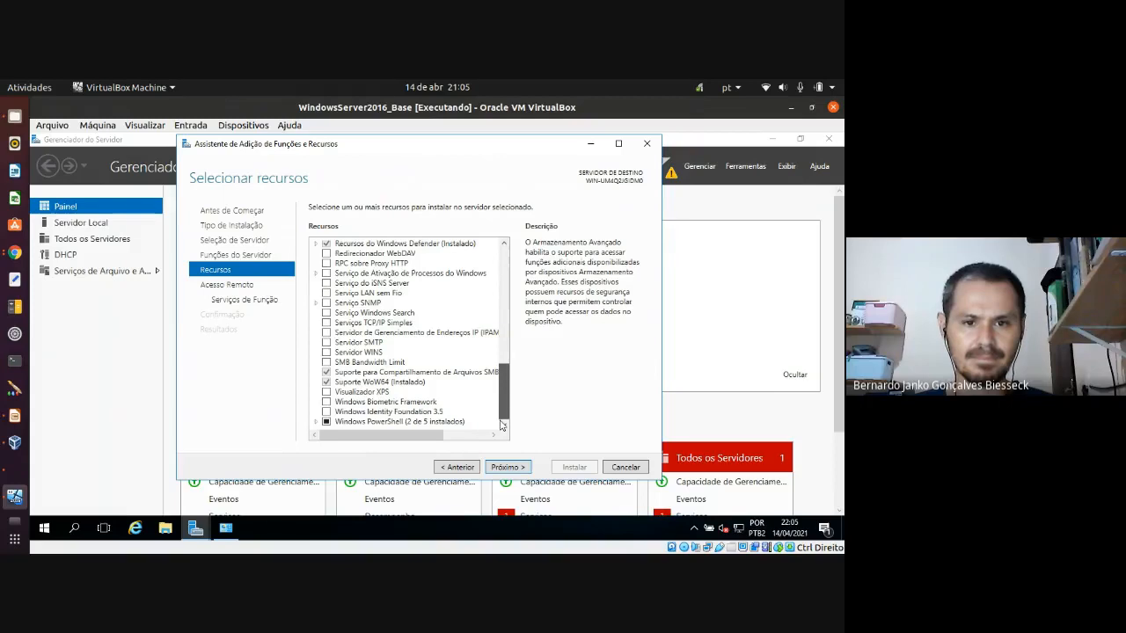
drag(502, 425, 504, 254)
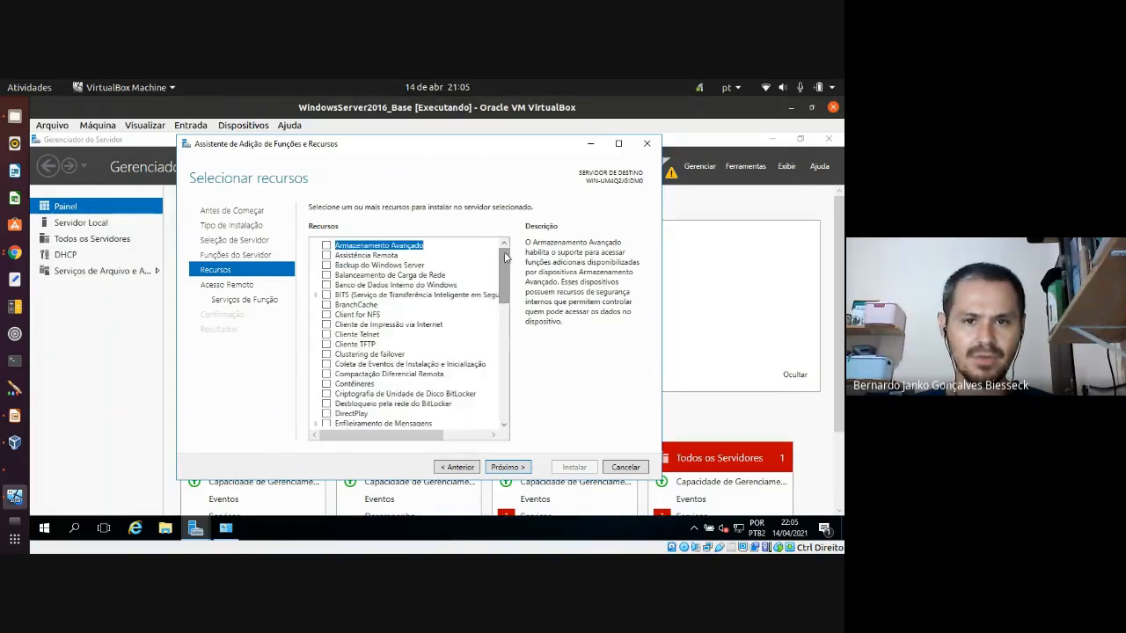
click(525, 469)
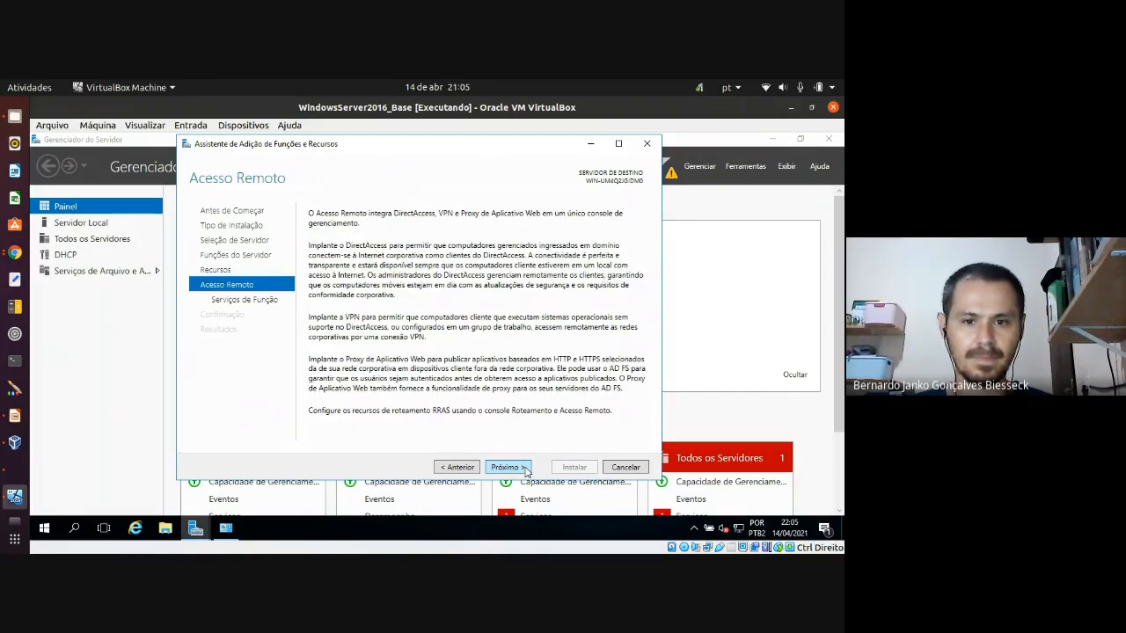
Step: Add the Roteamento role service to Acesso Remoto together with its required features and management tools
click(525, 469)
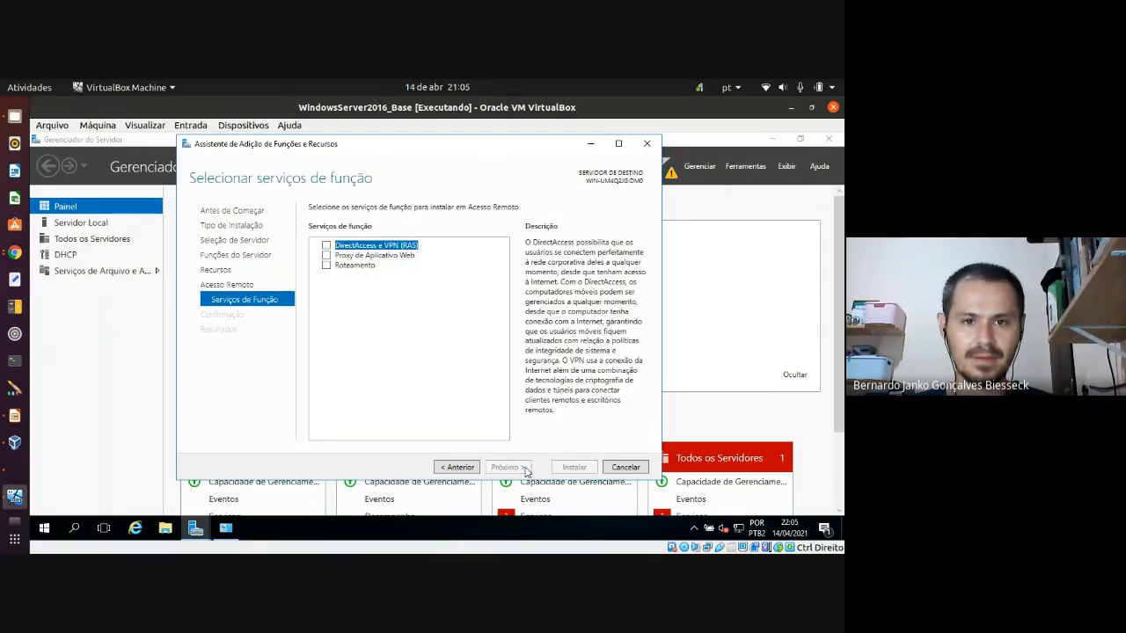
click(326, 265)
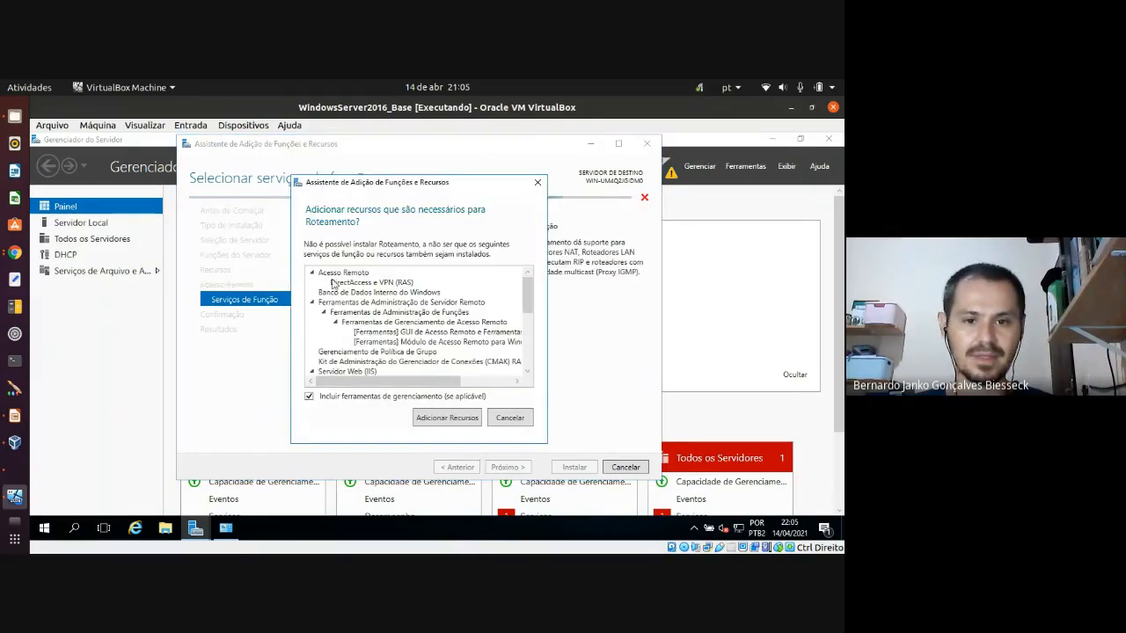
click(446, 418)
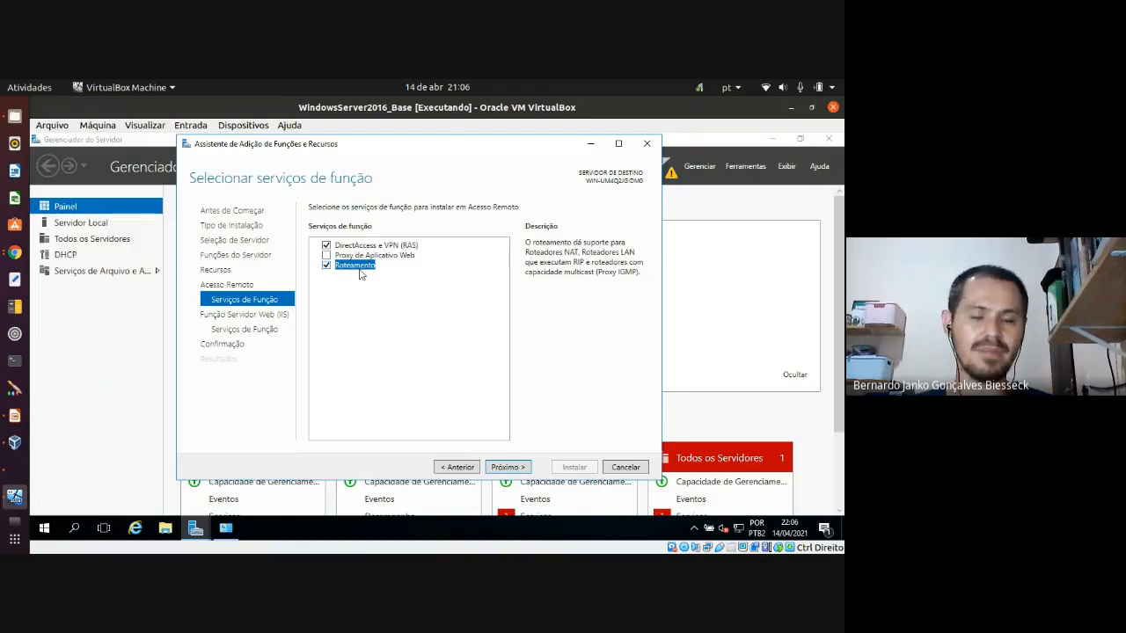
Step: Keep the default Servidor Web (IIS) role services and start the installation without enabling automatic restart
click(506, 468)
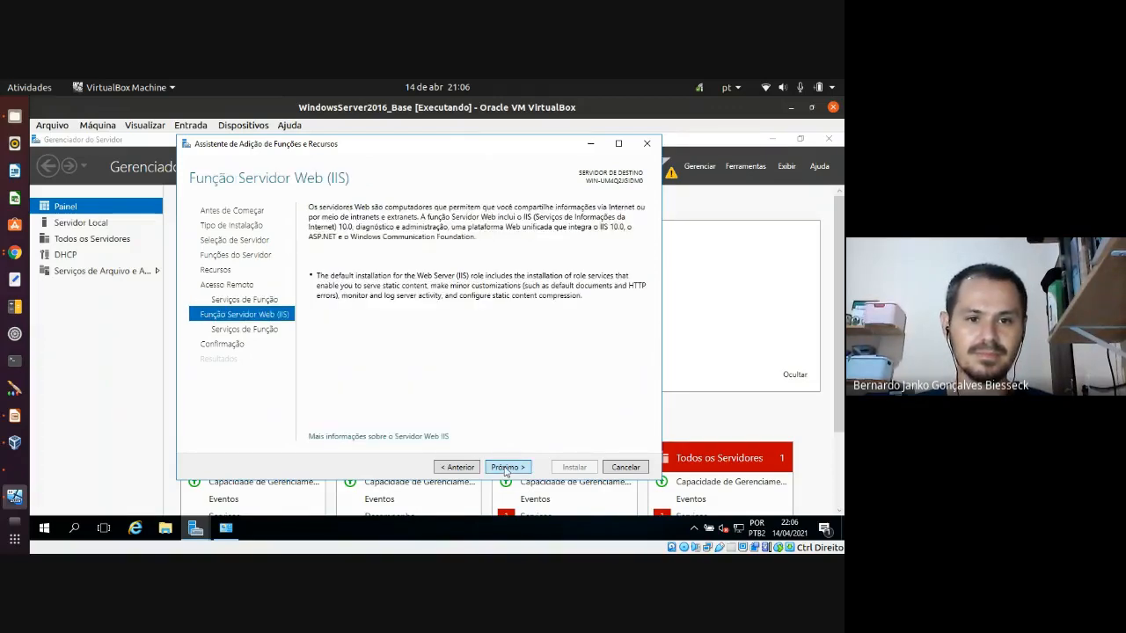
click(506, 468)
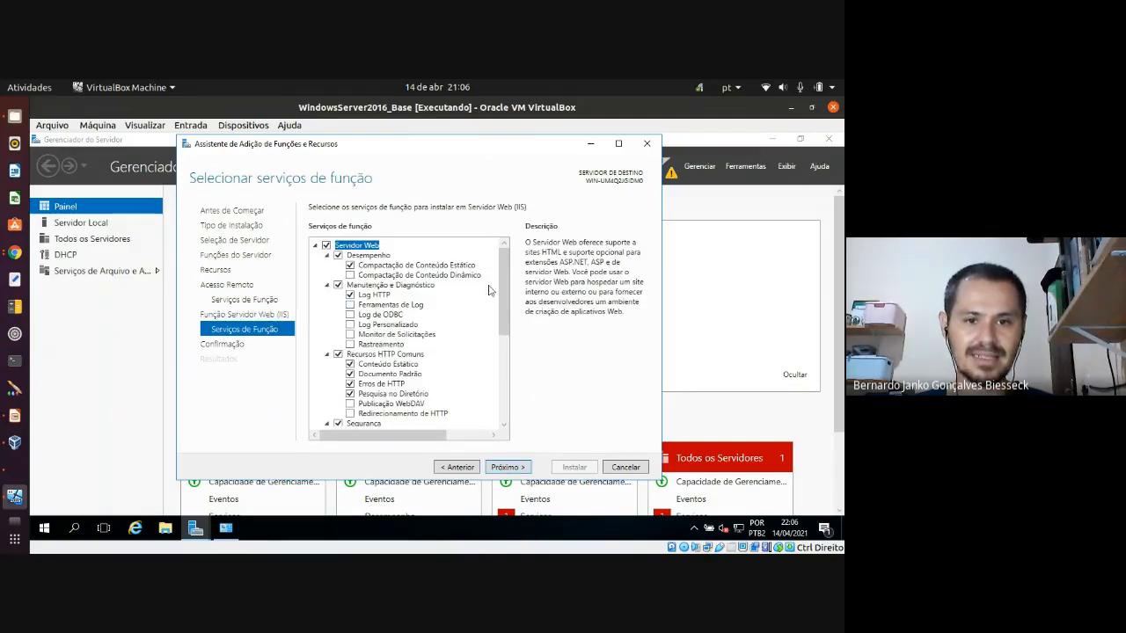
drag(503, 284, 500, 395)
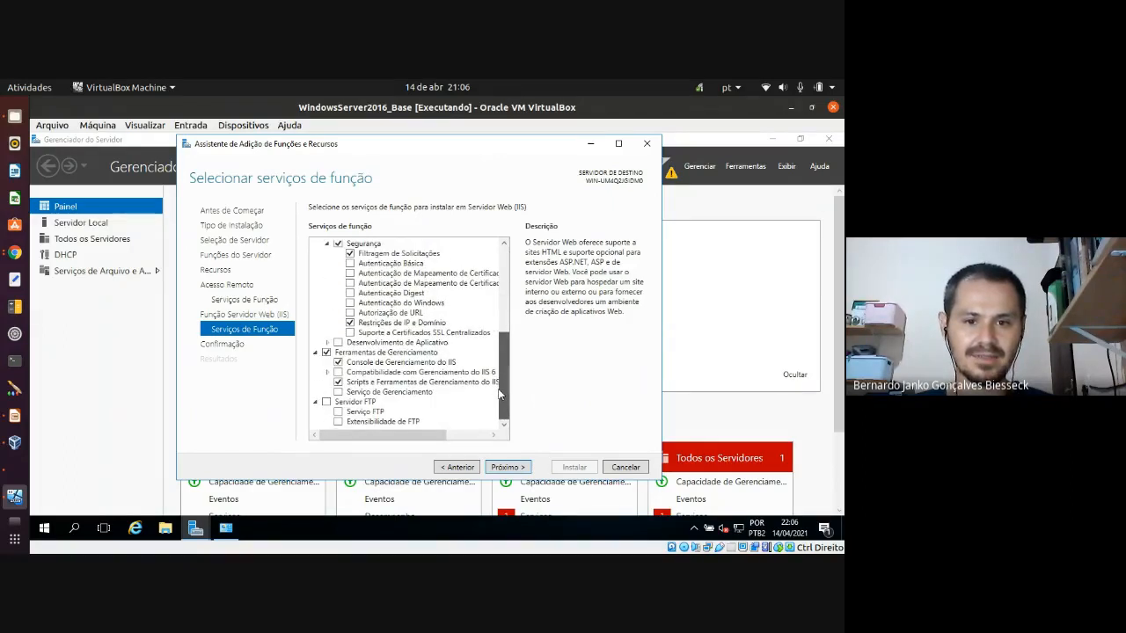
scroll(501, 380, up, 10)
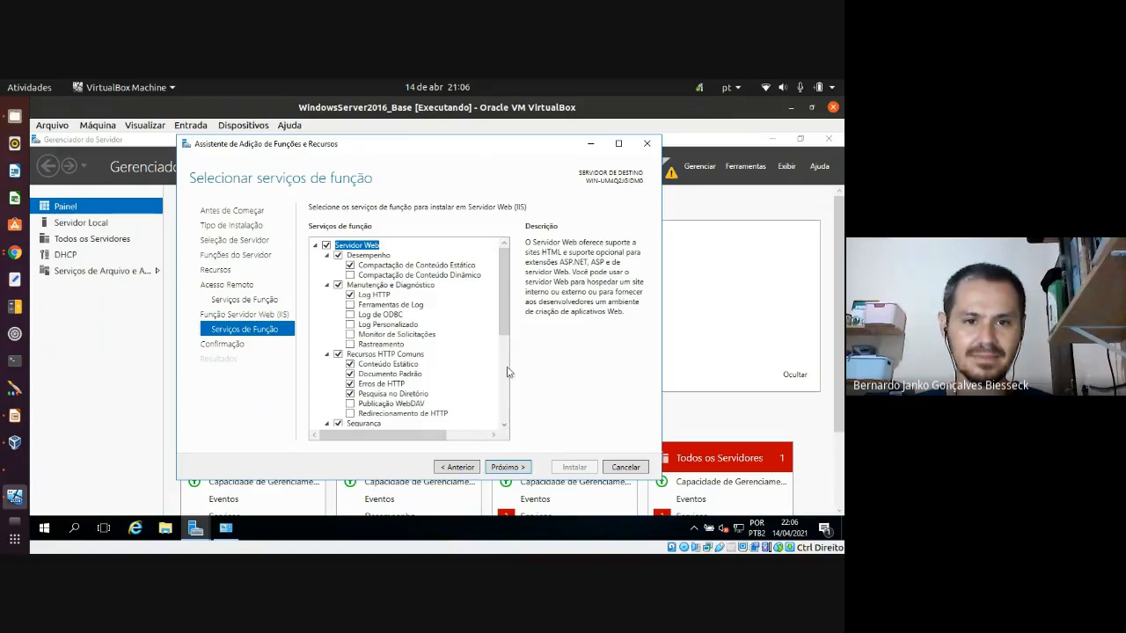
click(517, 468)
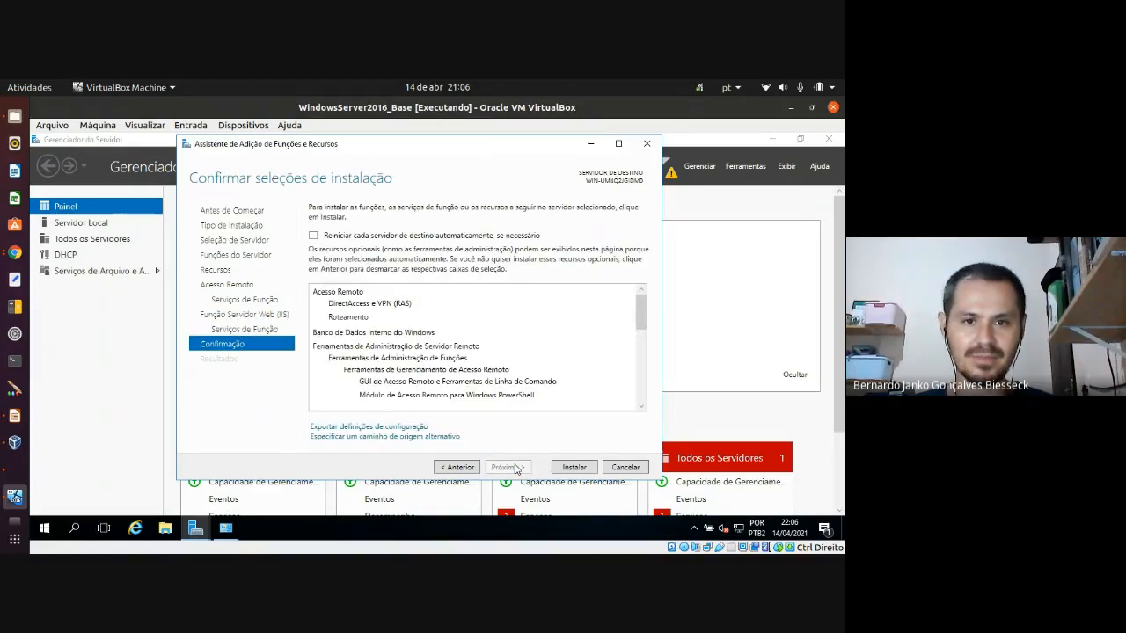
click(574, 467)
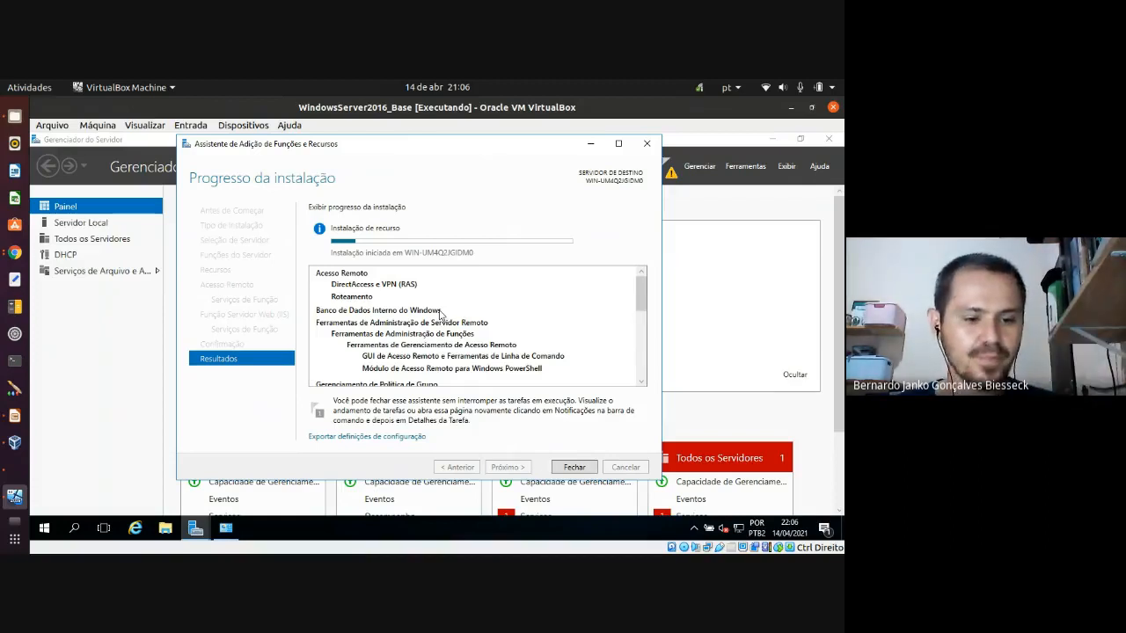
Step: Check the Google Meet chat in Chrome during the installation, return to the server machine, and close the wizard after installation completes
key(alt+Tab)
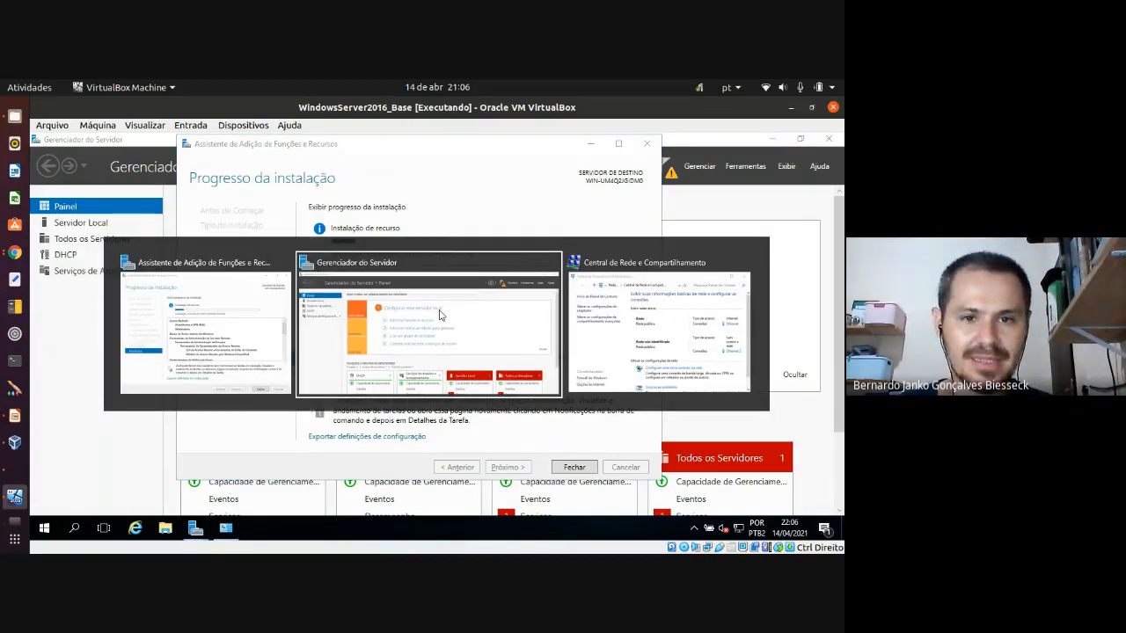
key(alt+shift+Tab)
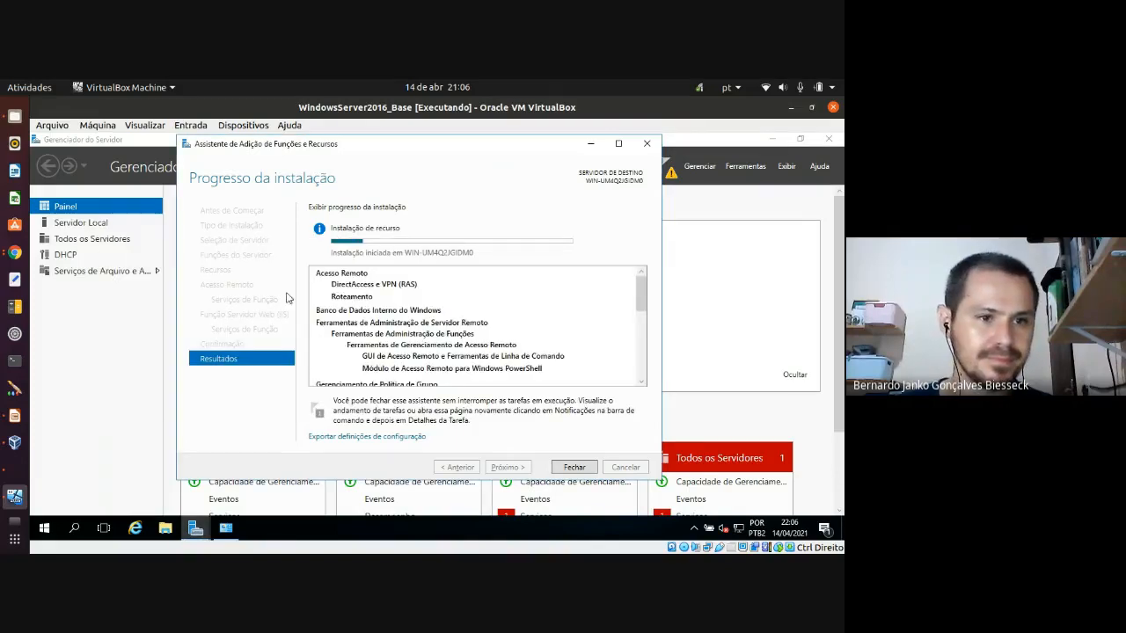
click(15, 253)
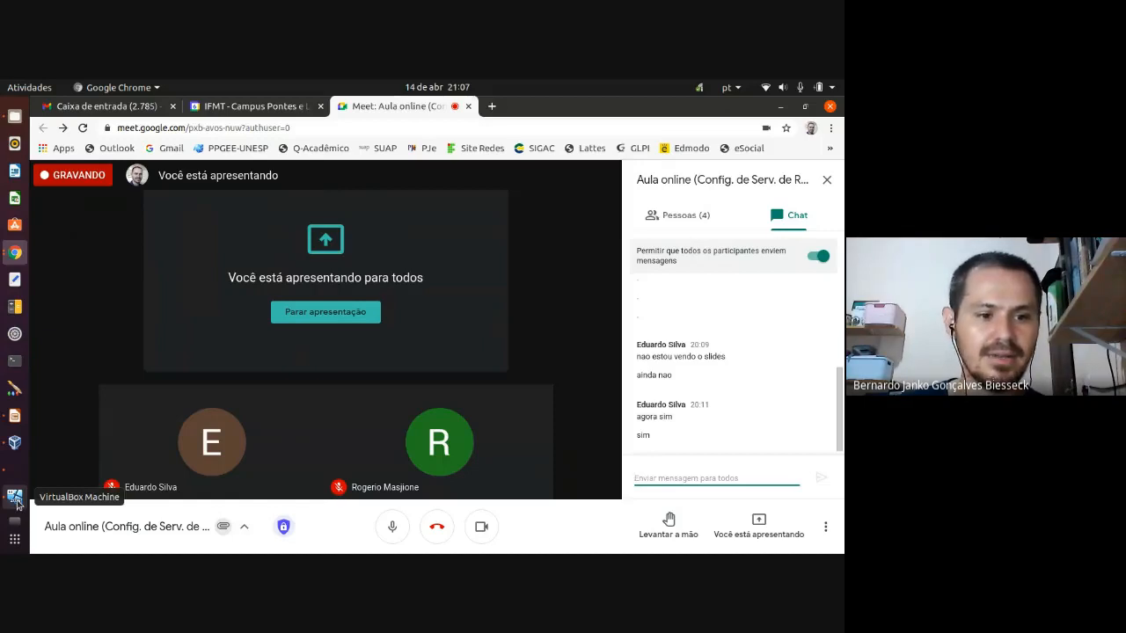
click(15, 497)
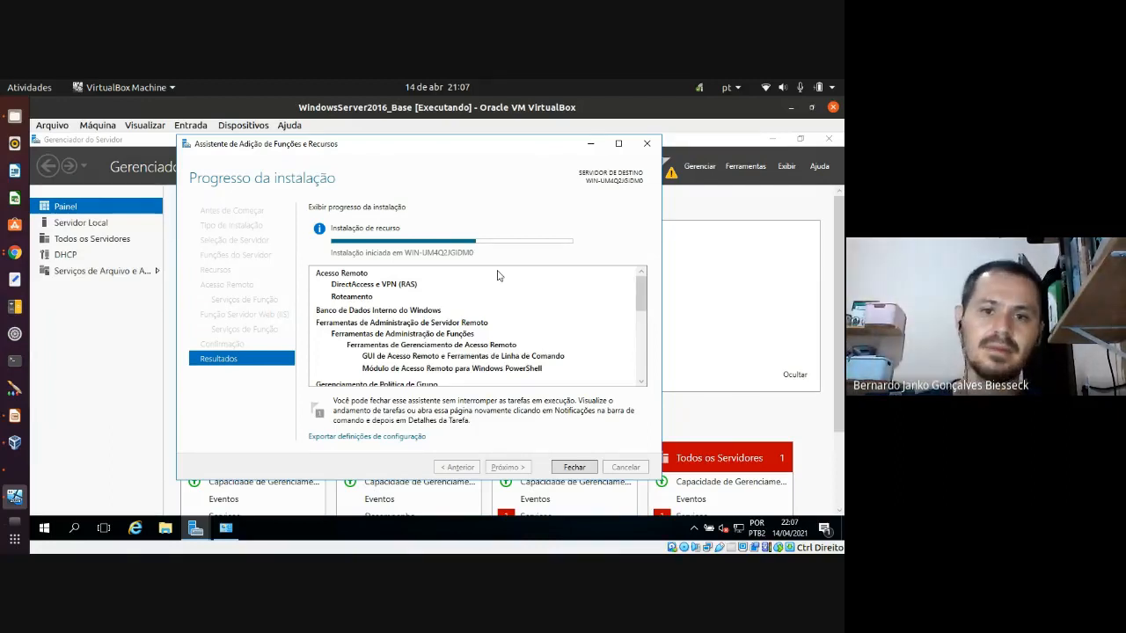
mouse_move(467, 249)
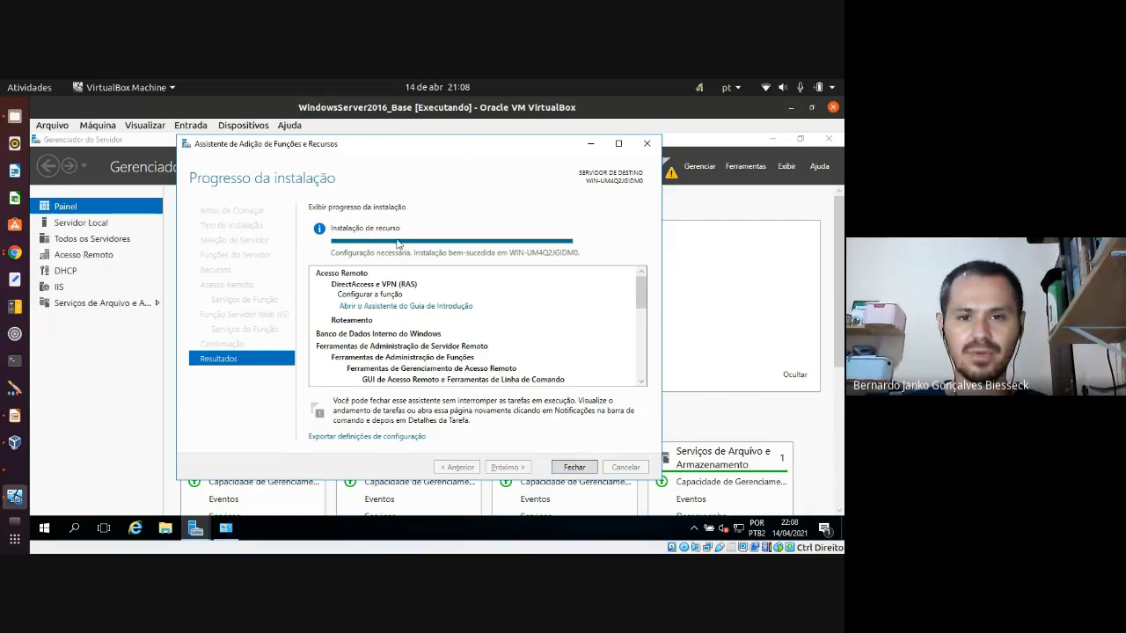
click(576, 468)
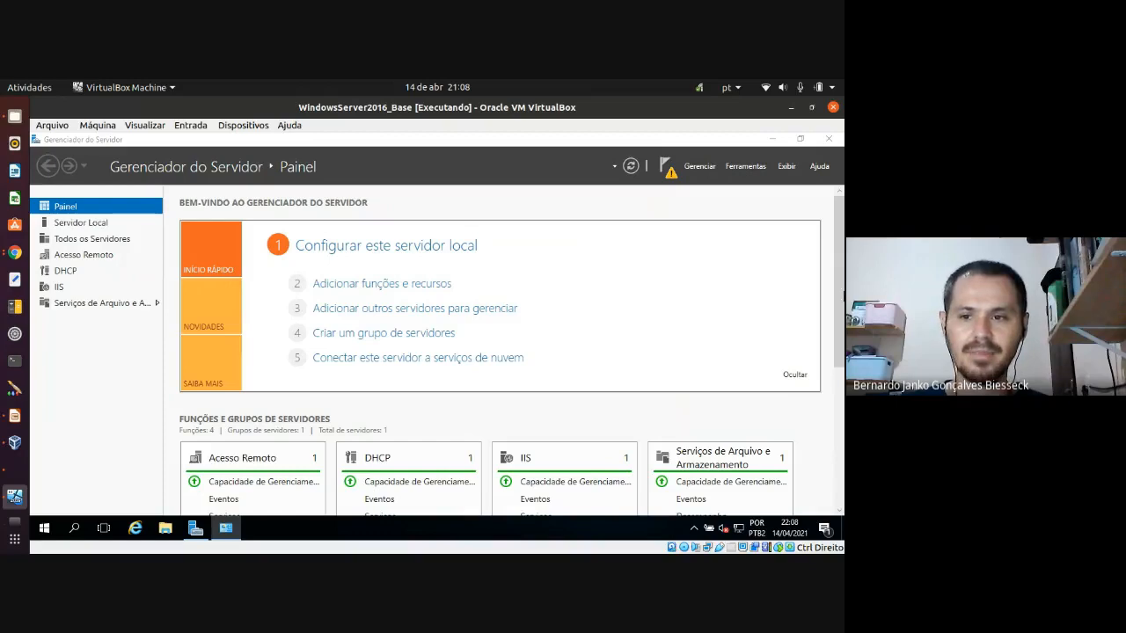
Step: Review the role tiles on the Server Manager dashboard and open the Roteamento e Acesso Remoto console
scroll(840, 367, down, 3)
scroll(839, 378, down, 3)
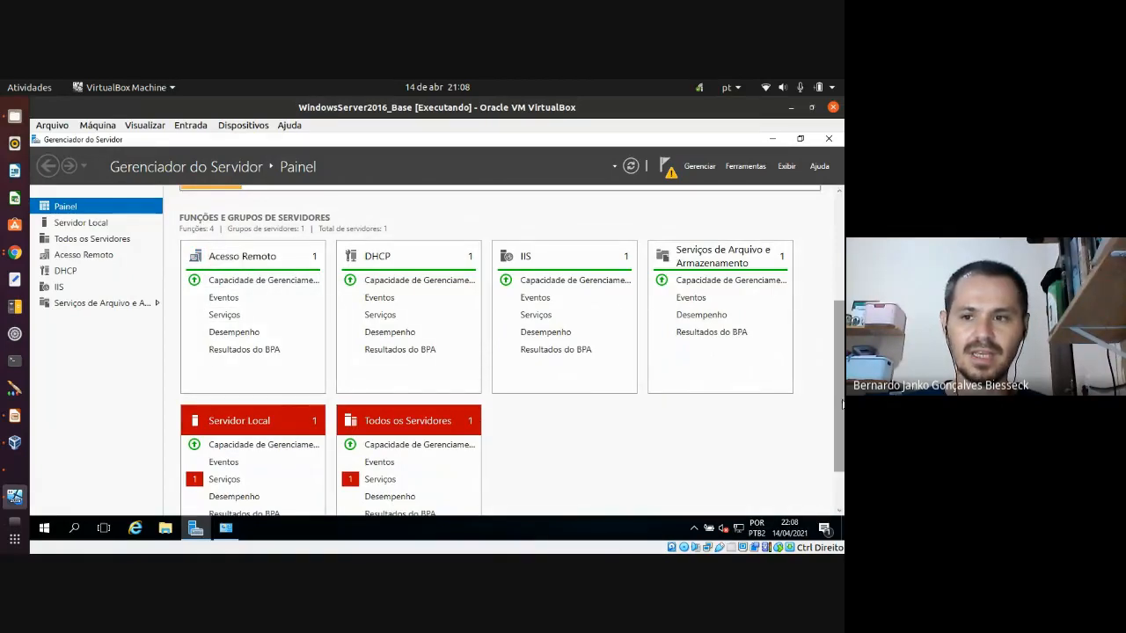
scroll(839, 378, up, 3)
scroll(839, 379, up, 3)
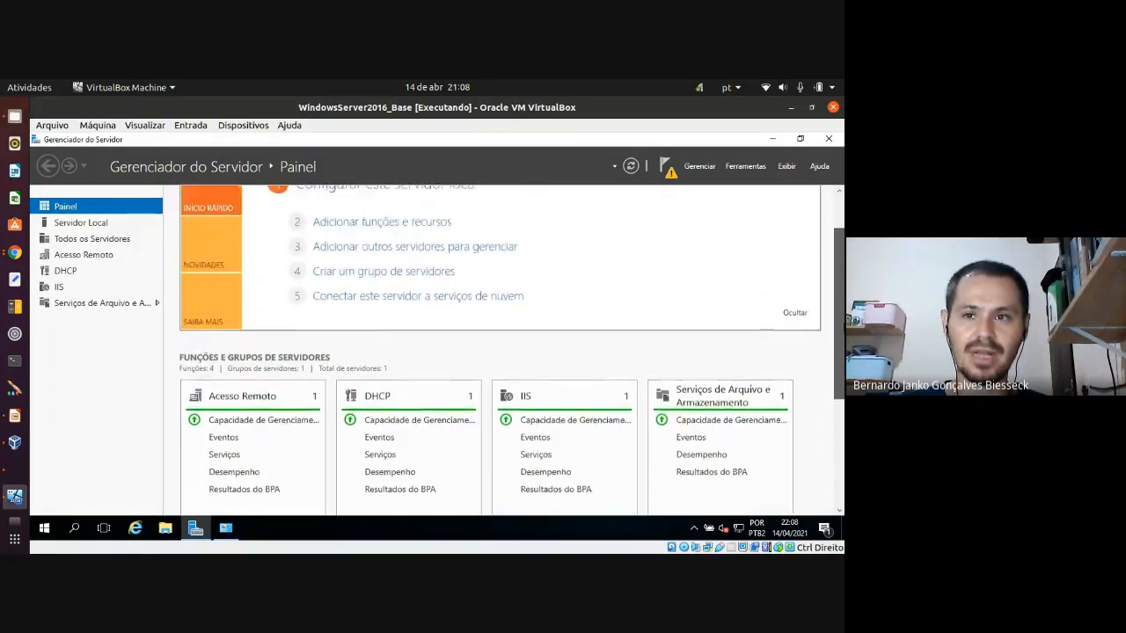
click(744, 166)
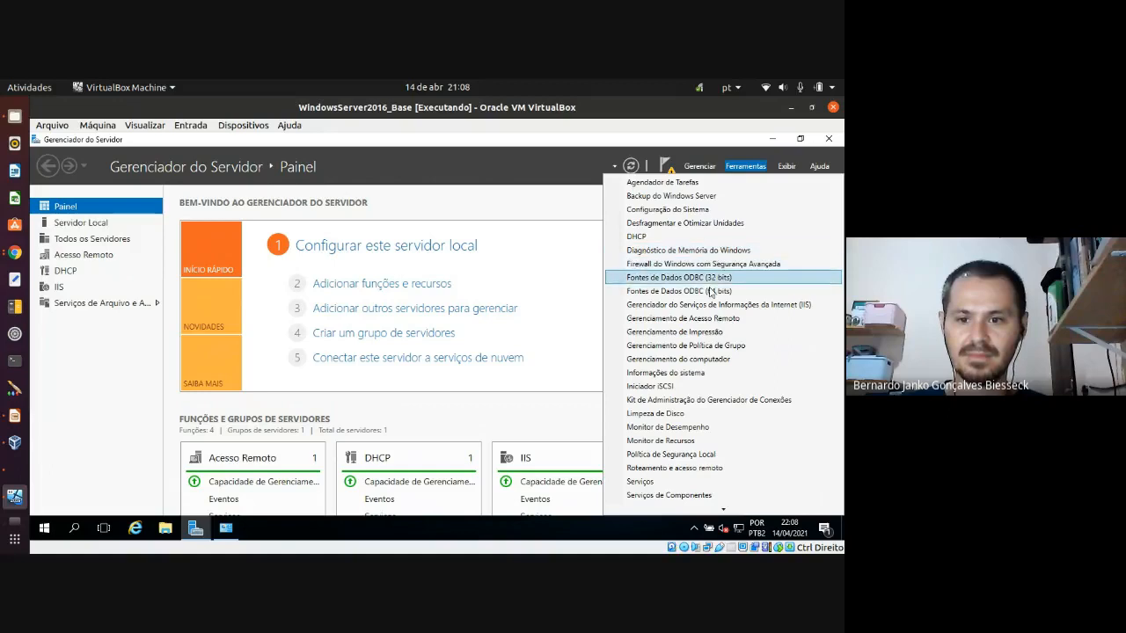
scroll(710, 299, down, 2)
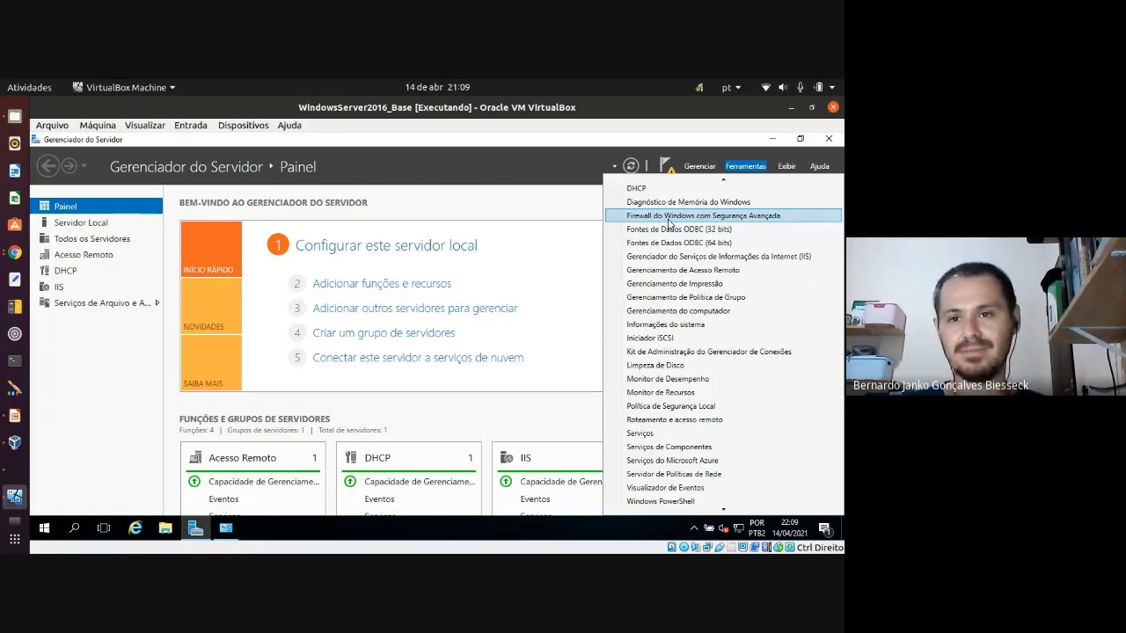
scroll(664, 207, up, 1)
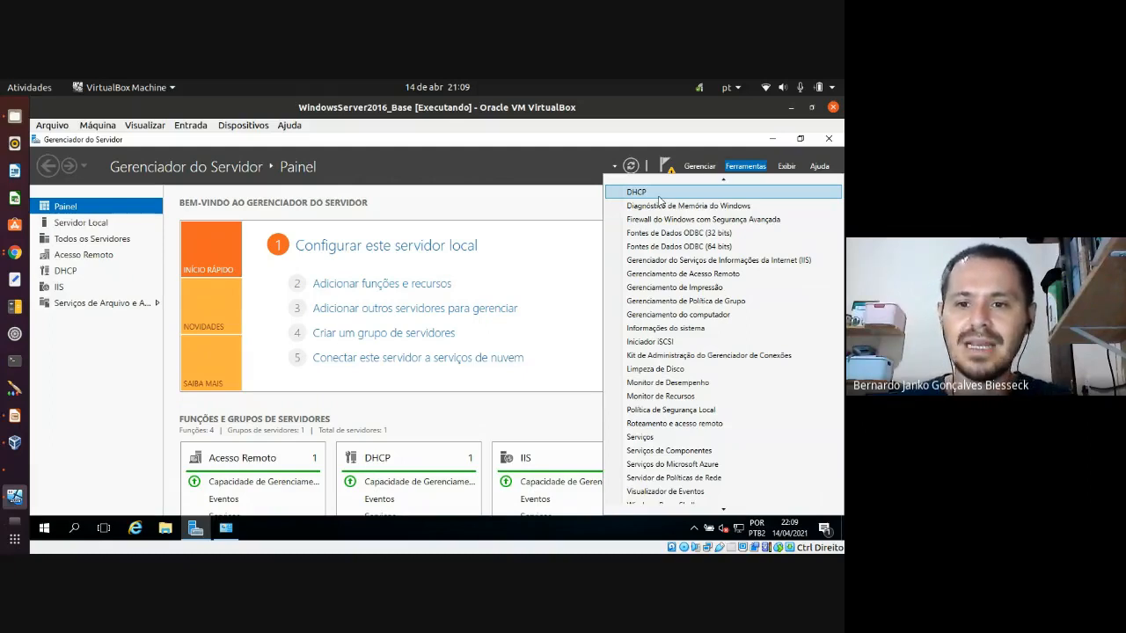
click(673, 424)
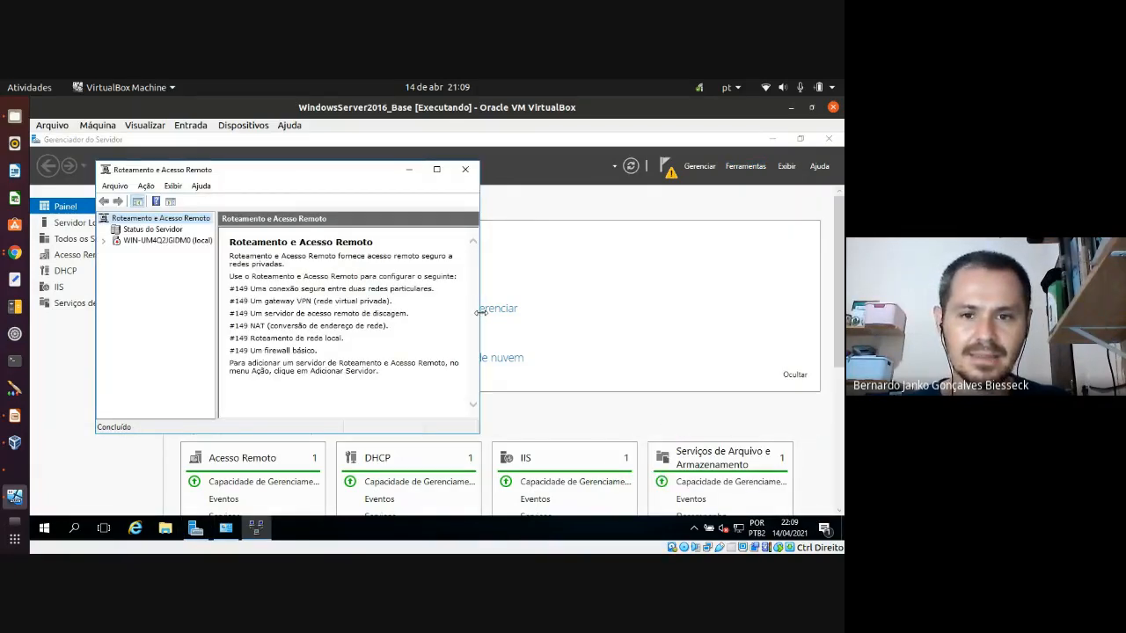
Step: Enlarge the console window and start the wizard to configure and enable Routing and Remote Access on the local server
drag(480, 312, 774, 313)
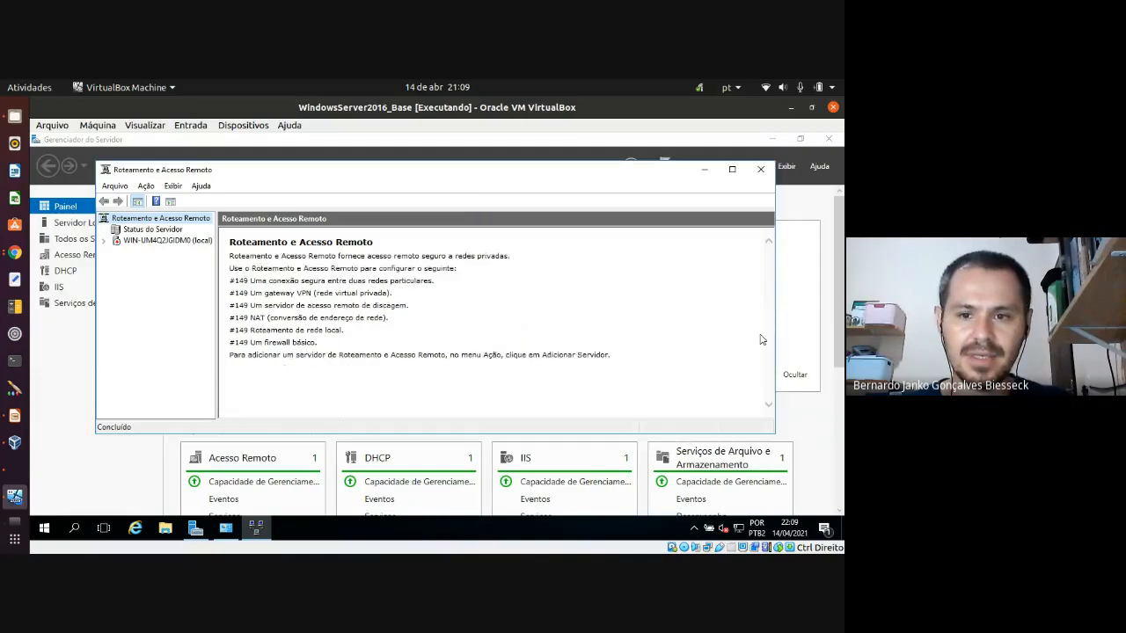
drag(624, 433, 624, 498)
click(104, 240)
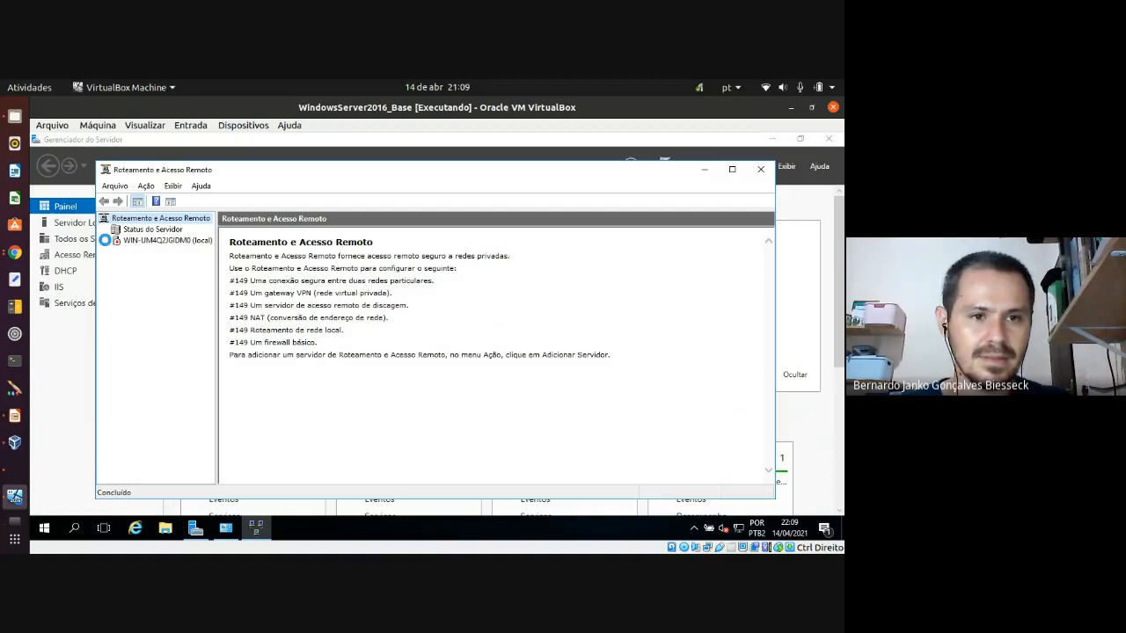
click(152, 241)
right_click(152, 243)
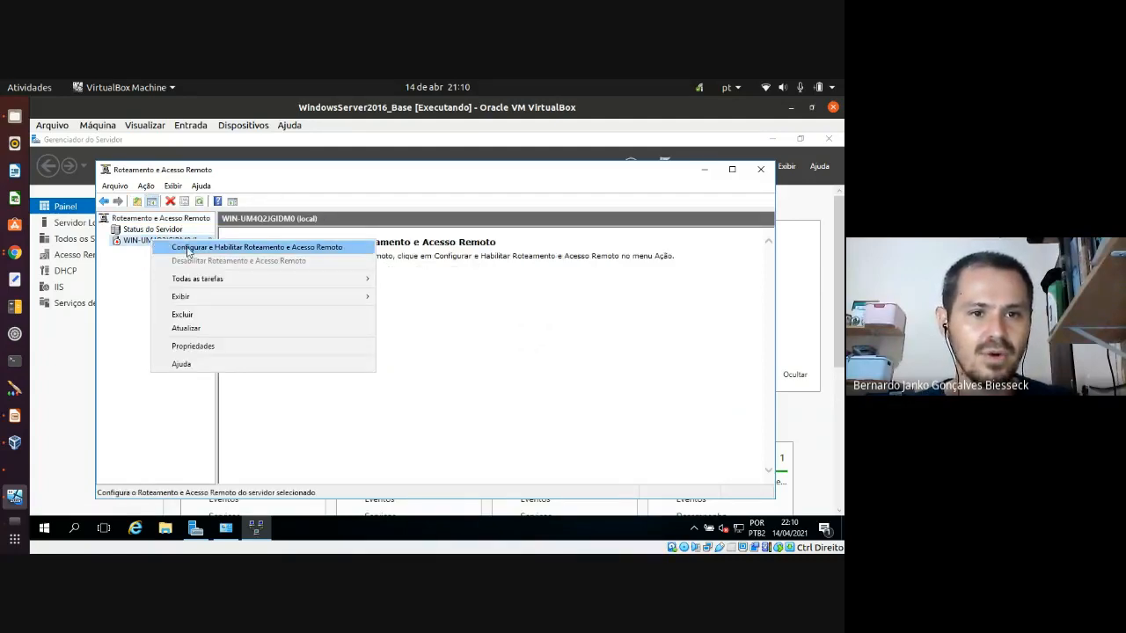
click(141, 242)
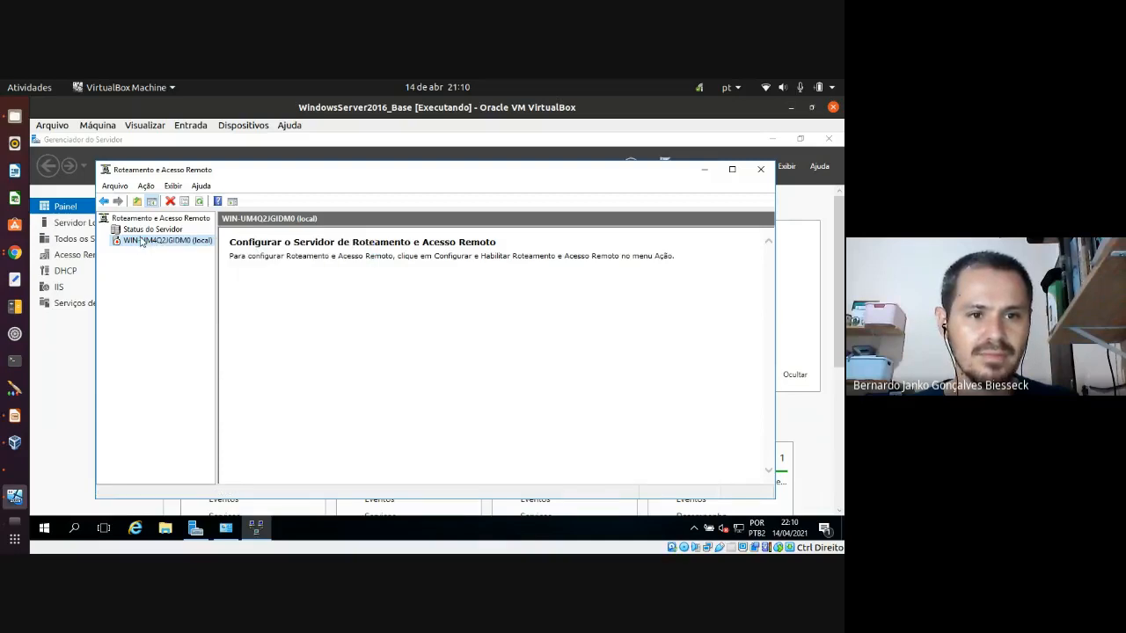
right_click(141, 244)
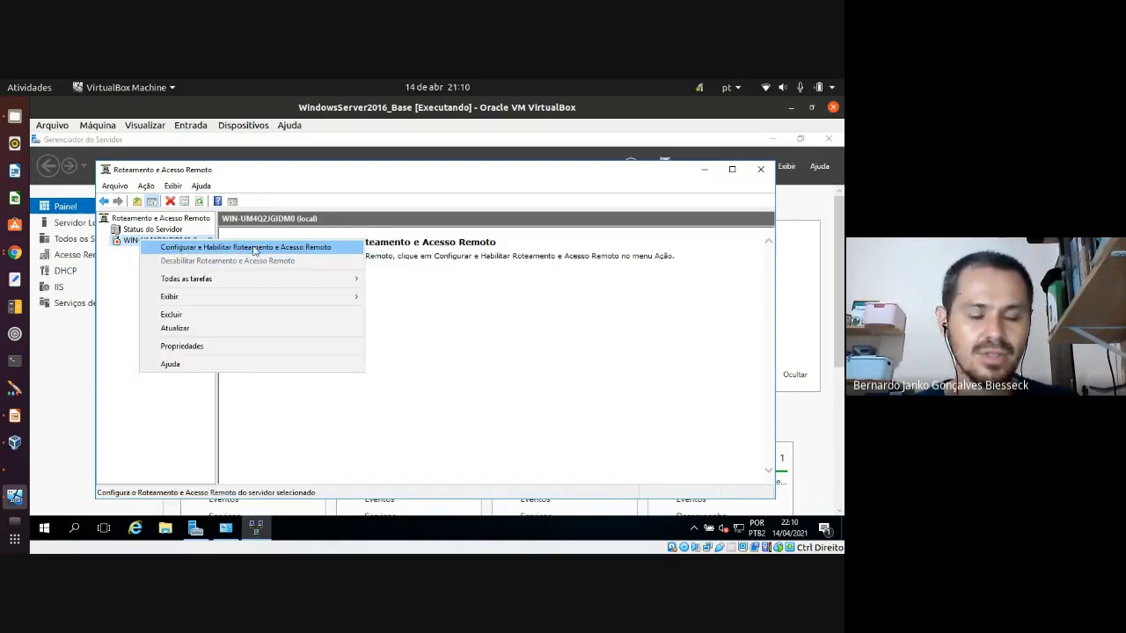
click(330, 249)
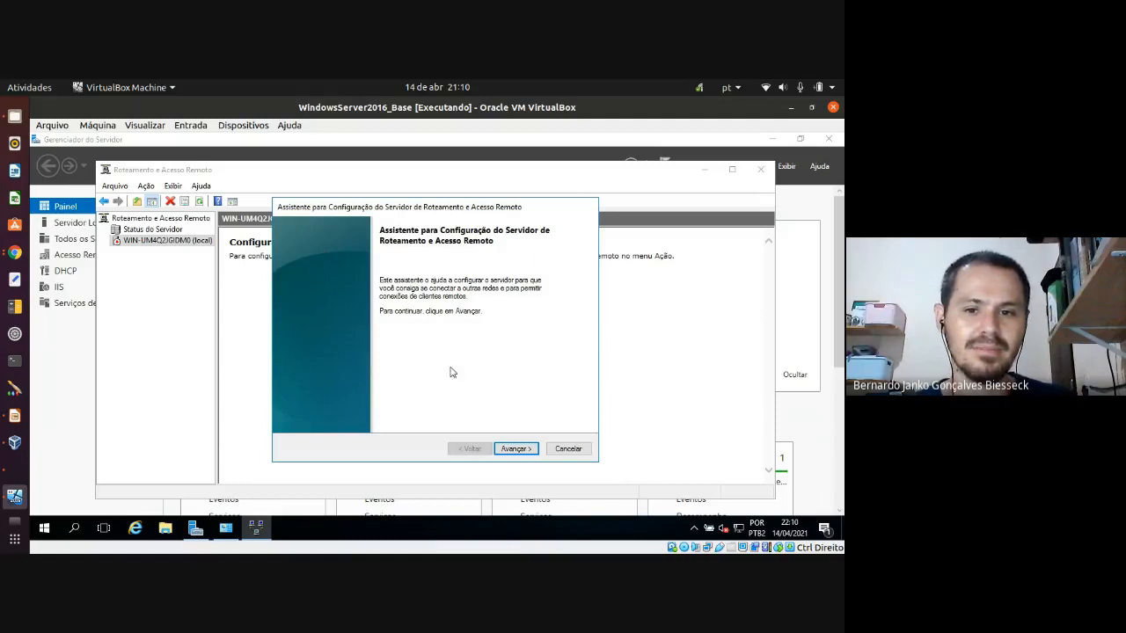
Step: Choose Conversão de endereços de rede (NAT) as the server configuration and continue to the NAT Internet connection page
click(513, 450)
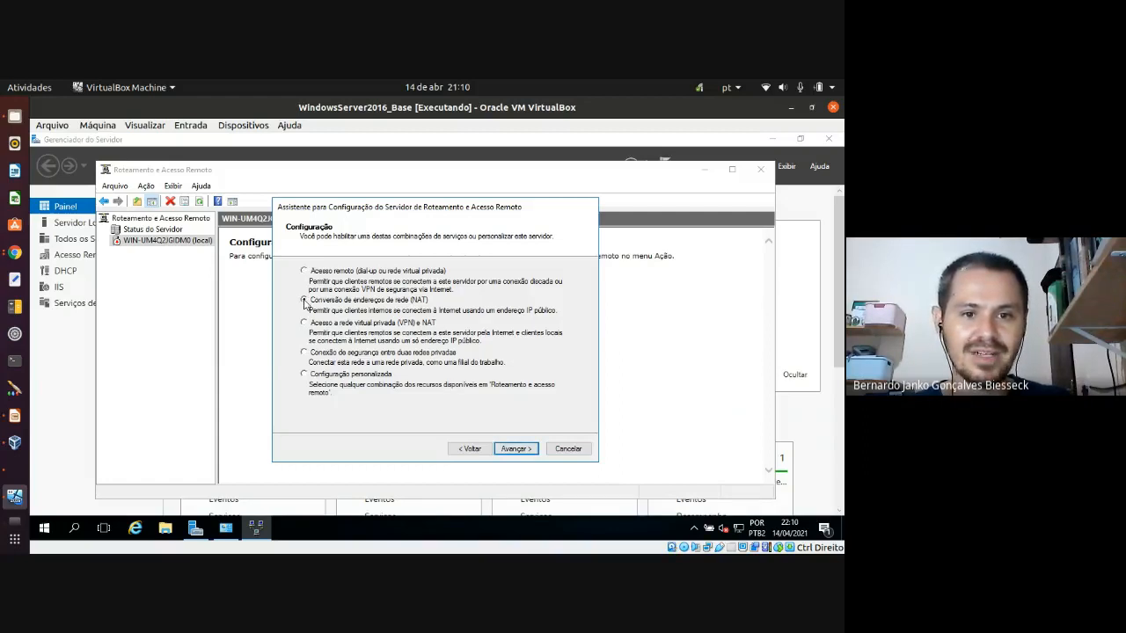
click(304, 301)
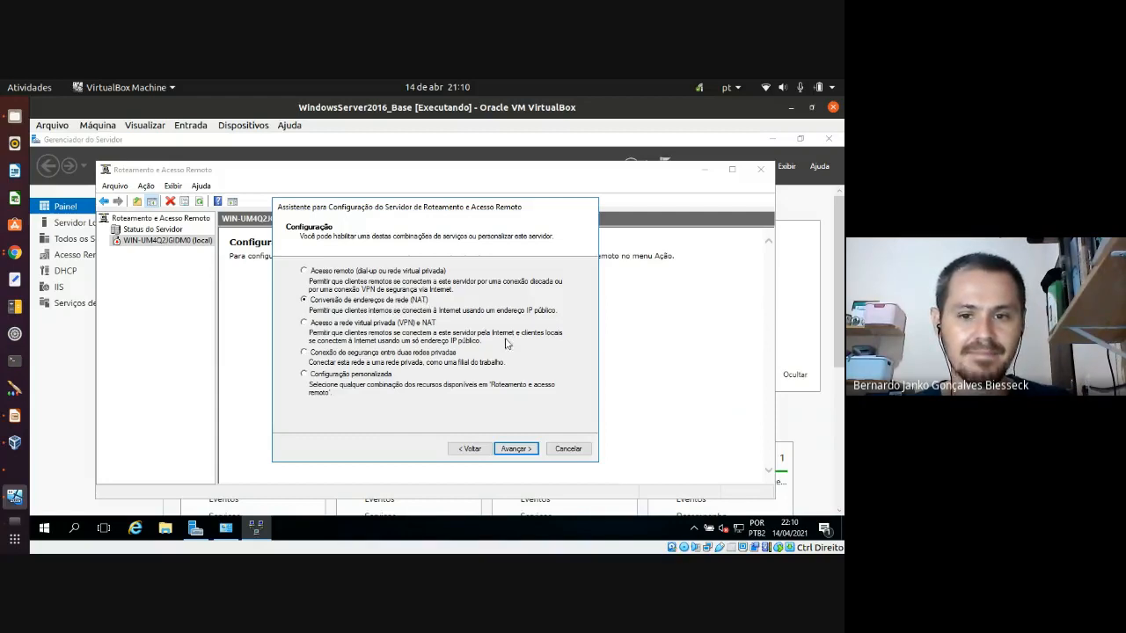
click(523, 449)
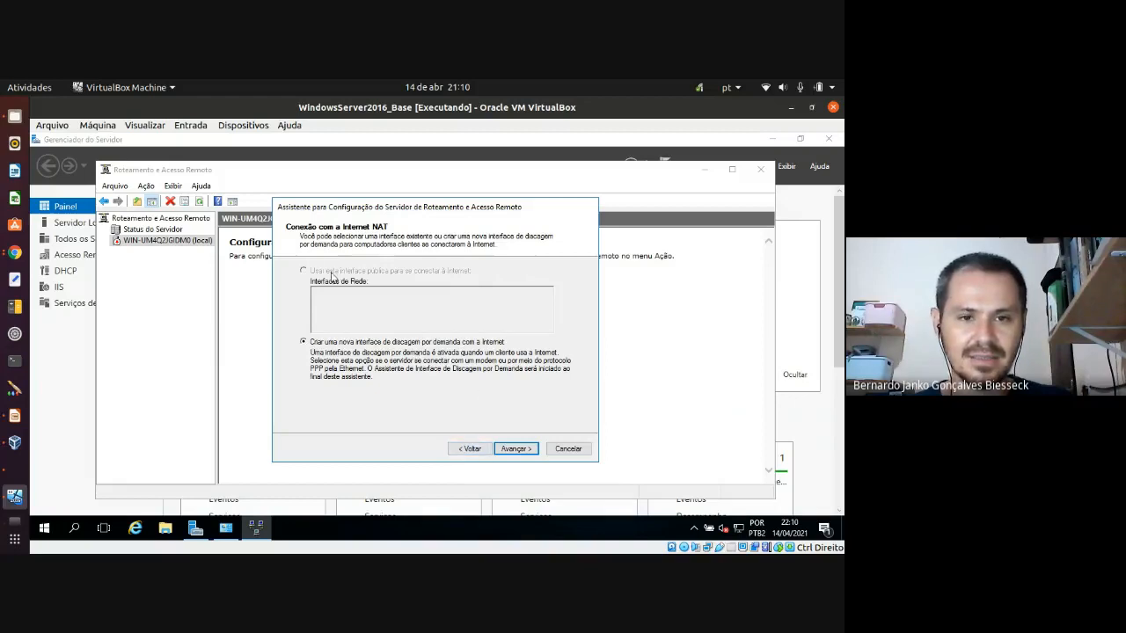
click(515, 450)
click(471, 449)
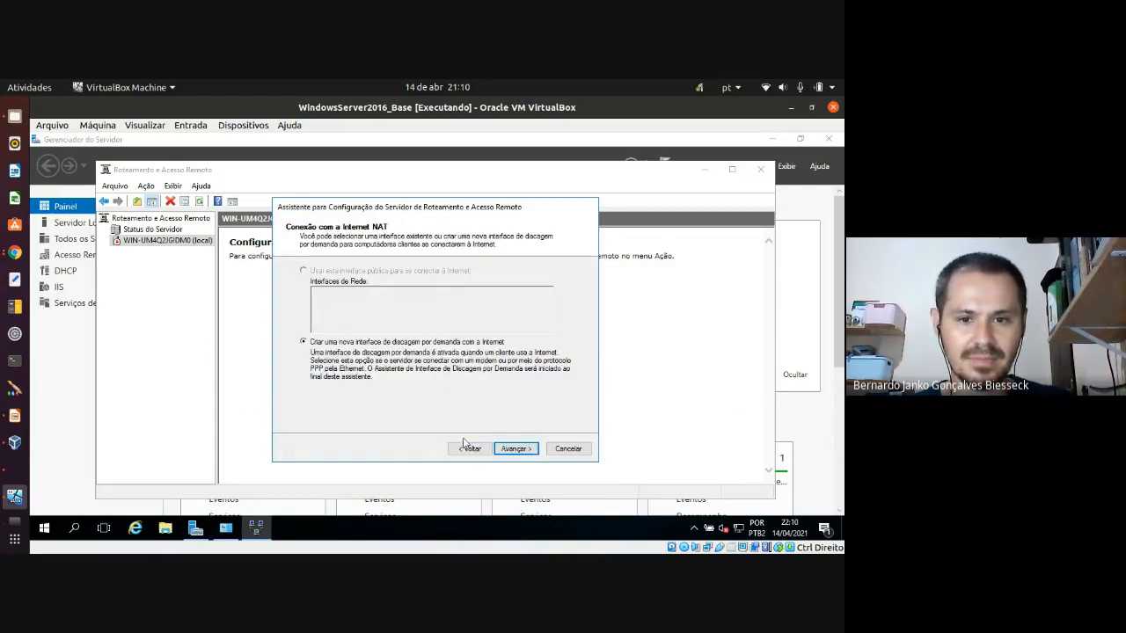
click(468, 450)
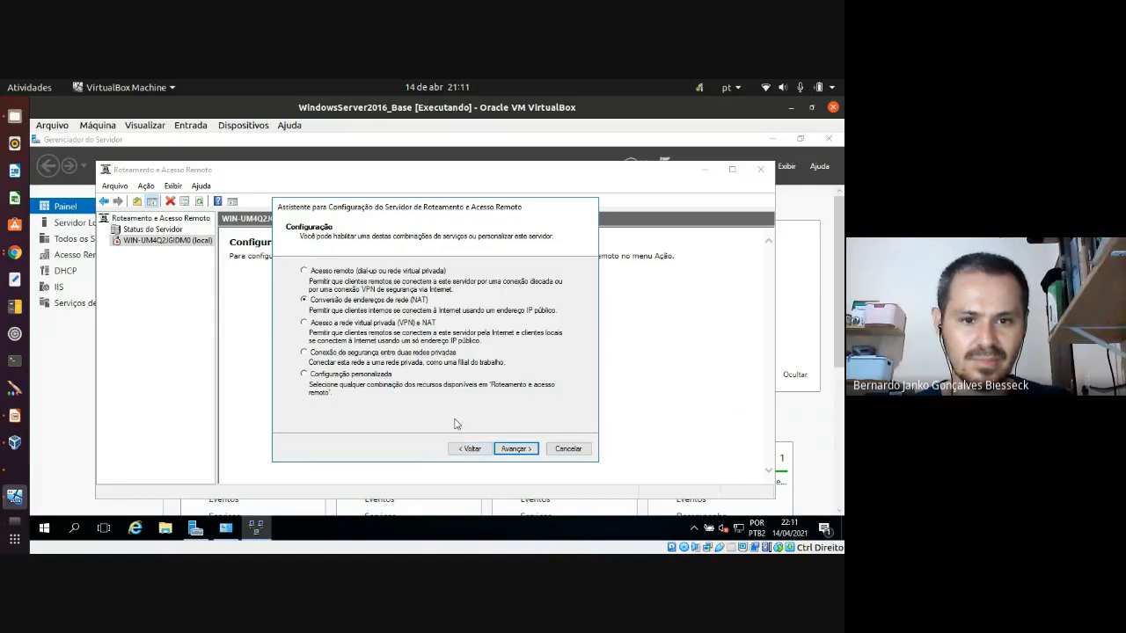
click(516, 449)
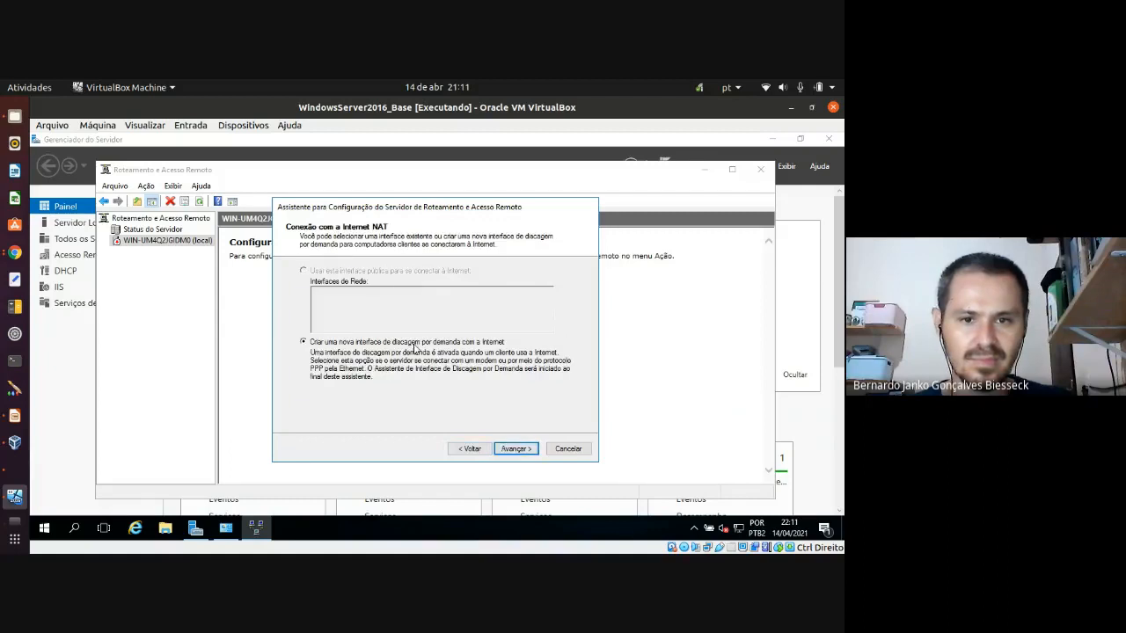
click(568, 448)
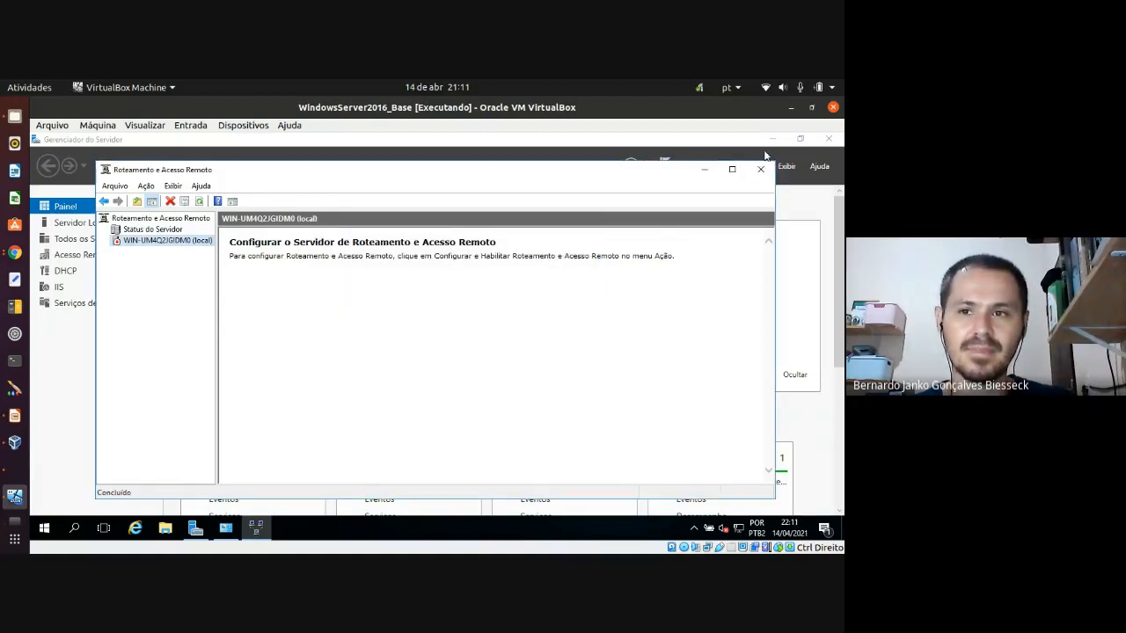
Step: Close the Roteamento e Acesso Remoto console and Server Manager, and restart the server with the reason Outro (planejado)
click(762, 171)
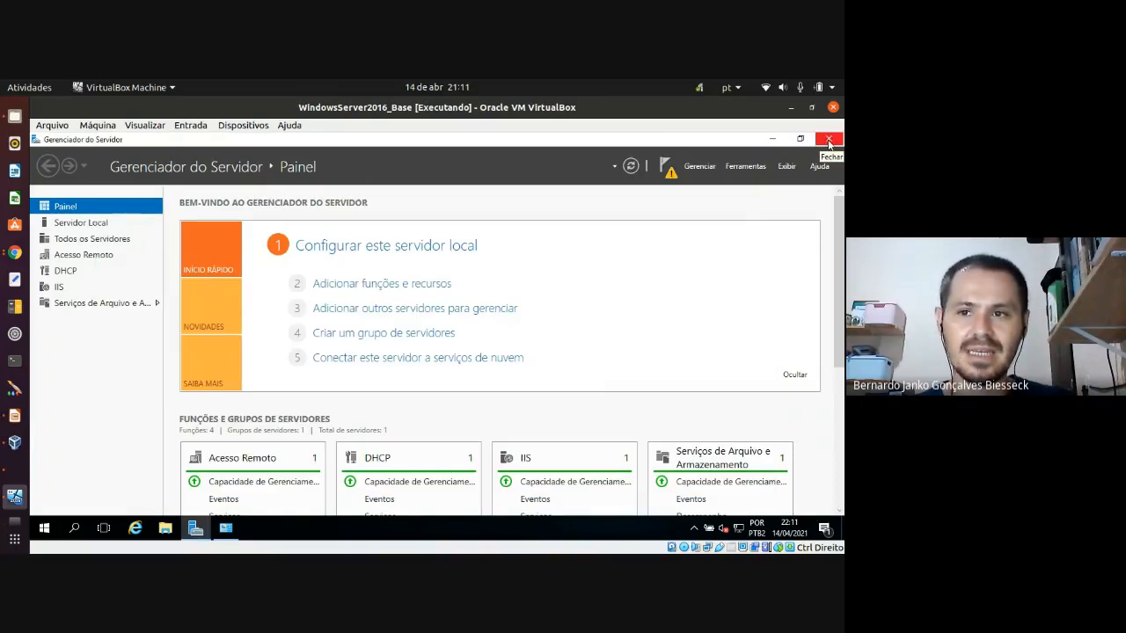
click(828, 141)
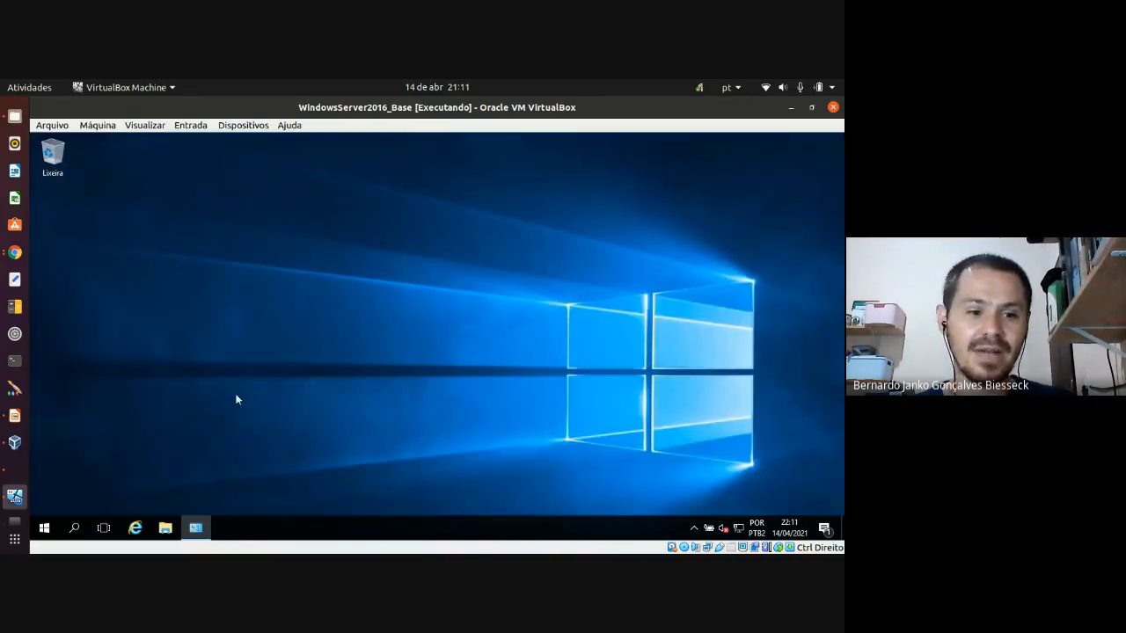
click(45, 528)
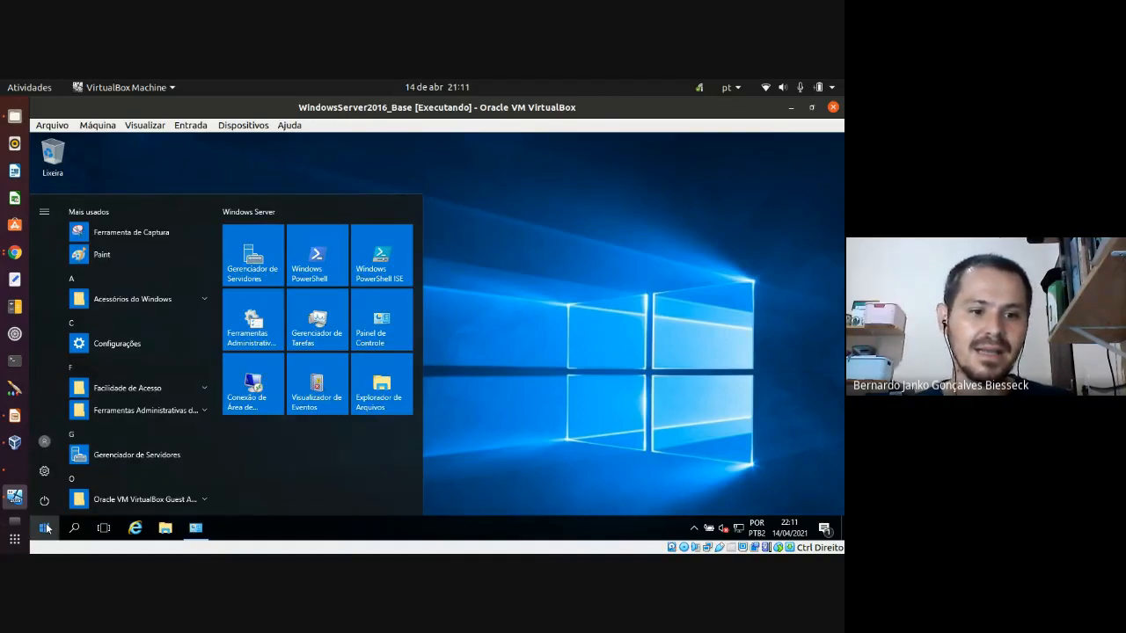
click(44, 501)
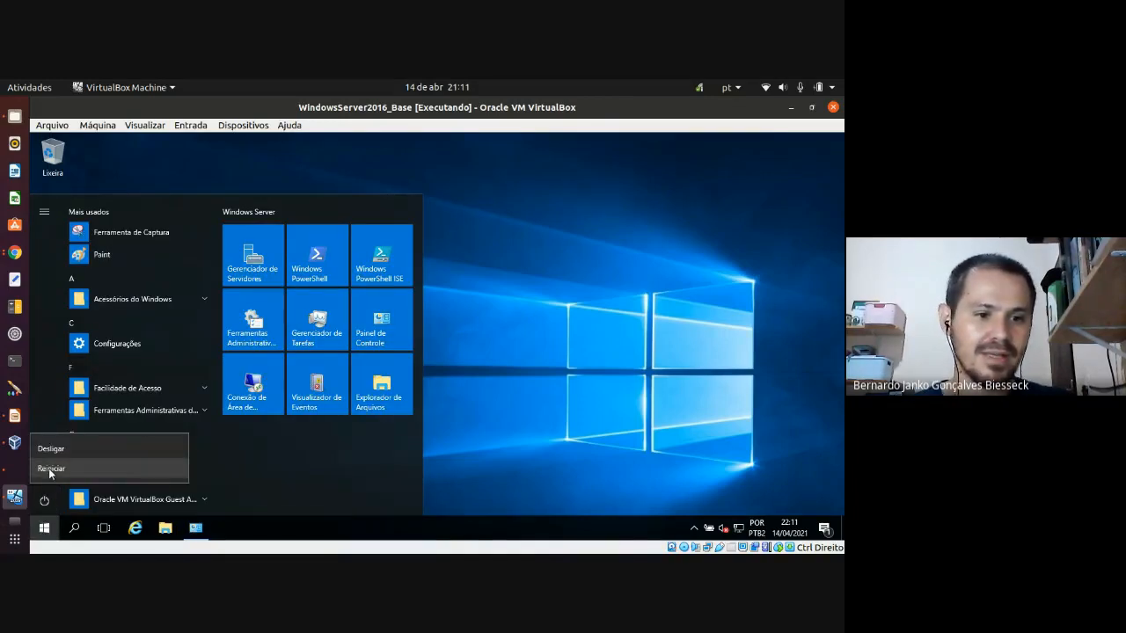
click(50, 470)
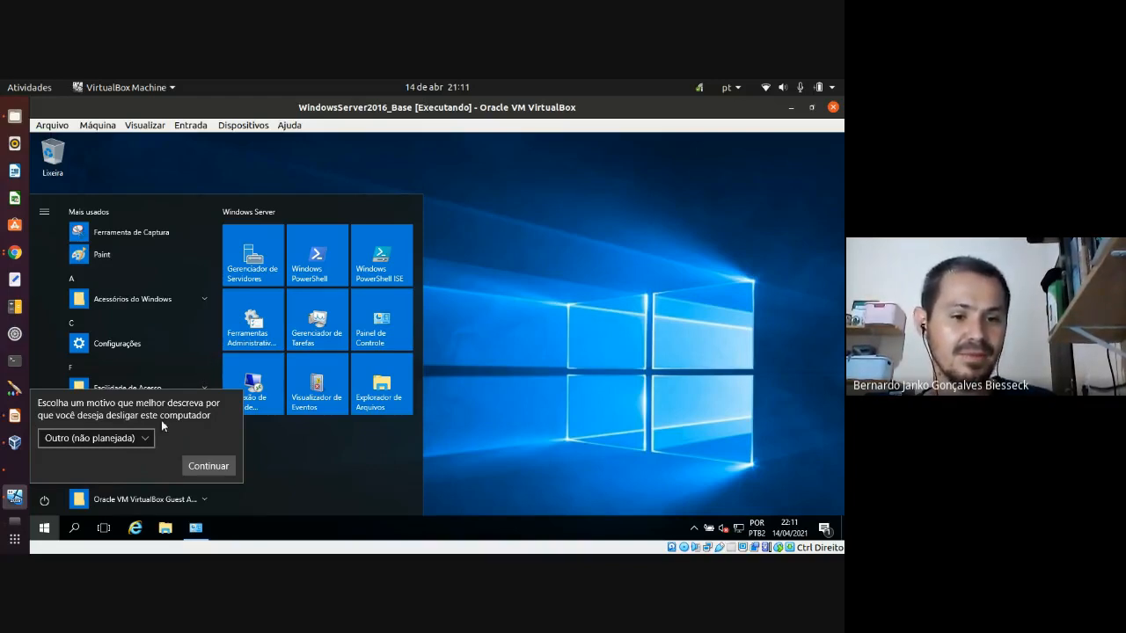
click(148, 439)
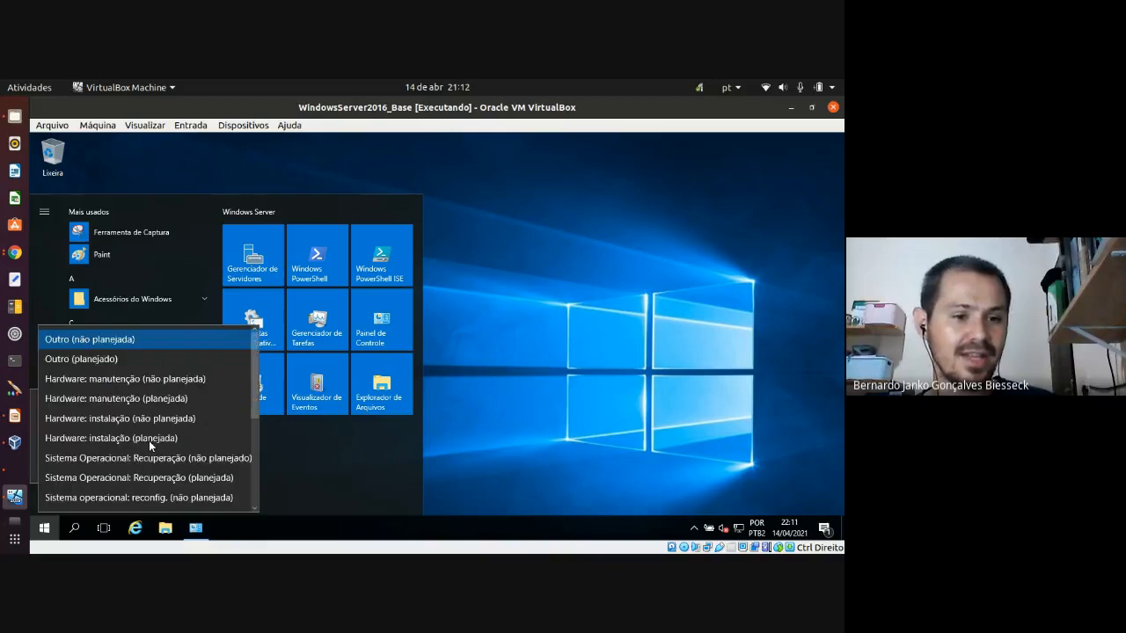
click(106, 360)
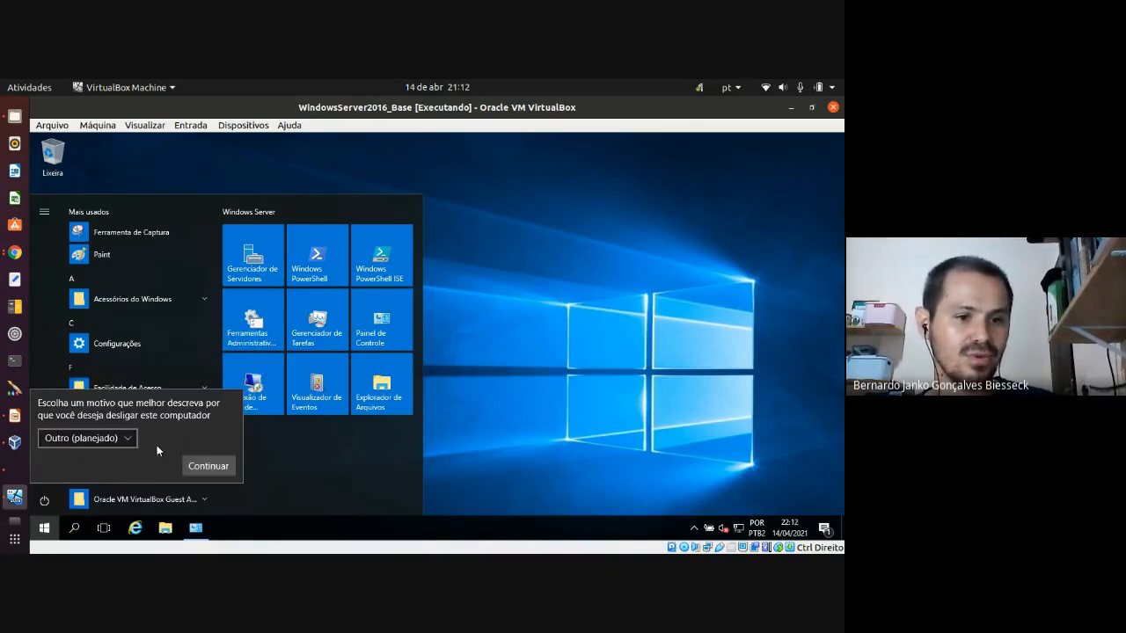
click(209, 466)
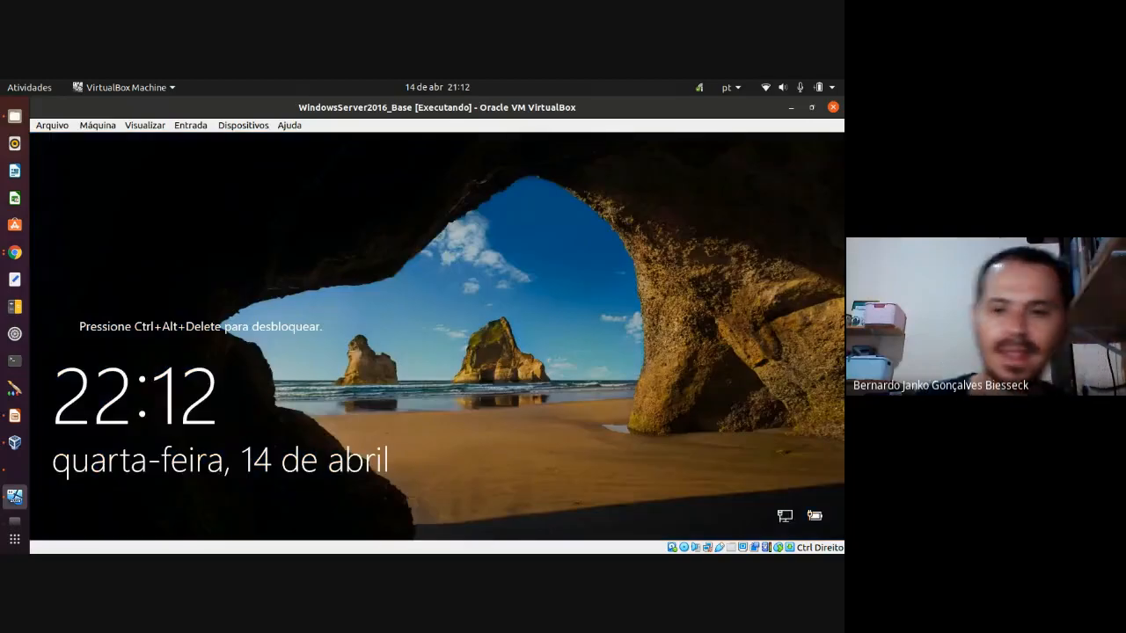
Step: Send Ctrl-Alt-Del to the server virtual machine and sign in as Administrador with the account password
click(190, 125)
mouse_move(202, 142)
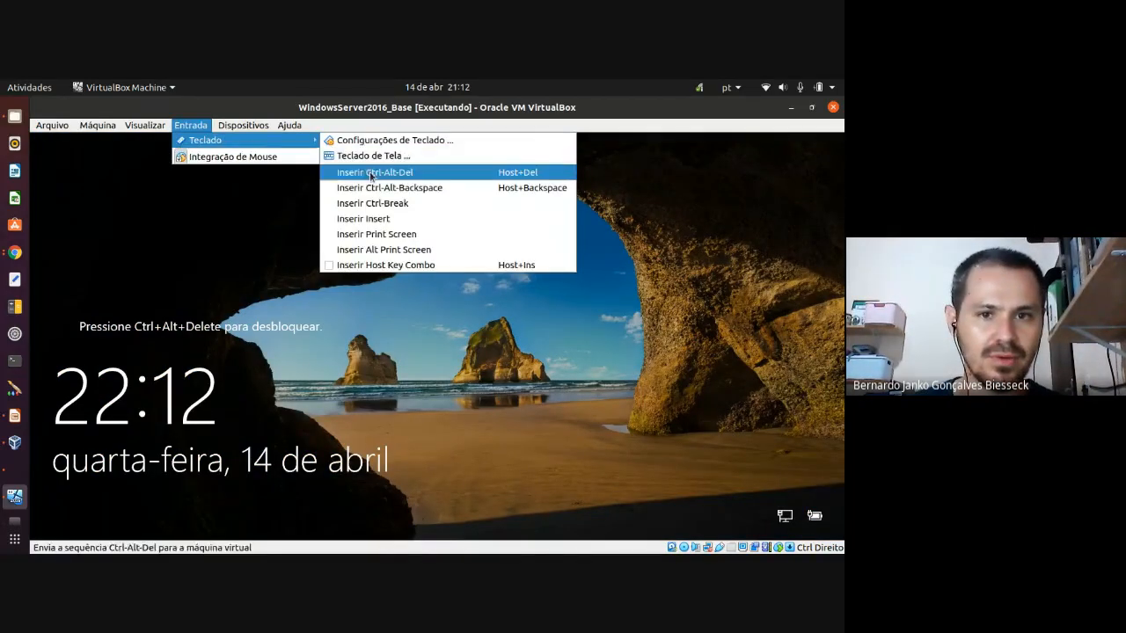
click(371, 173)
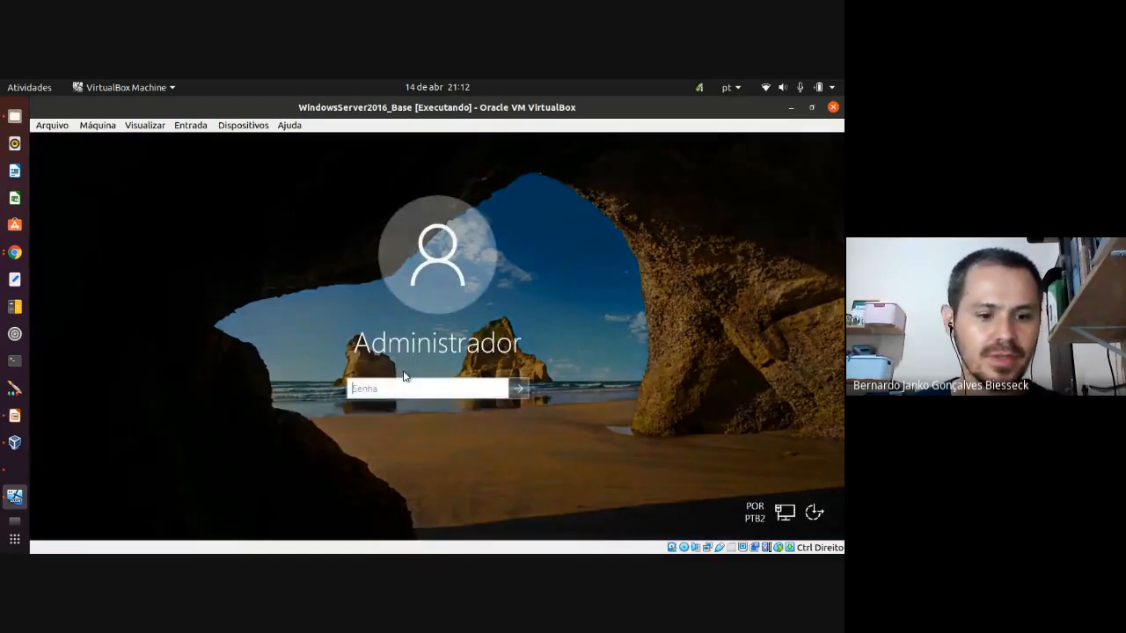
text(•••)
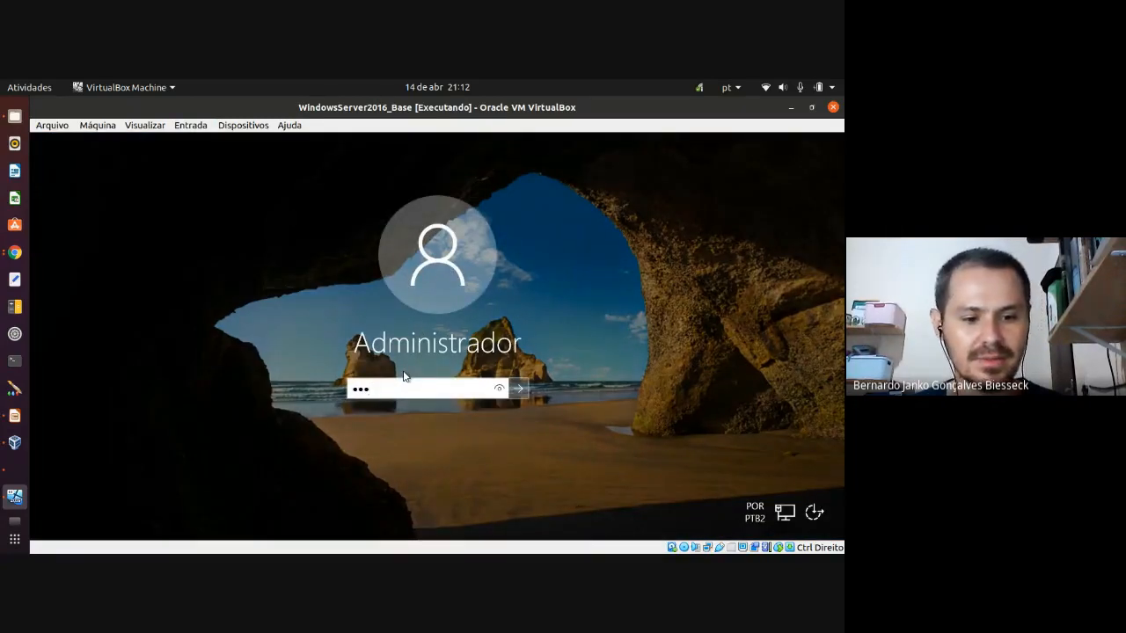
text(•••••)
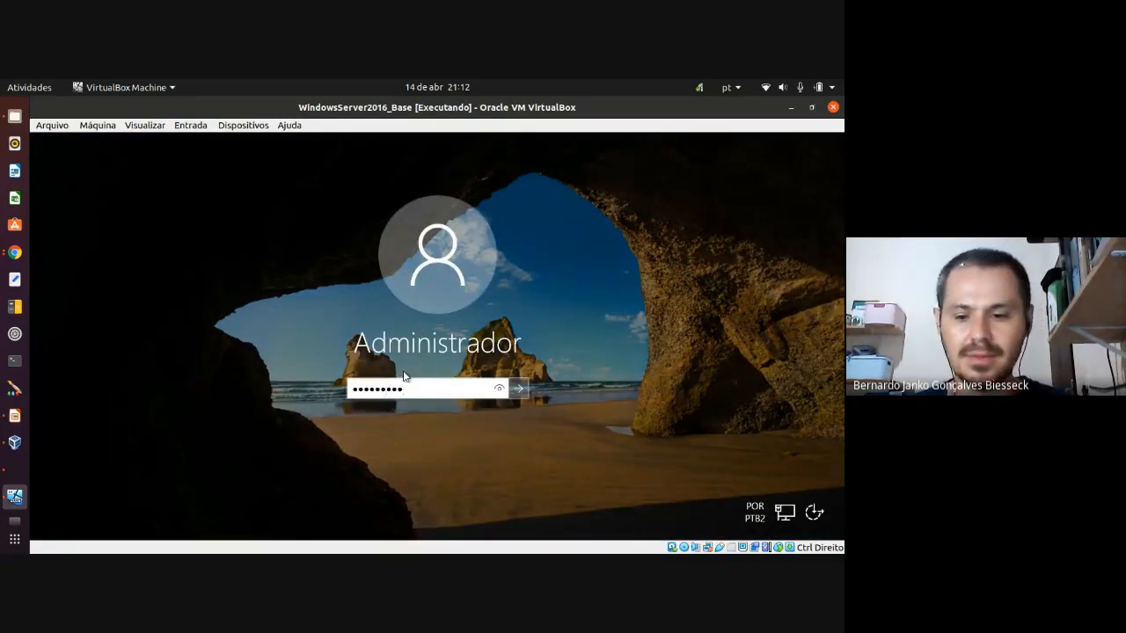
key(Return)
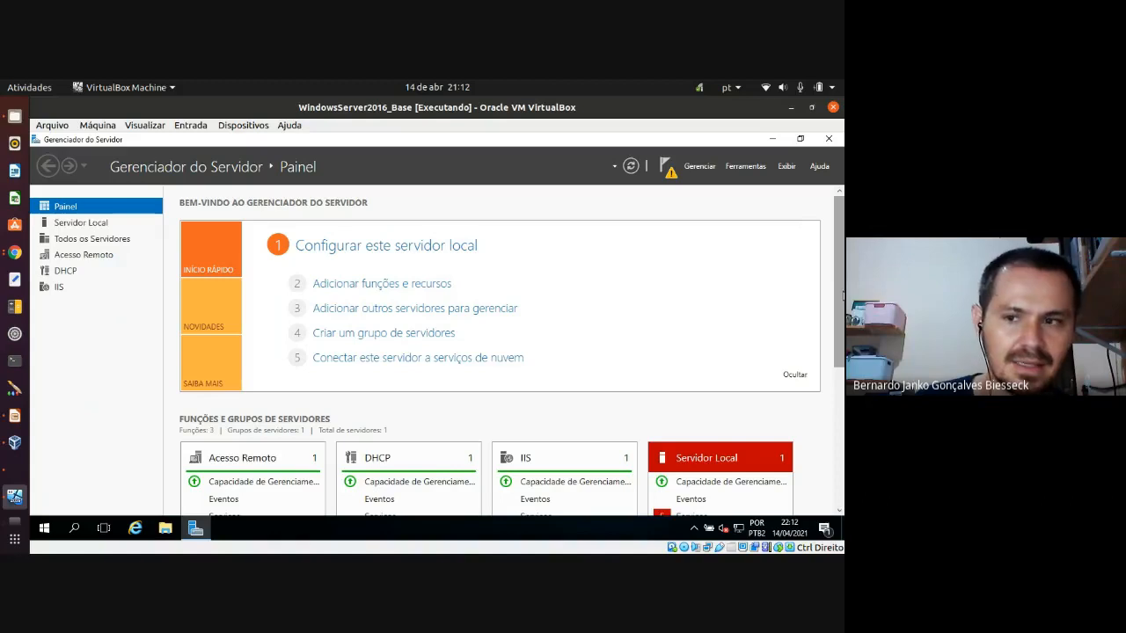
Step: Dismiss the password reminder and open the Roteamento e acesso remoto console from Server Manager
mouse_move(843, 283)
mouse_down()
mouse_move(839, 414)
mouse_move(839, 268)
mouse_up()
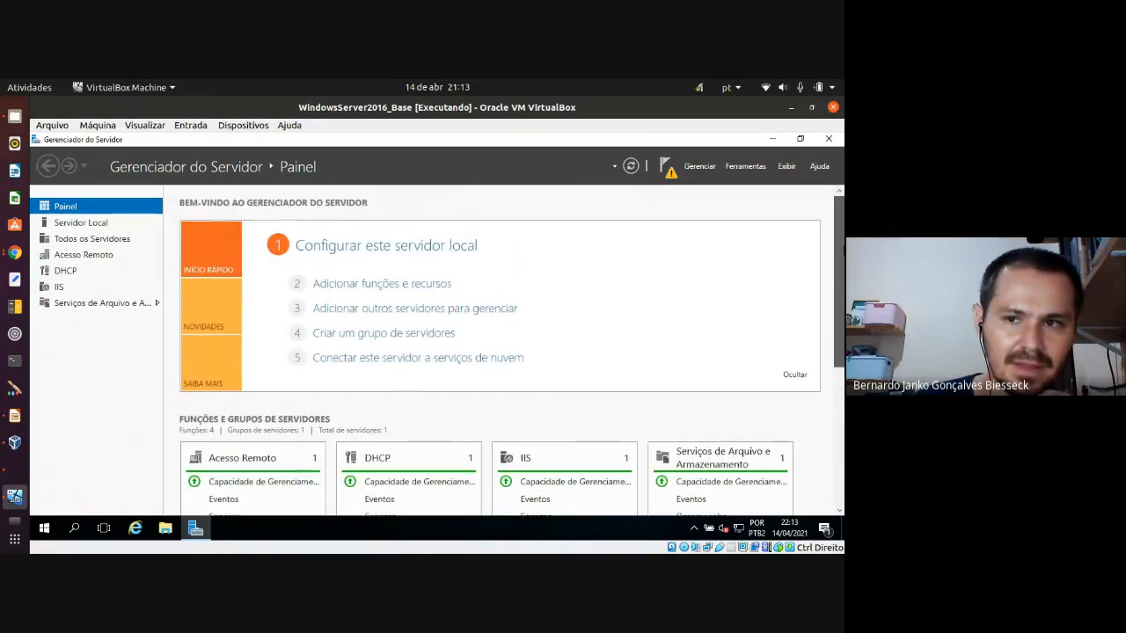
click(754, 170)
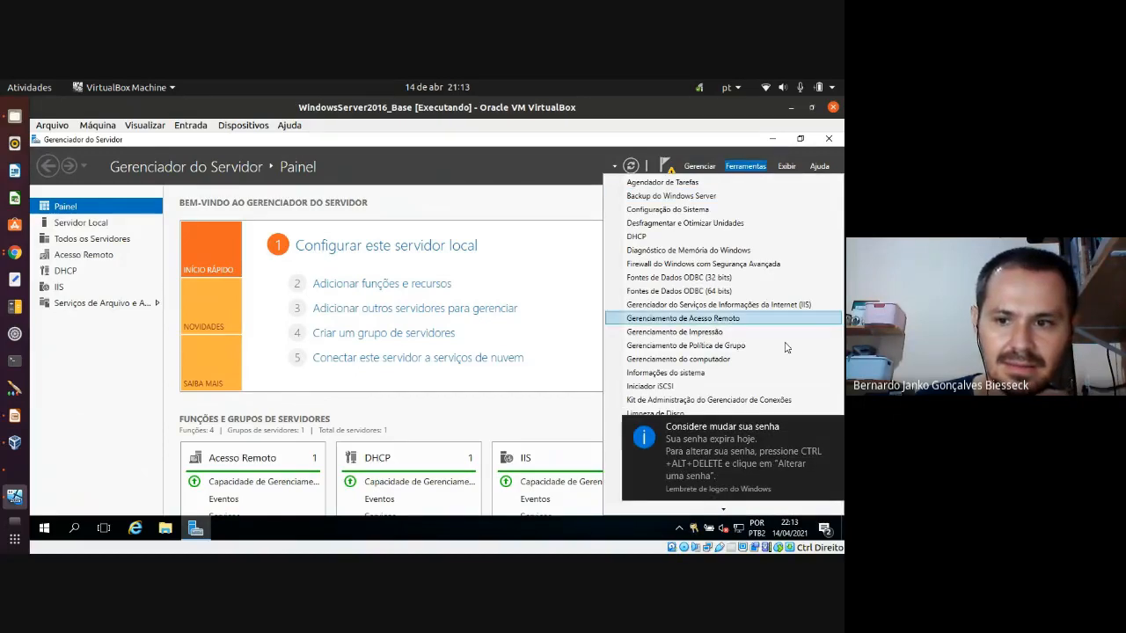
click(831, 425)
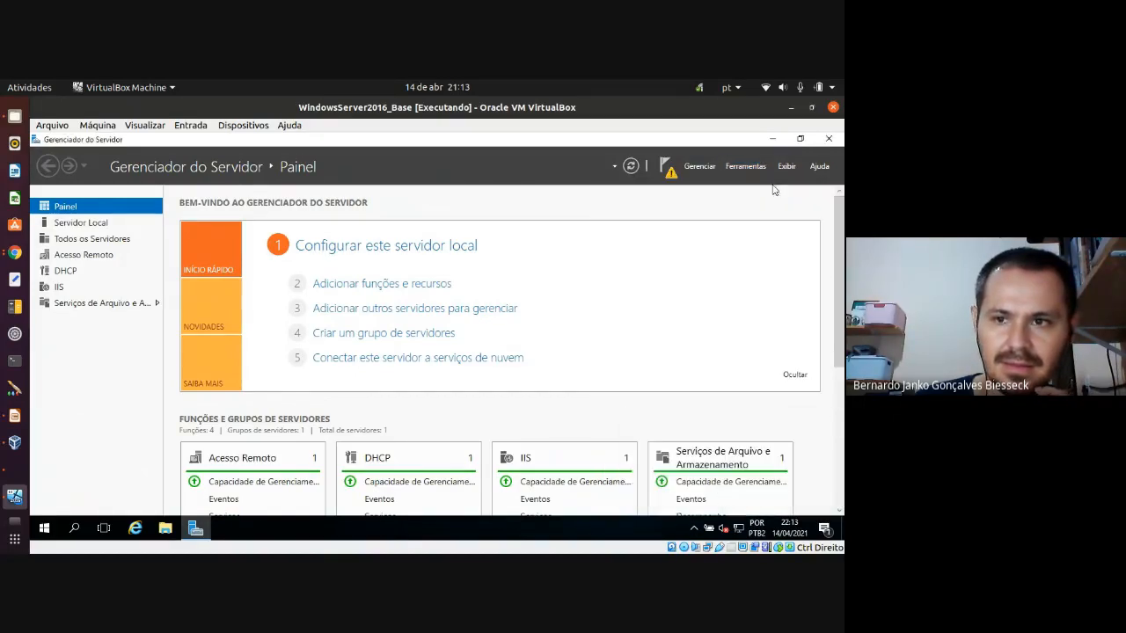
click(746, 167)
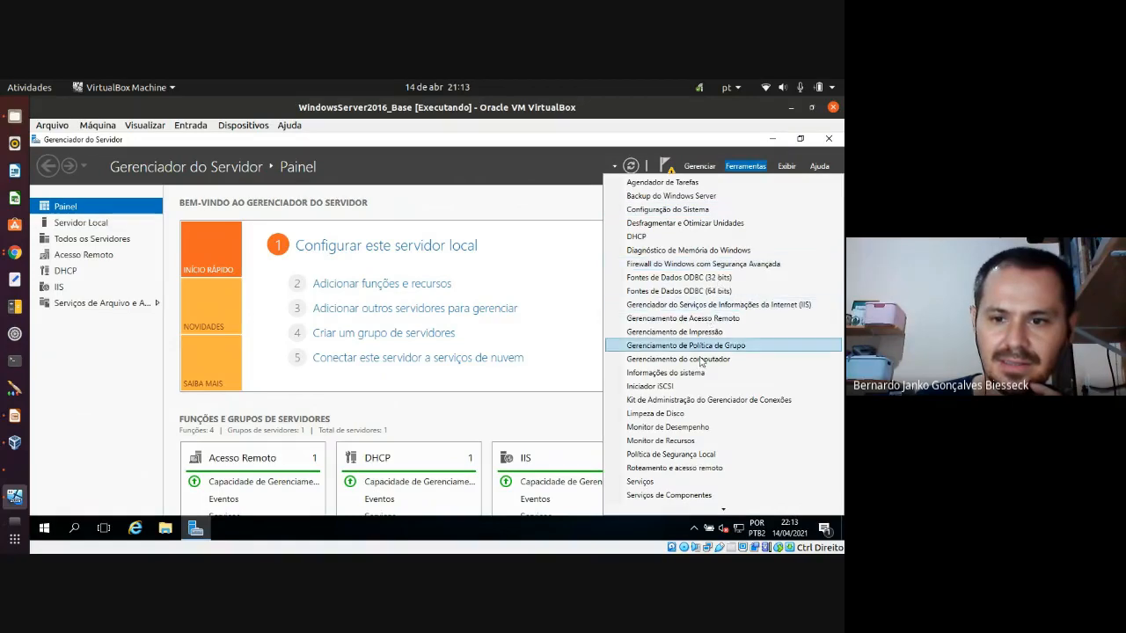
click(687, 471)
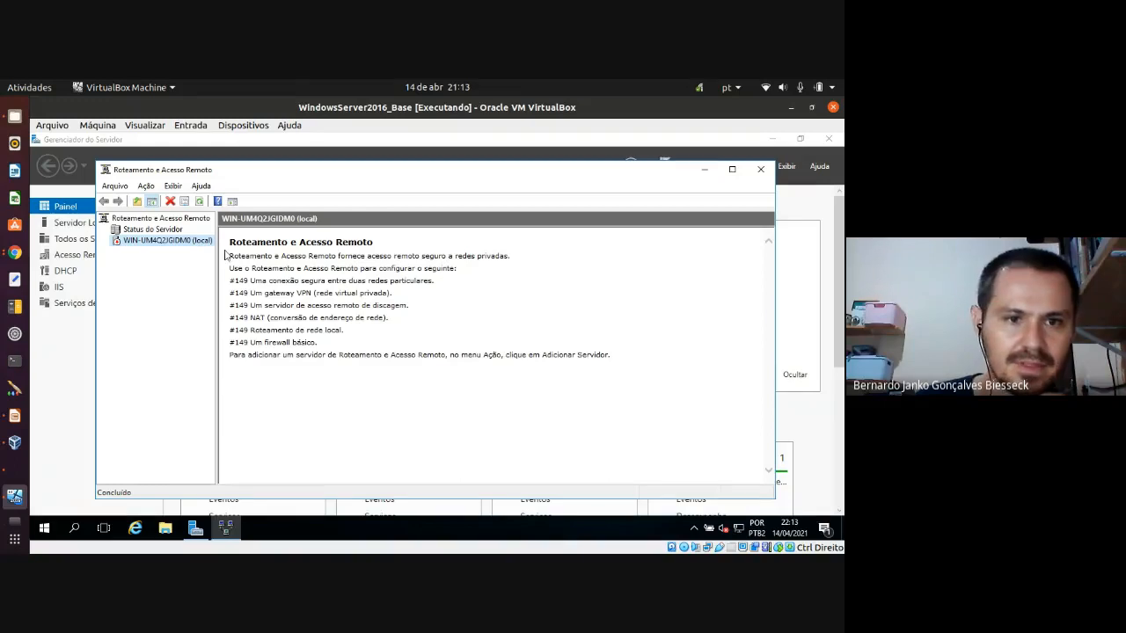
Step: Start the wizard to configure and enable routing on the local server, choosing Conversão de endereços de rede (NAT) as the configuration
right_click(147, 243)
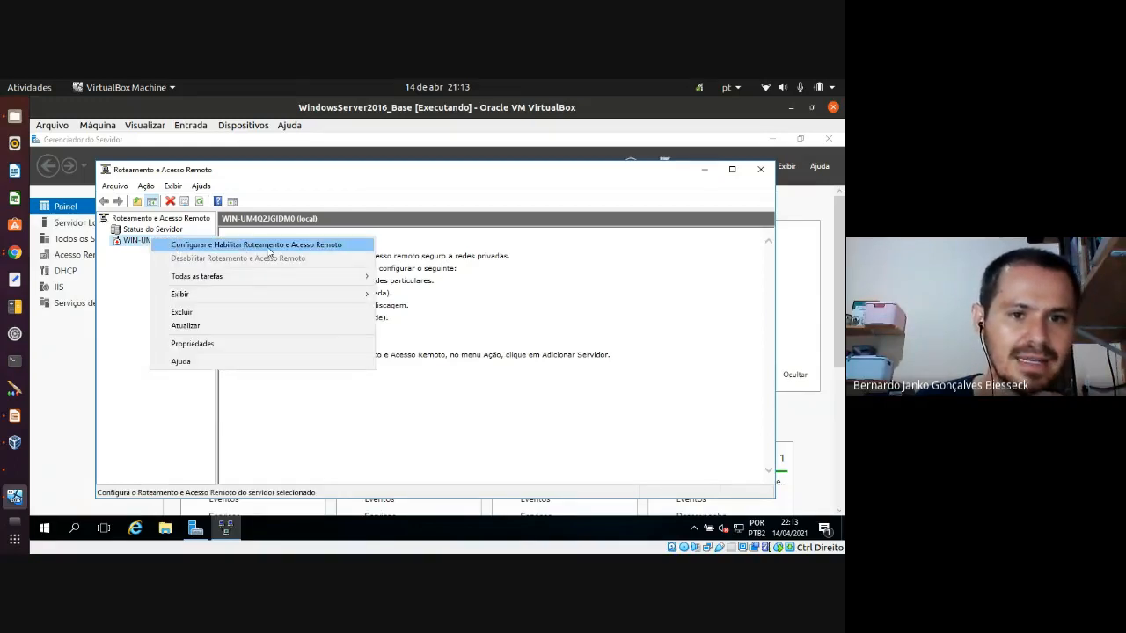
click(306, 246)
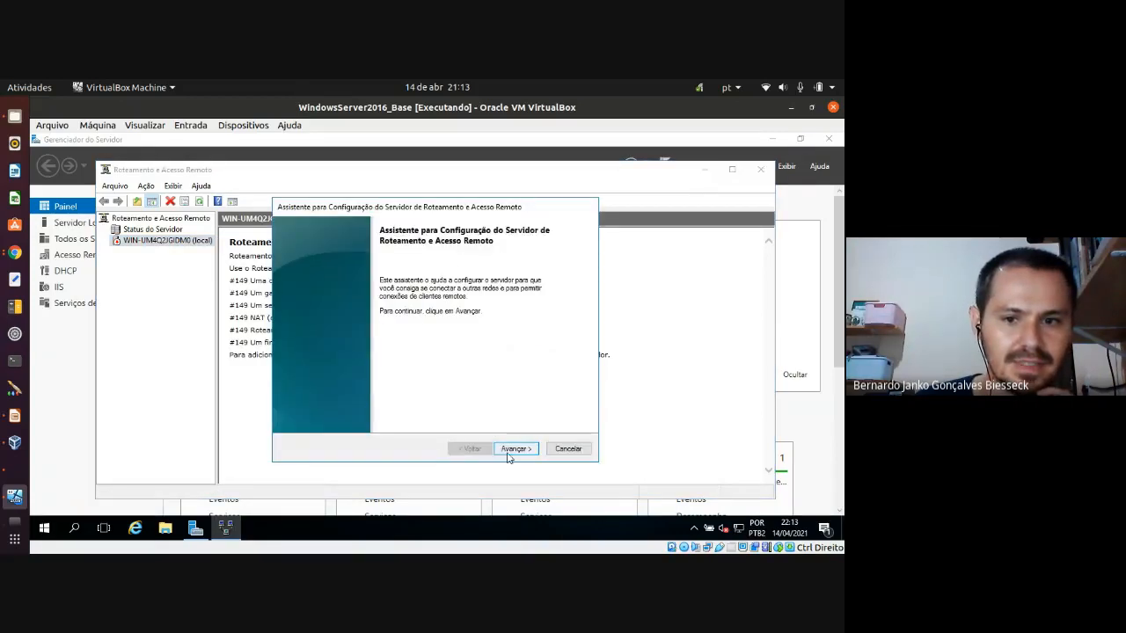
click(510, 453)
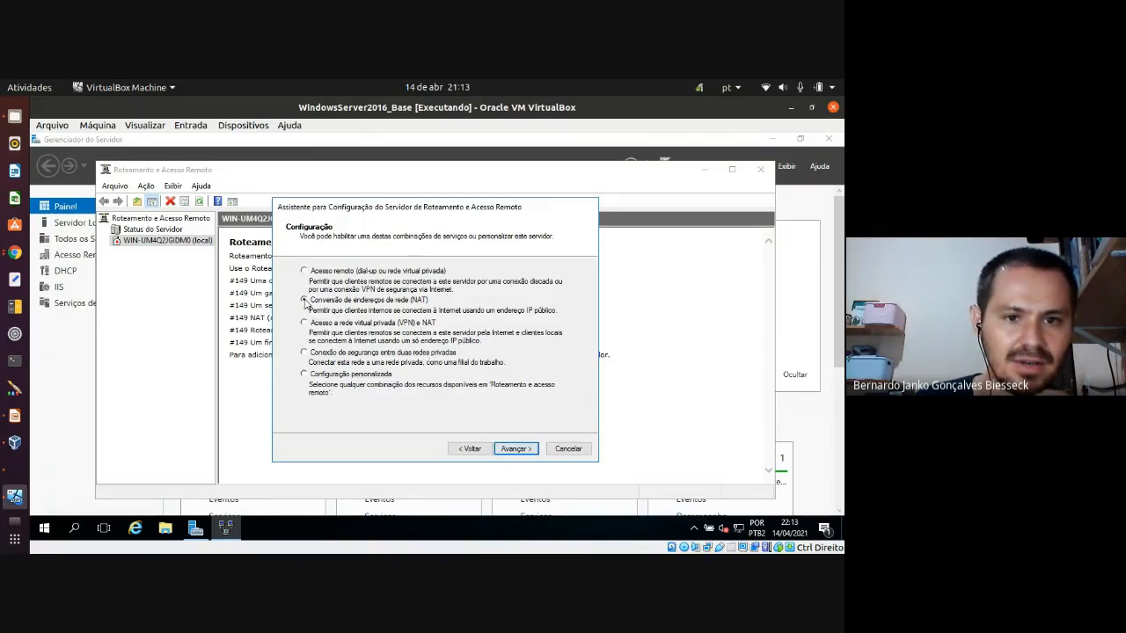
click(305, 301)
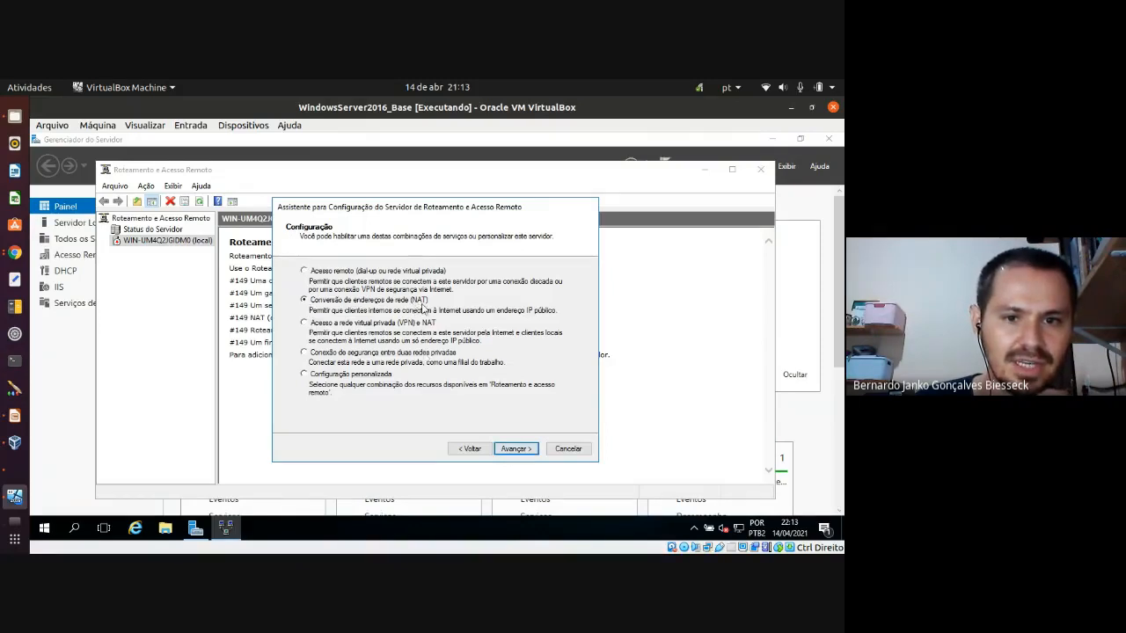
click(516, 449)
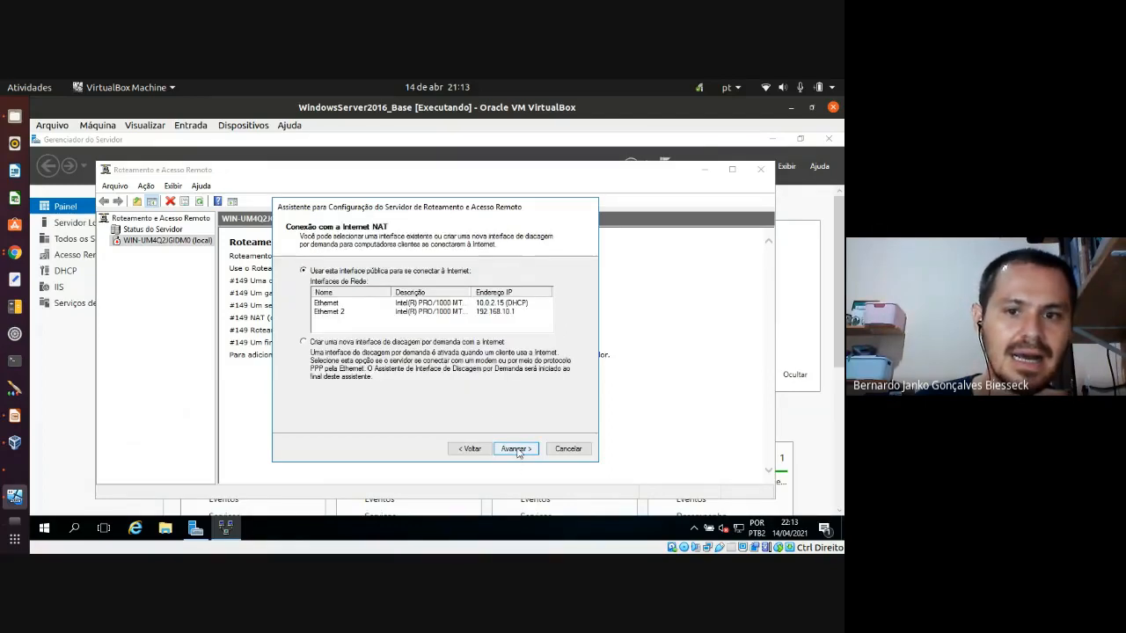
Step: Select the Ethernet interface (10.0.2.15) as the public interface for the Internet connection and complete the wizard
click(338, 304)
click(338, 312)
click(341, 303)
click(341, 311)
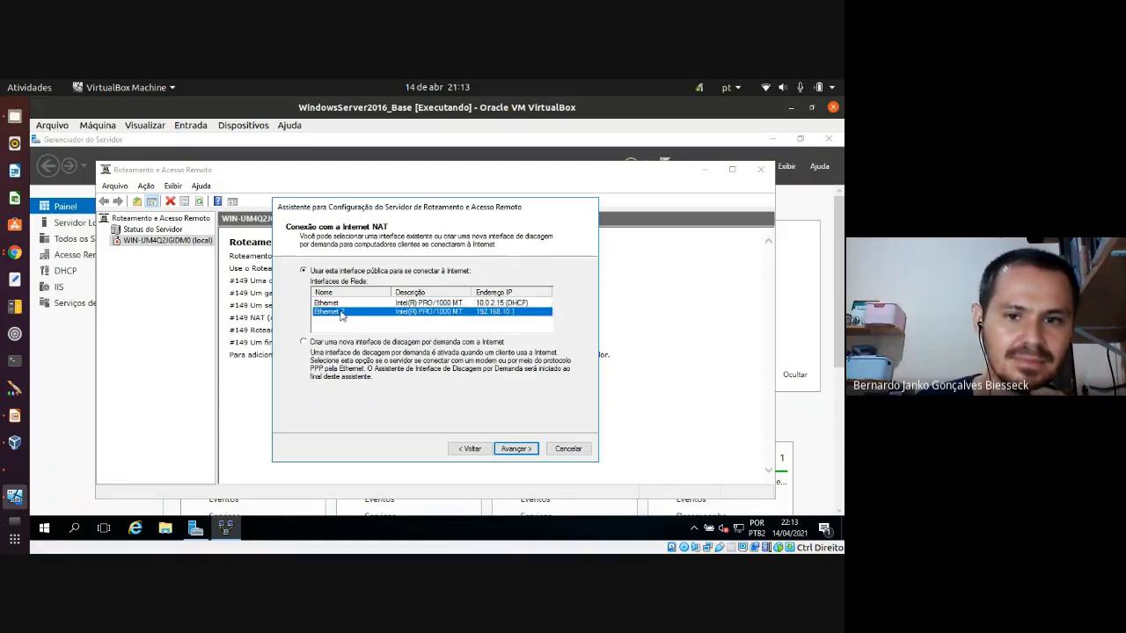
click(342, 304)
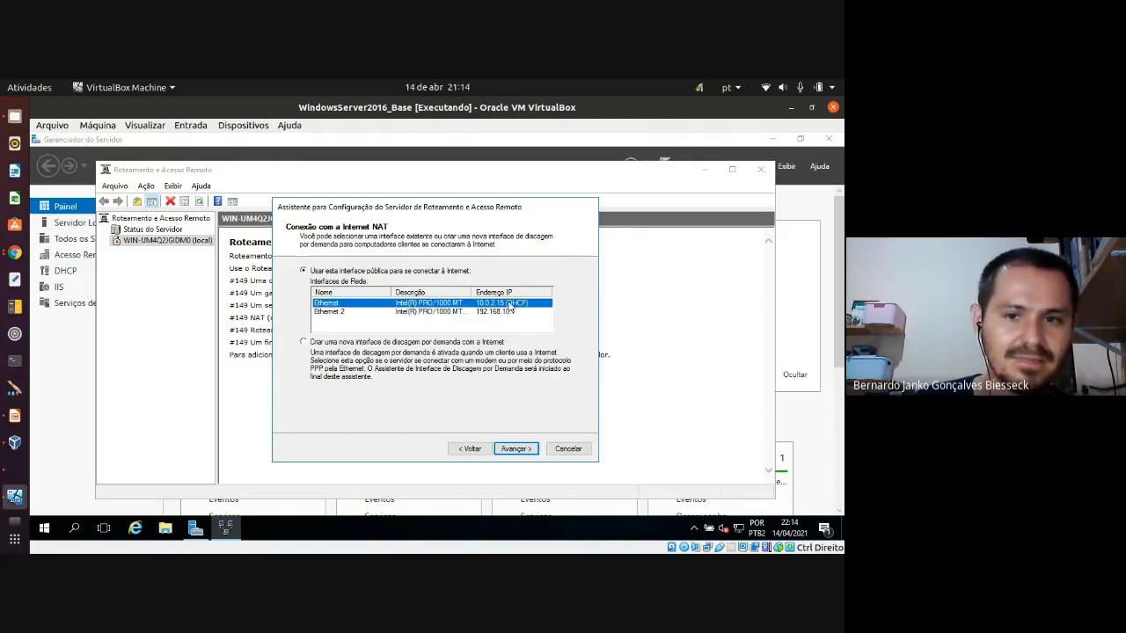
click(516, 450)
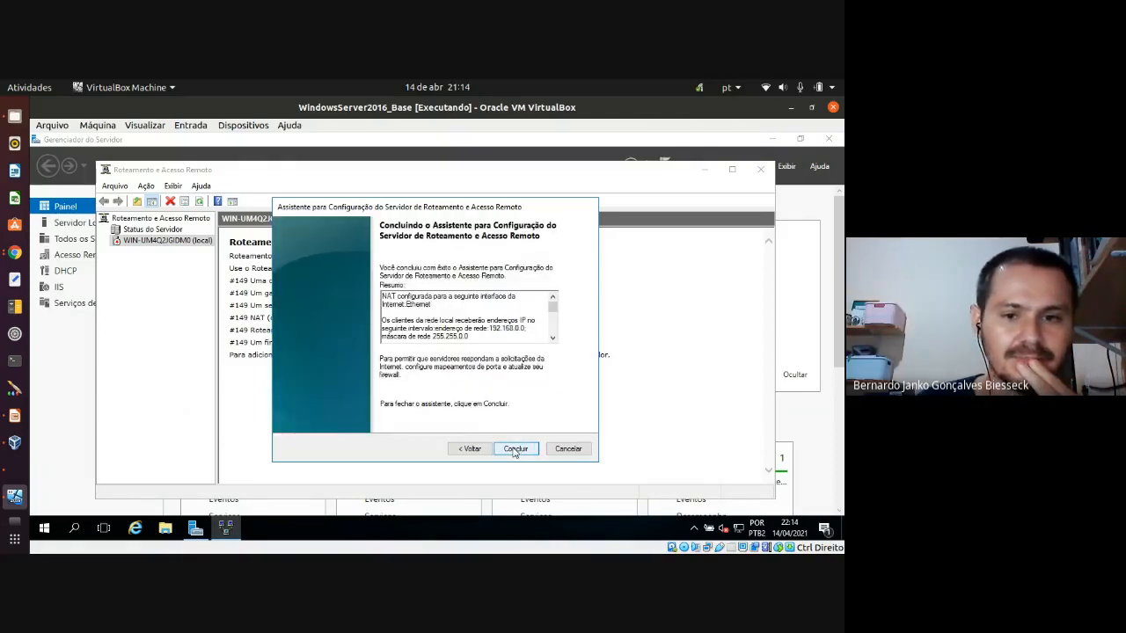
click(515, 451)
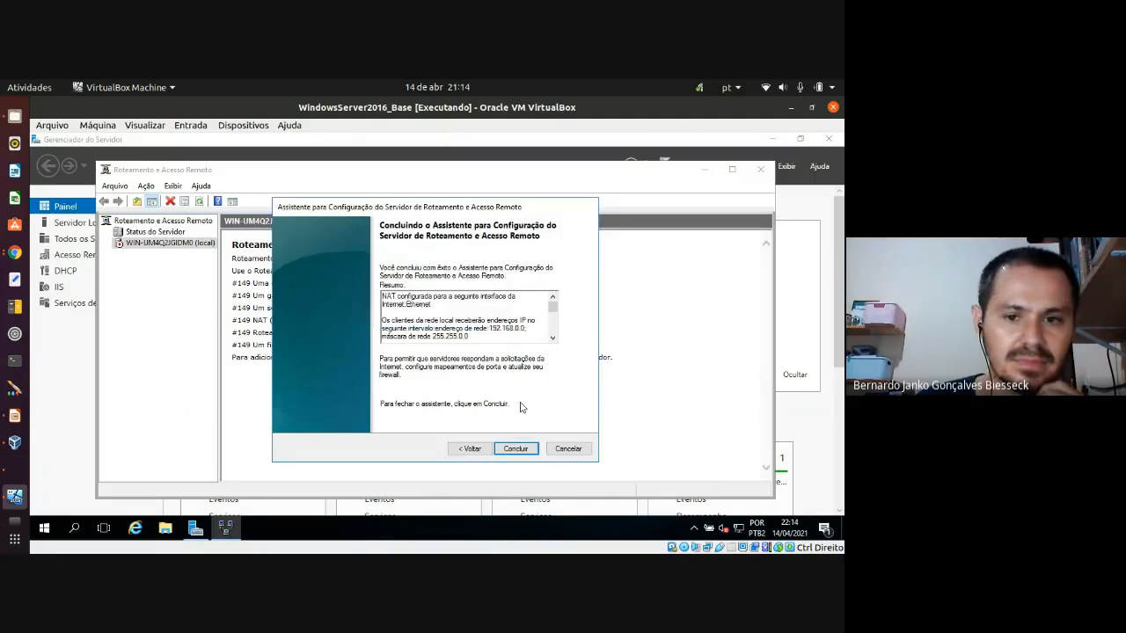
click(517, 450)
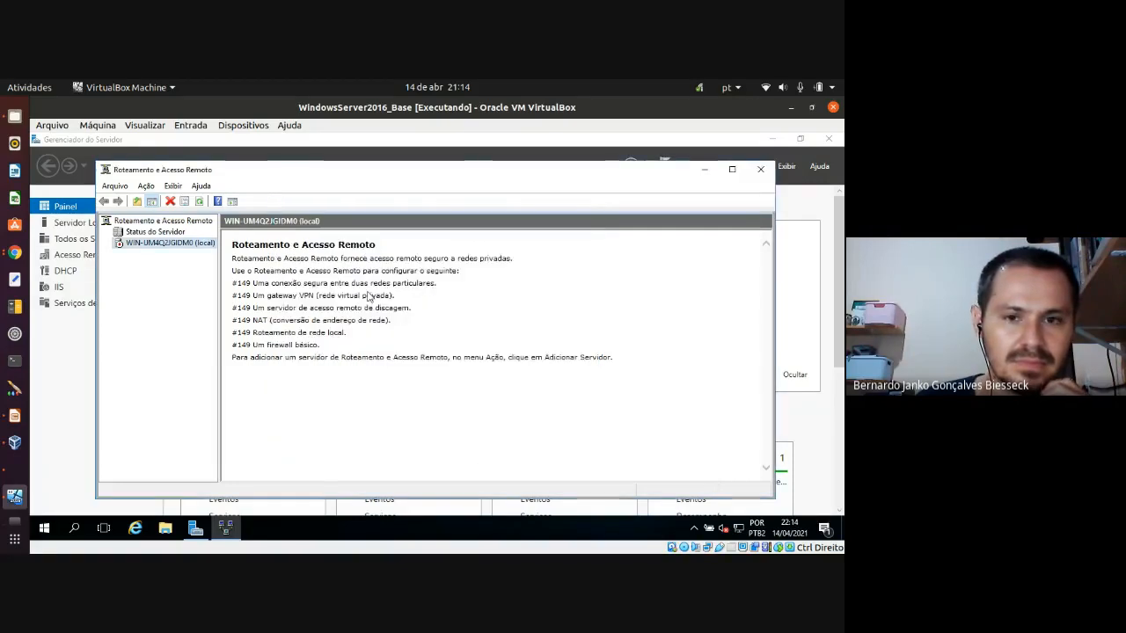
Step: Expand the local server node and view its Interfaces de rede list and IPv4 entries
click(106, 243)
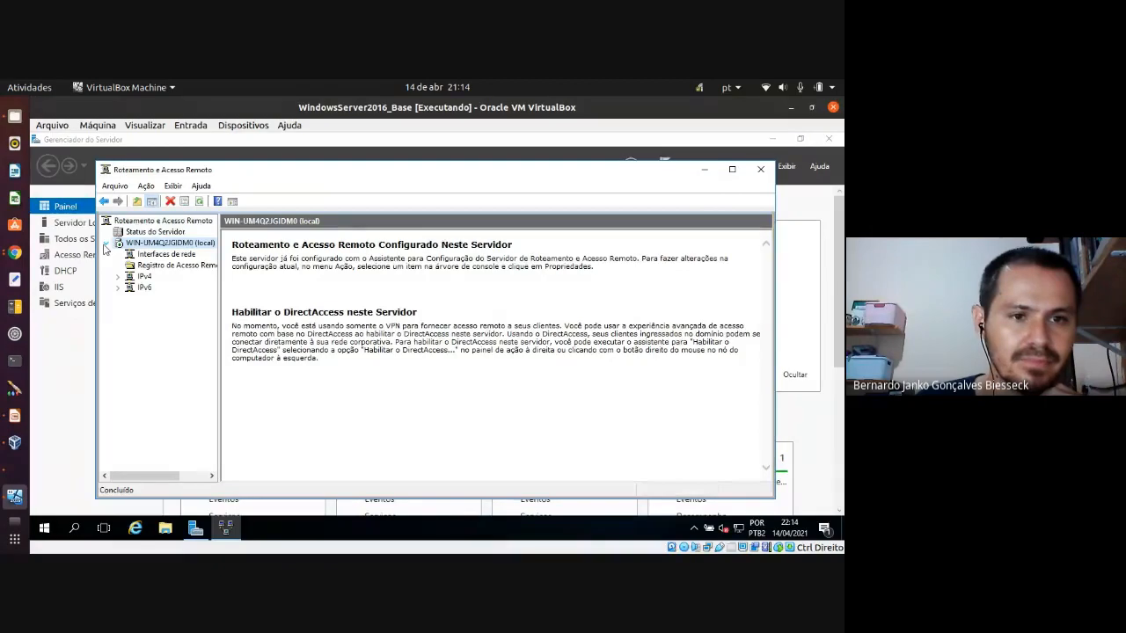
click(150, 255)
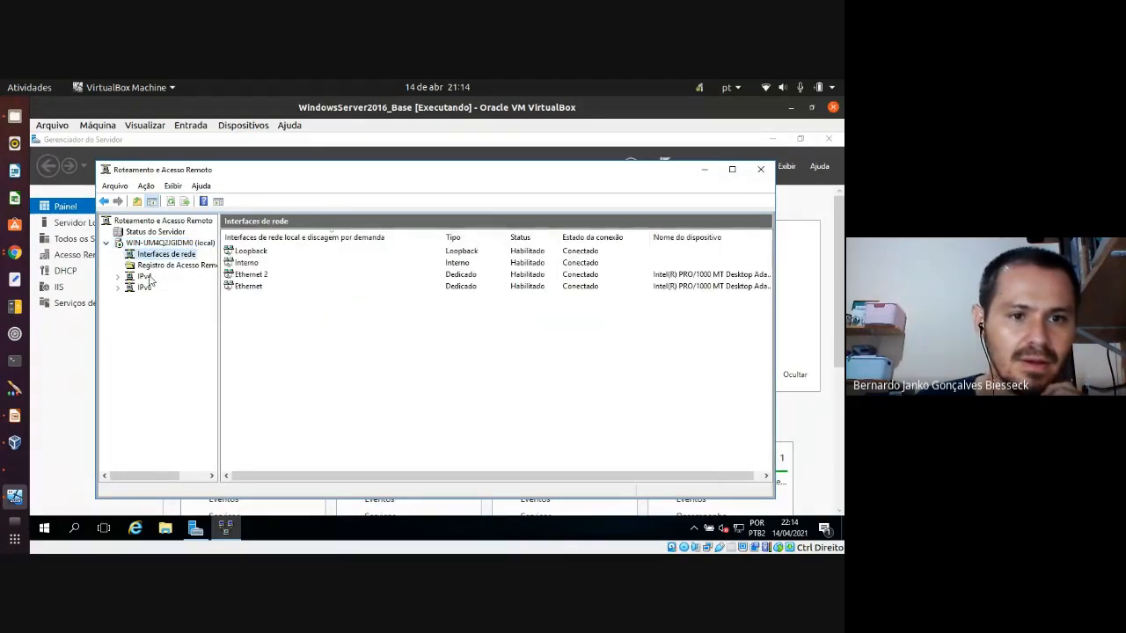
double_click(147, 278)
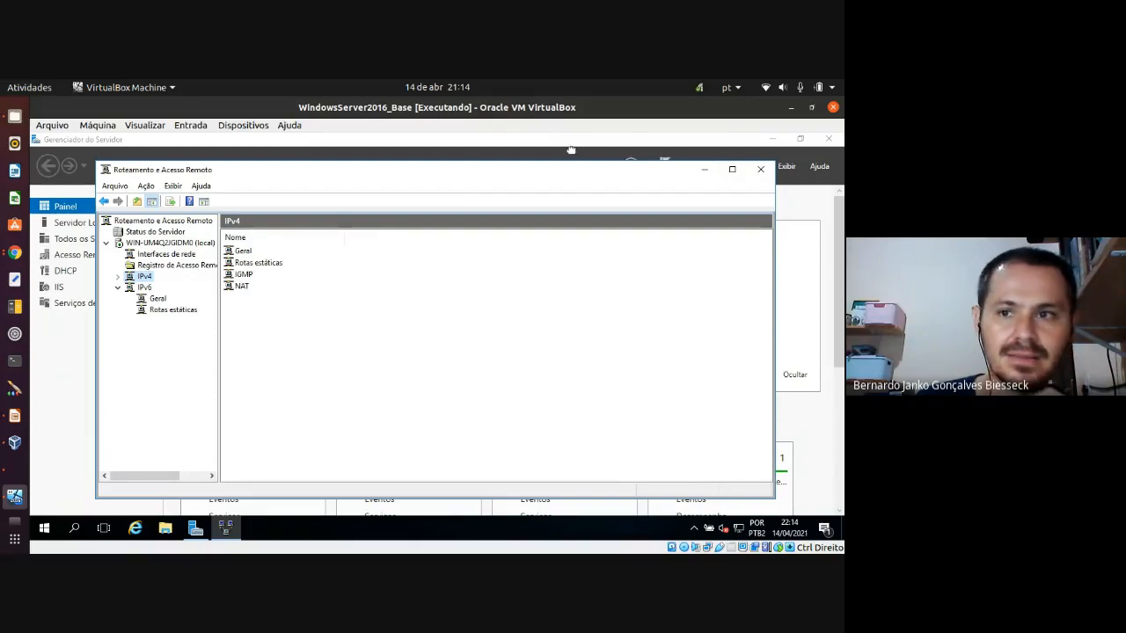
Step: Tile the server beside the Windows 10 virtual machine, reload uol.com.br on the client, and accept the site's cookie notice
key(super+Right)
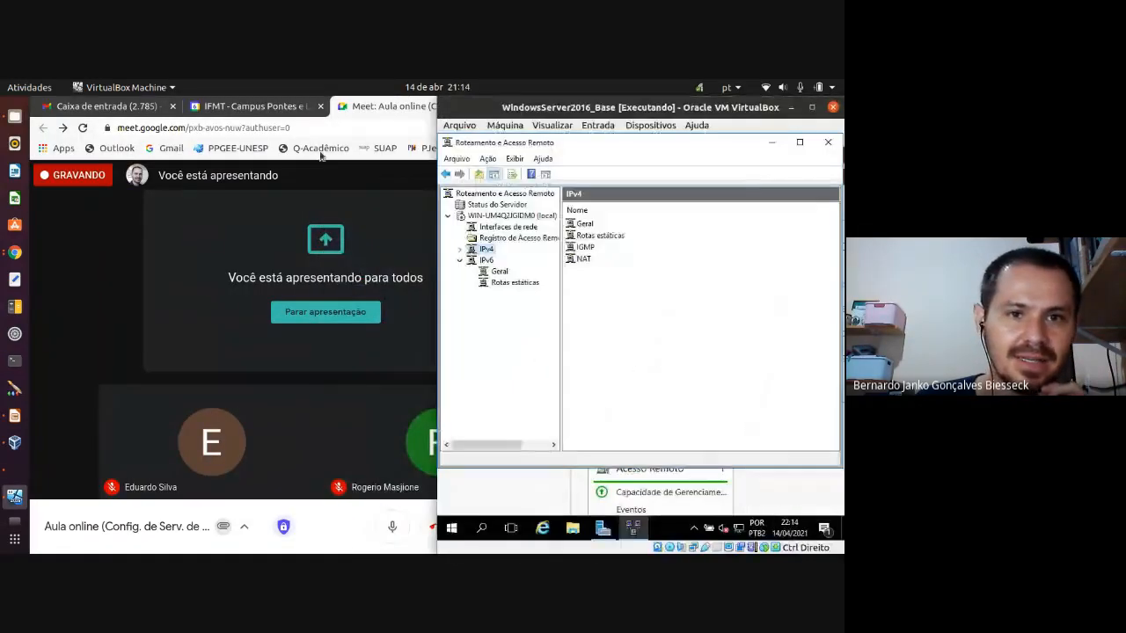
click(14, 470)
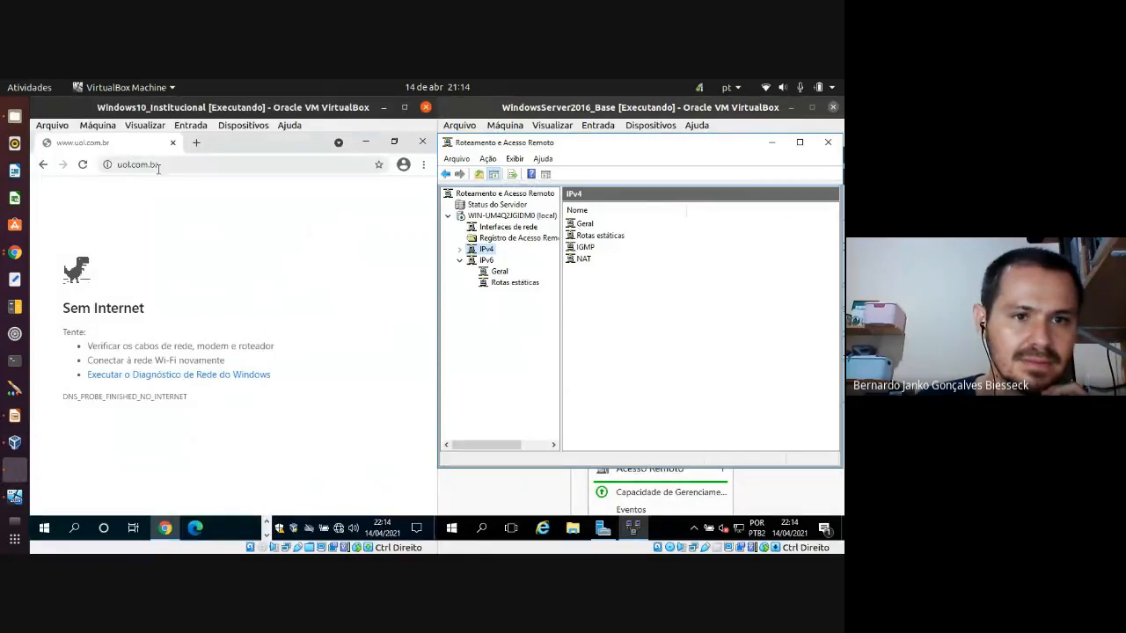
click(84, 166)
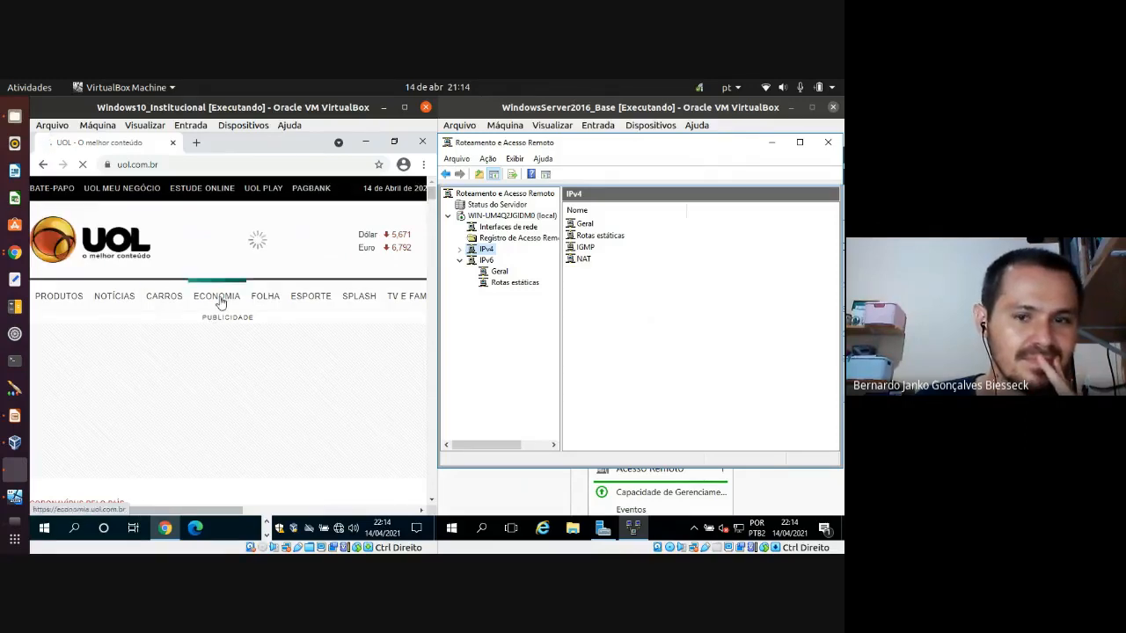
mouse_move(211, 296)
scroll(229, 325, down, 3)
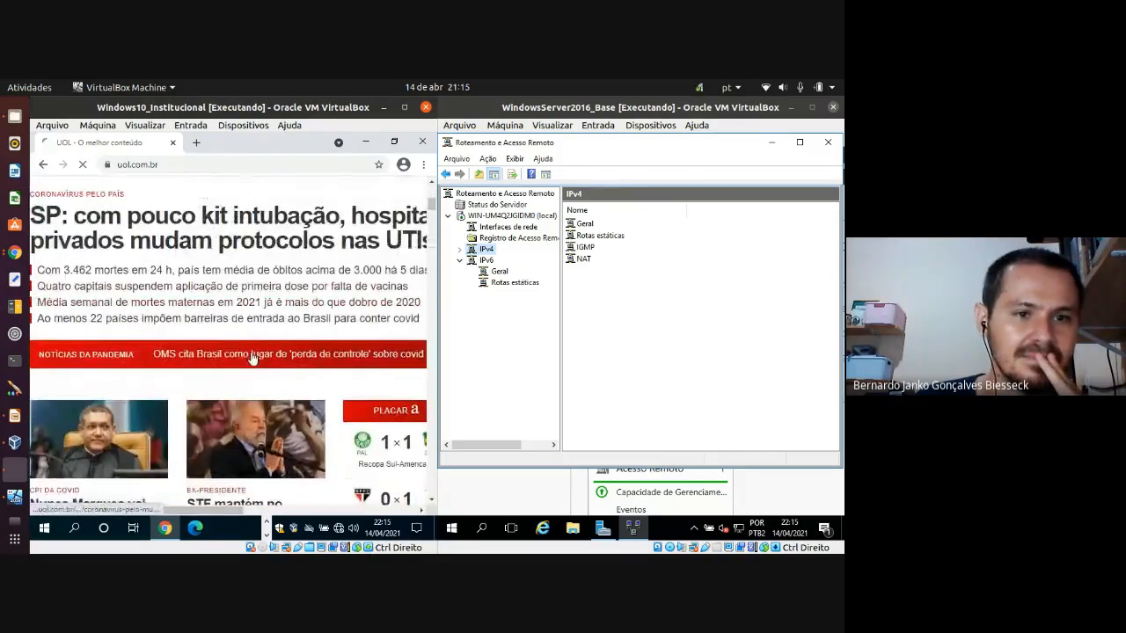
scroll(250, 352, up, 4)
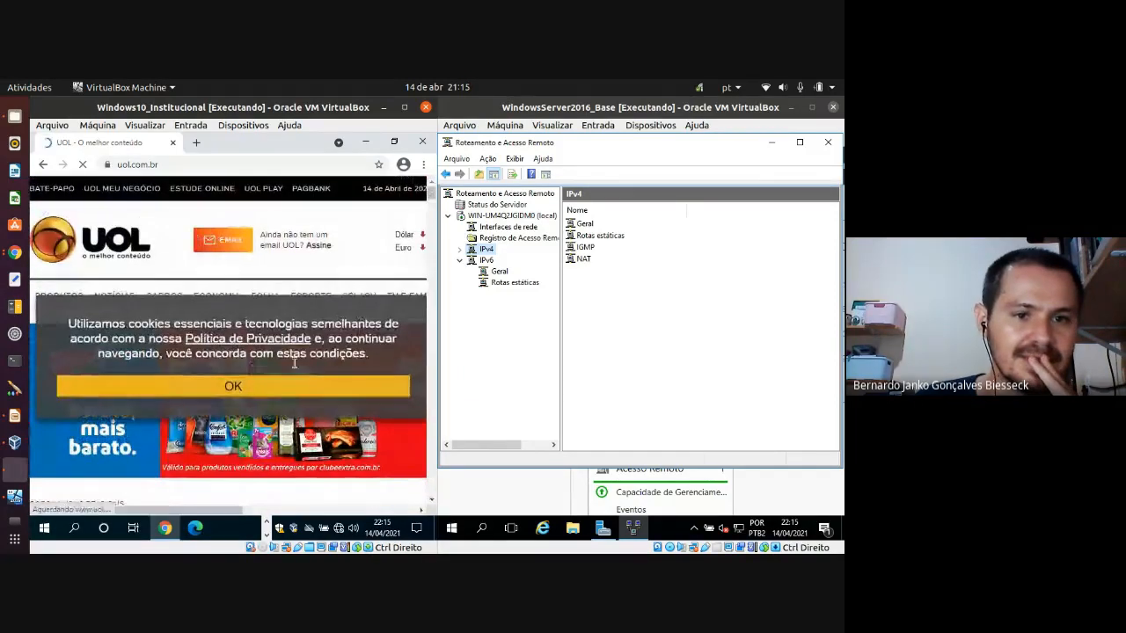
click(261, 389)
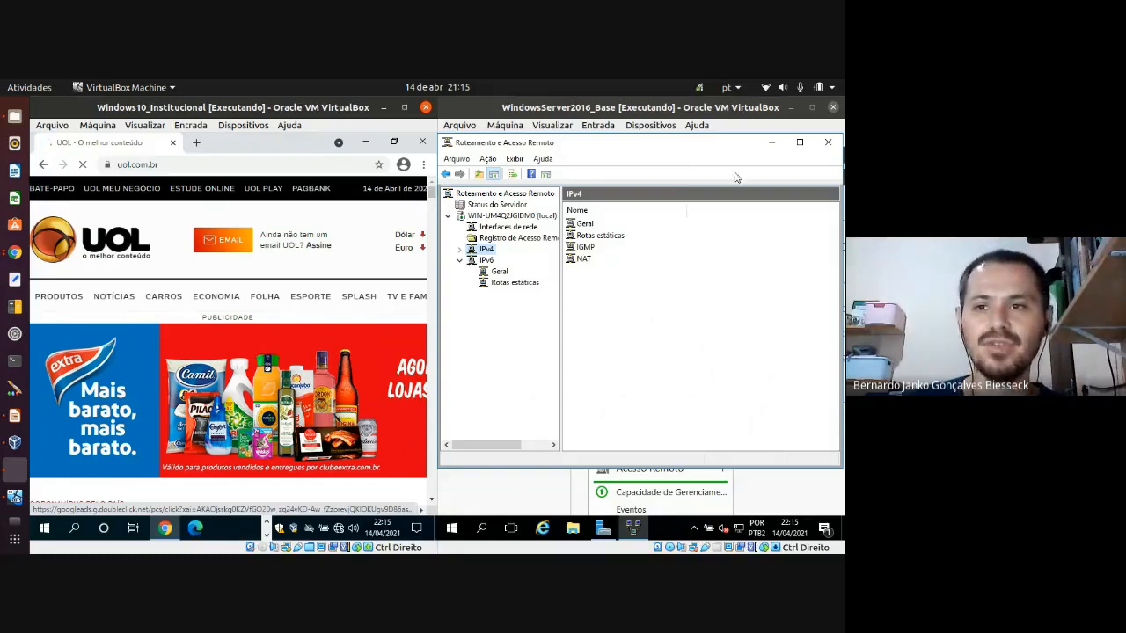
Step: Minimize the Roteamento e Acesso Remoto console and open the DHCP console from Server Manager
click(772, 144)
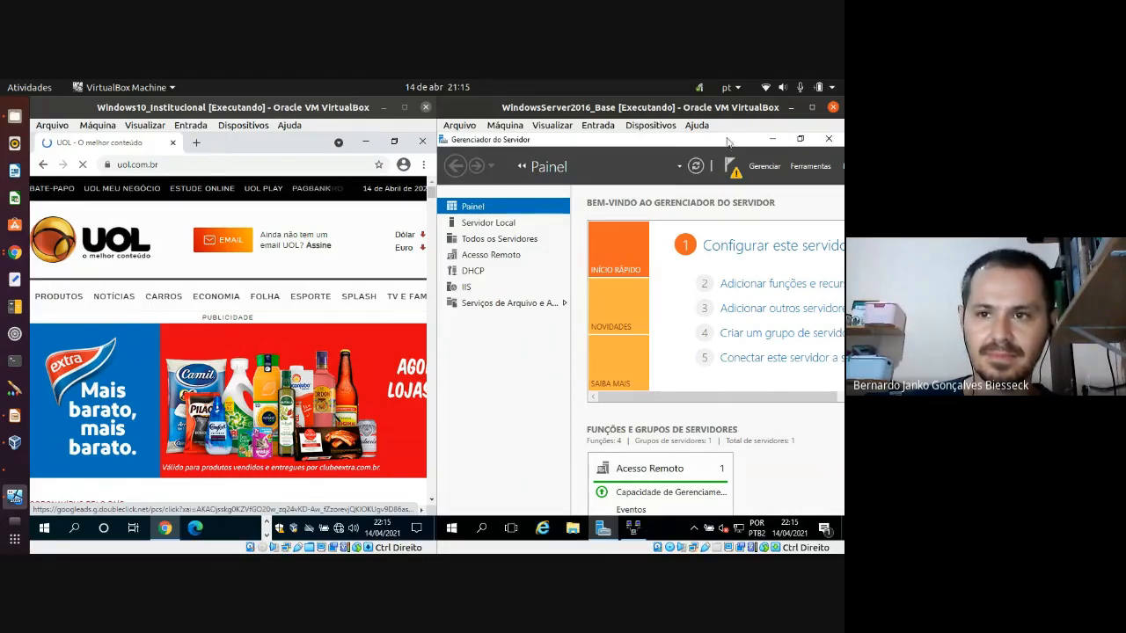
click(794, 169)
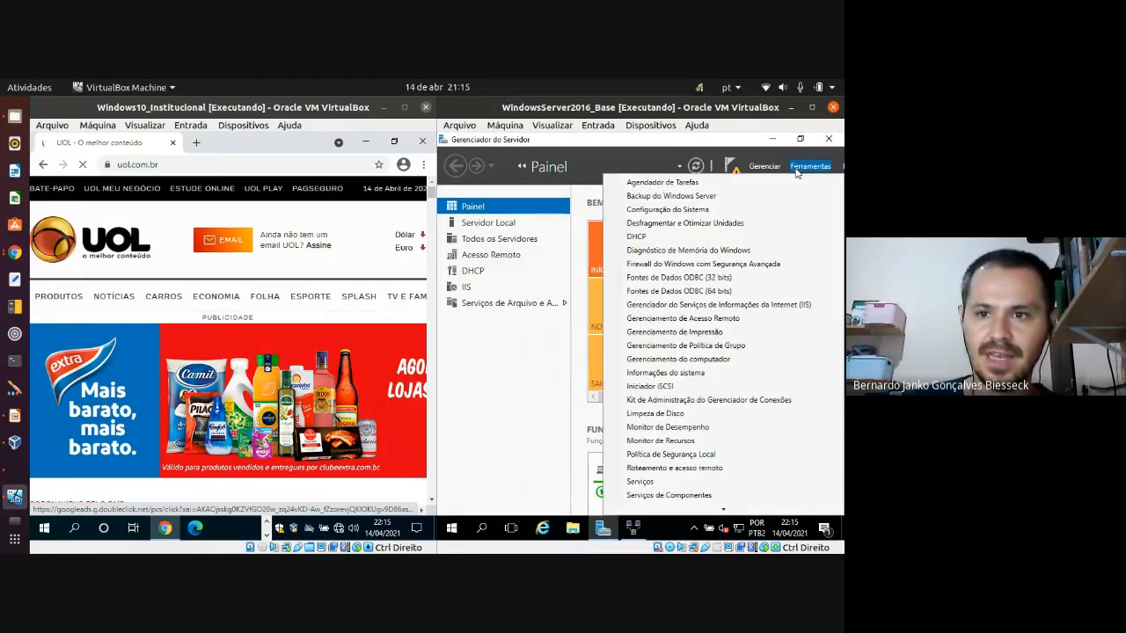
click(642, 240)
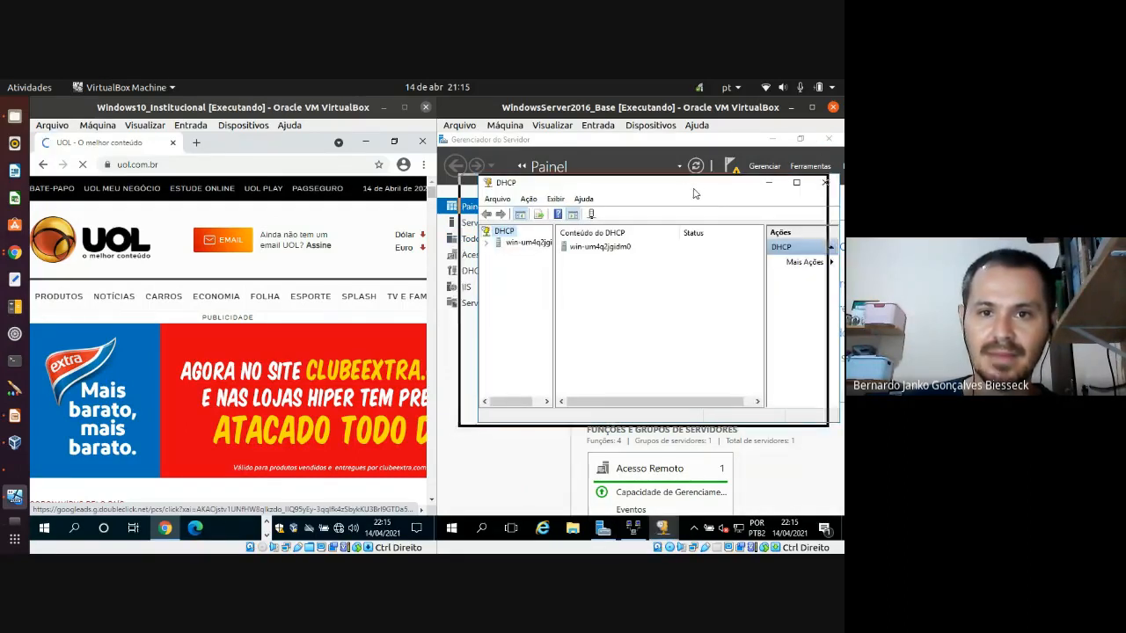
drag(711, 193, 699, 194)
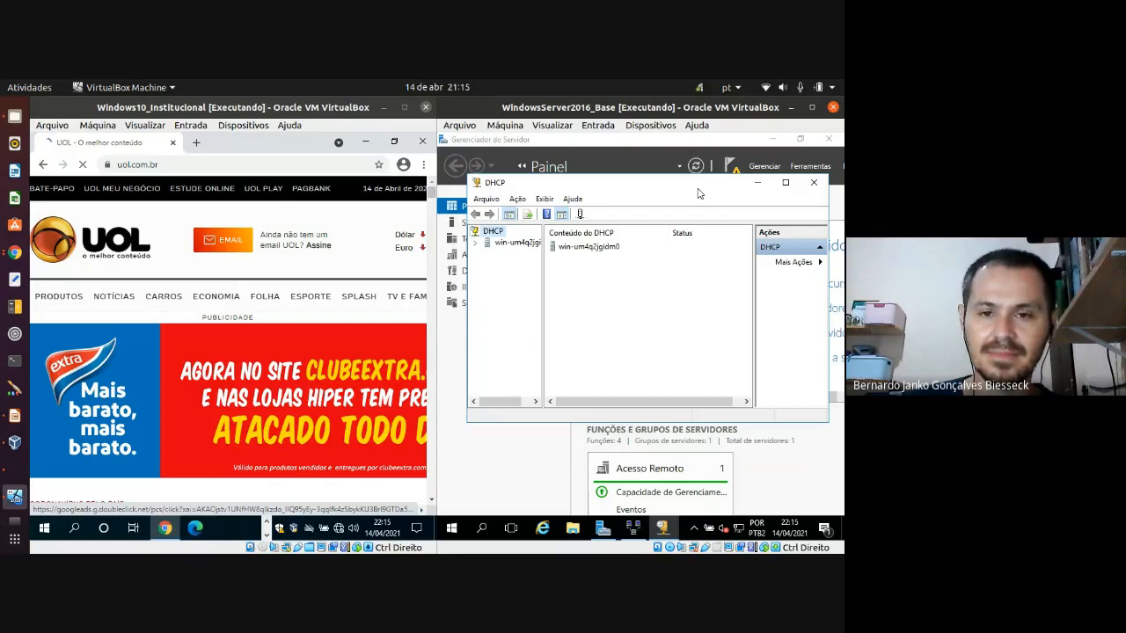
Step: Expand the server's IPv4 scope 192.168.10.0 and view the client's entry under Concessões ativas
click(477, 244)
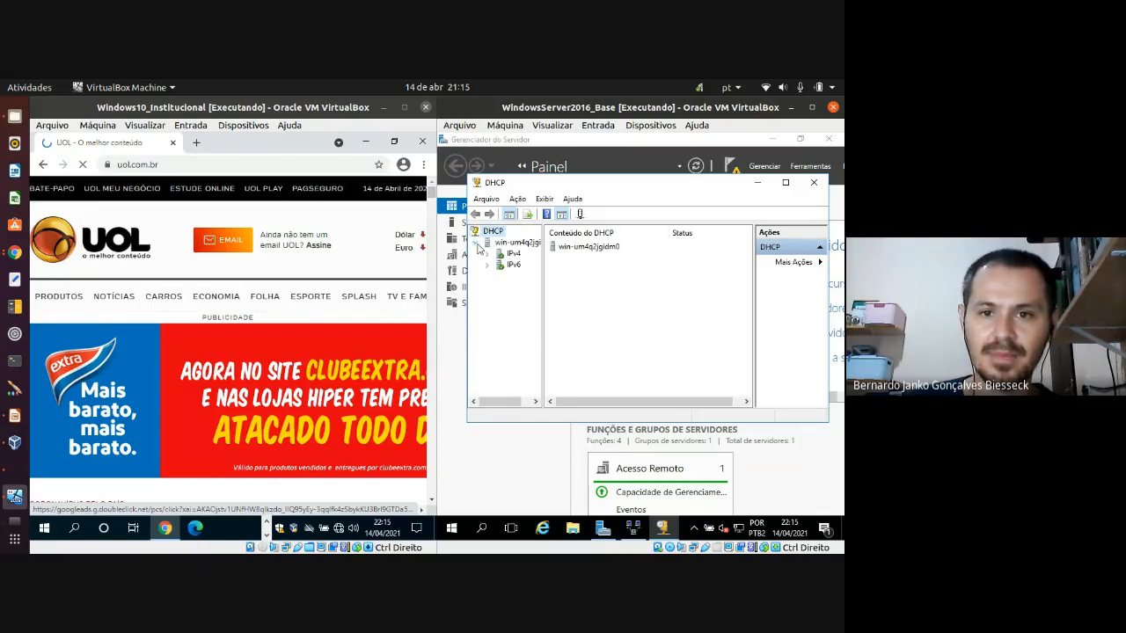
click(489, 255)
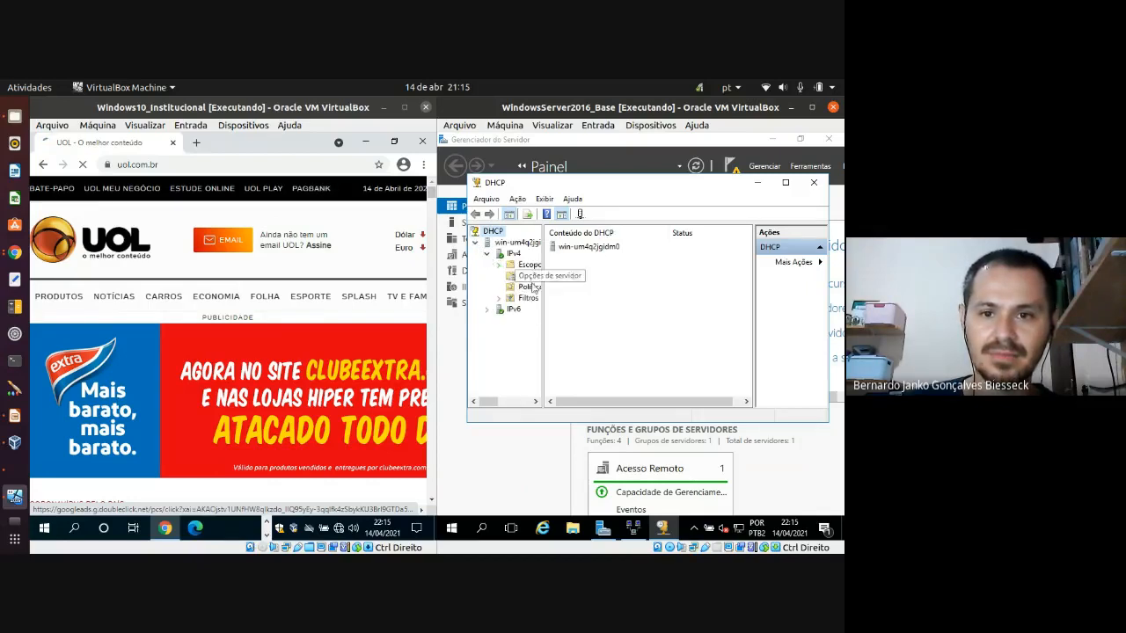
drag(544, 304, 625, 306)
double_click(522, 266)
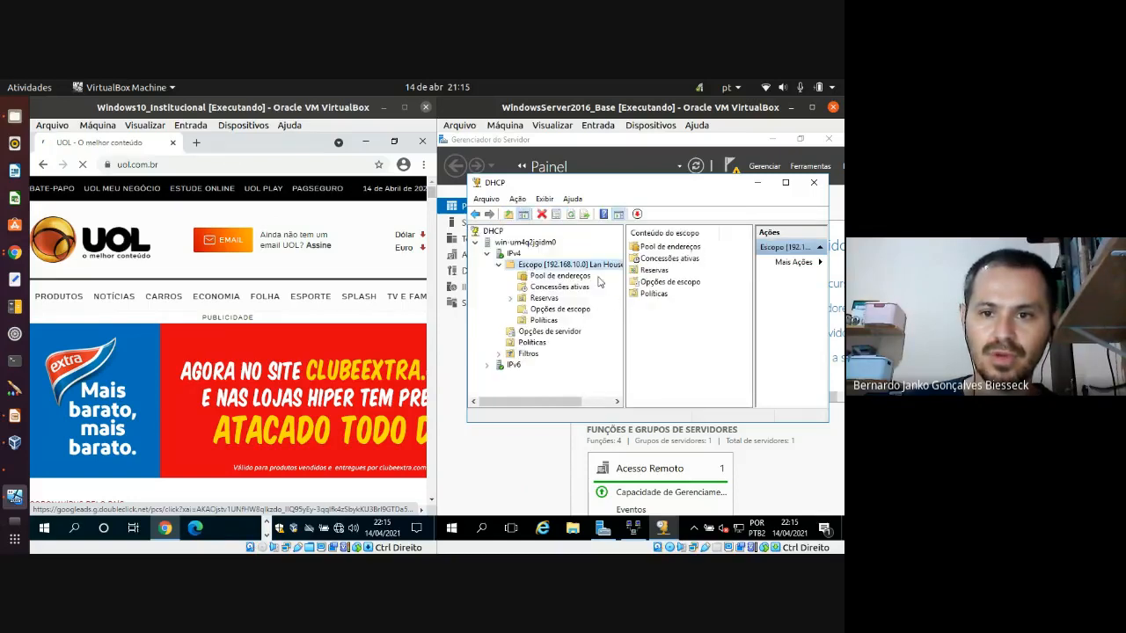
mouse_move(624, 317)
mouse_down()
mouse_move(679, 317)
mouse_move(606, 318)
mouse_up()
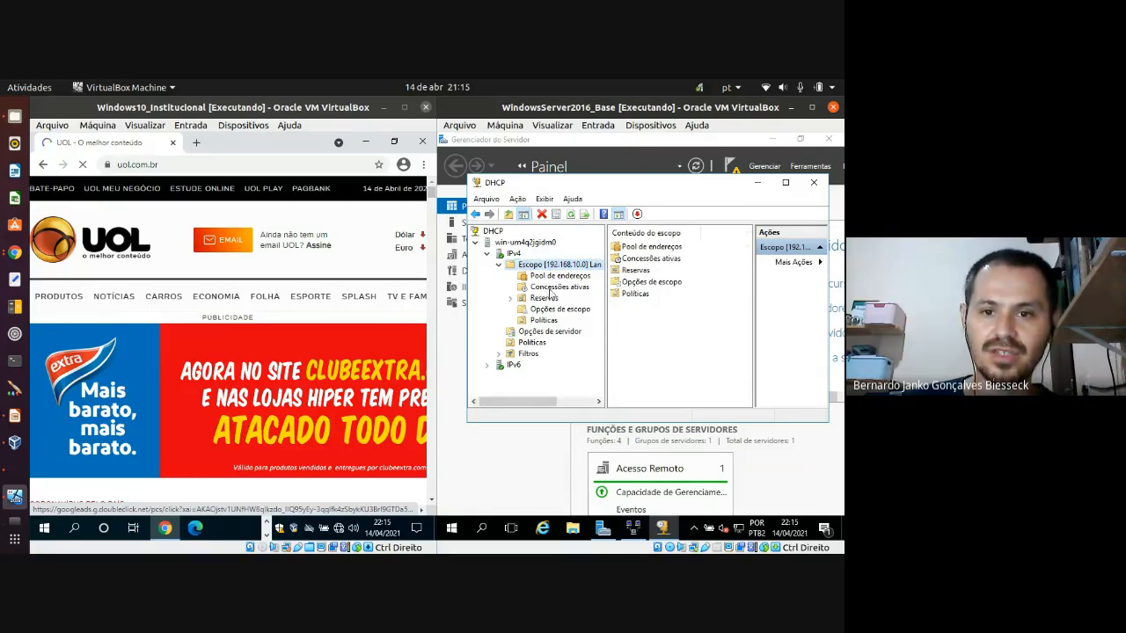
click(549, 293)
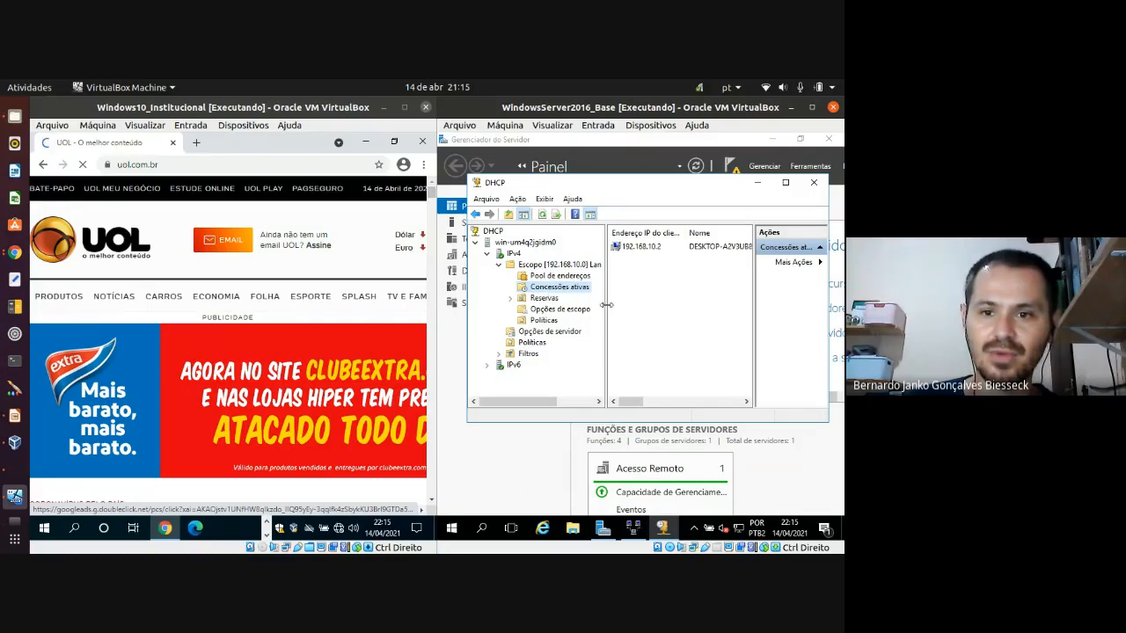
mouse_move(607, 305)
mouse_down()
mouse_move(582, 308)
mouse_move(592, 309)
mouse_up()
click(611, 249)
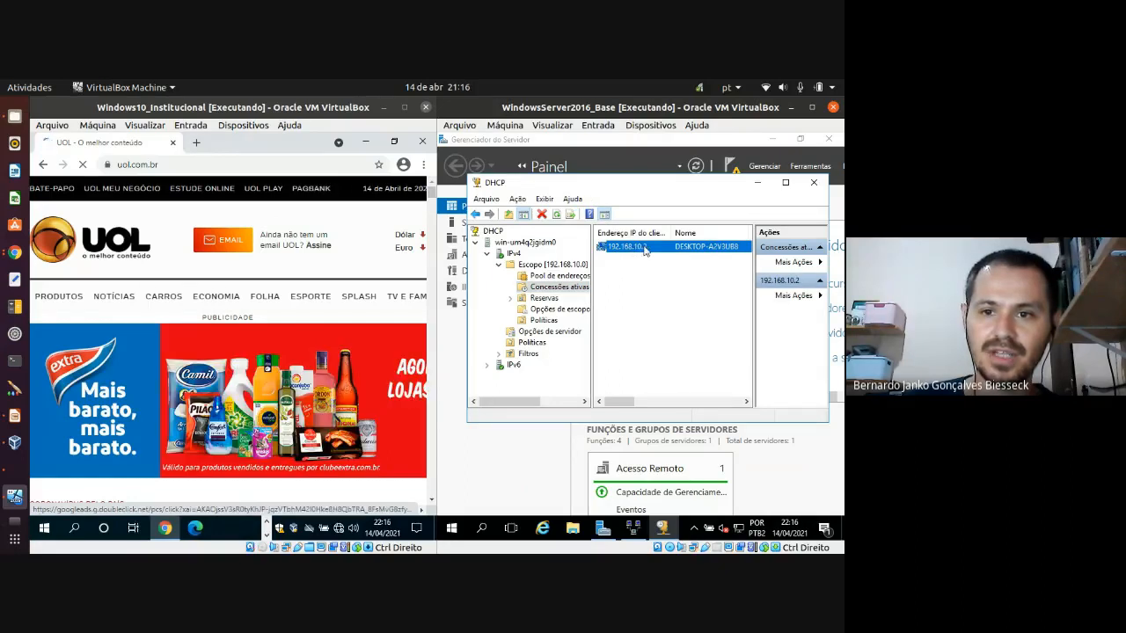
mouse_move(335, 296)
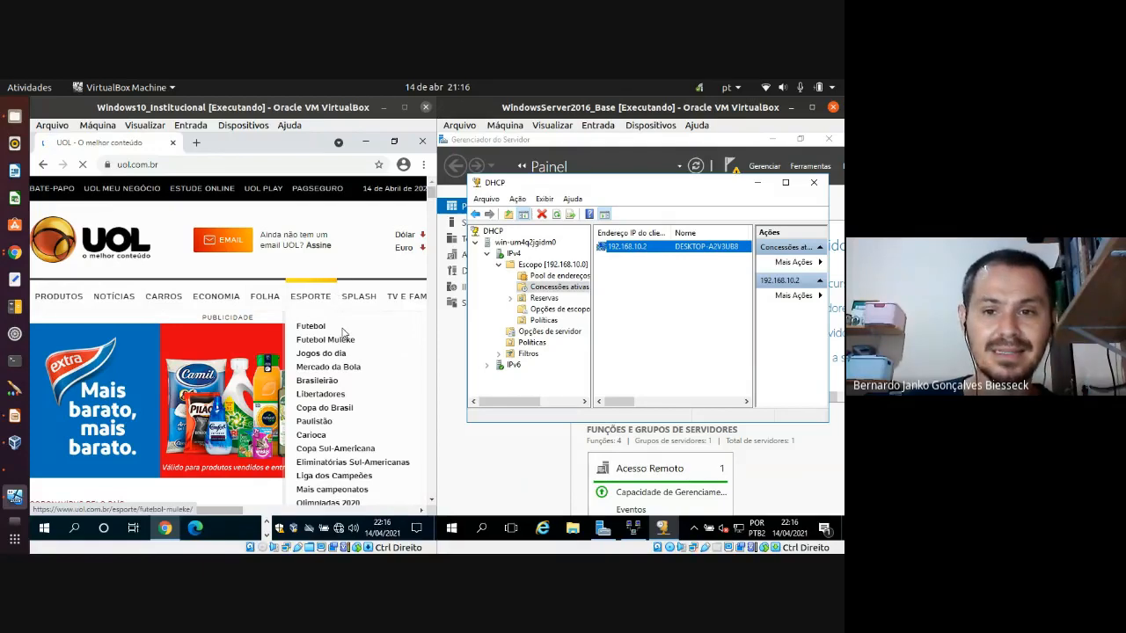
click(632, 271)
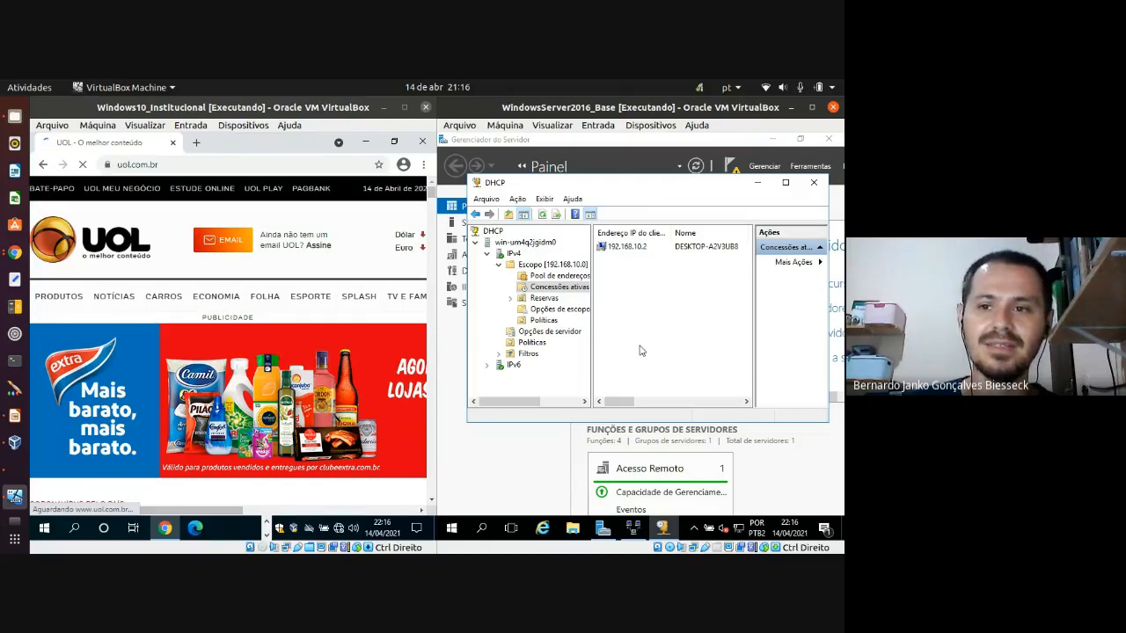
click(628, 247)
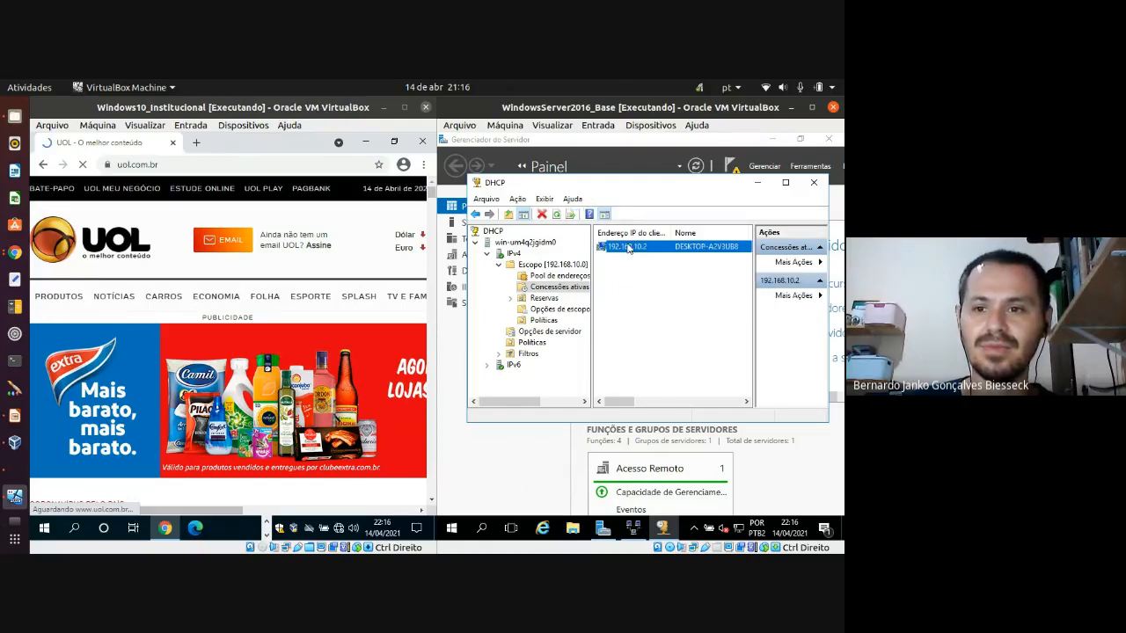
Step: Maximize the DHCP console, inspect the lease's columns, and tile the server beside the Windows 10 virtual machine again
click(794, 183)
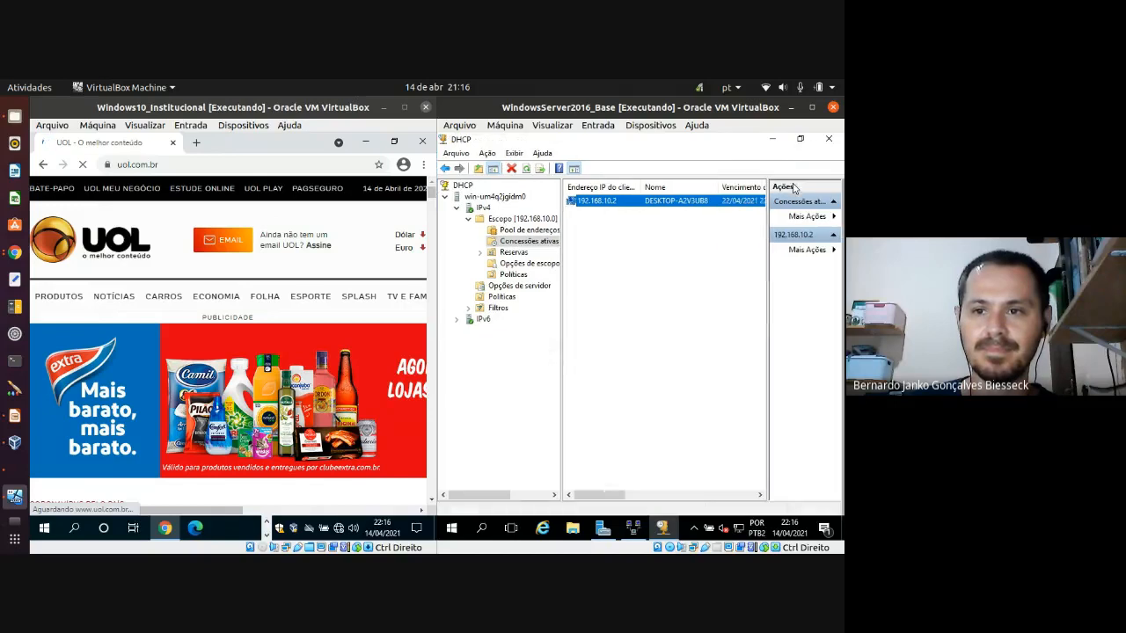
click(812, 107)
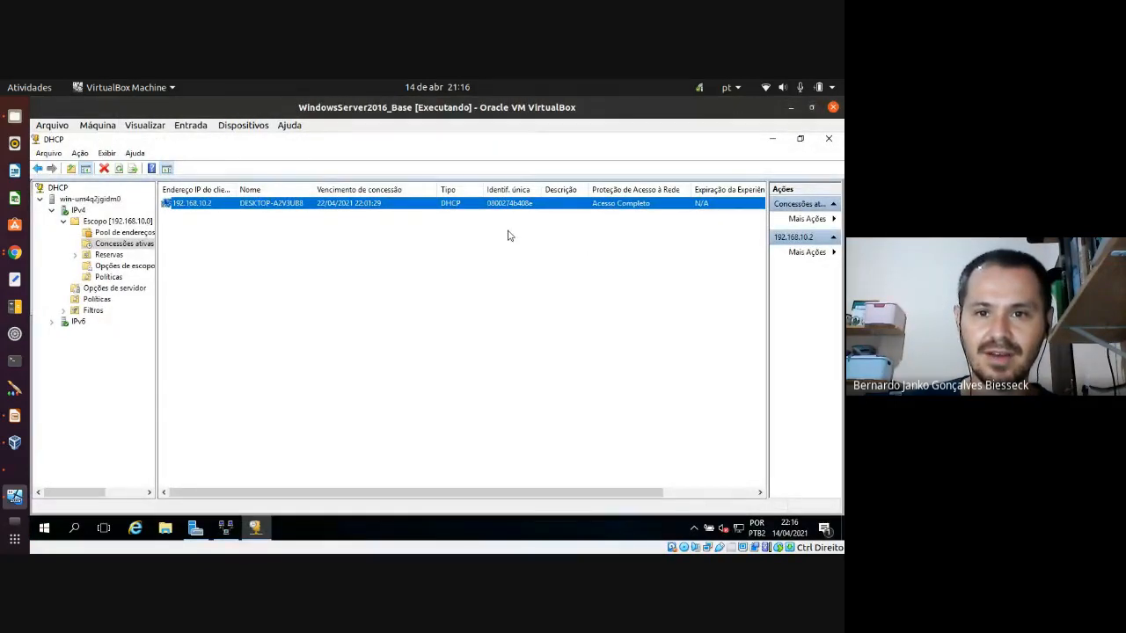
click(508, 236)
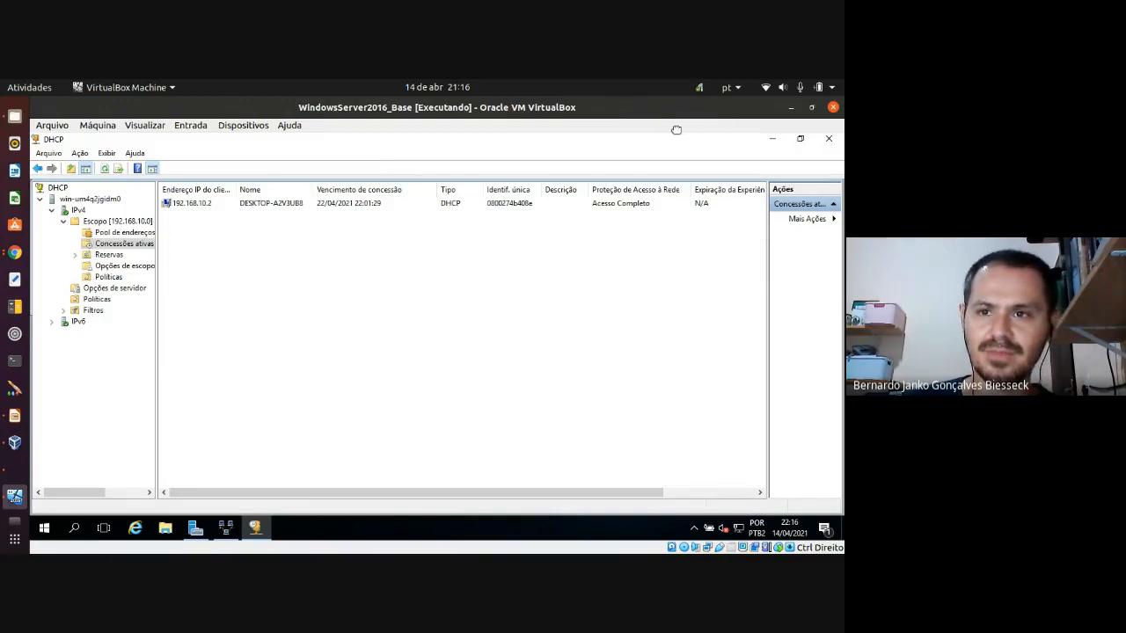
drag(676, 129, 842, 182)
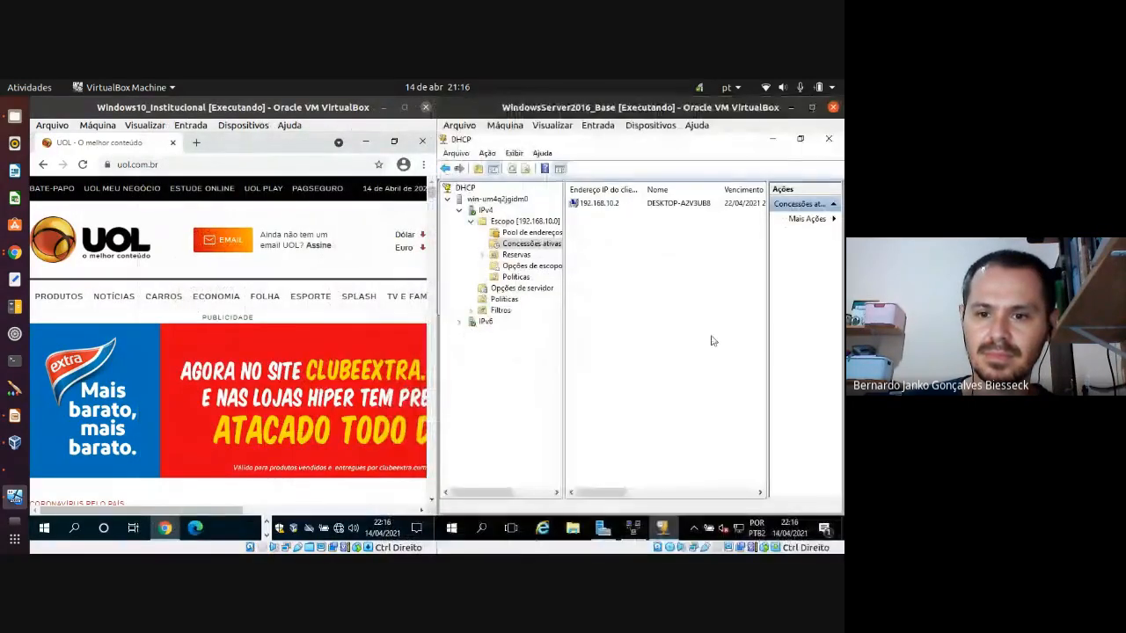
drag(612, 493, 674, 491)
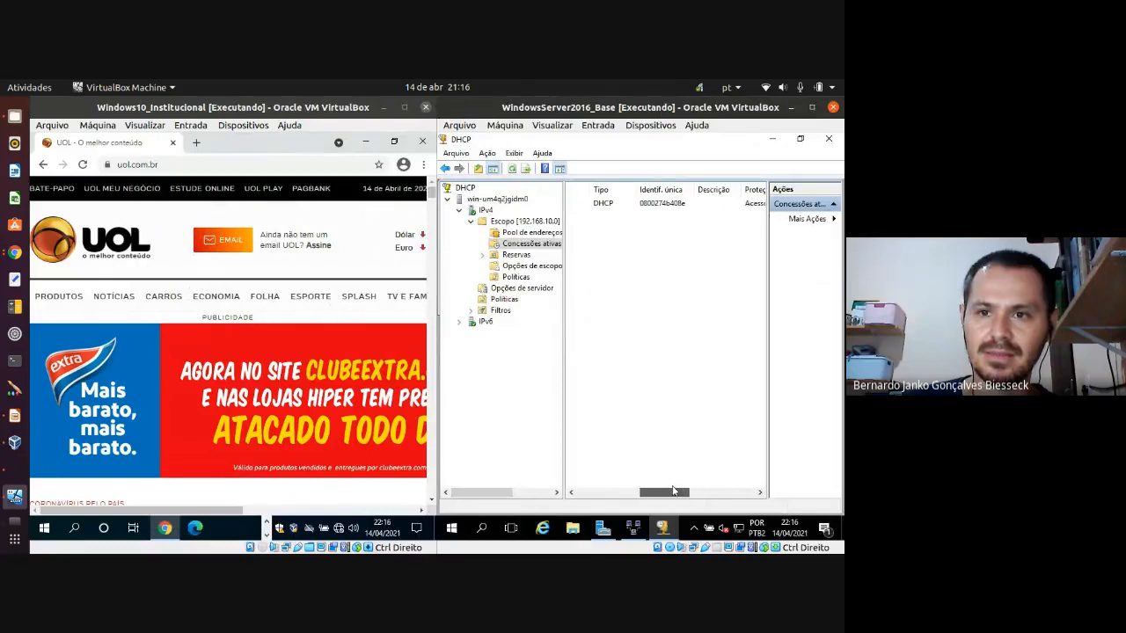
Step: Open the Ethernet connection details on the Windows 10 client and examine its physical address
right_click(338, 531)
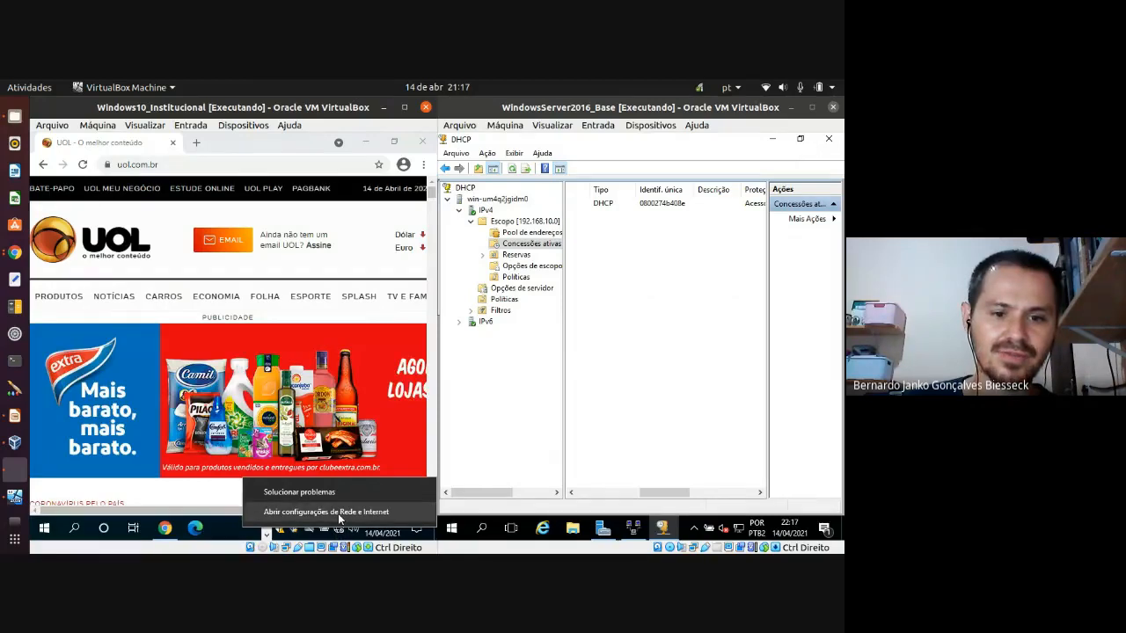
click(339, 514)
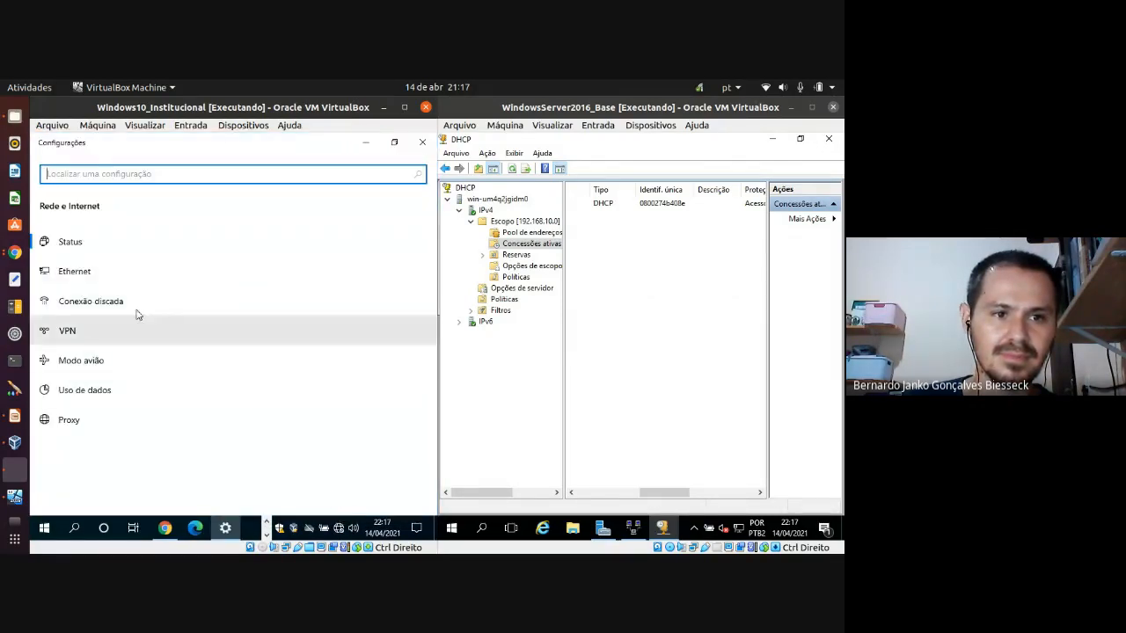
click(92, 278)
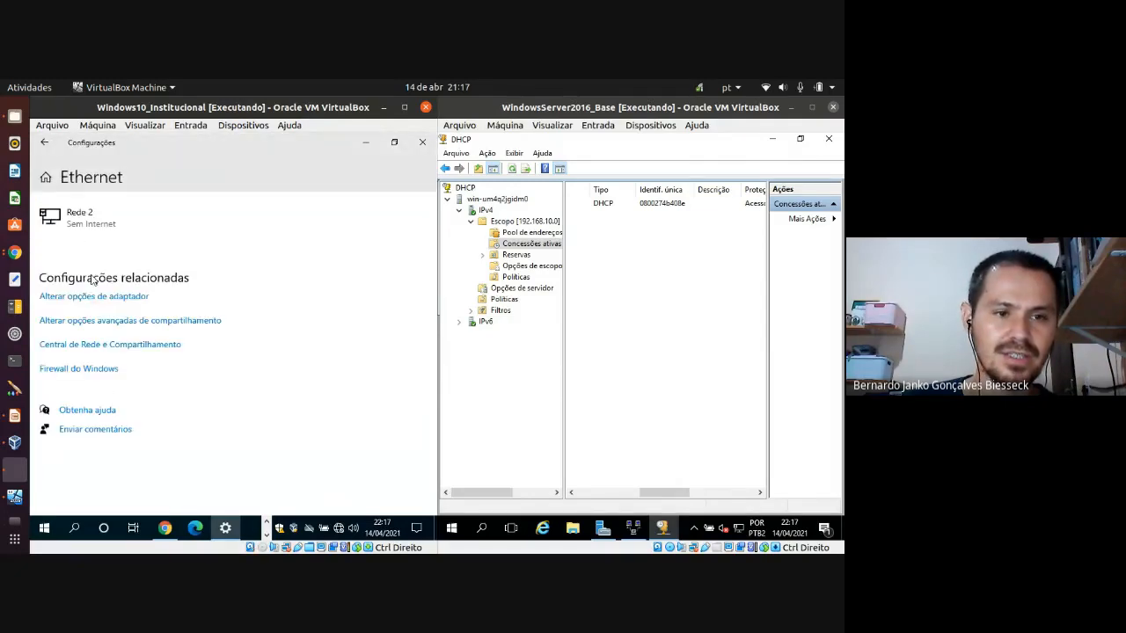
click(91, 299)
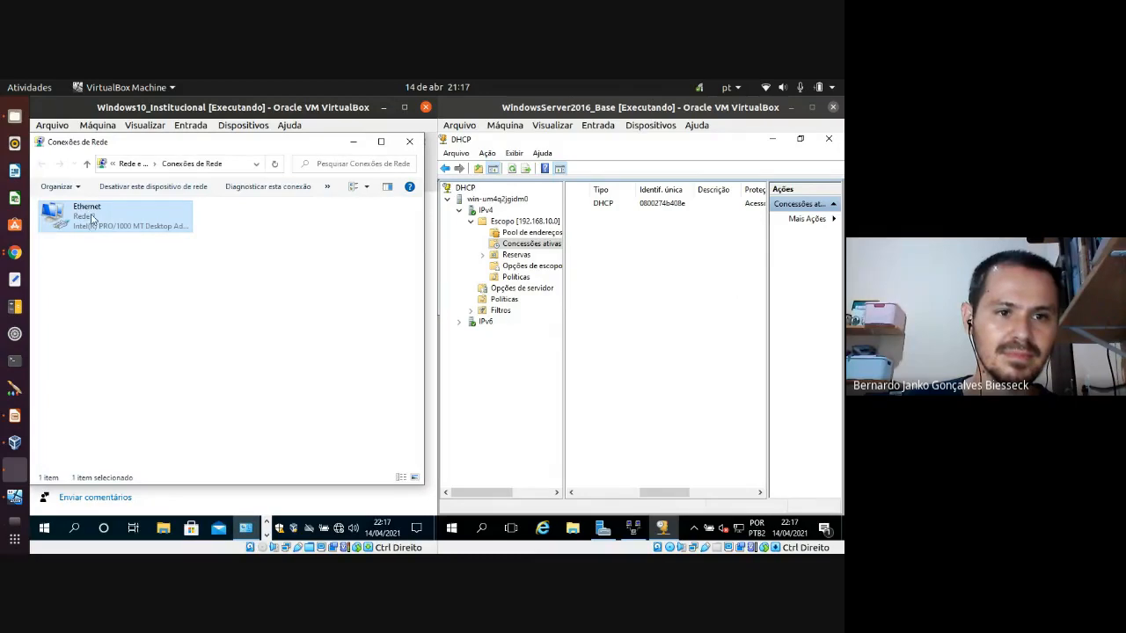
double_click(92, 218)
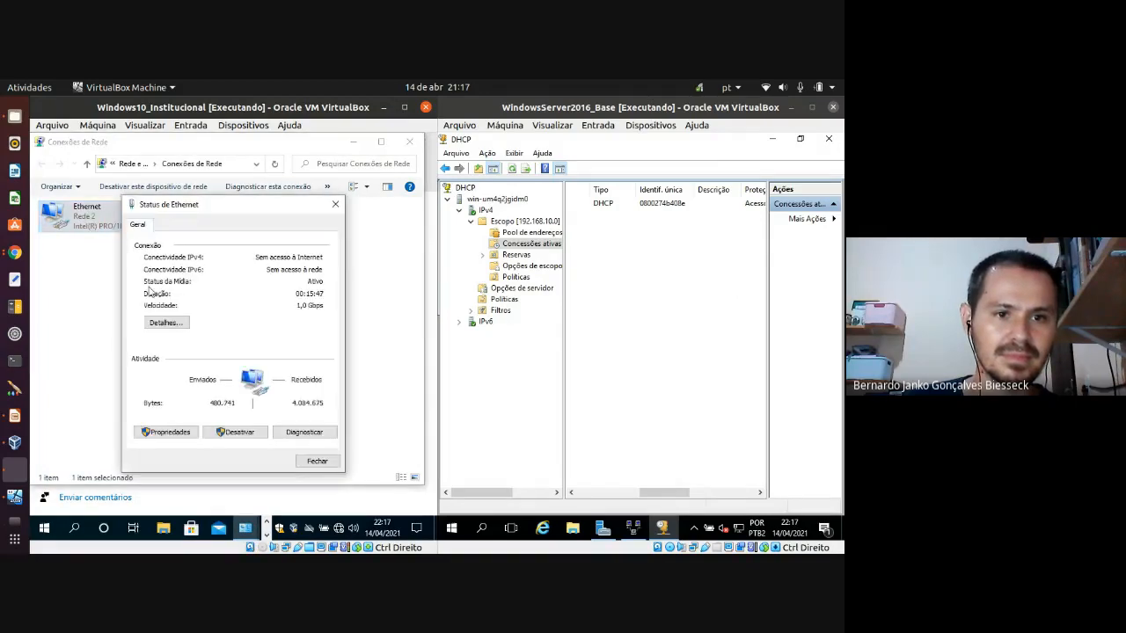
click(165, 323)
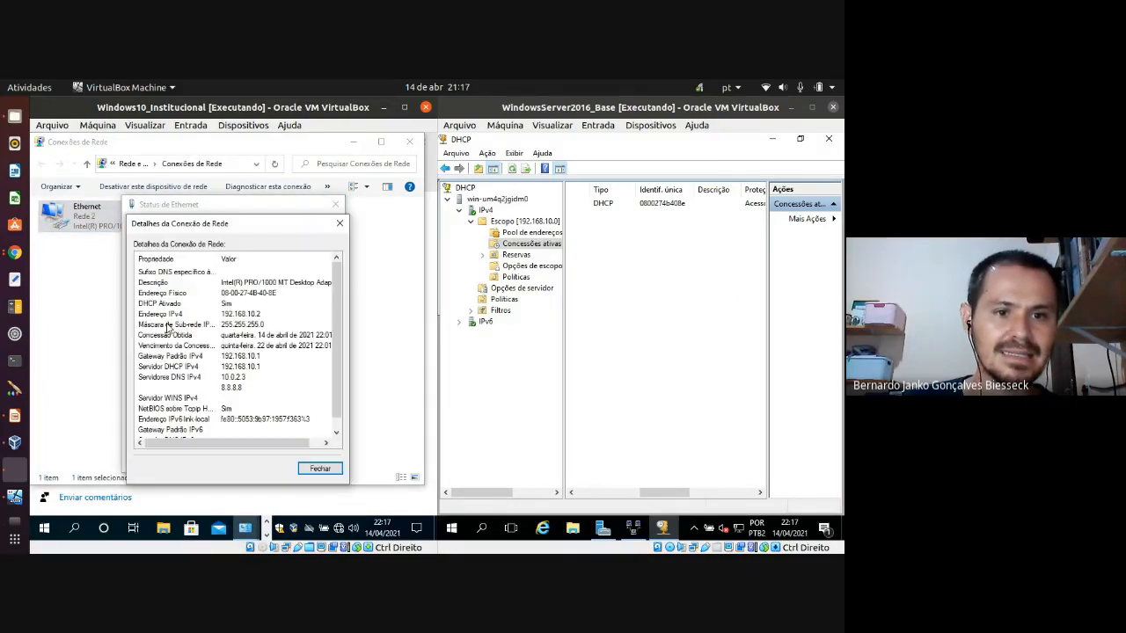
click(219, 294)
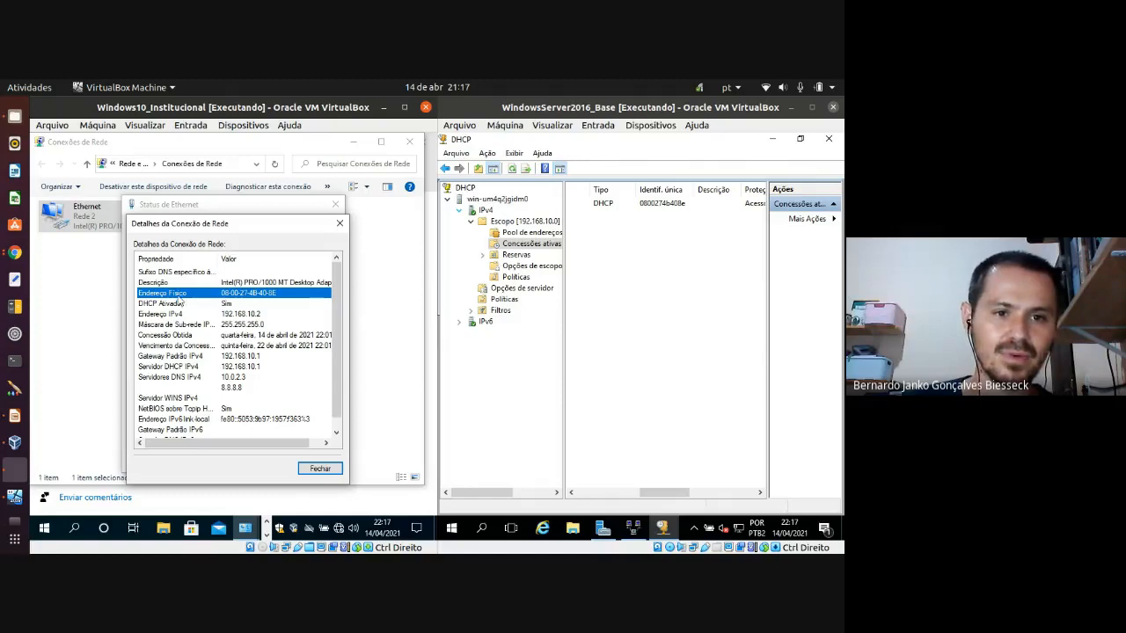
Step: Compare the active lease's IP address and unique identifier on the server with the client's connection details
click(653, 208)
drag(664, 493, 609, 498)
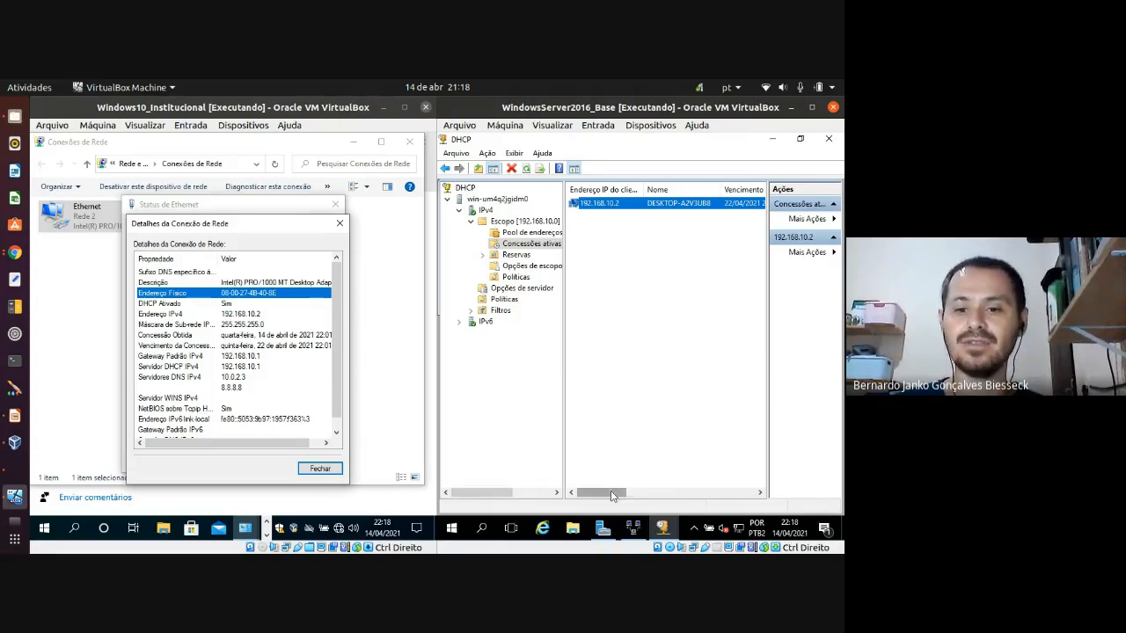
drag(613, 495, 685, 494)
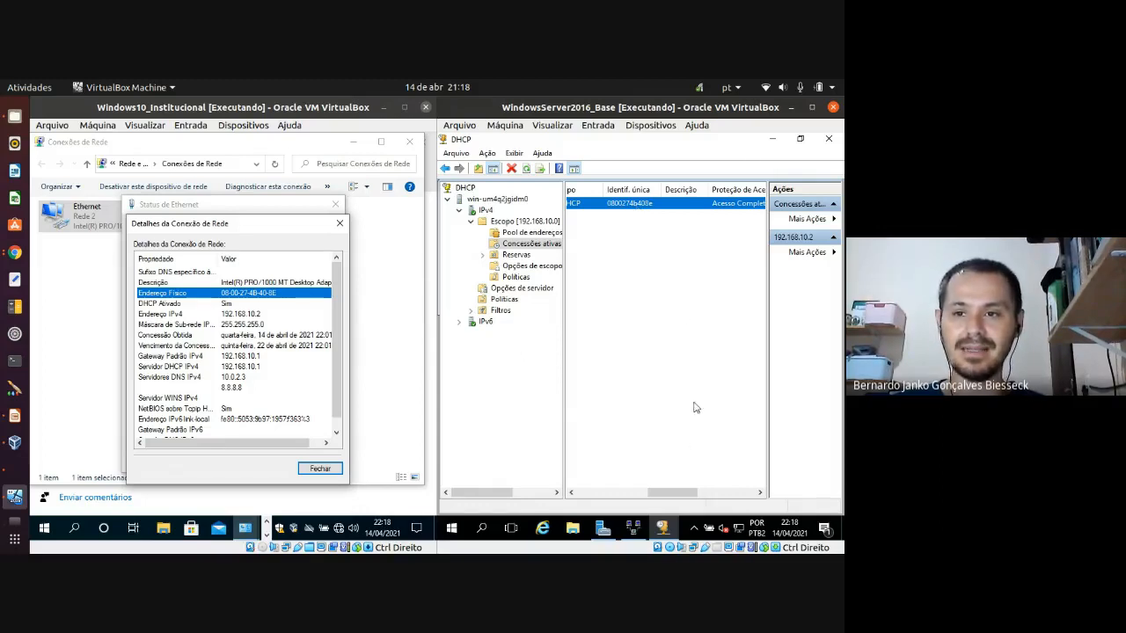
Step: Enlarge the server's virtual machine window, review the active lease's columns, and widen the DHCP tree to read the scope name
click(812, 106)
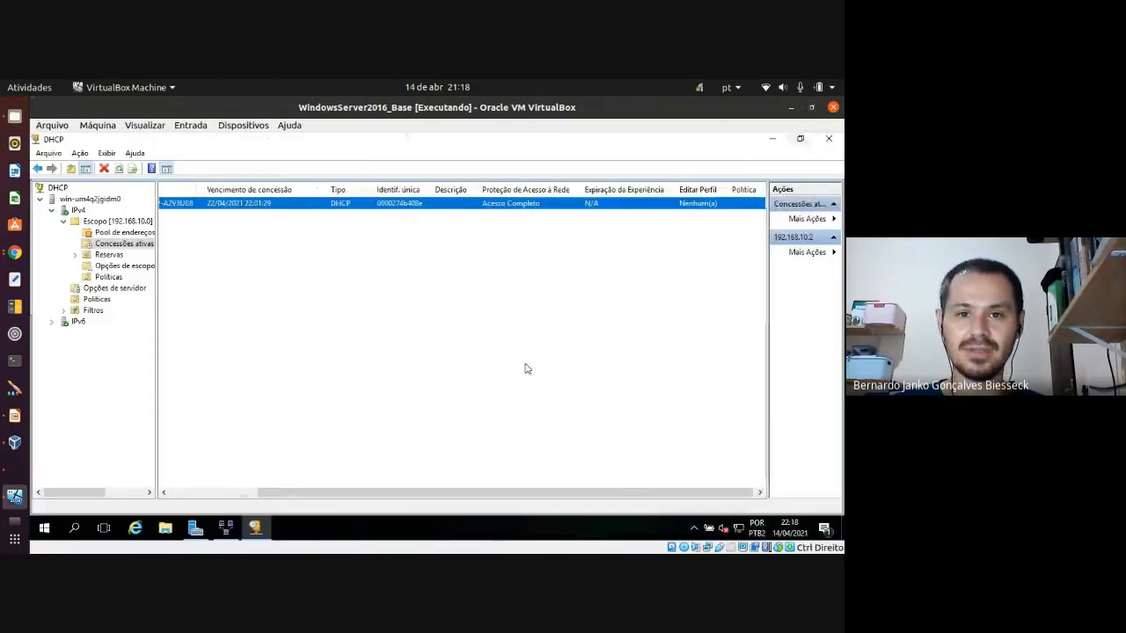
drag(379, 493, 274, 500)
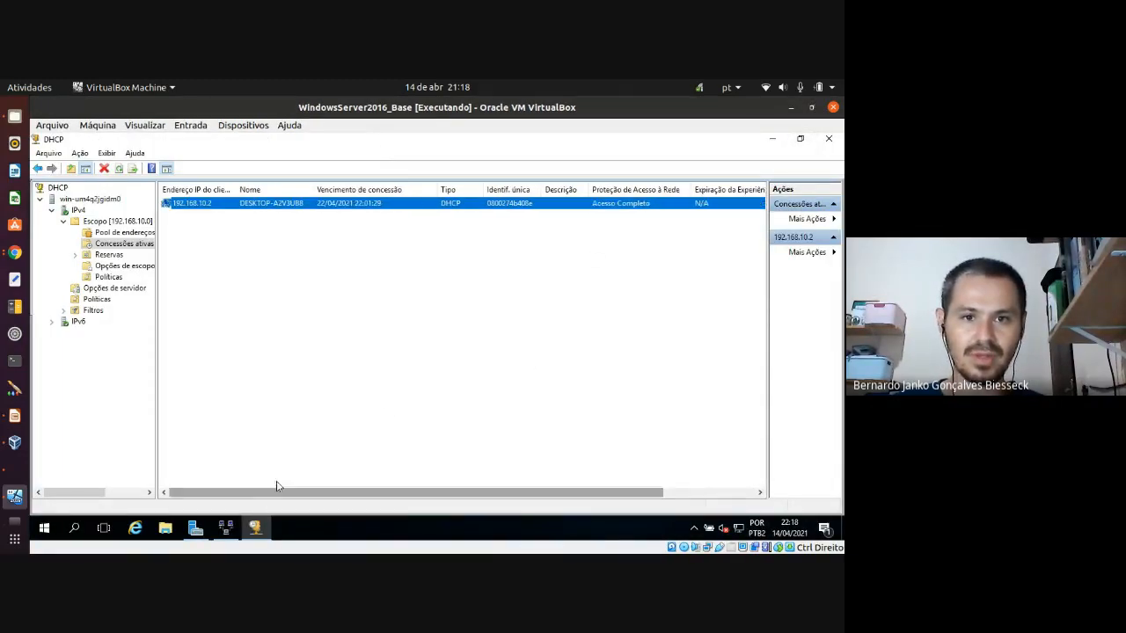
click(343, 275)
click(325, 208)
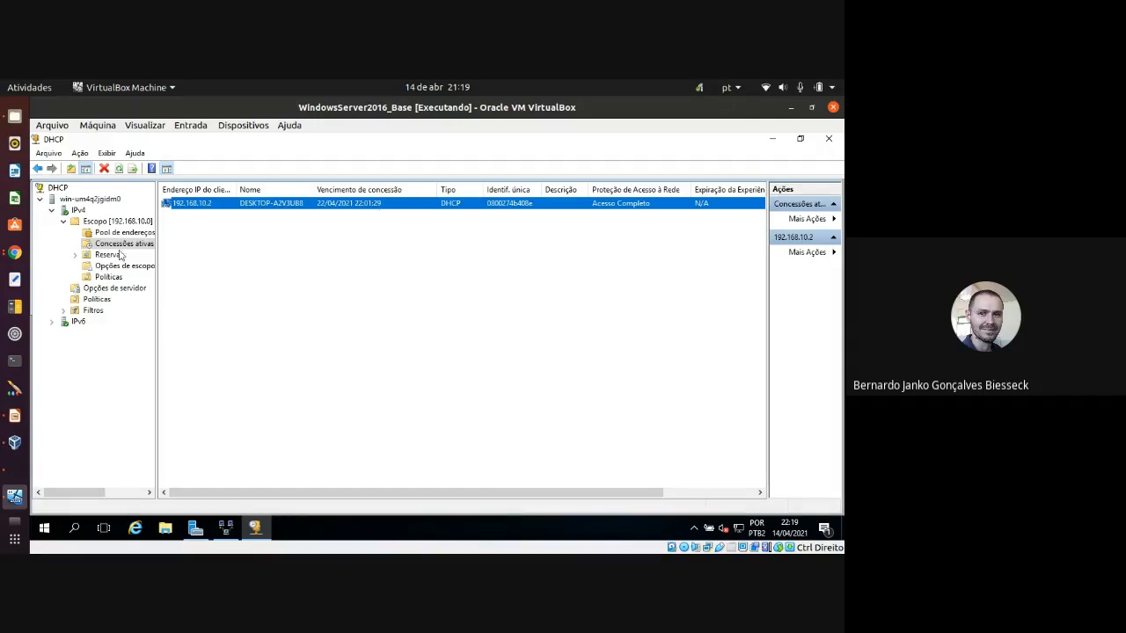
drag(157, 340, 228, 340)
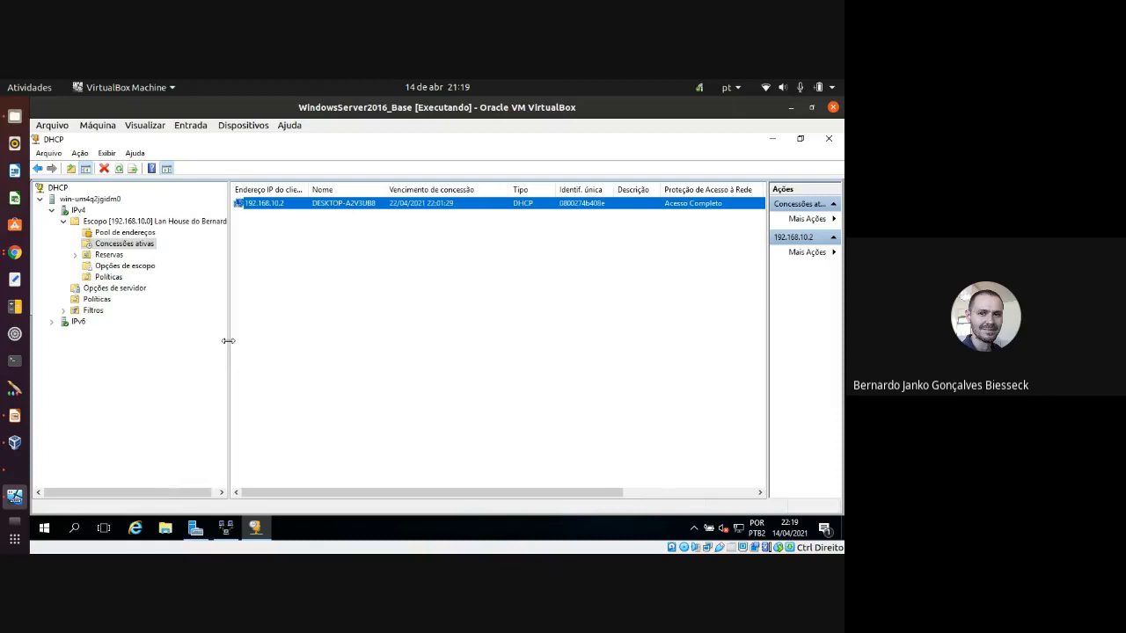
Step: Switch to the Slides3_Servico_DHCP.odp presentation in LibreOffice Impress and show slide 40 with the DHCP message exchange
click(15, 417)
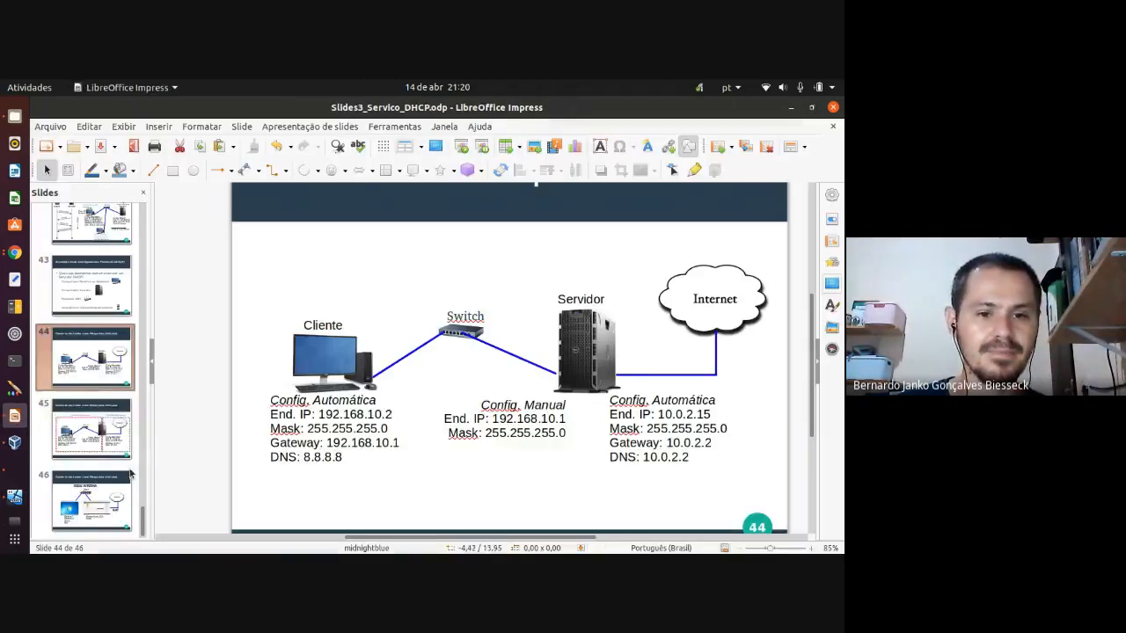
scroll(104, 369, up, 5)
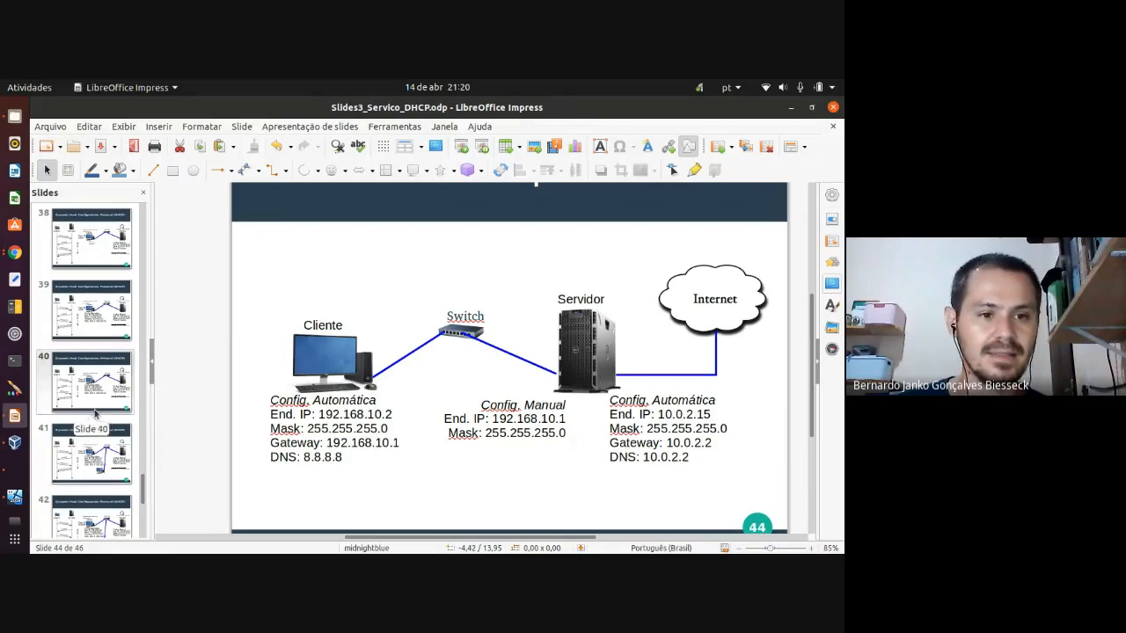
click(99, 405)
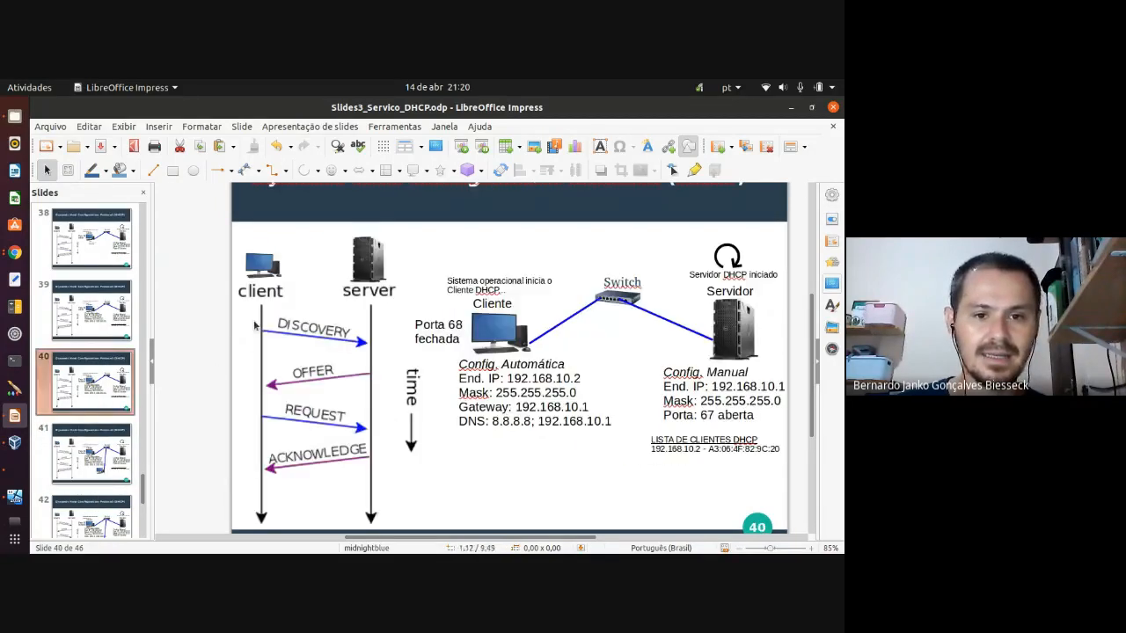